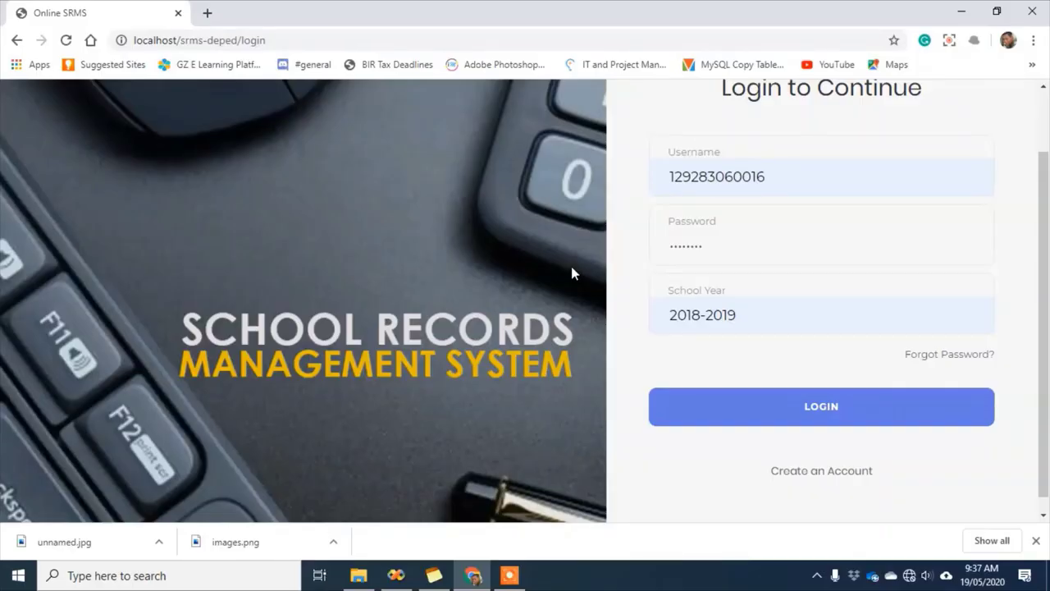
Log in for SY 2018-2019, view the Sample Announcement on the dashboard, then go to Enrollment
{"action": "mouse_move", "coordinate": [517, 581]}
{"action": "left_click", "coordinate": [817, 408]}
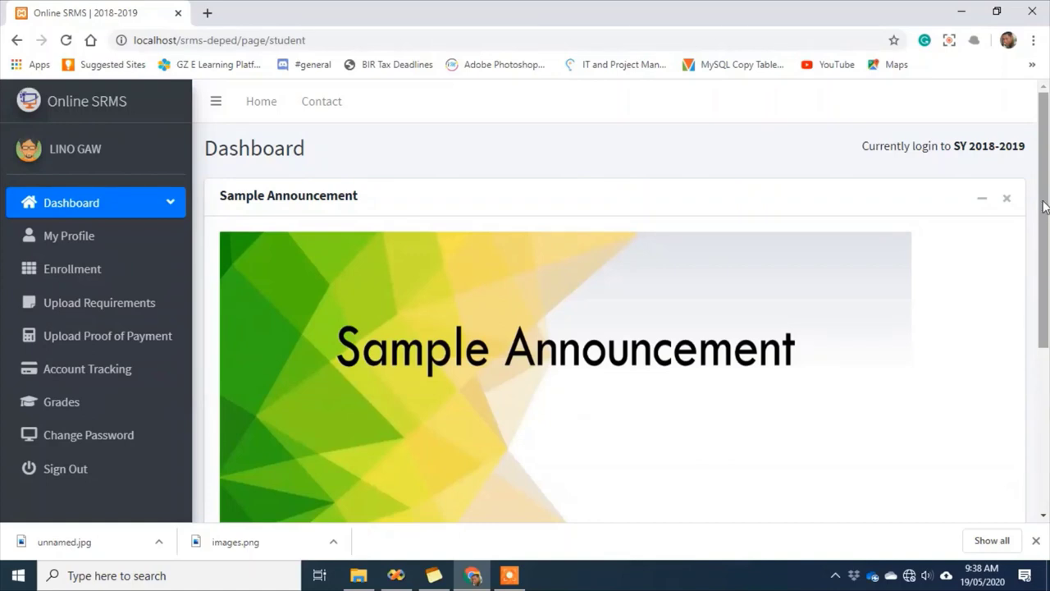
{"action": "scroll", "coordinate": [1045, 207], "scroll_direction": "down", "scroll_amount": 1}
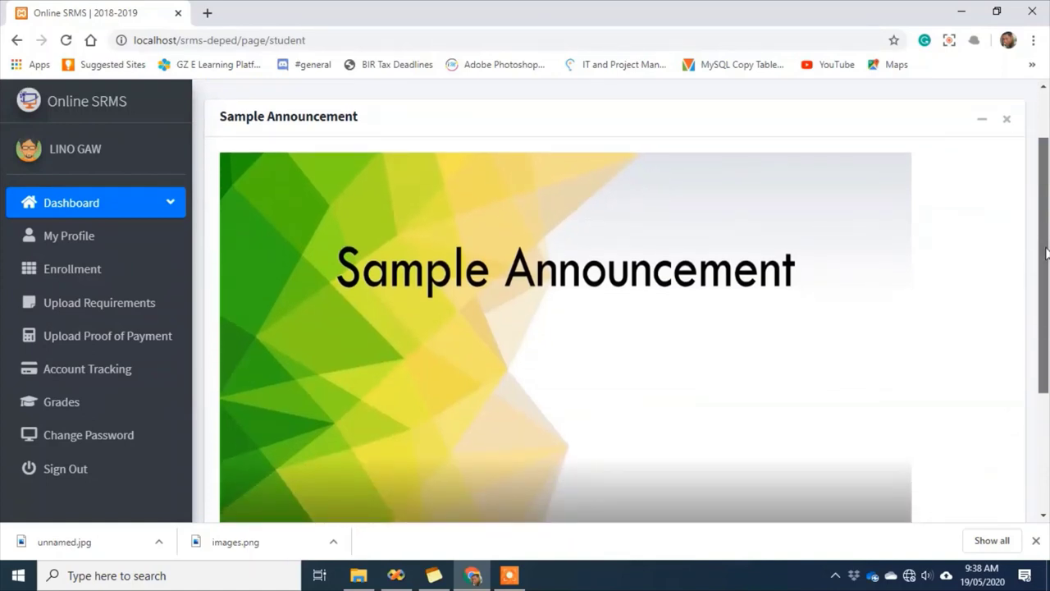
{"action": "scroll", "coordinate": [1046, 218], "scroll_direction": "up", "scroll_amount": 1}
{"action": "scroll", "coordinate": [1047, 211], "scroll_direction": "up", "scroll_amount": 1}
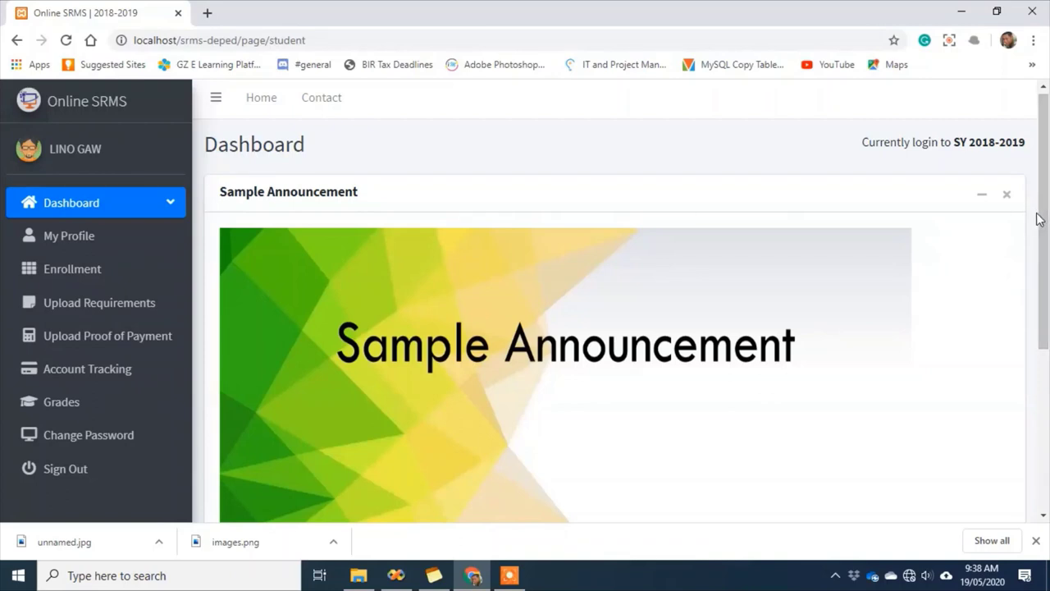
{"action": "left_click_drag", "start_coordinate": [1039, 218], "coordinate": [1039, 238]}
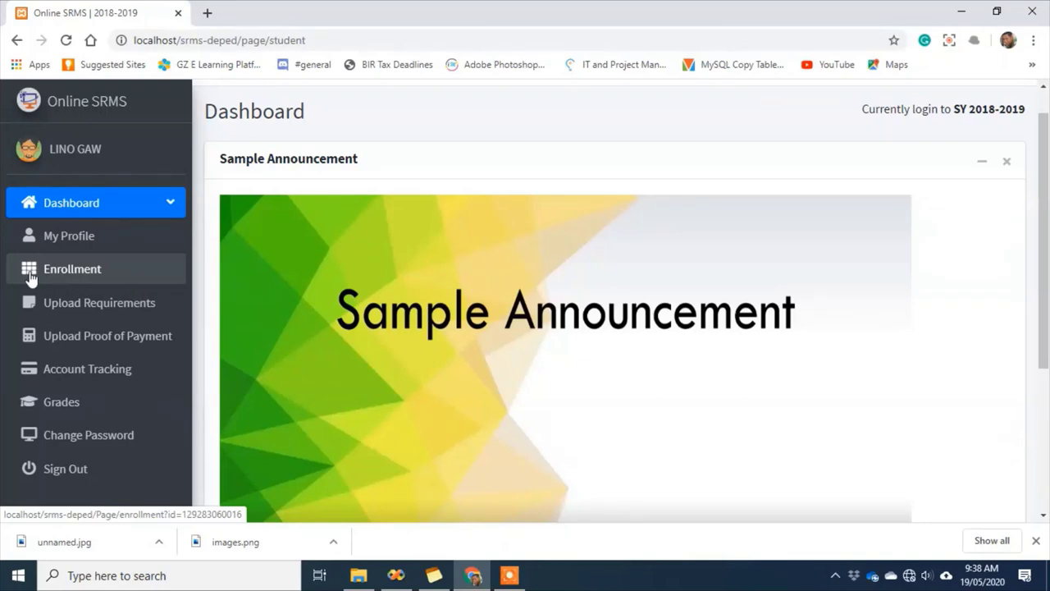
{"action": "left_click", "coordinate": [69, 277]}
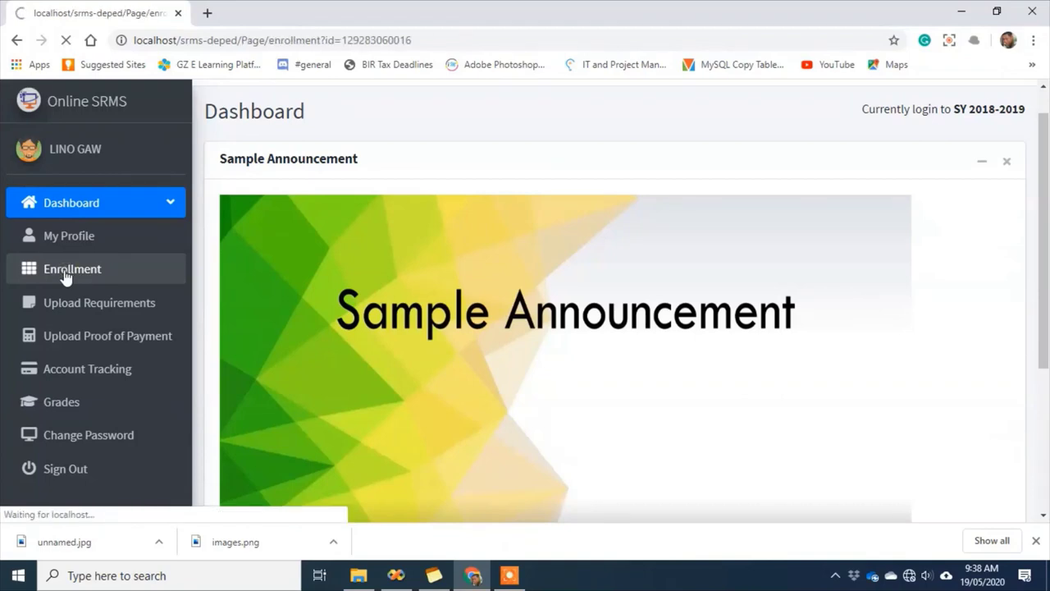
Fill the enrollment form: Senior High School, Grade 12, TVL - ICT, Computer Systems Servicing, 1st Sem
{"action": "scroll", "coordinate": [699, 283], "scroll_direction": "down", "scroll_amount": 2}
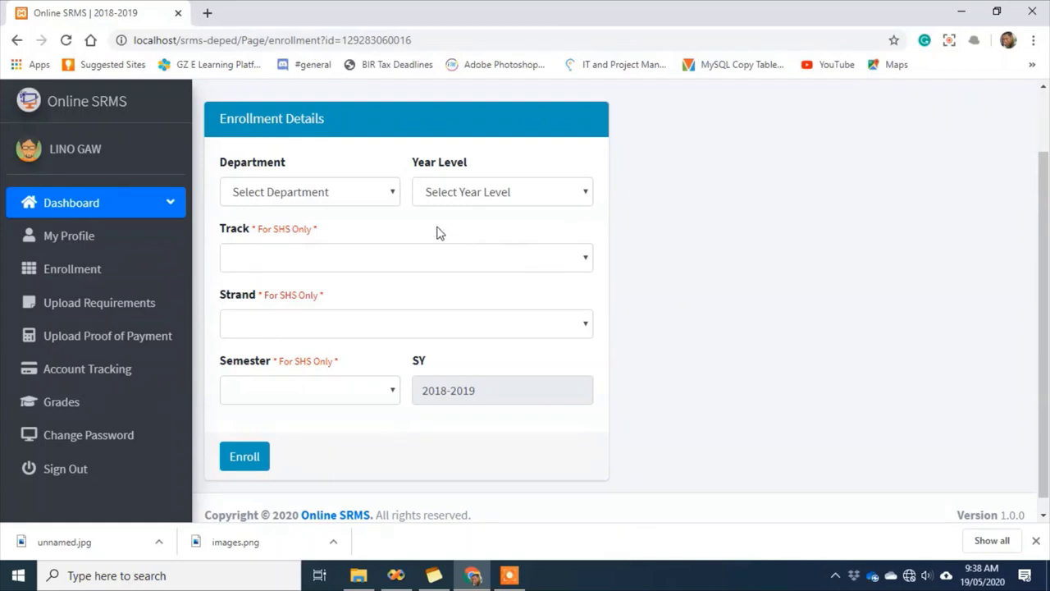
{"action": "left_click", "coordinate": [388, 193]}
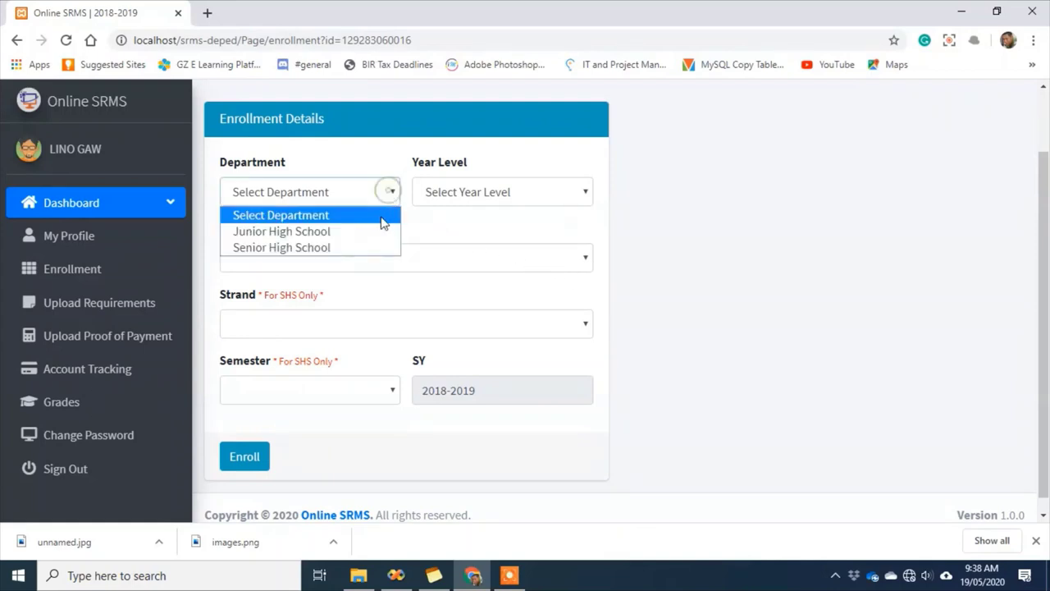
{"action": "left_click", "coordinate": [351, 245]}
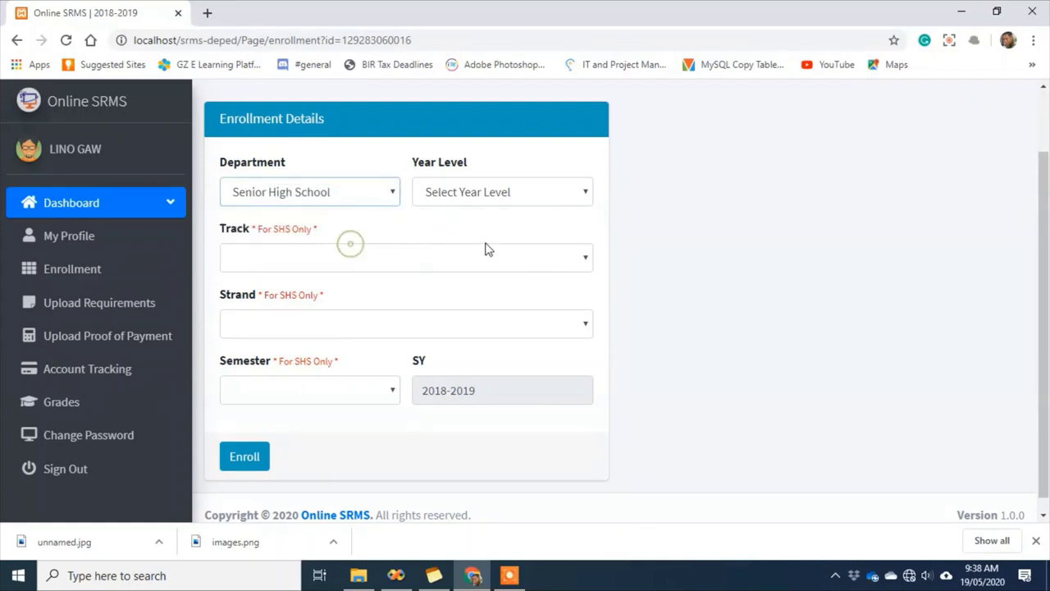
{"action": "left_click", "coordinate": [578, 194]}
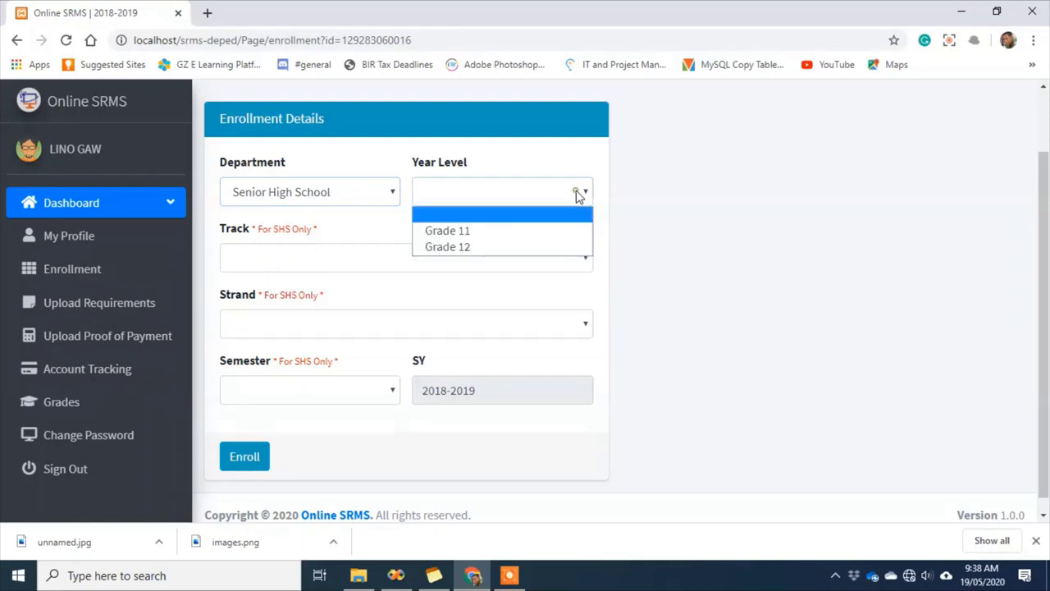
{"action": "left_click", "coordinate": [490, 250]}
{"action": "left_click", "coordinate": [553, 259]}
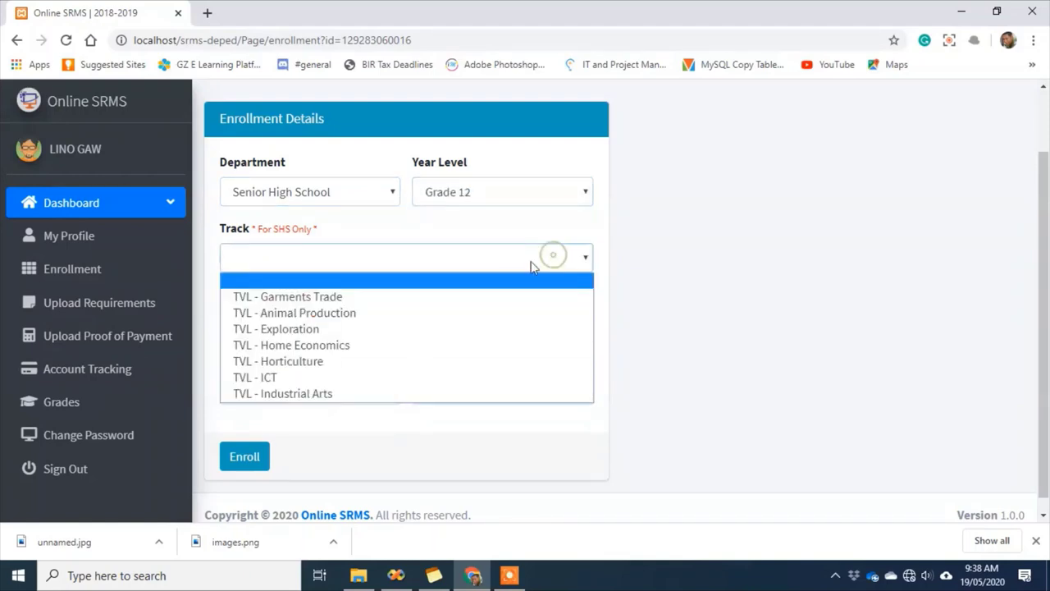
{"action": "left_click", "coordinate": [319, 379]}
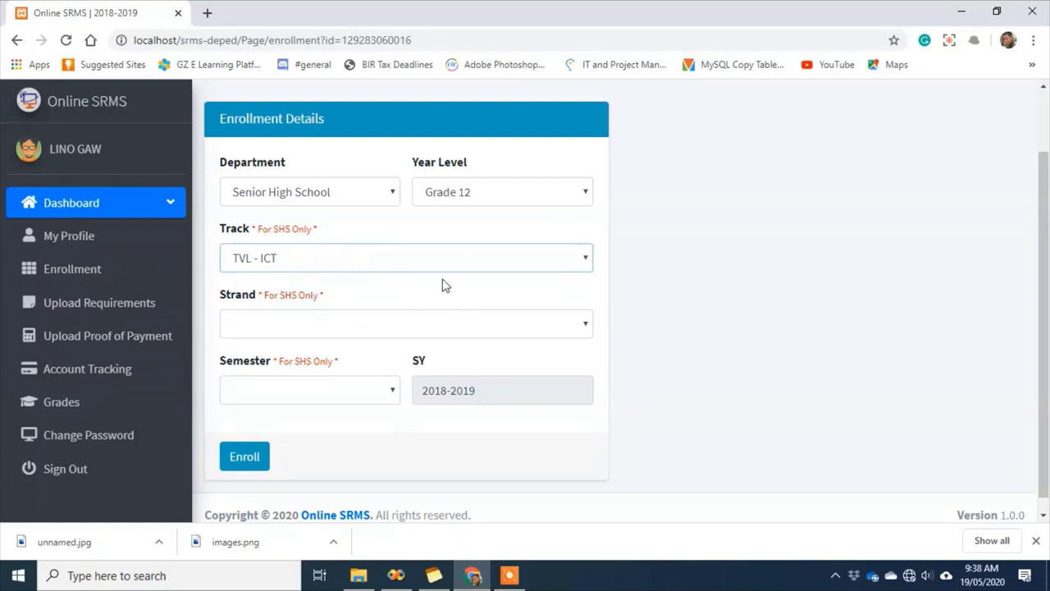
{"action": "left_click", "coordinate": [586, 324]}
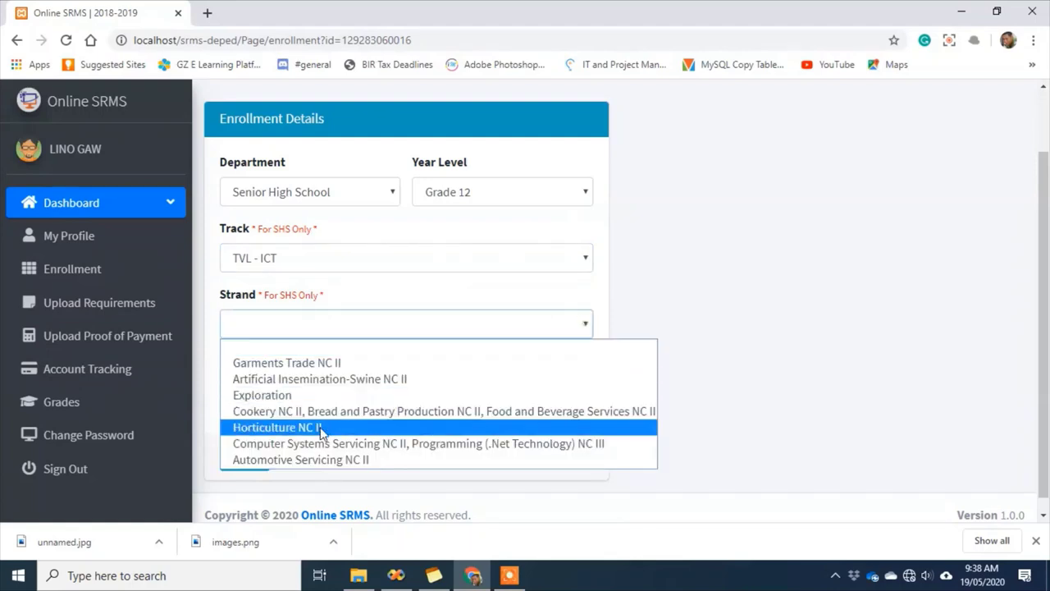
{"action": "left_click", "coordinate": [309, 447]}
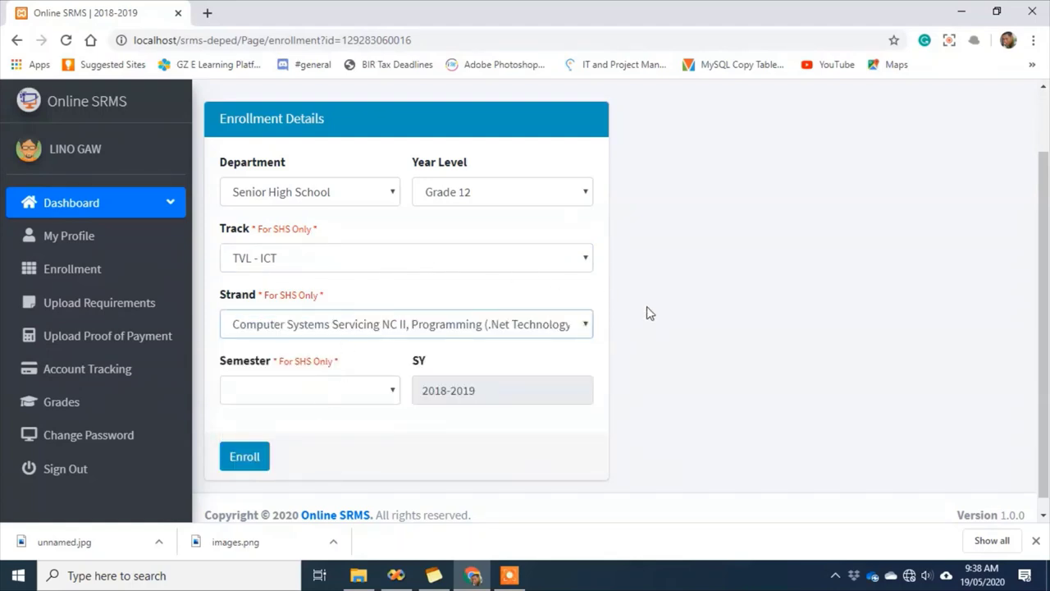
{"action": "left_click", "coordinate": [643, 333]}
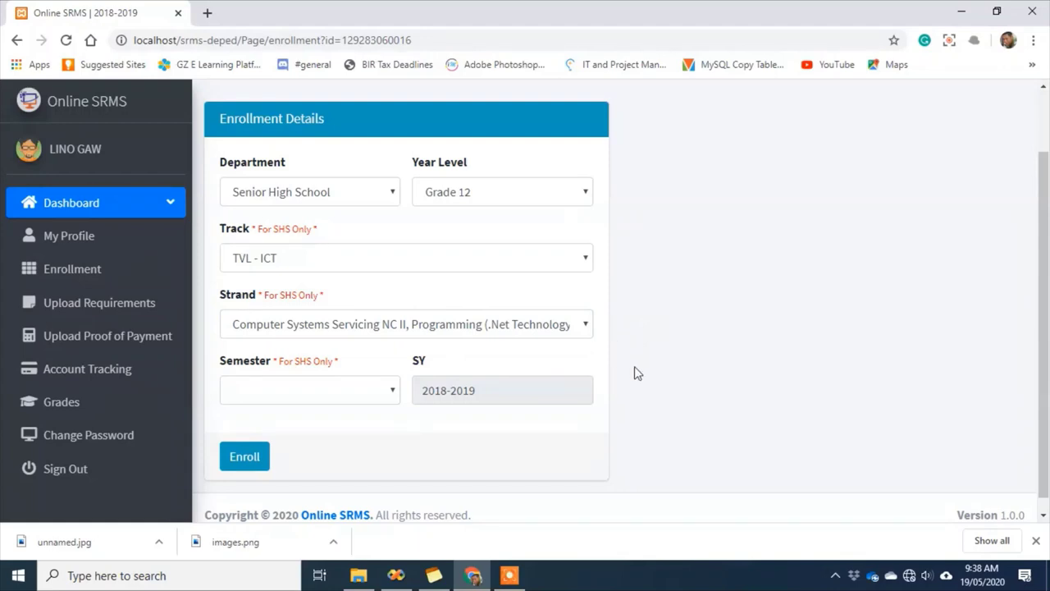
{"action": "left_click", "coordinate": [392, 394]}
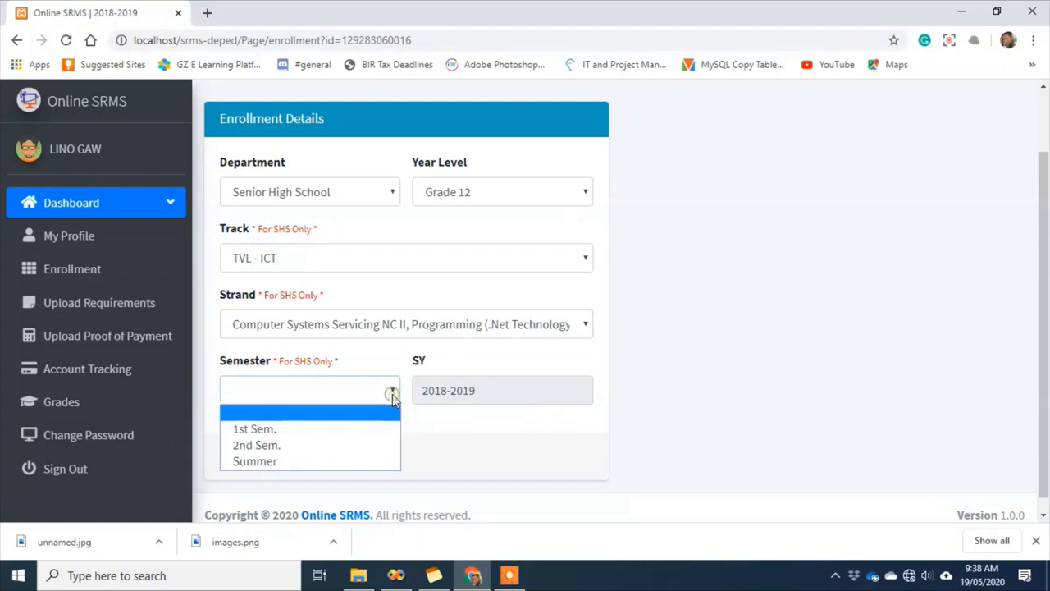
{"action": "left_click", "coordinate": [334, 431]}
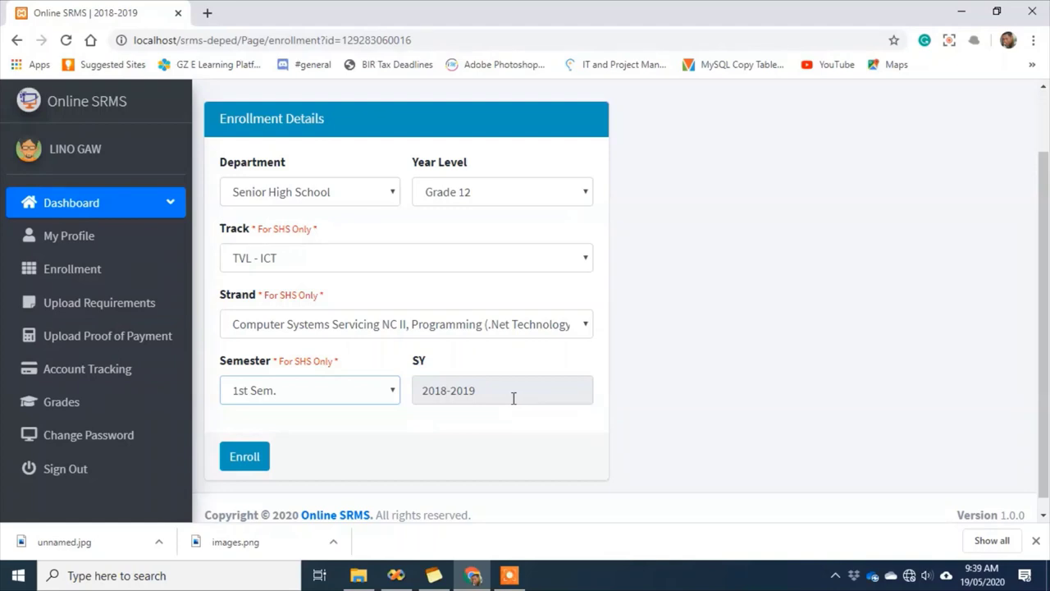
Confirm the school year is SY 2018-2019 and submit the enrollment for validation
{"action": "scroll", "coordinate": [1040, 230], "scroll_direction": "up", "scroll_amount": 1}
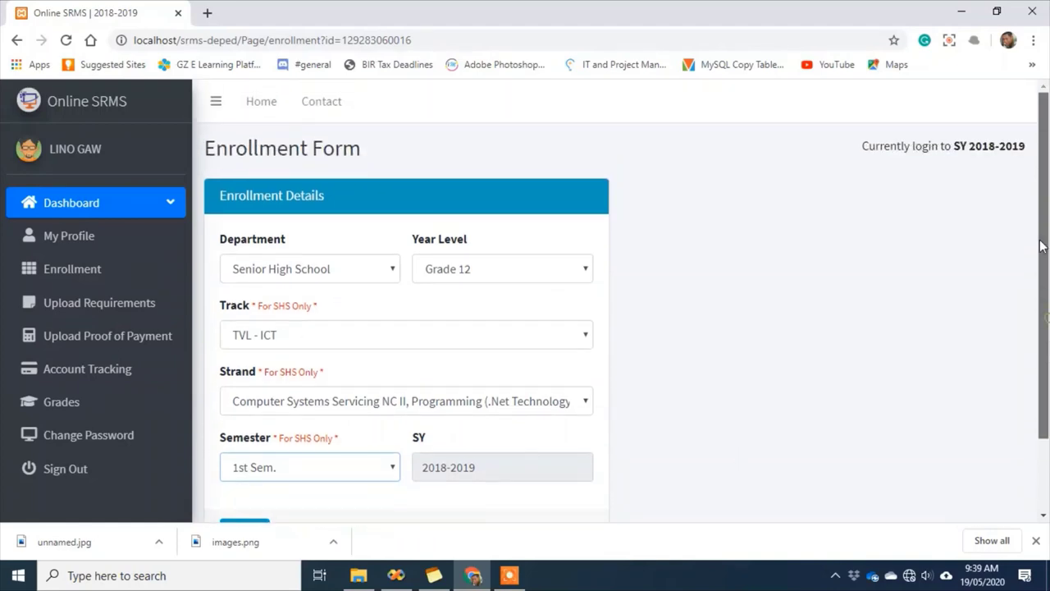
{"action": "left_click_drag", "start_coordinate": [952, 145], "coordinate": [1026, 146]}
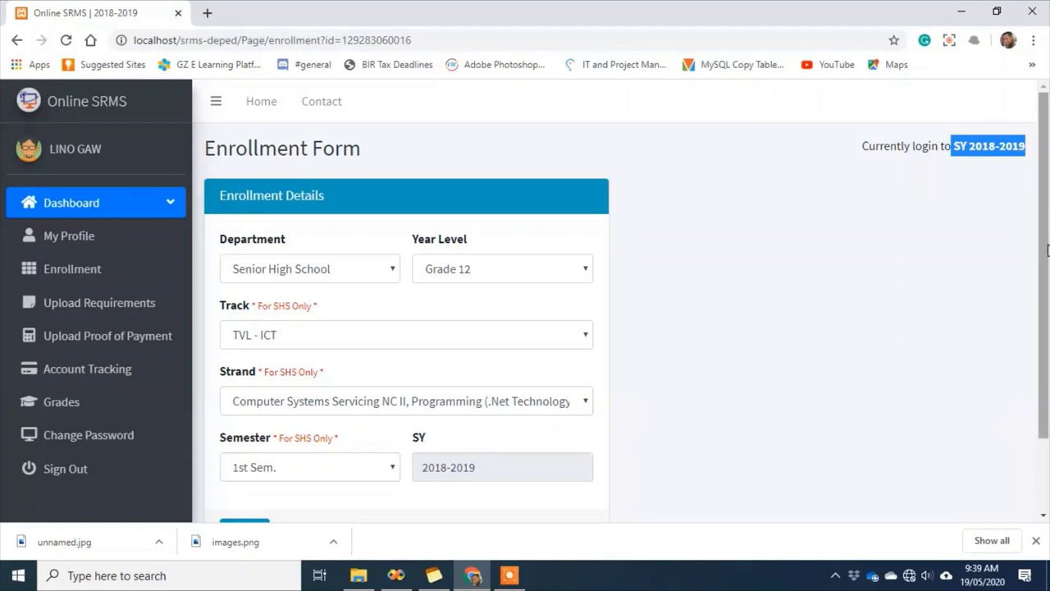
{"action": "left_click", "coordinate": [991, 250]}
{"action": "scroll", "coordinate": [1042, 246], "scroll_direction": "down", "scroll_amount": 1}
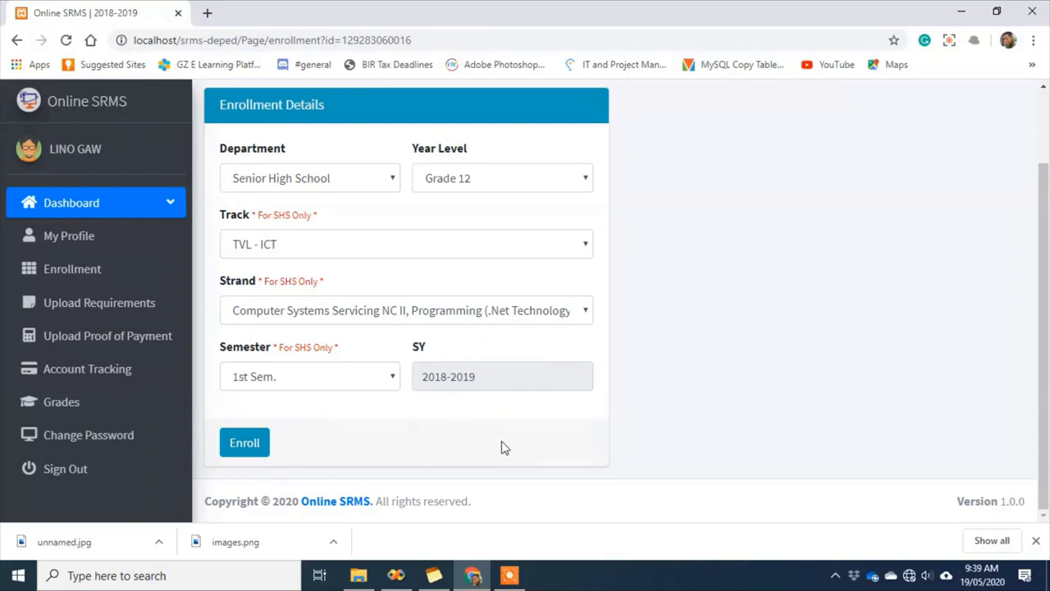
{"action": "left_click", "coordinate": [251, 457]}
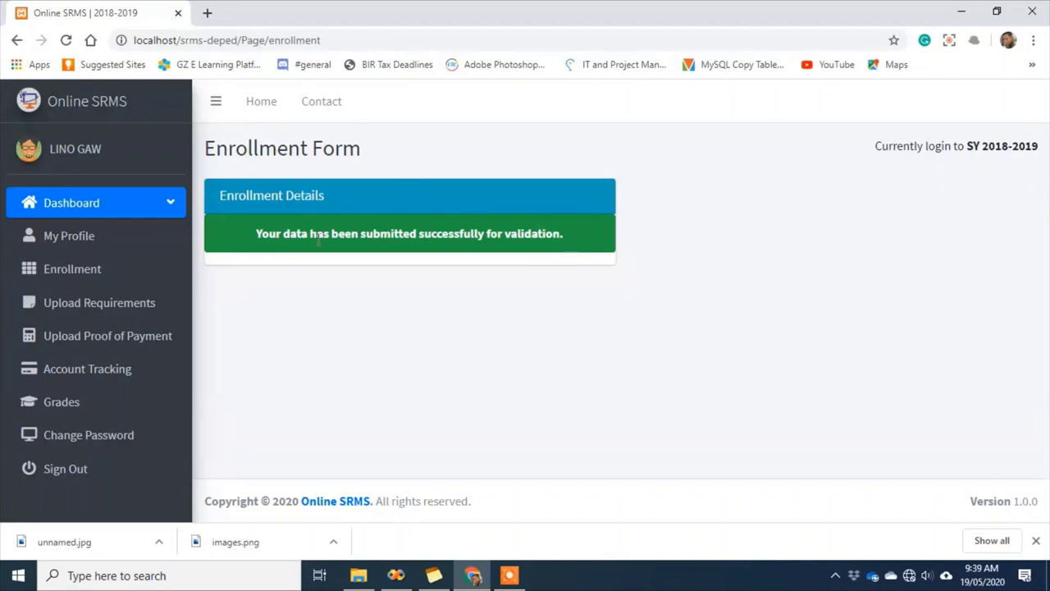
{"action": "left_click", "coordinate": [73, 308]}
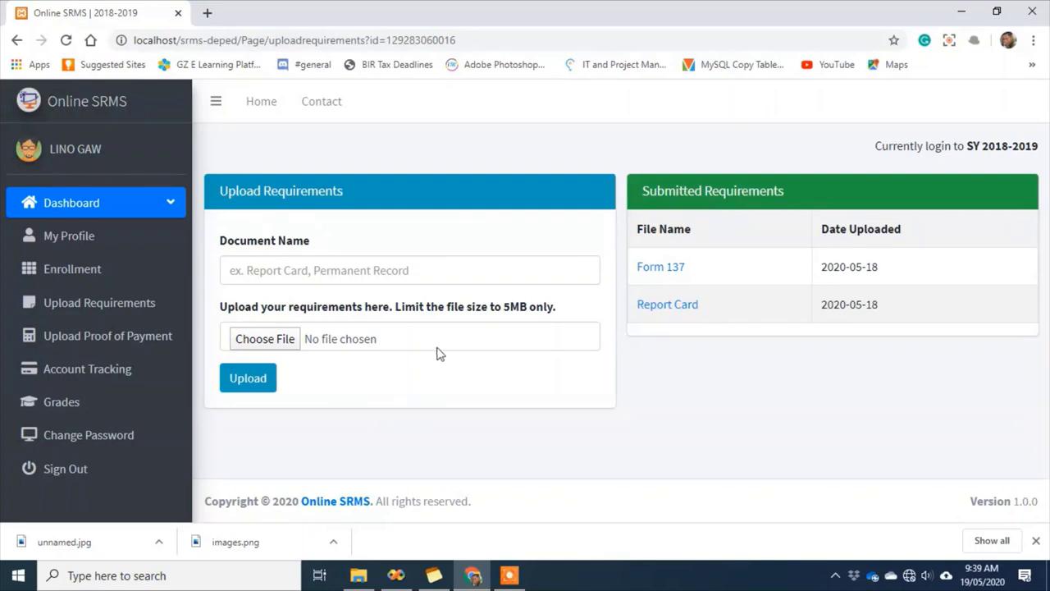
View the submitted Form 137 and Report Card images, closing each afterwards
{"action": "left_click", "coordinate": [256, 270]}
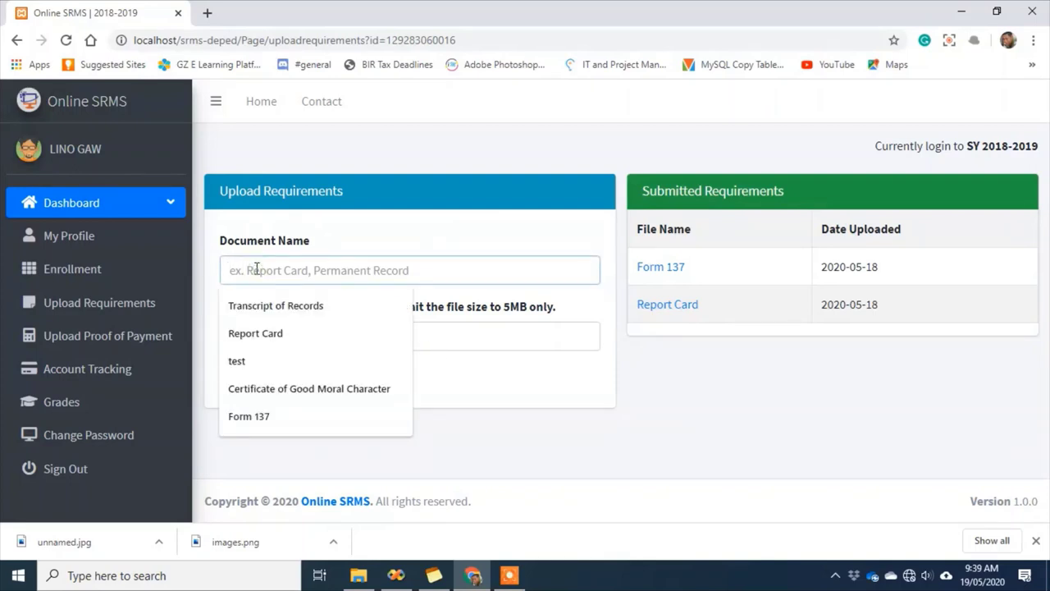
{"action": "key", "text": "Escape"}
{"action": "left_click", "coordinate": [542, 404]}
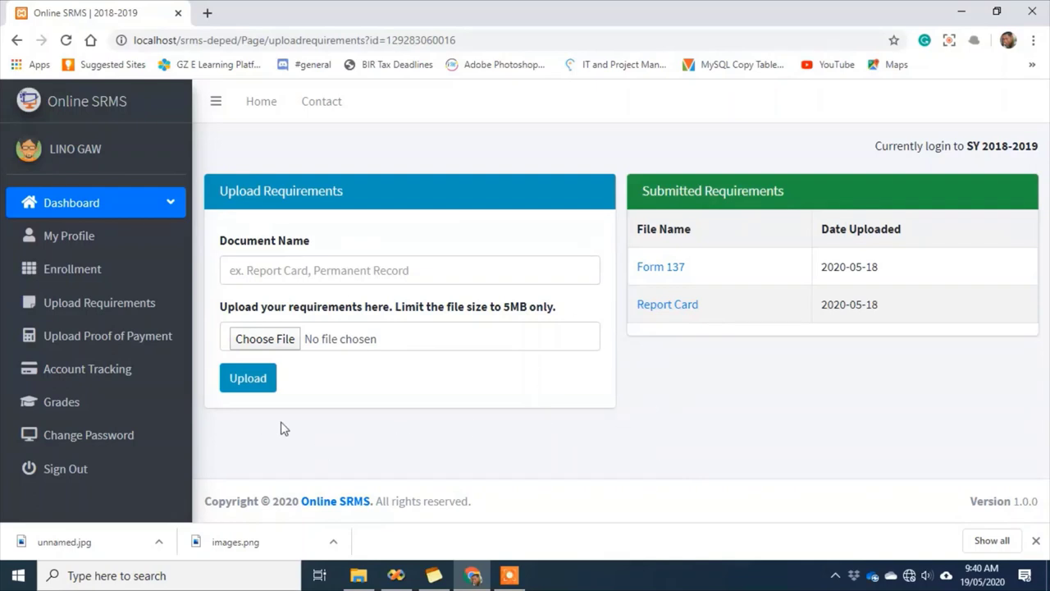
{"action": "left_click", "coordinate": [664, 271]}
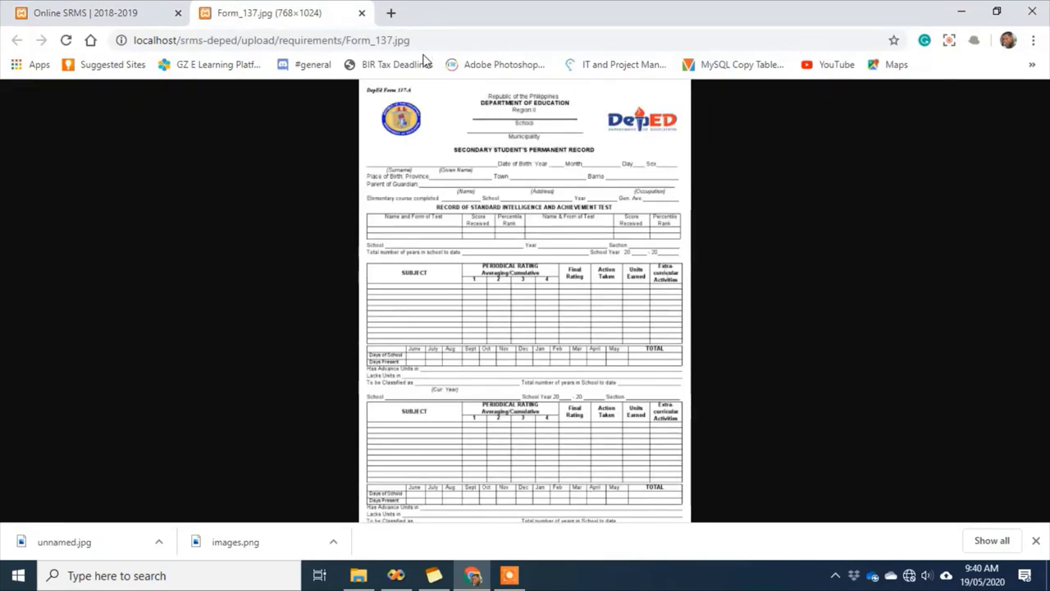
{"action": "left_click", "coordinate": [361, 12]}
{"action": "left_click", "coordinate": [678, 307]}
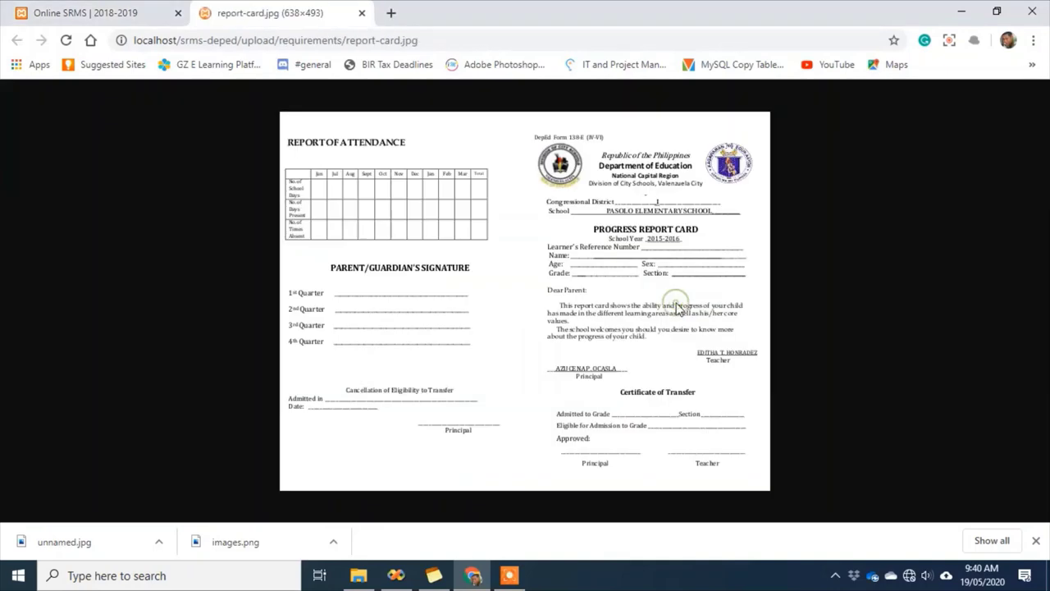
{"action": "left_click", "coordinate": [361, 13]}
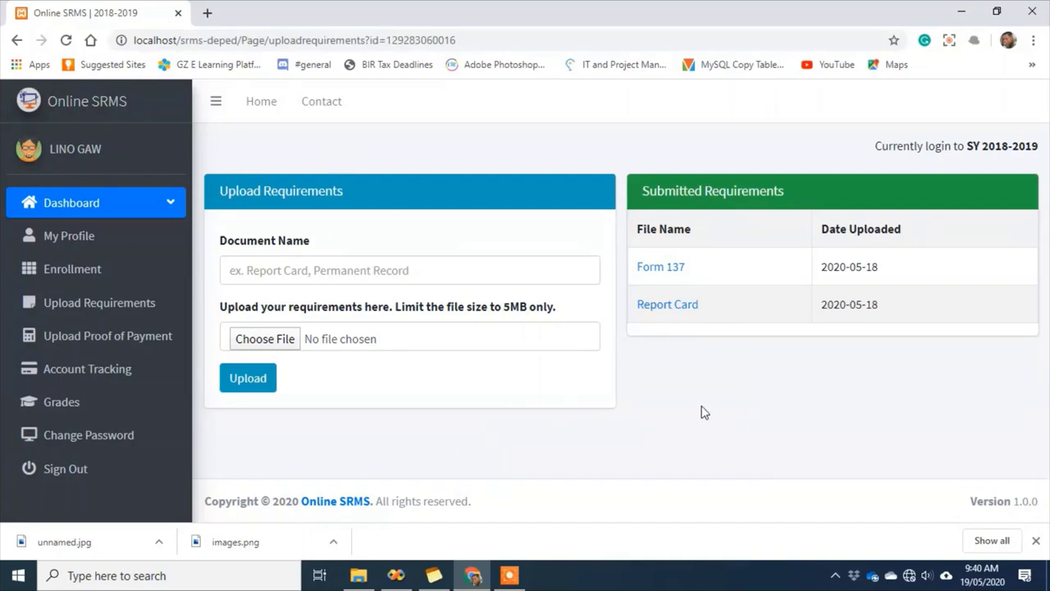
{"action": "left_click", "coordinate": [62, 251]}
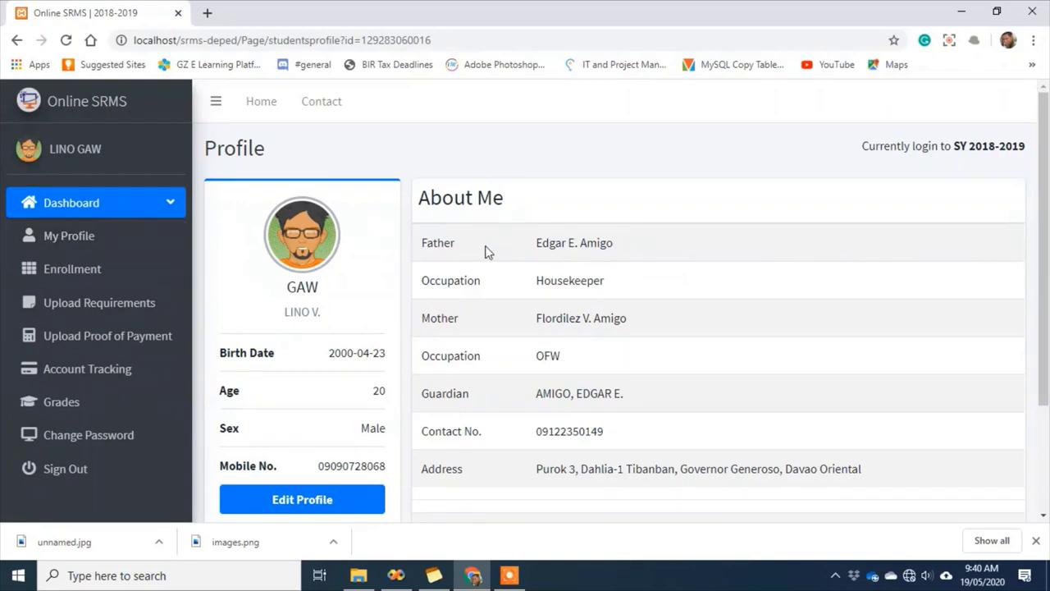
Open the Update Profile form pre-filled with religion, birth details, parents, guardian and address
{"action": "scroll", "coordinate": [490, 253], "scroll_direction": "down", "scroll_amount": 2}
{"action": "scroll", "coordinate": [588, 387], "scroll_direction": "up", "scroll_amount": 2}
{"action": "scroll", "coordinate": [587, 388], "scroll_direction": "down", "scroll_amount": 1}
{"action": "left_click", "coordinate": [297, 429]}
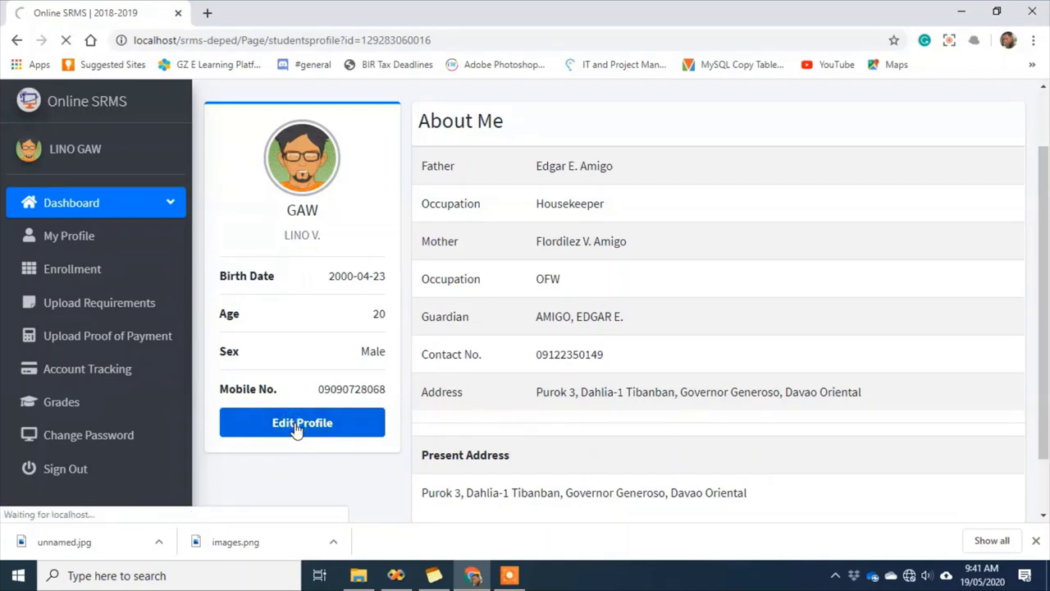
{"action": "scroll", "coordinate": [616, 394], "scroll_direction": "down", "scroll_amount": 4}
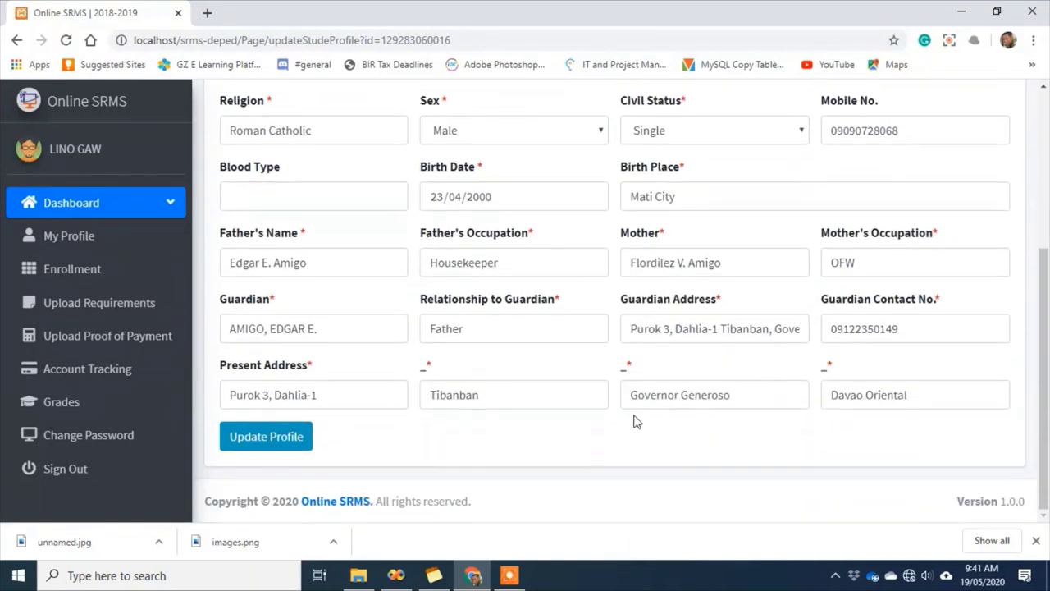
{"action": "scroll", "coordinate": [635, 421], "scroll_direction": "up", "scroll_amount": 3}
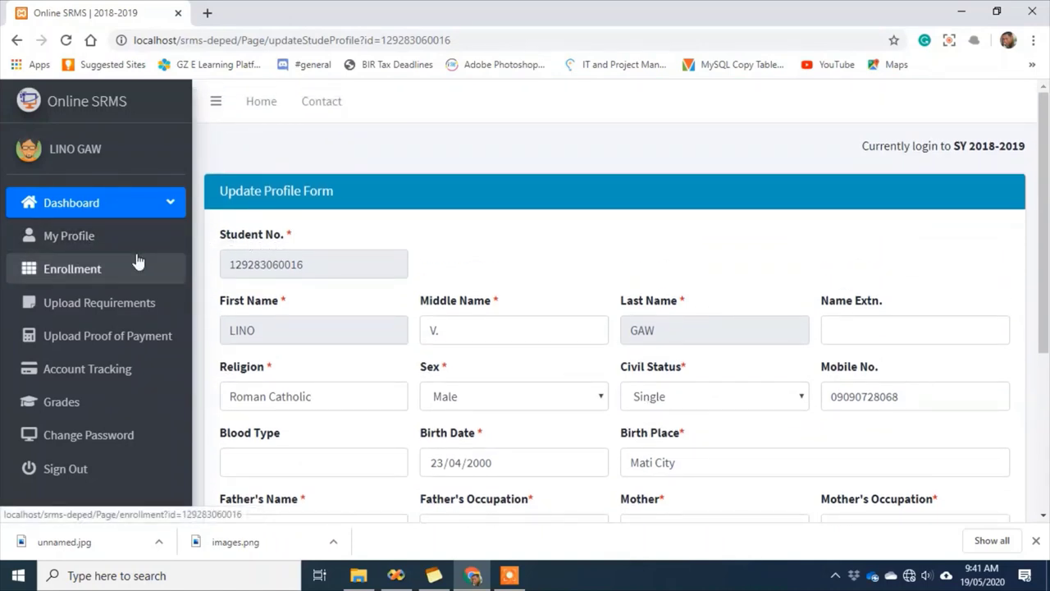
Check the account: 400.00 remaining balance and the 110.00 total payments breakdown
{"action": "left_click", "coordinate": [62, 371]}
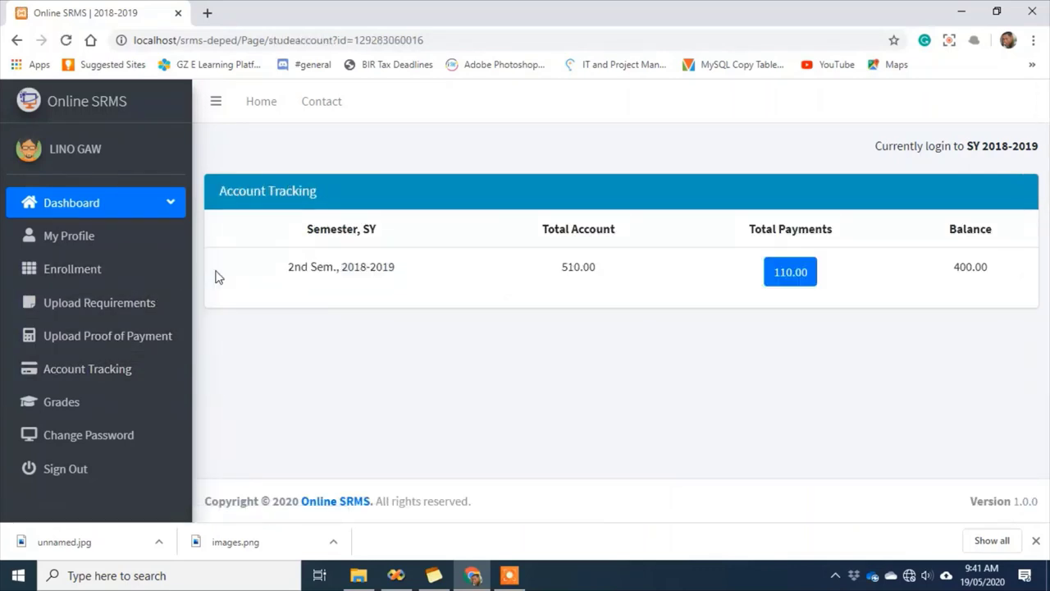
{"action": "double_click", "coordinate": [971, 267]}
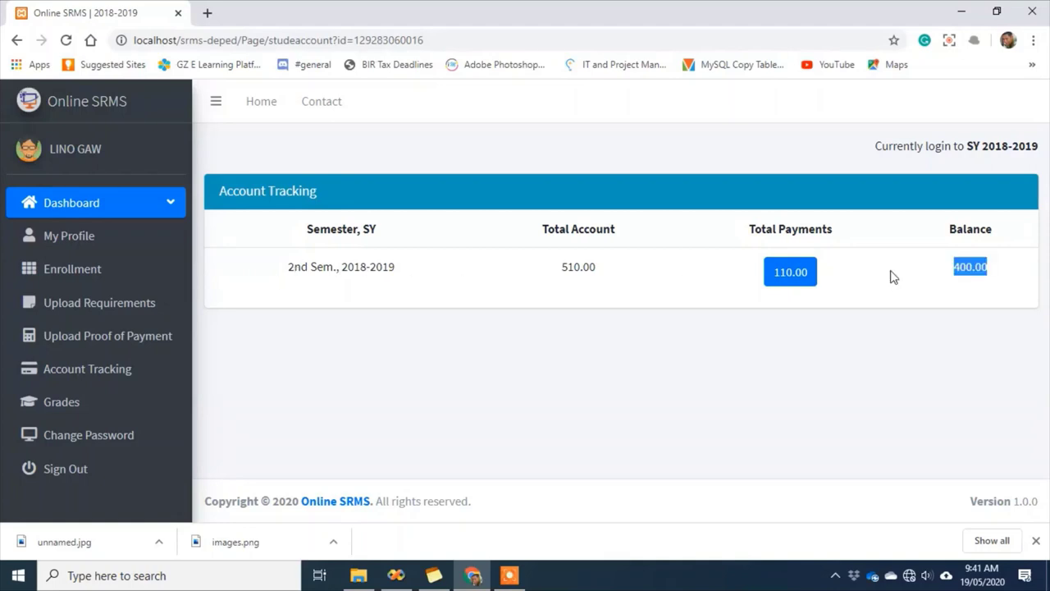
{"action": "left_click", "coordinate": [792, 280]}
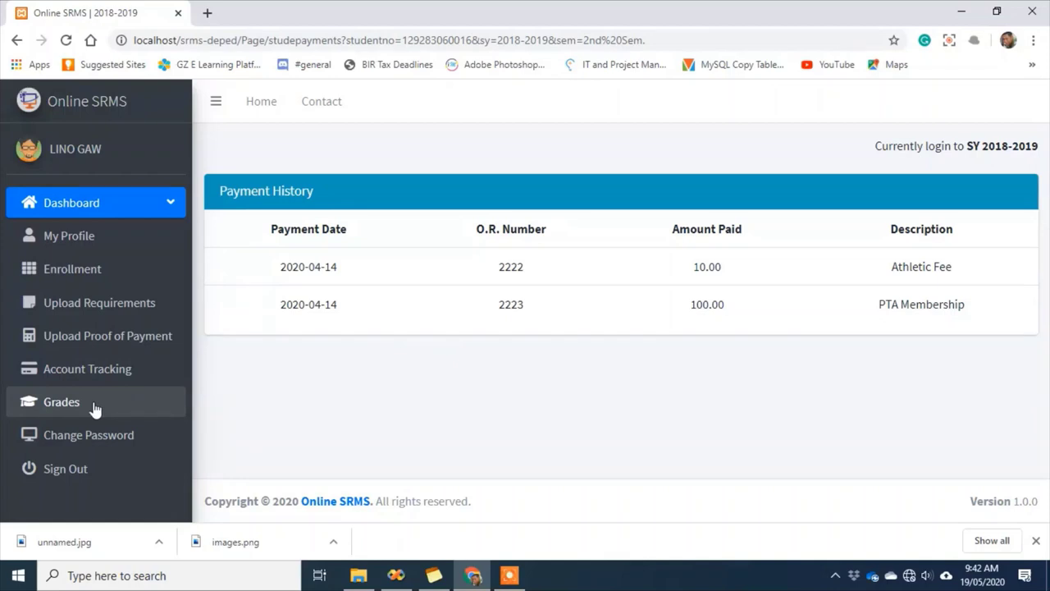
View the report of grades, then sign out of the student account
{"action": "left_click", "coordinate": [62, 410]}
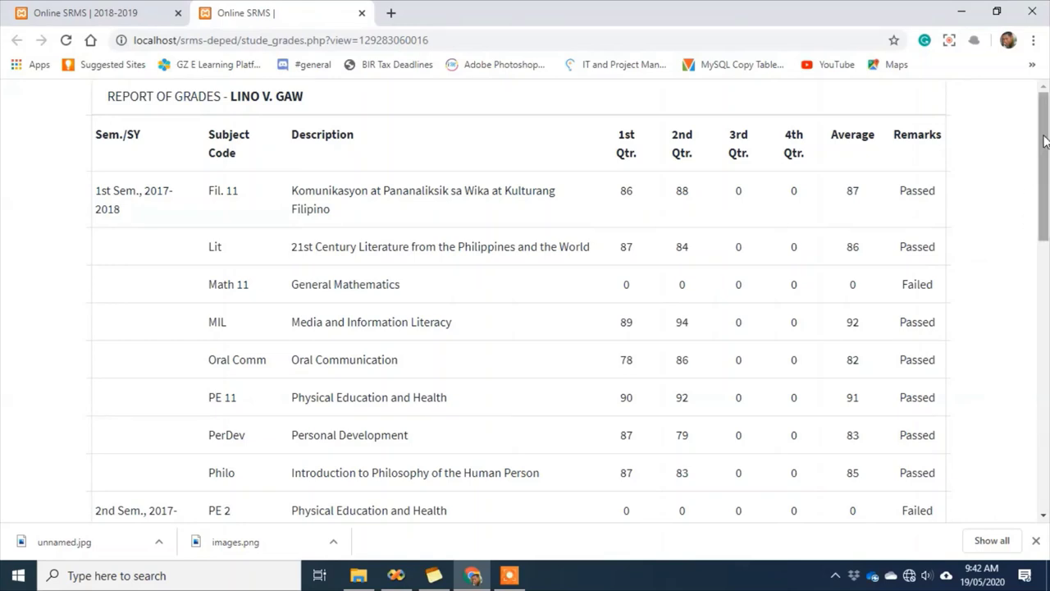
{"action": "left_click_drag", "start_coordinate": [1044, 145], "coordinate": [1045, 419]}
{"action": "left_click", "coordinate": [362, 12]}
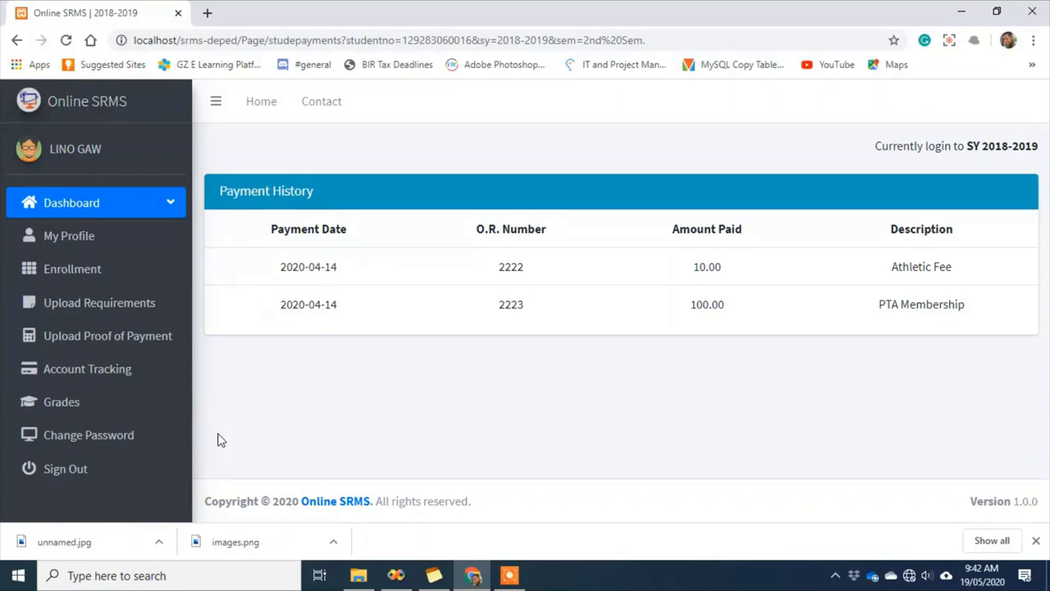
{"action": "left_click", "coordinate": [68, 474]}
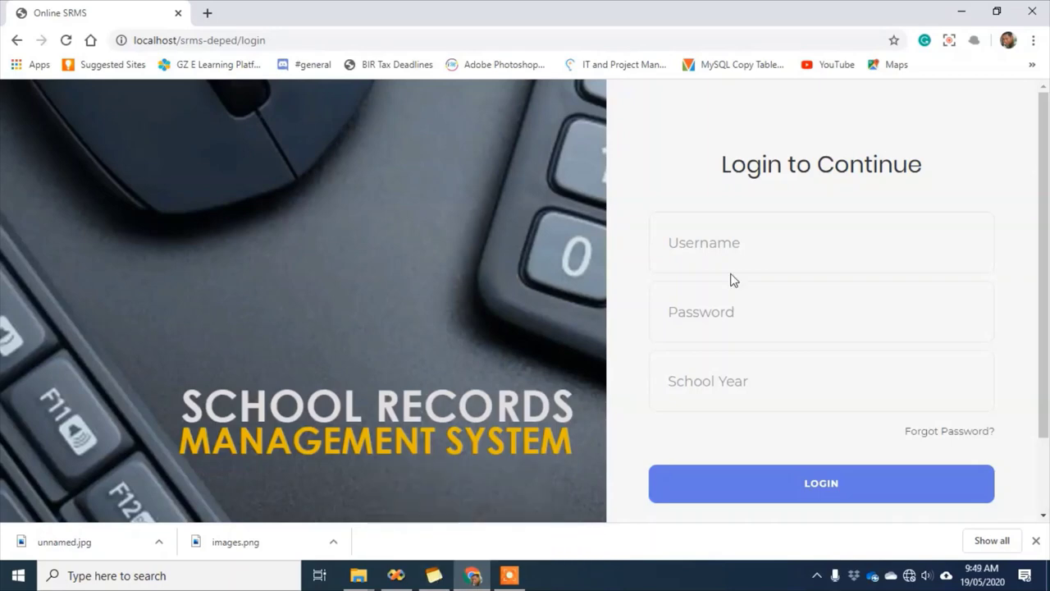
Log in with the admin username and password for school year 2018-2019
{"action": "left_click", "coordinate": [727, 258]}
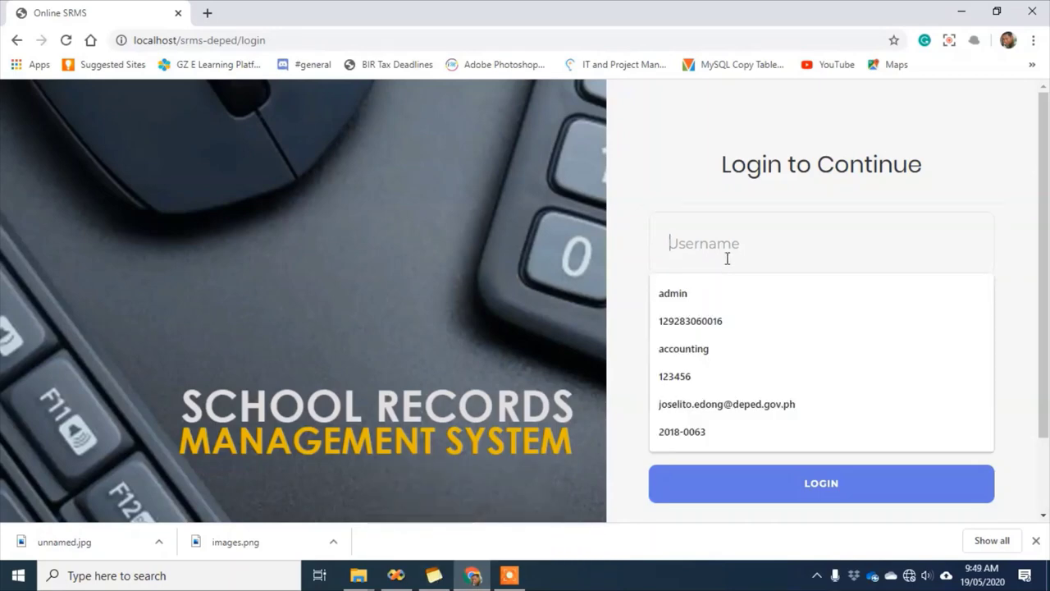
{"action": "type", "text": "admin"}
{"action": "key", "text": "Tab"}
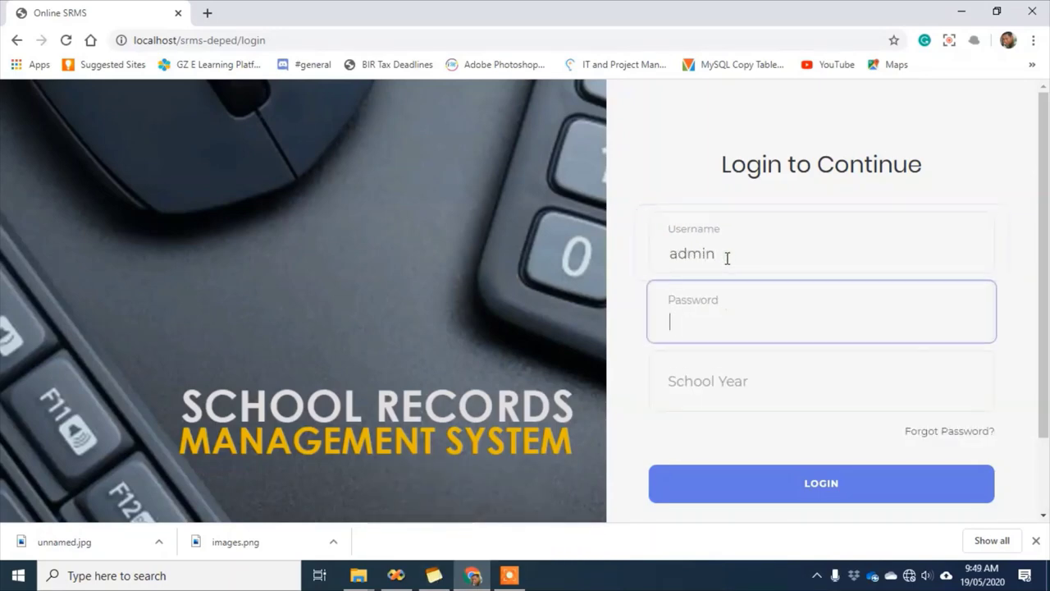
{"action": "type", "text": "admin1"}
{"action": "key", "text": "Tab"}
{"action": "type", "text": "2018-"}
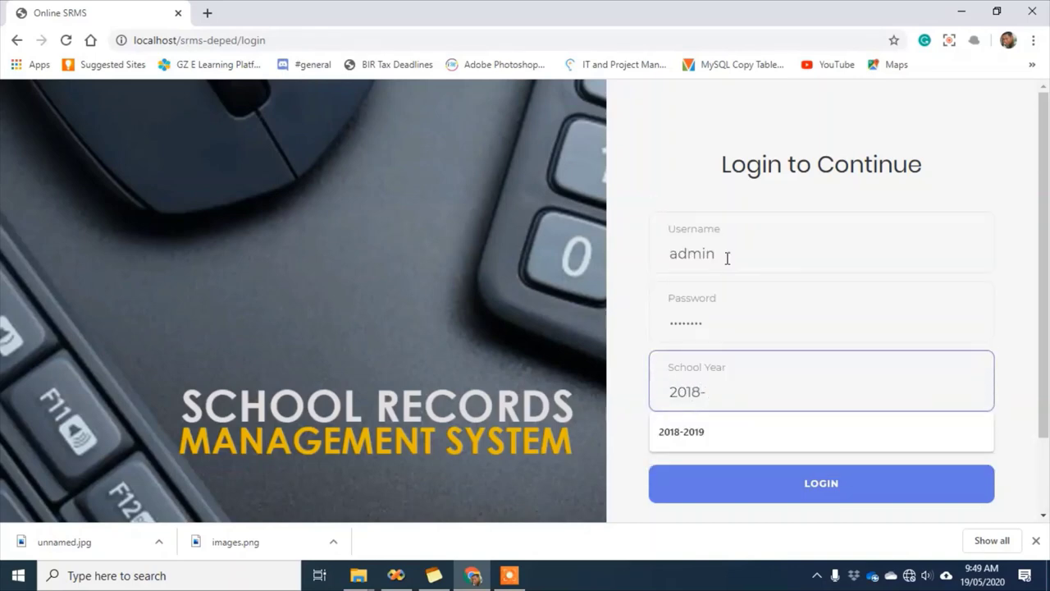
{"action": "key", "text": "Down"}
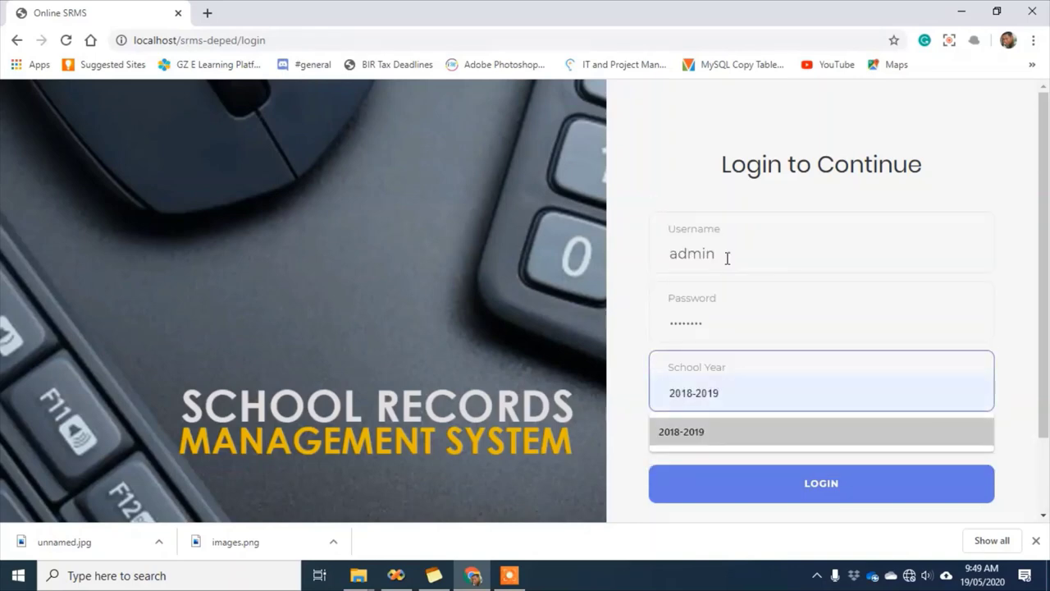
{"action": "key", "text": "Return"}
{"action": "left_click", "coordinate": [794, 488]}
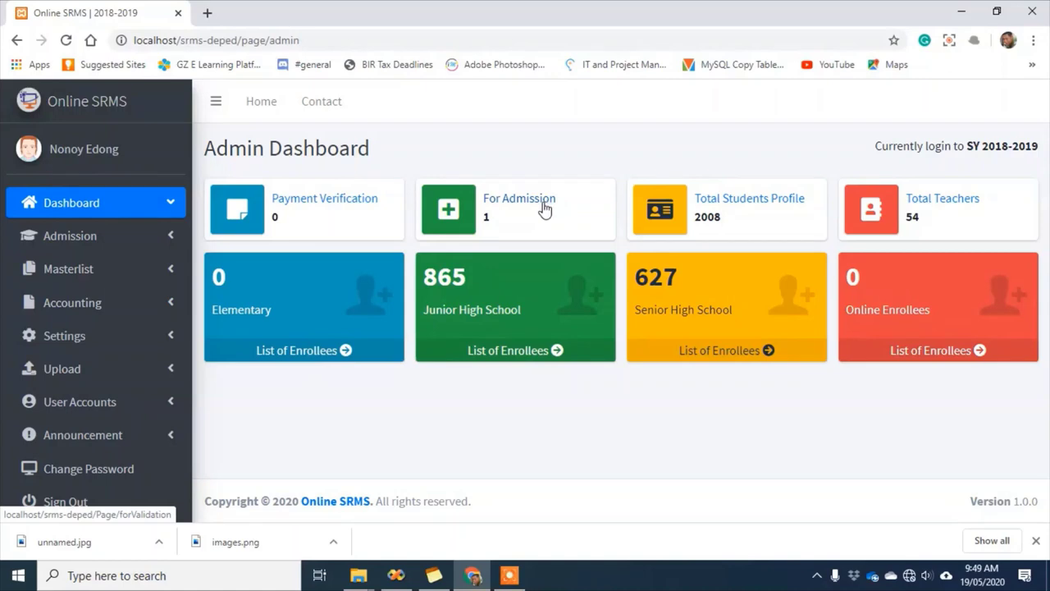
Open the For Admission list and view the pending enrollee's profile
{"action": "left_click", "coordinate": [505, 206]}
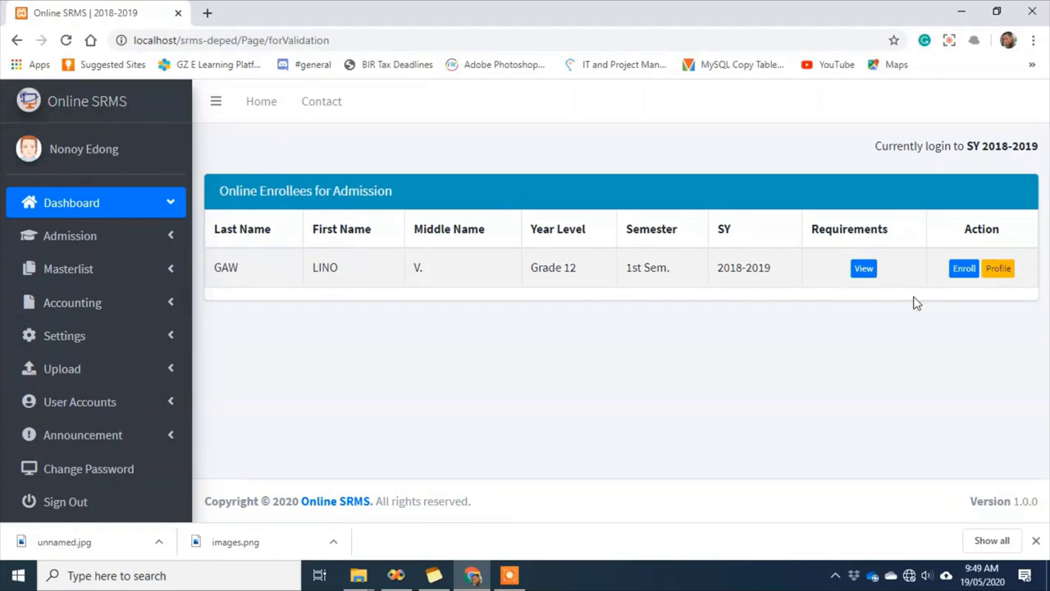
{"action": "left_click", "coordinate": [1004, 272]}
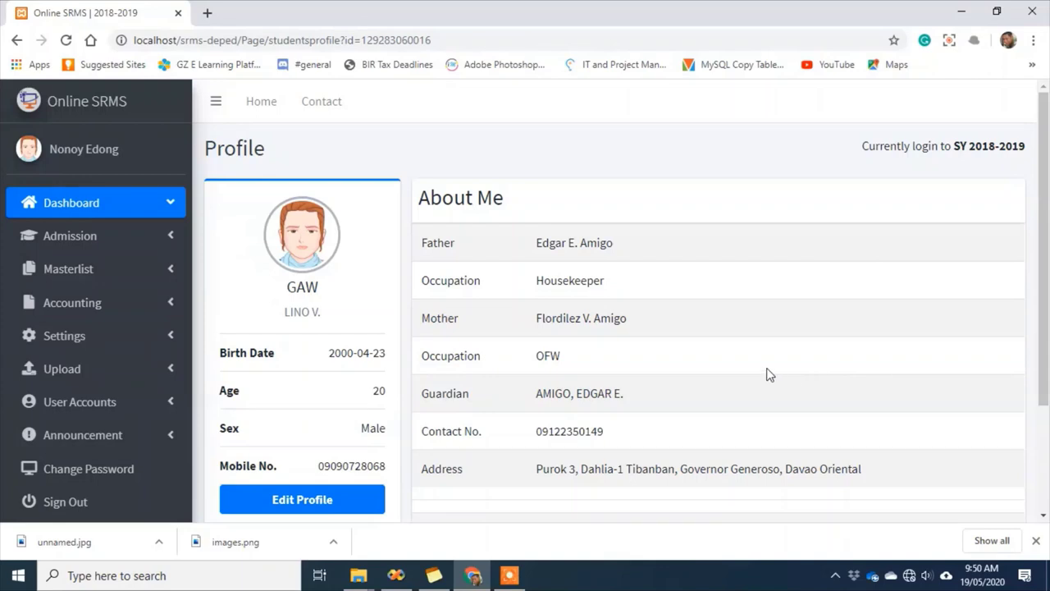
{"action": "scroll", "coordinate": [695, 392], "scroll_direction": "down", "scroll_amount": 3}
{"action": "scroll", "coordinate": [687, 422], "scroll_direction": "up", "scroll_amount": 3}
{"action": "left_click", "coordinate": [16, 40]}
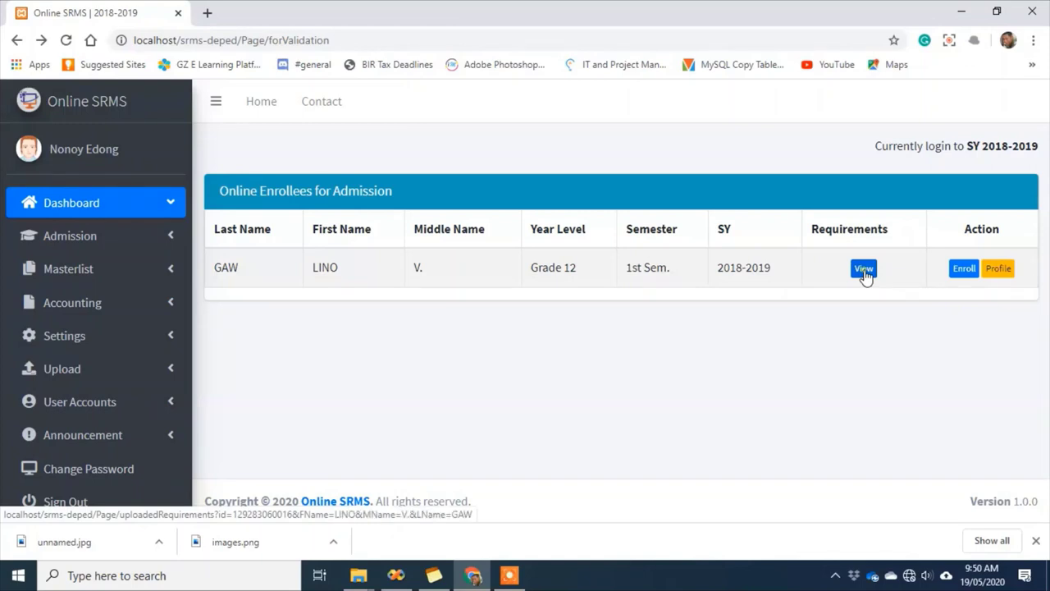
Inspect the applicant's Form 137 and Report Card images, then start their enrollment
{"action": "left_click", "coordinate": [864, 270]}
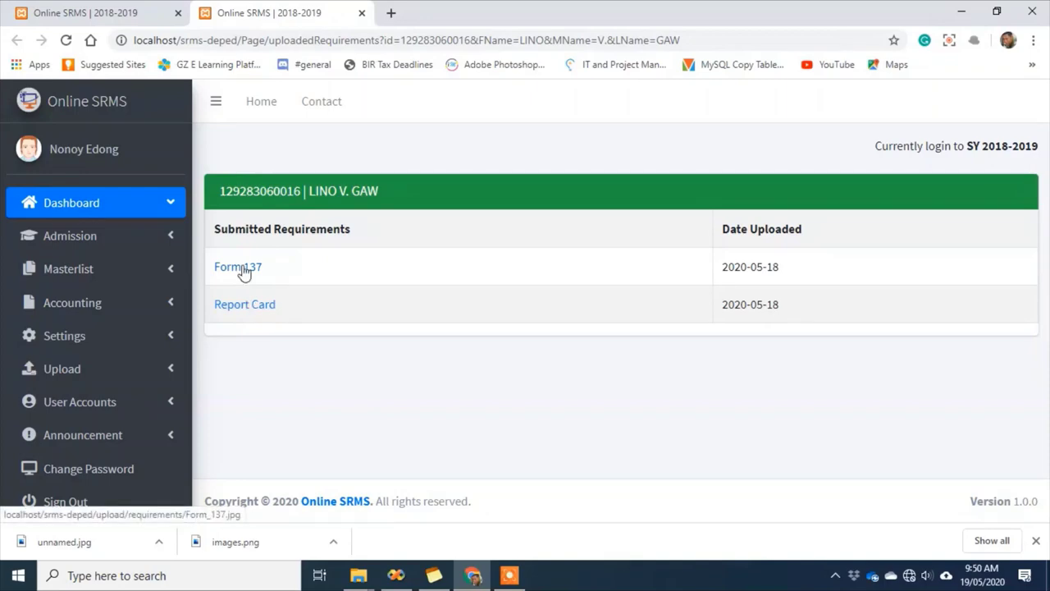
{"action": "left_click", "coordinate": [243, 268]}
{"action": "left_click", "coordinate": [545, 13]}
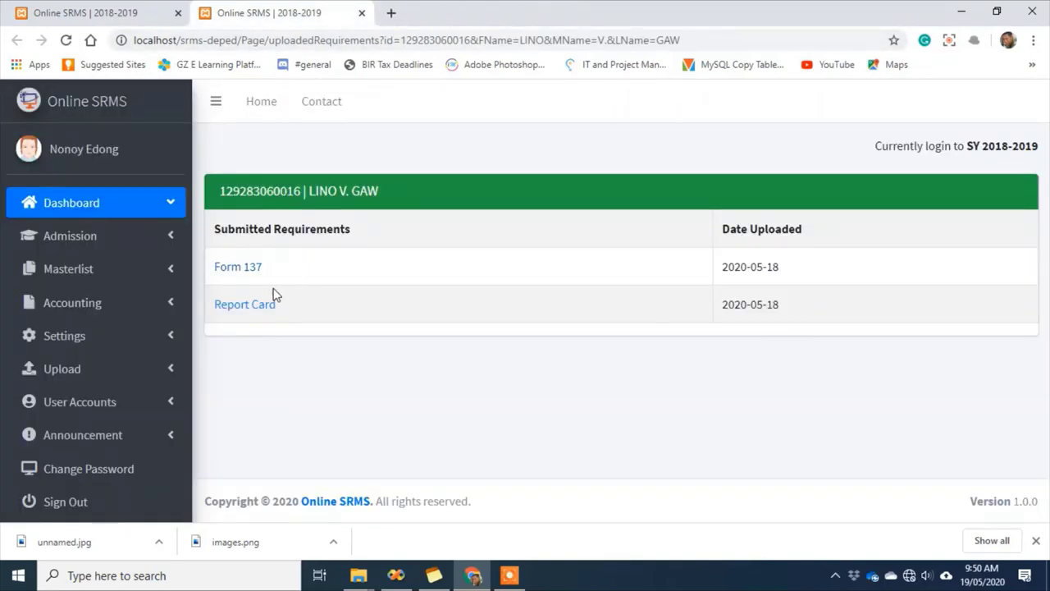
{"action": "left_click", "coordinate": [261, 308]}
{"action": "left_click", "coordinate": [543, 14]}
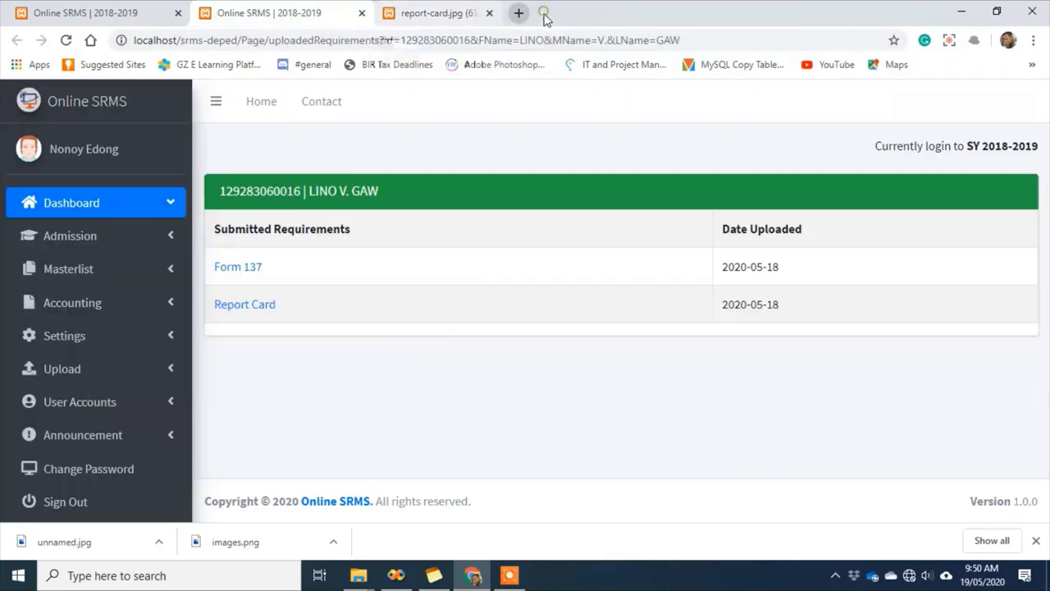
{"action": "left_click", "coordinate": [362, 14]}
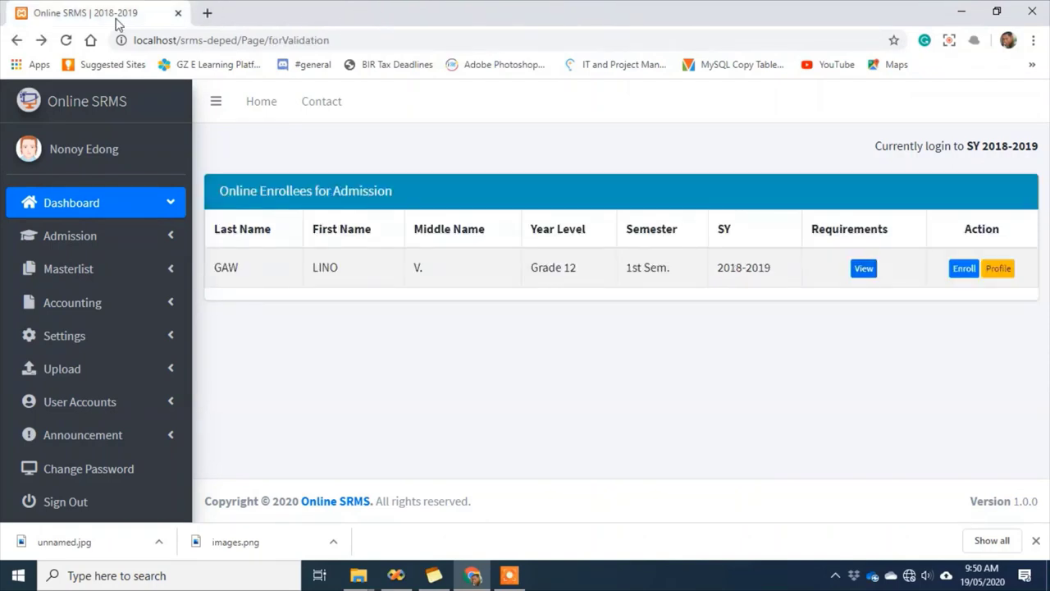
{"action": "left_click", "coordinate": [963, 269]}
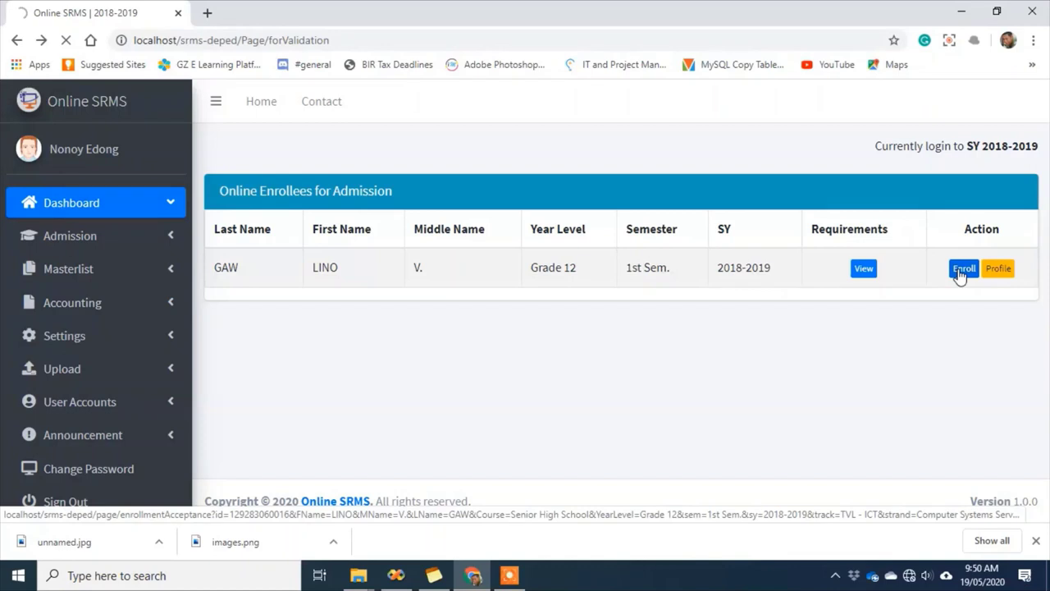
Set the section to Magsaysay and the student status to Old
{"action": "scroll", "coordinate": [907, 368], "scroll_direction": "down", "scroll_amount": 2}
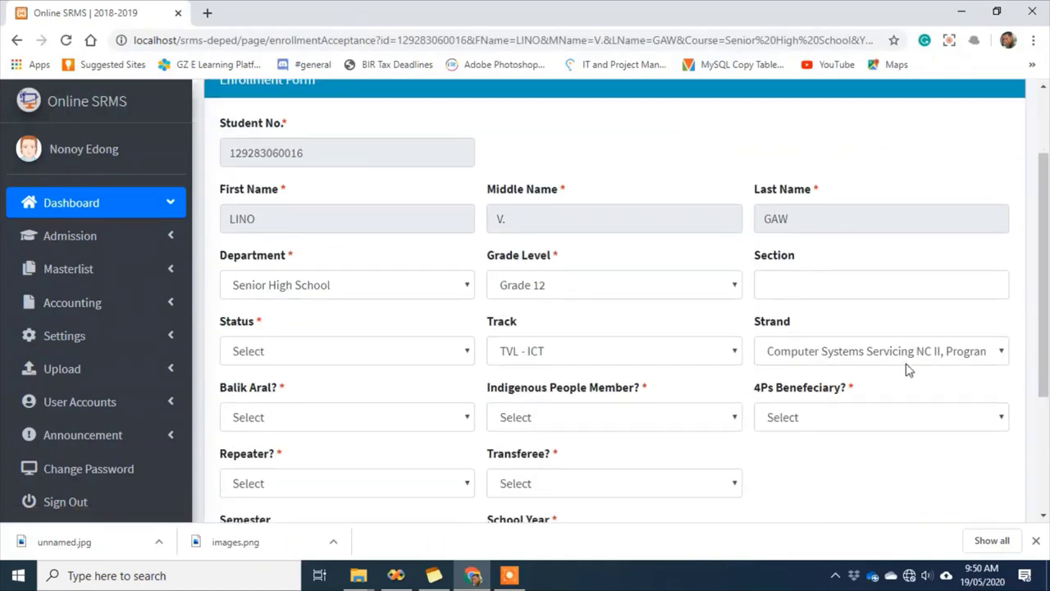
{"action": "scroll", "coordinate": [907, 370], "scroll_direction": "down", "scroll_amount": 1}
{"action": "scroll", "coordinate": [783, 370], "scroll_direction": "up", "scroll_amount": 2}
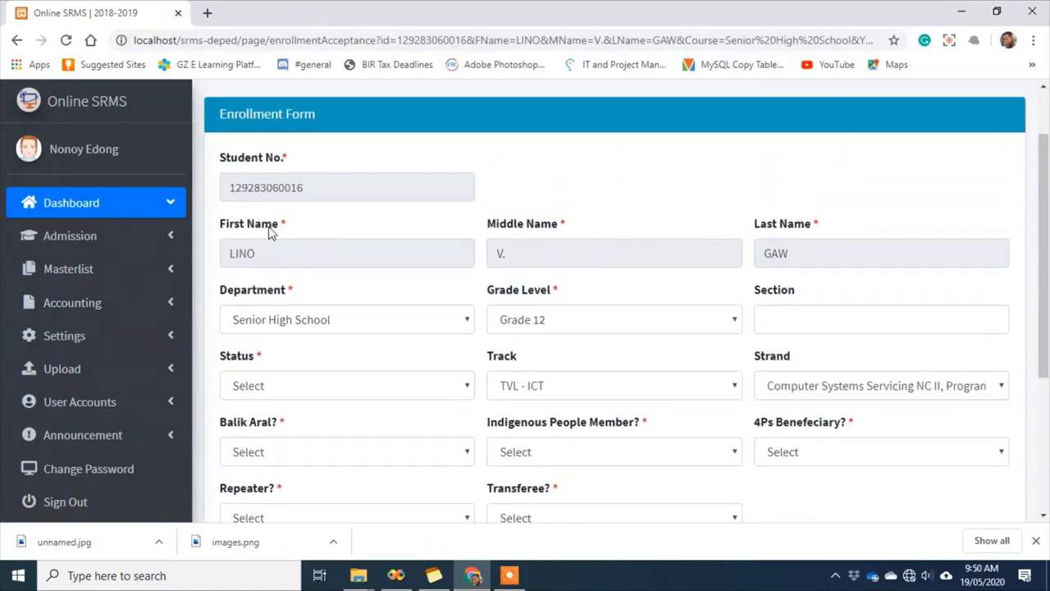
{"action": "left_click", "coordinate": [788, 323]}
{"action": "left_click", "coordinate": [786, 352]}
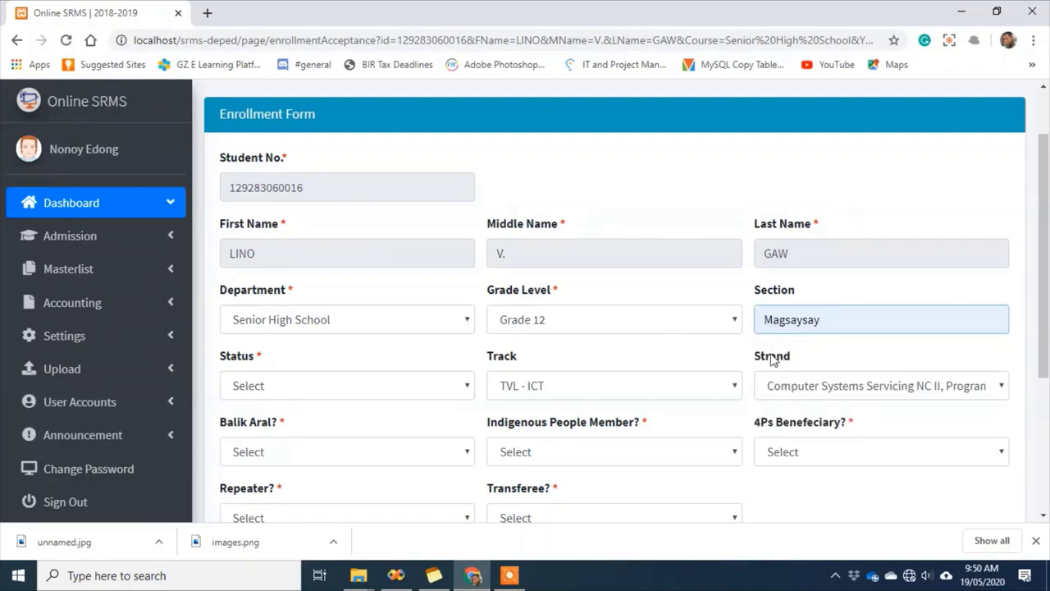
{"action": "scroll", "coordinate": [763, 365], "scroll_direction": "down", "scroll_amount": 2}
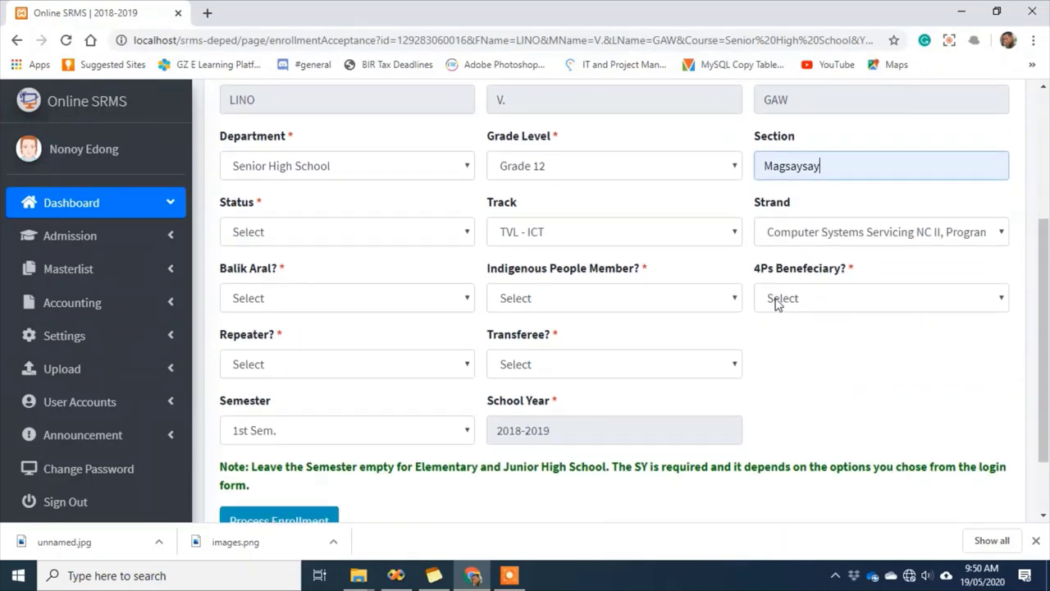
{"action": "left_click", "coordinate": [408, 237]}
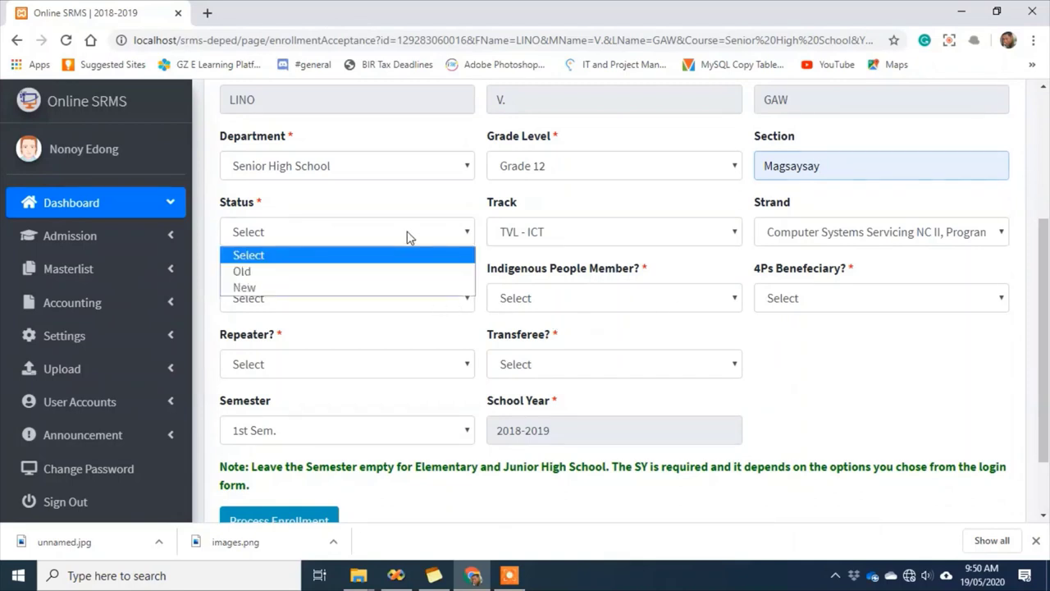
{"action": "left_click", "coordinate": [309, 272]}
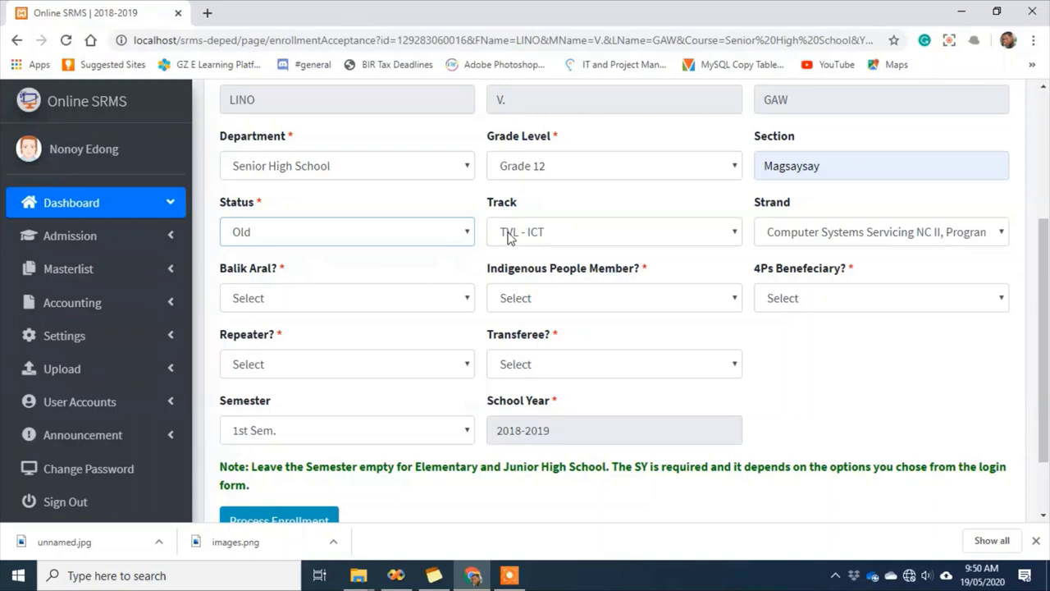
{"action": "scroll", "coordinate": [837, 363], "scroll_direction": "down", "scroll_amount": 1}
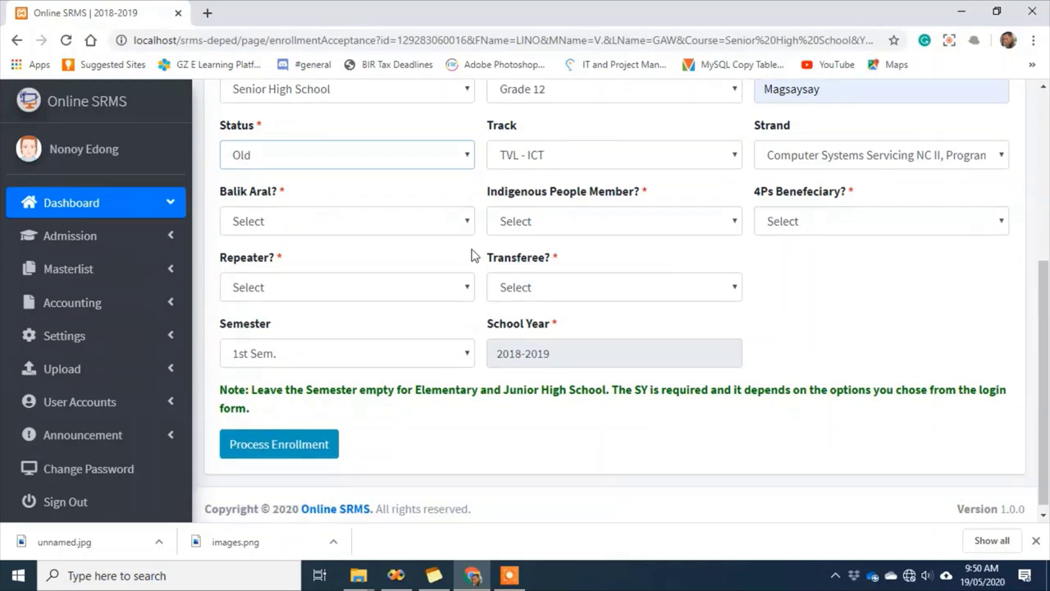
Mark Balik Aral, Indigenous People Member and 4Ps beneficiary as Yes
{"action": "left_click", "coordinate": [455, 220]}
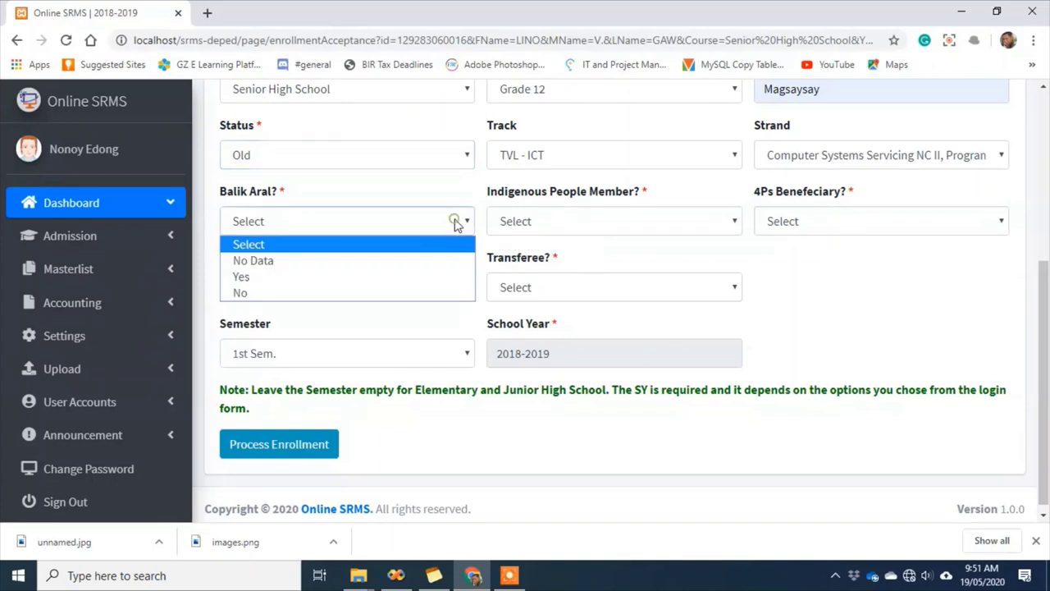
{"action": "left_click", "coordinate": [289, 278]}
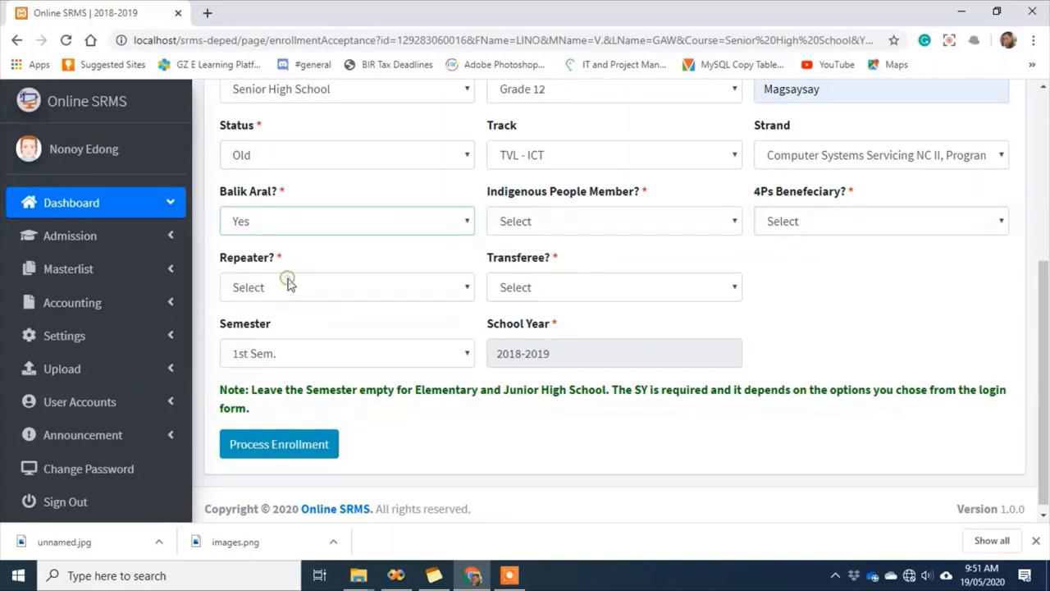
{"action": "left_click", "coordinate": [605, 223]}
{"action": "left_click", "coordinate": [574, 275]}
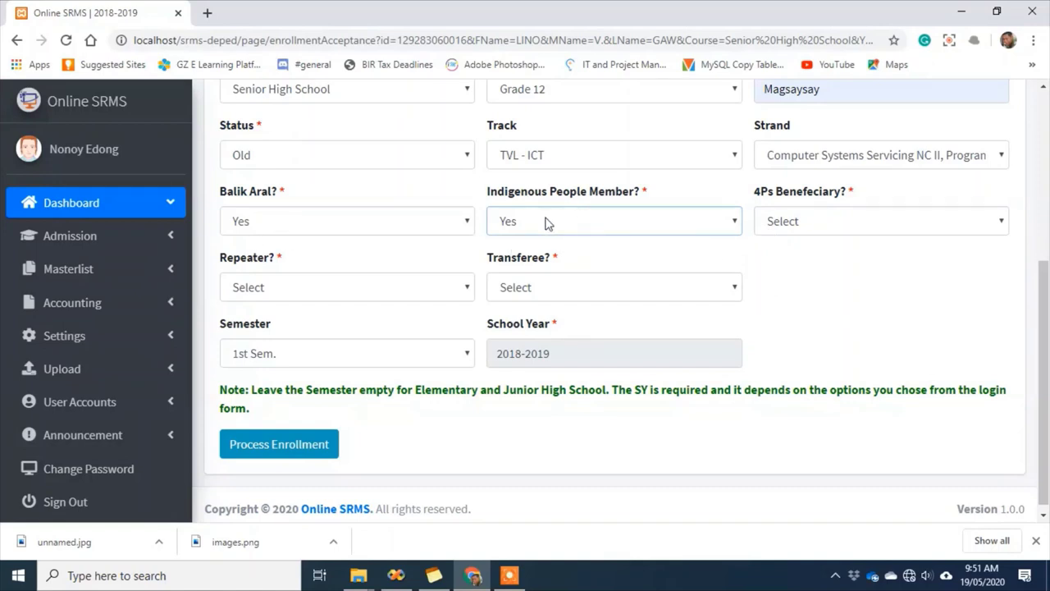
{"action": "left_click", "coordinate": [625, 221]}
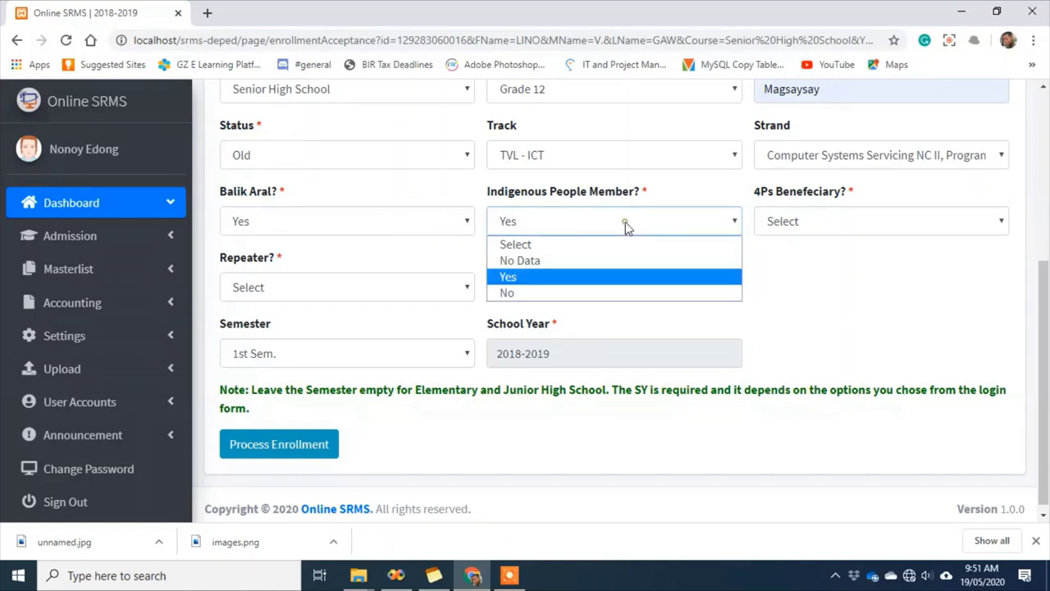
{"action": "left_click", "coordinate": [541, 277]}
{"action": "left_click", "coordinate": [878, 221]}
{"action": "left_click", "coordinate": [808, 274]}
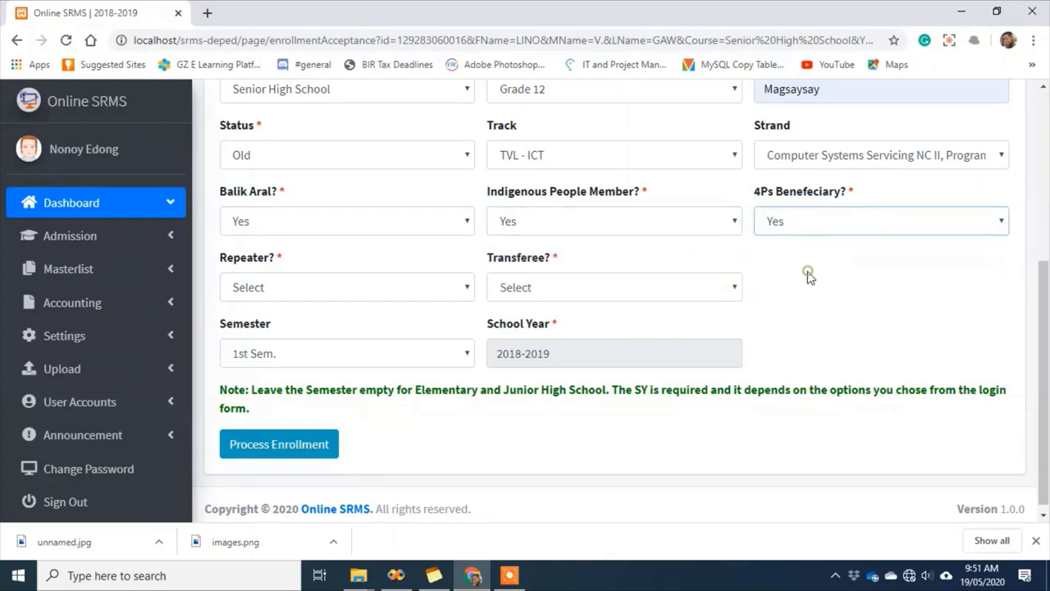
Set Repeater and Transferee to Yes and process the enrollment
{"action": "left_click", "coordinate": [348, 288]}
{"action": "left_click", "coordinate": [300, 343]}
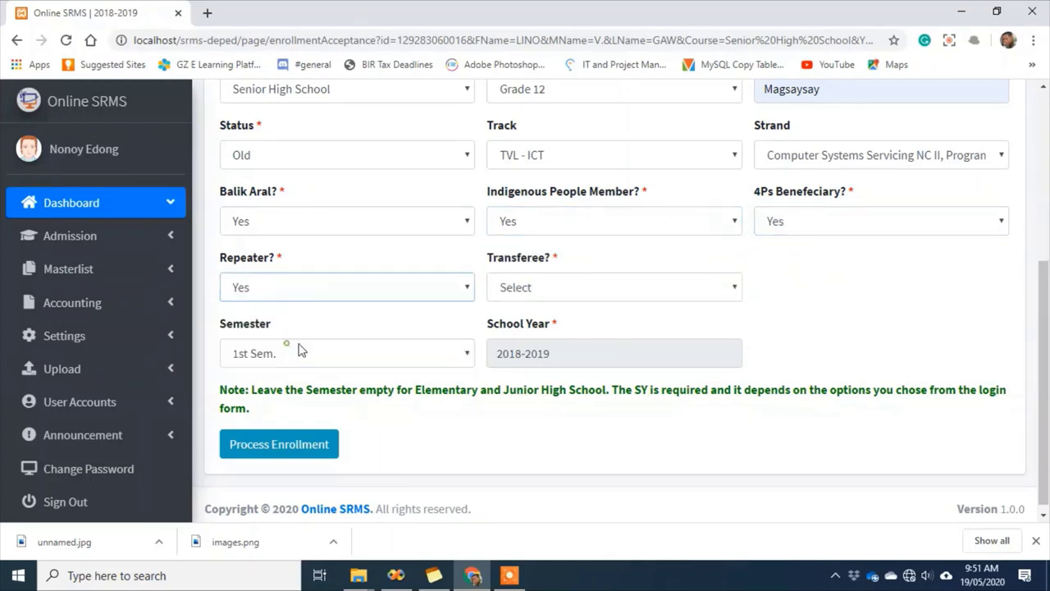
{"action": "left_click", "coordinate": [623, 287]}
{"action": "left_click", "coordinate": [587, 341]}
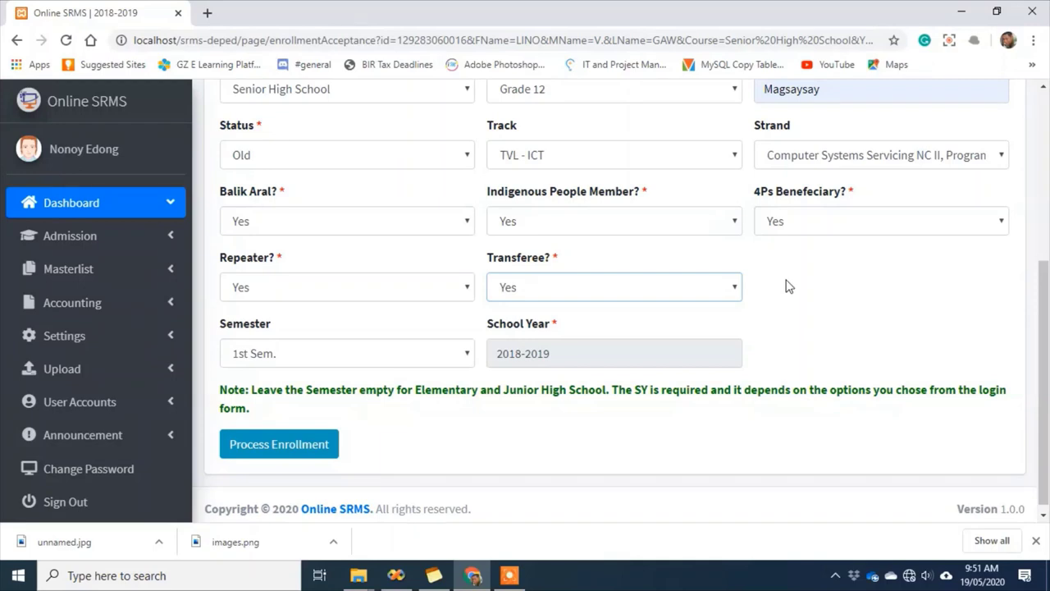
{"action": "scroll", "coordinate": [769, 302], "scroll_direction": "up", "scroll_amount": 2}
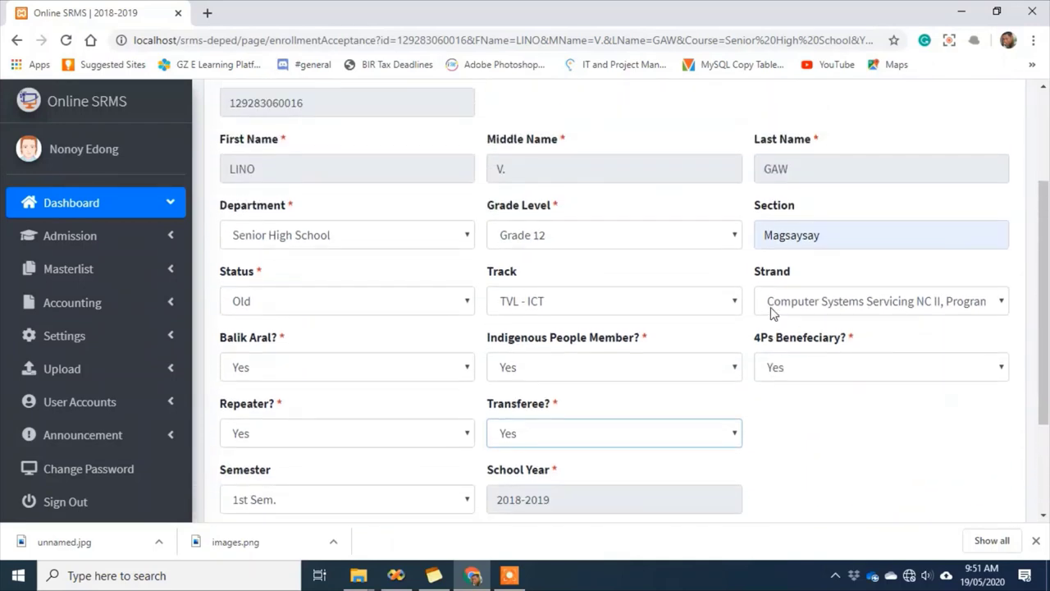
{"action": "scroll", "coordinate": [771, 312], "scroll_direction": "down", "scroll_amount": 2}
{"action": "left_click", "coordinate": [276, 450]}
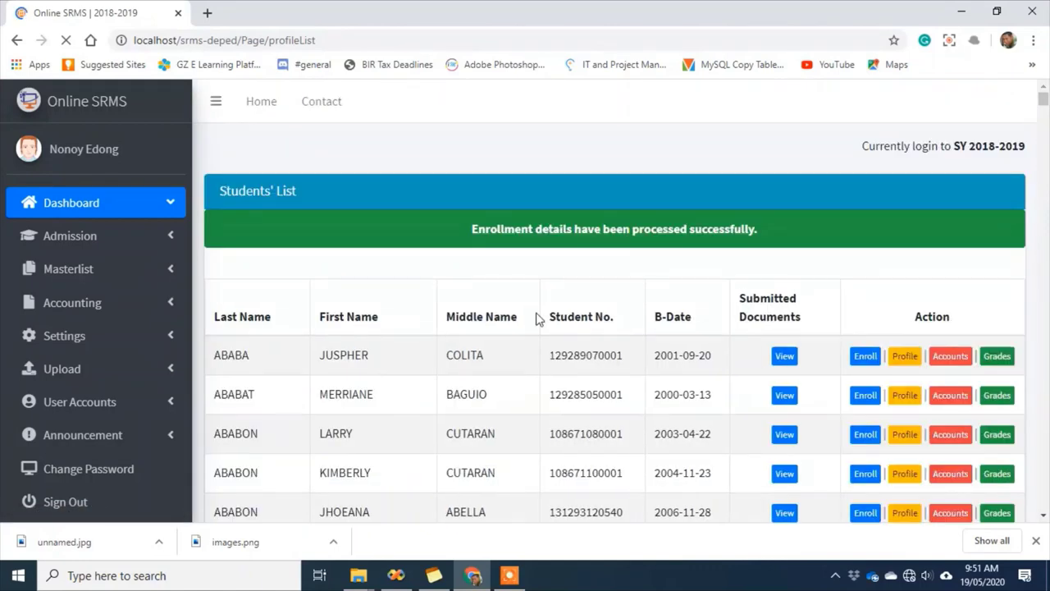
Return to the Admin Dashboard, now showing 628 Senior High enrollees and 0 for admission
{"action": "left_click", "coordinate": [59, 203]}
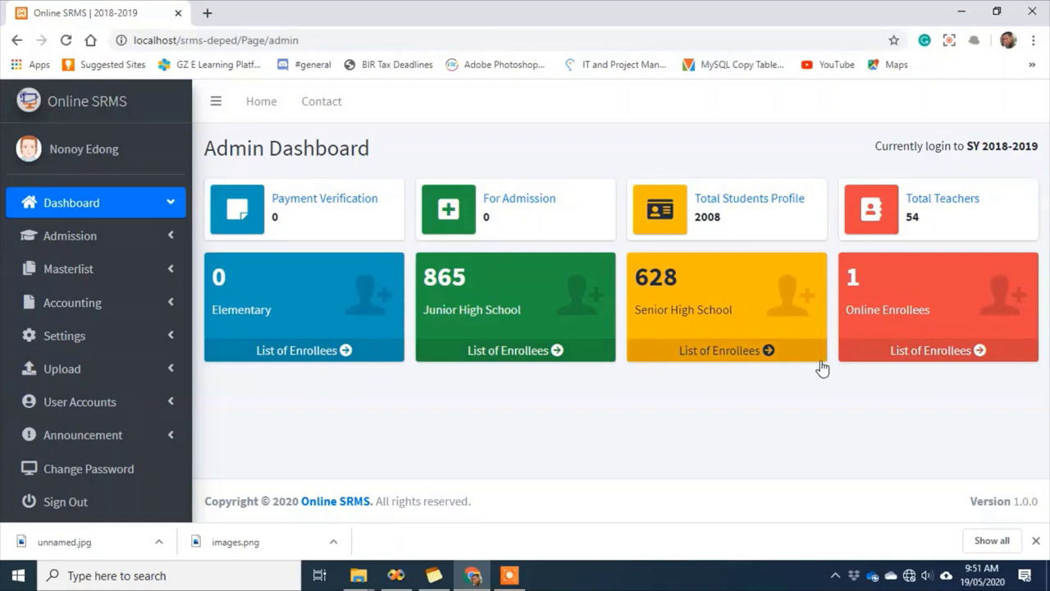
{"action": "left_click", "coordinate": [704, 352]}
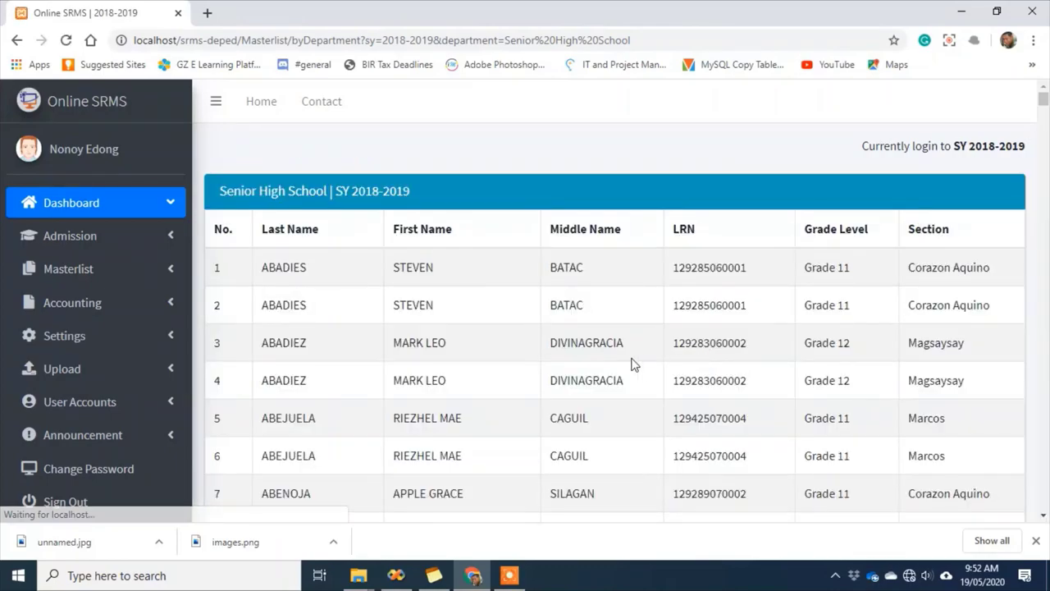
{"action": "scroll", "coordinate": [633, 364], "scroll_direction": "down", "scroll_amount": 1}
{"action": "scroll", "coordinate": [633, 365], "scroll_direction": "down", "scroll_amount": 12}
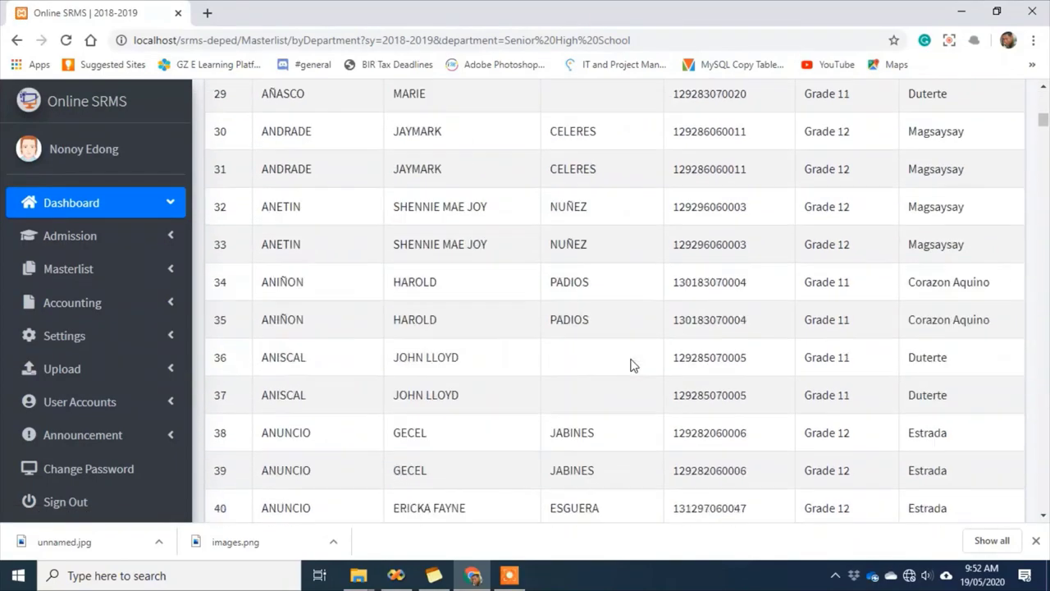
{"action": "scroll", "coordinate": [585, 356], "scroll_direction": "down", "scroll_amount": 20}
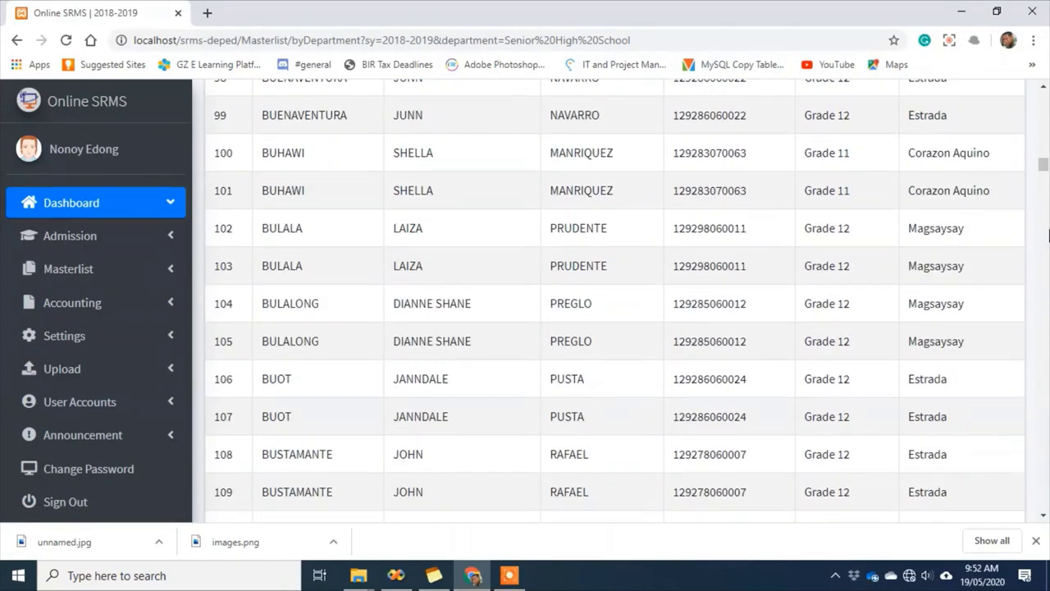
{"action": "left_click_drag", "start_coordinate": [1040, 168], "coordinate": [1042, 501]}
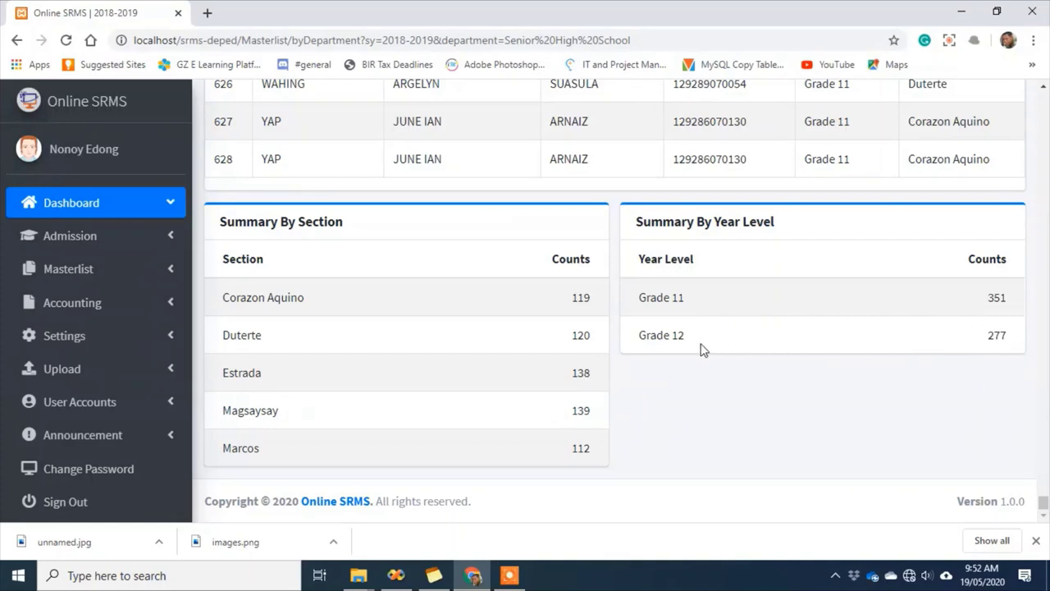
{"action": "left_click", "coordinate": [79, 210]}
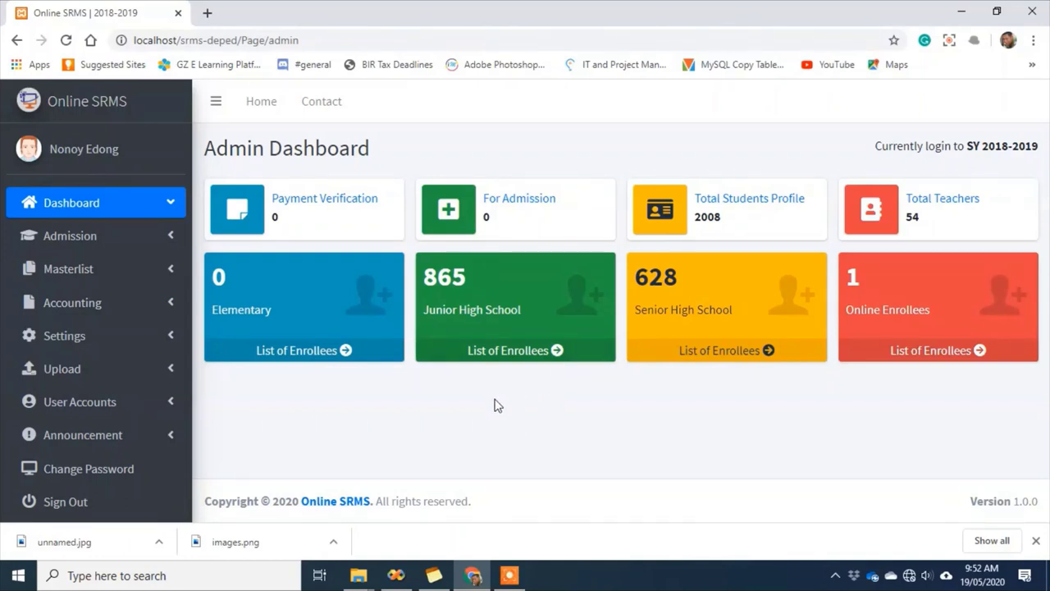
Generate the Masterlist Daily Enrollees report for 19/05/2020
{"action": "left_click", "coordinate": [113, 275]}
{"action": "left_click", "coordinate": [104, 305]}
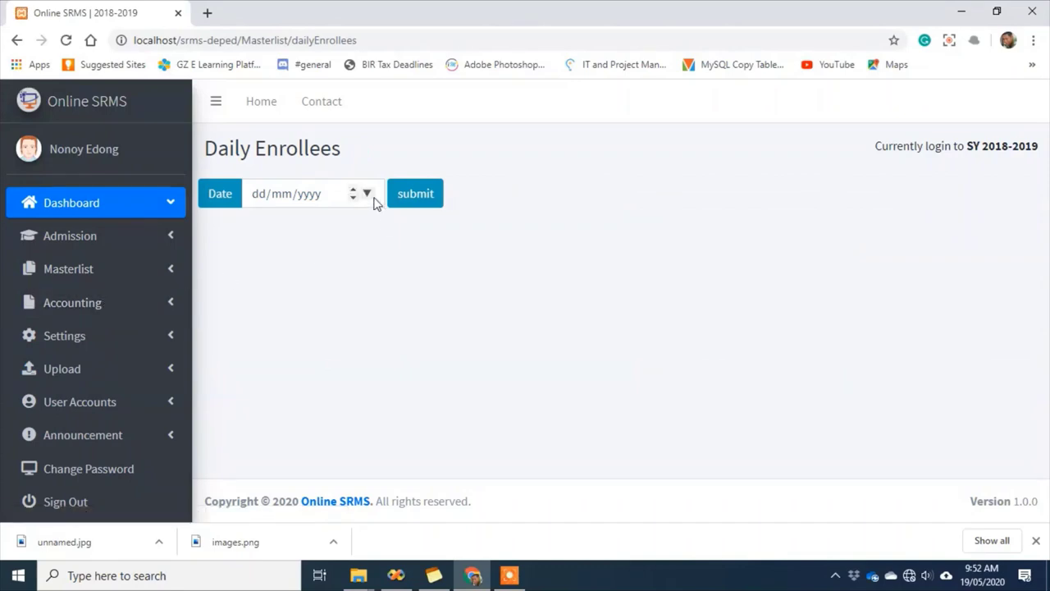
{"action": "left_click", "coordinate": [368, 195]}
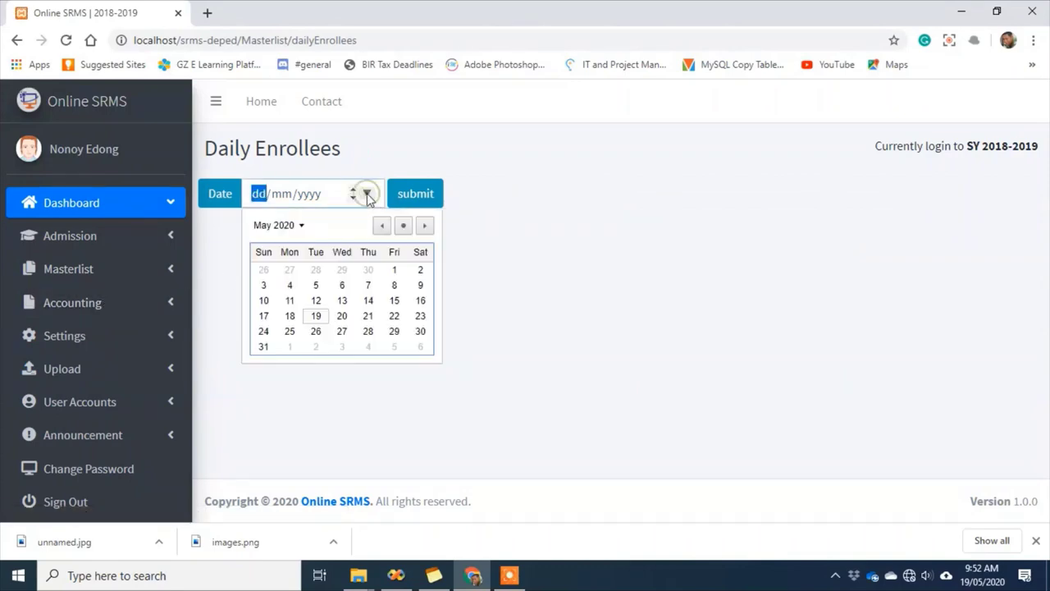
{"action": "left_click", "coordinate": [402, 228]}
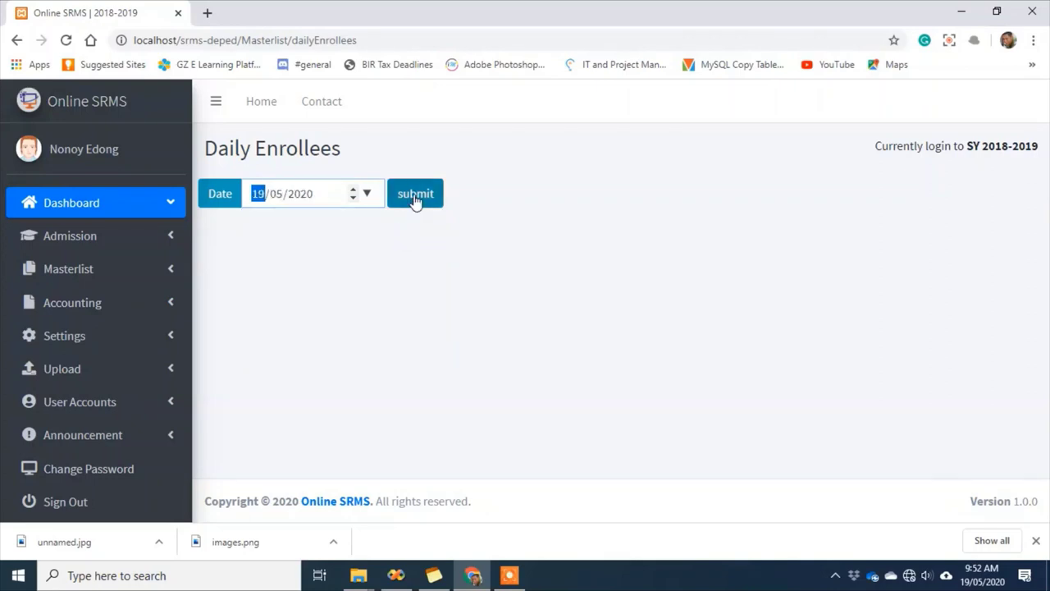
{"action": "left_click", "coordinate": [415, 200]}
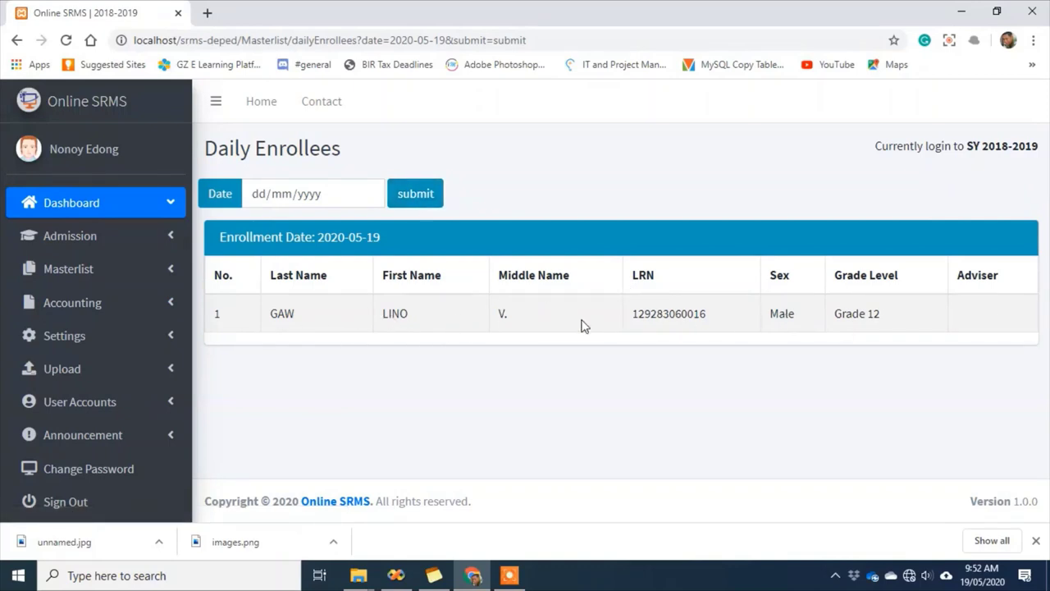
{"action": "left_click", "coordinate": [145, 272]}
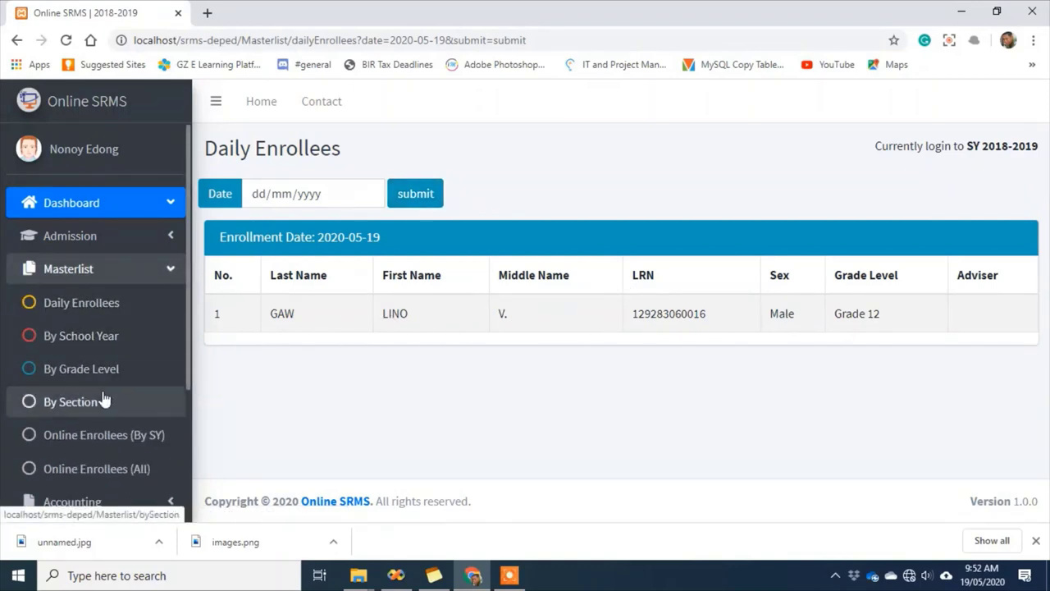
Generate the section masterlist for Magsaysay, 1st Sem., and scroll through the student rows and counts
{"action": "left_click", "coordinate": [98, 400]}
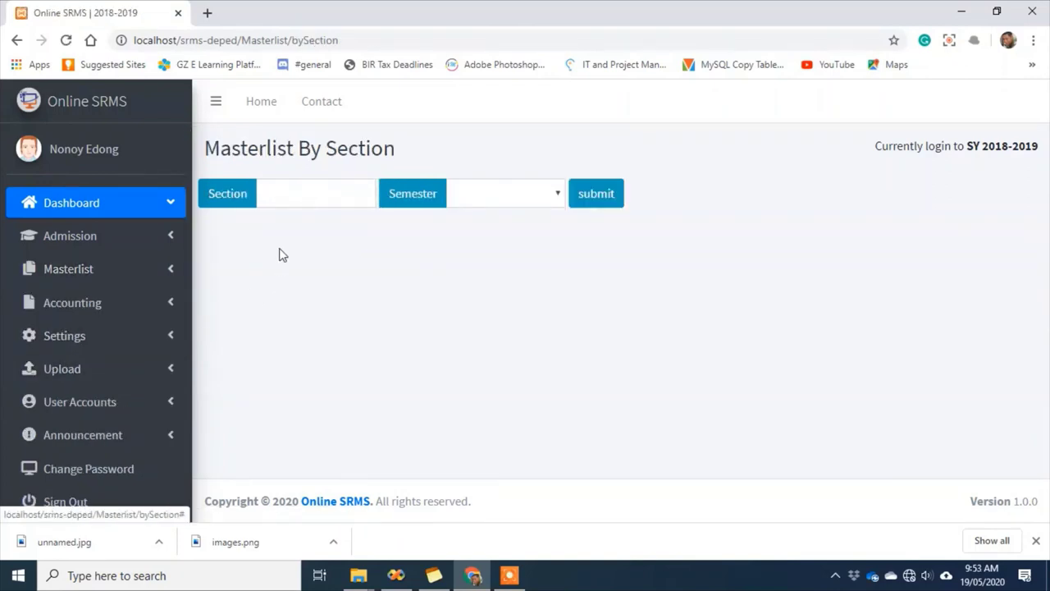
{"action": "left_click", "coordinate": [295, 196]}
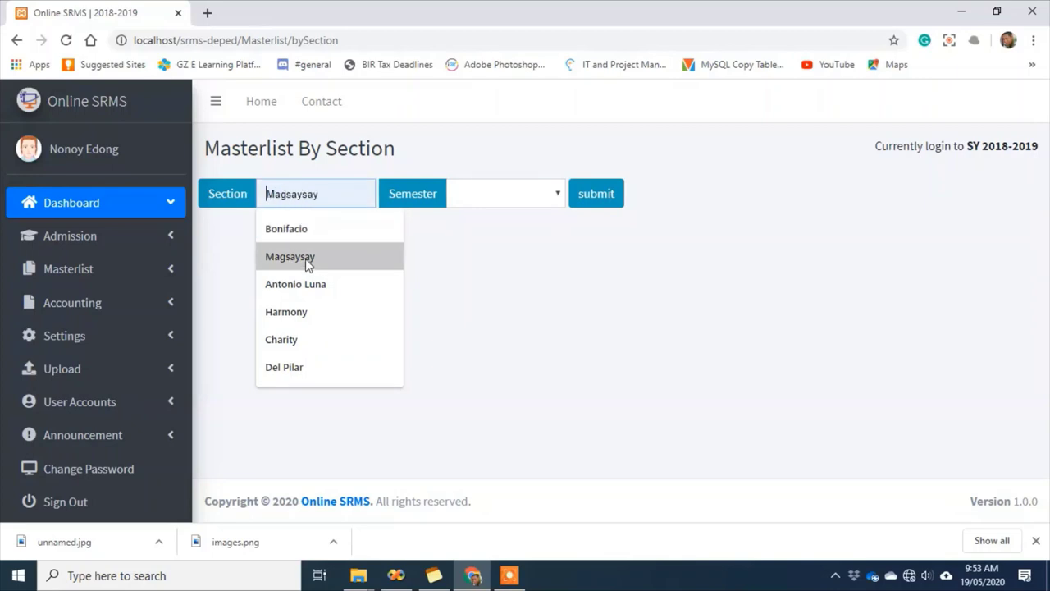
{"action": "left_click", "coordinate": [301, 263]}
{"action": "left_click", "coordinate": [560, 198]}
{"action": "left_click", "coordinate": [539, 225]}
{"action": "left_click", "coordinate": [598, 198]}
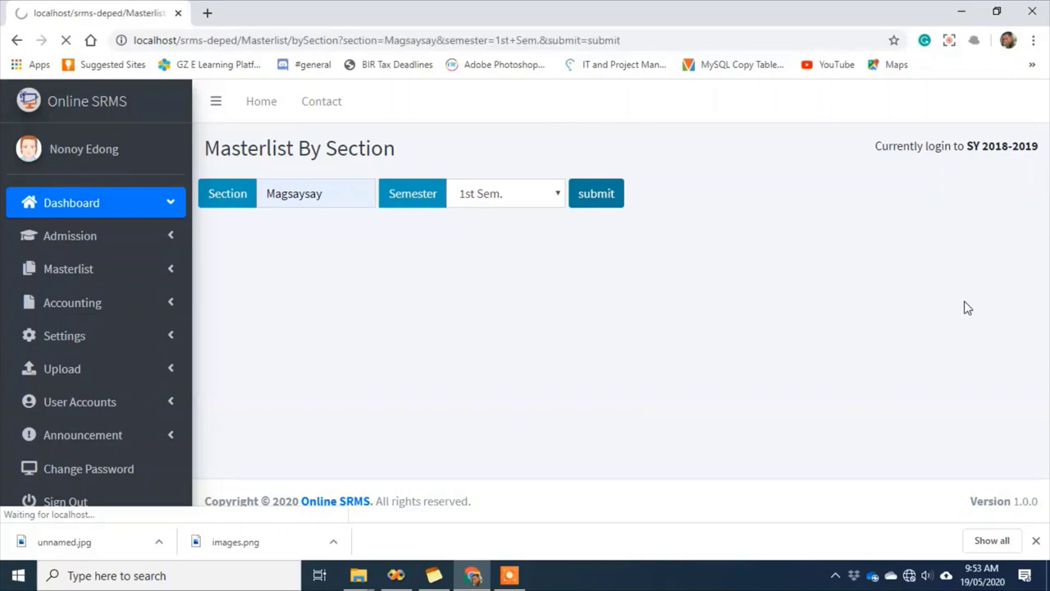
{"action": "scroll", "coordinate": [968, 308], "scroll_direction": "down", "scroll_amount": 2}
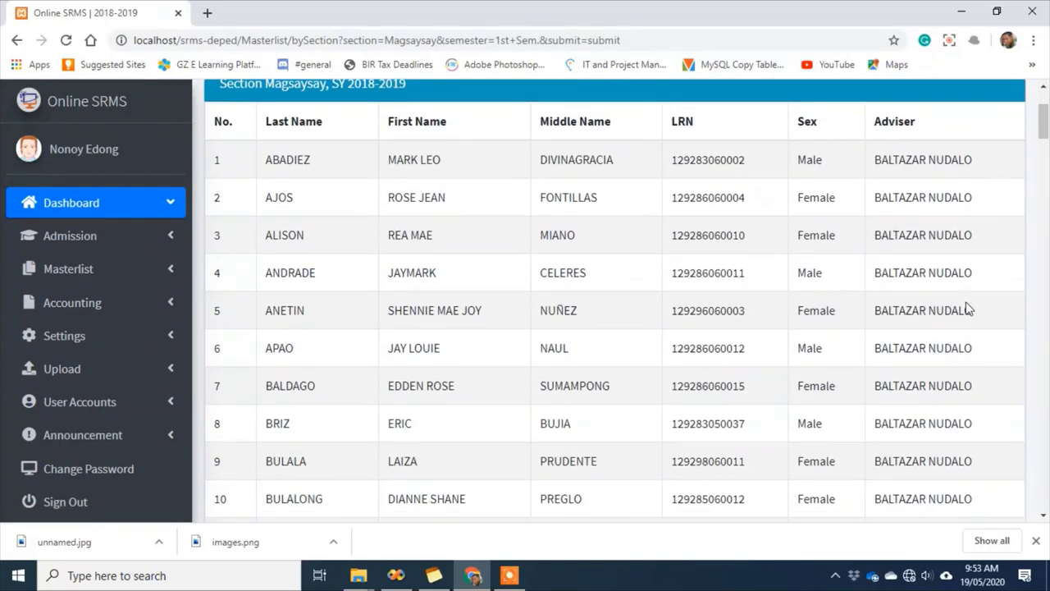
{"action": "scroll", "coordinate": [968, 308], "scroll_direction": "down", "scroll_amount": 5}
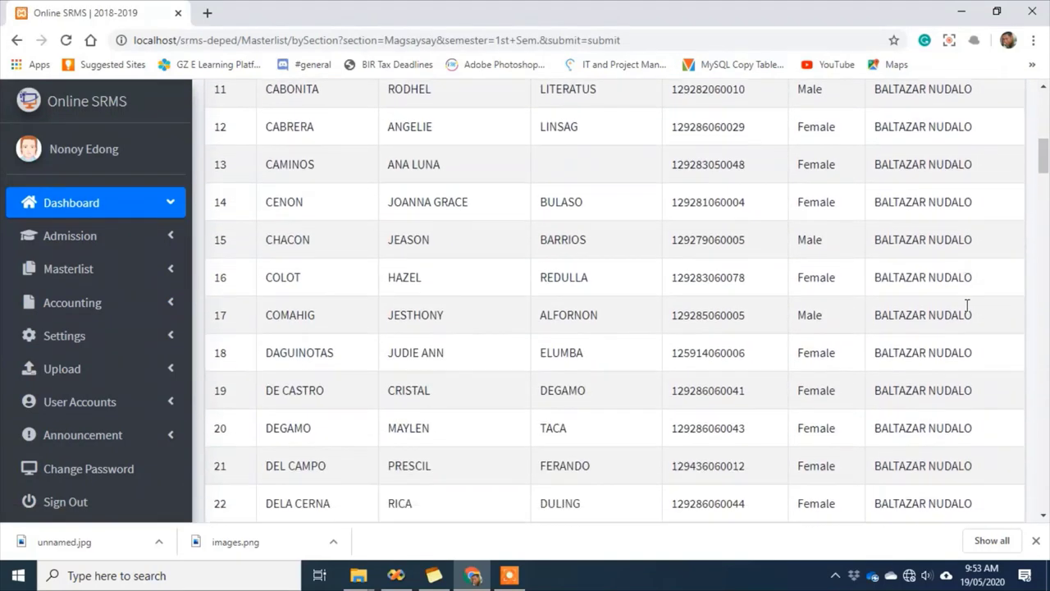
{"action": "scroll", "coordinate": [967, 306], "scroll_direction": "down", "scroll_amount": 1}
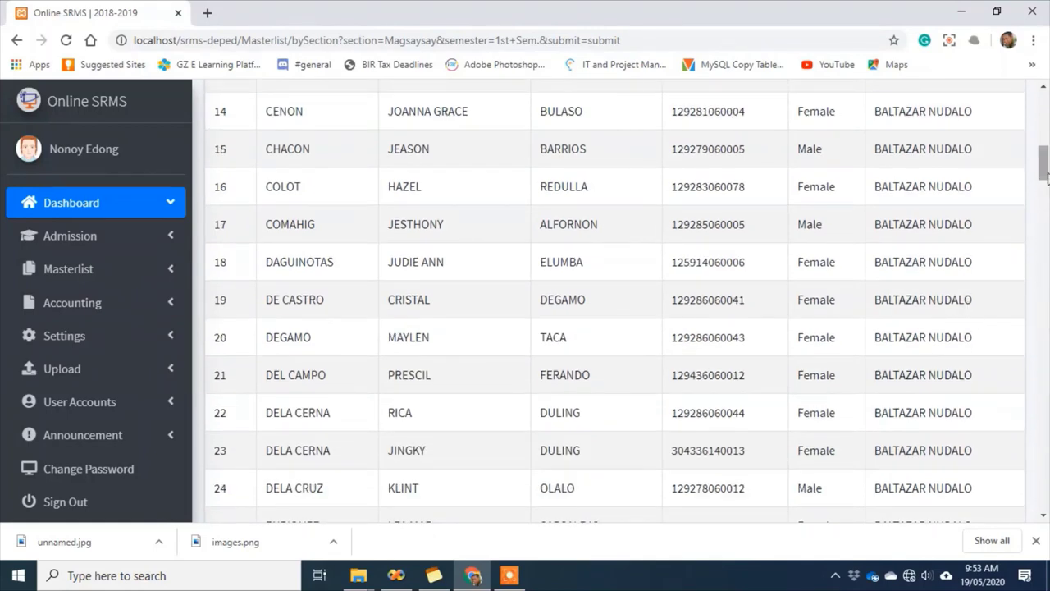
{"action": "left_click_drag", "start_coordinate": [1046, 176], "coordinate": [1048, 217]}
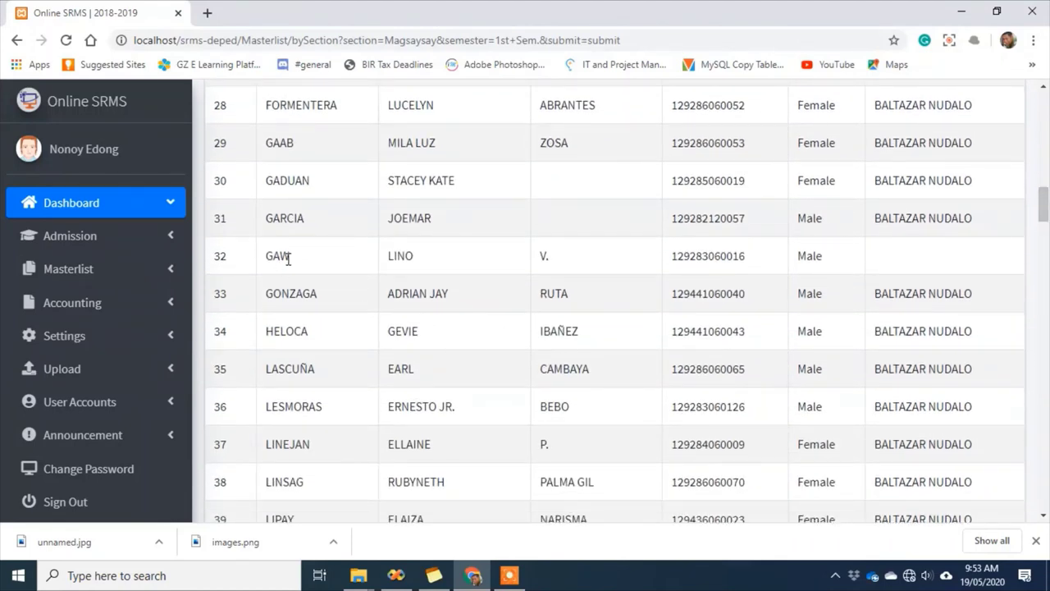
{"action": "left_click_drag", "start_coordinate": [280, 256], "coordinate": [596, 264]}
{"action": "left_click_drag", "start_coordinate": [1046, 205], "coordinate": [1048, 362]}
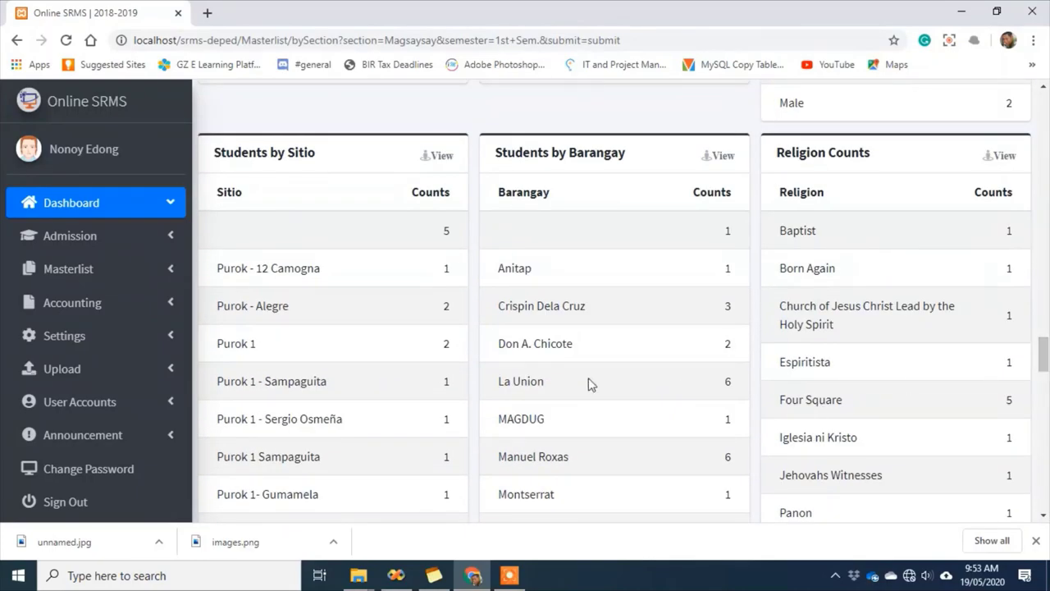
{"action": "scroll", "coordinate": [366, 339], "scroll_direction": "down", "scroll_amount": 1}
{"action": "scroll", "coordinate": [353, 324], "scroll_direction": "up", "scroll_amount": 1}
{"action": "left_click_drag", "start_coordinate": [232, 273], "coordinate": [331, 279]}
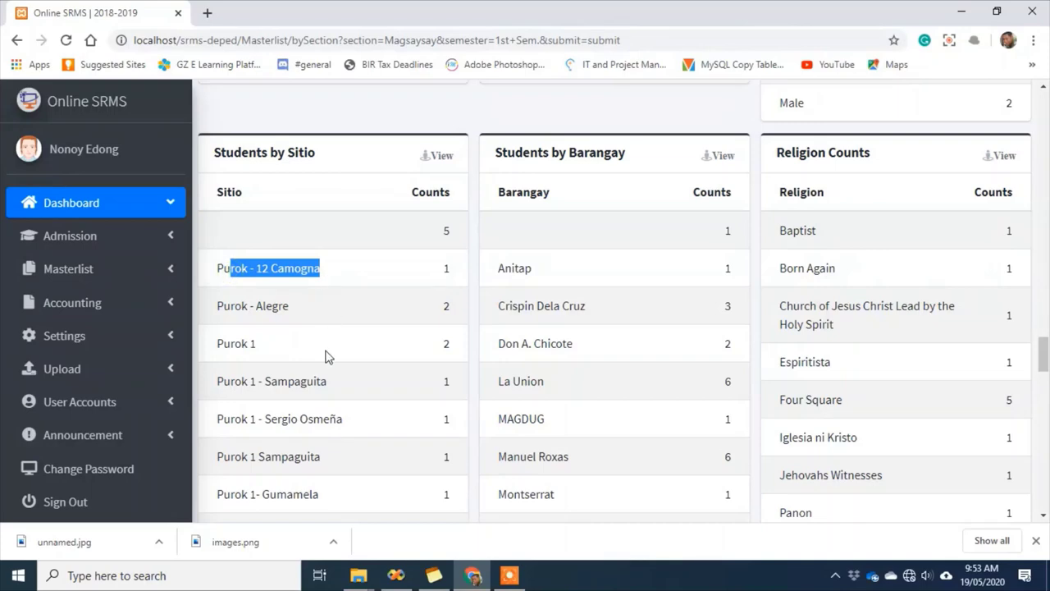
{"action": "scroll", "coordinate": [324, 373], "scroll_direction": "down", "scroll_amount": 6}
{"action": "scroll", "coordinate": [320, 392], "scroll_direction": "down", "scroll_amount": 4}
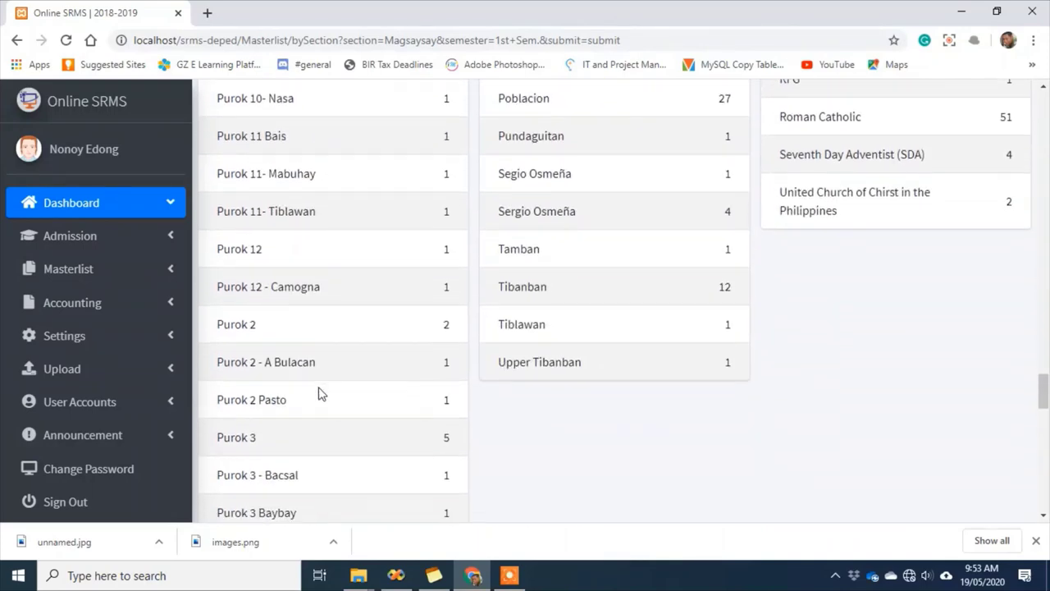
{"action": "scroll", "coordinate": [320, 392], "scroll_direction": "up", "scroll_amount": 6}
{"action": "scroll", "coordinate": [320, 394], "scroll_direction": "up", "scroll_amount": 2}
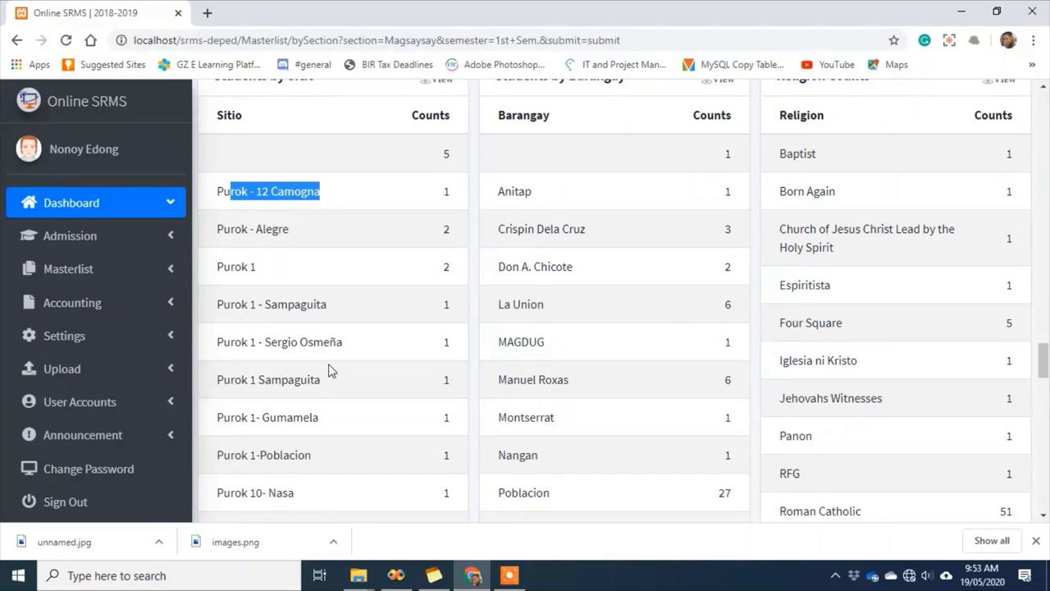
{"action": "left_click", "coordinate": [242, 305]}
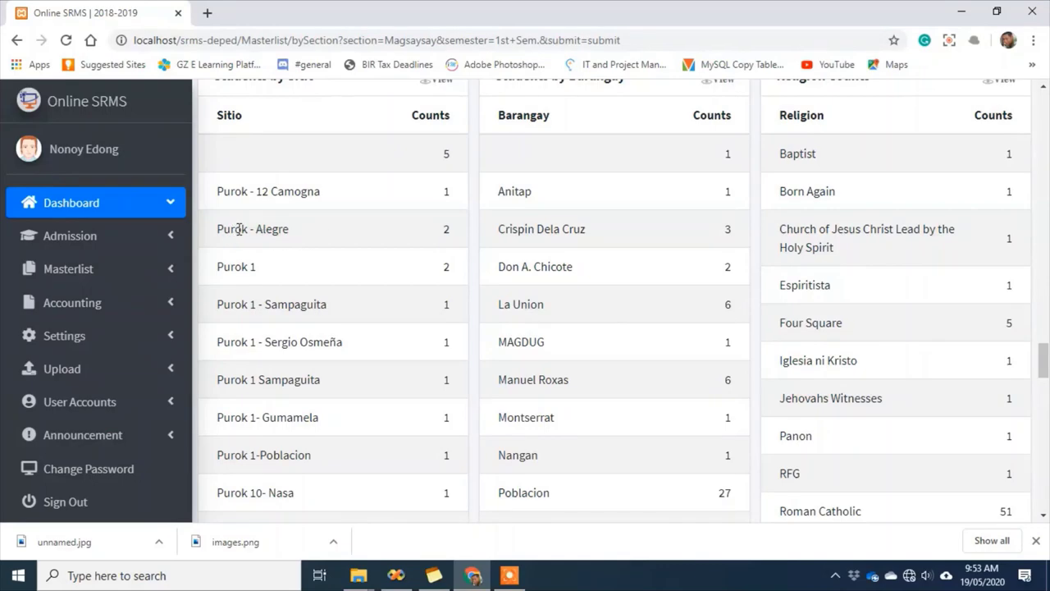
{"action": "left_click_drag", "start_coordinate": [433, 233], "coordinate": [466, 234]}
{"action": "scroll", "coordinate": [647, 291], "scroll_direction": "up", "scroll_amount": 1}
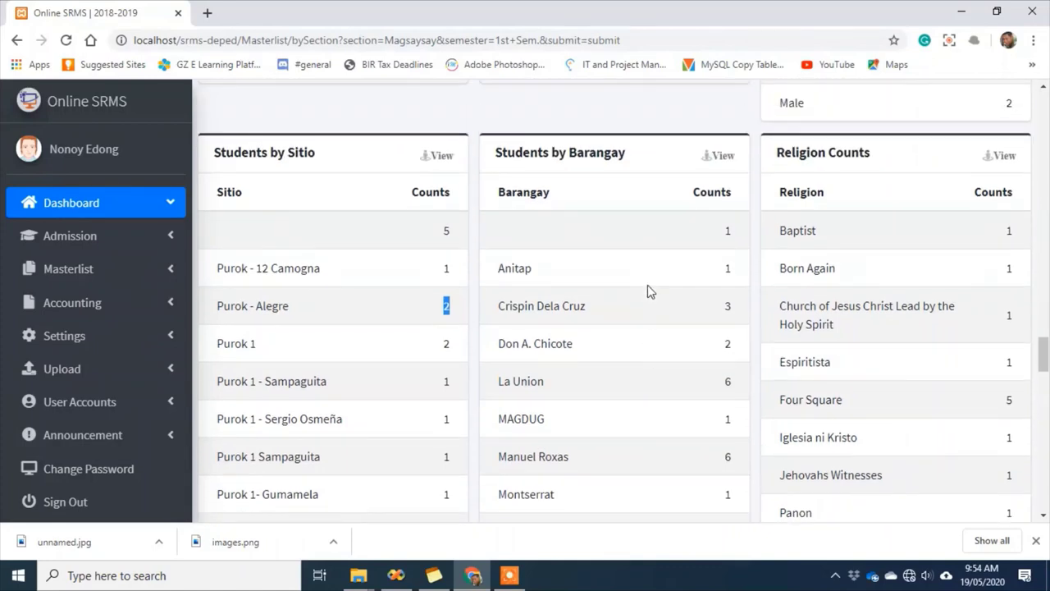
{"action": "scroll", "coordinate": [648, 291], "scroll_direction": "down", "scroll_amount": 3}
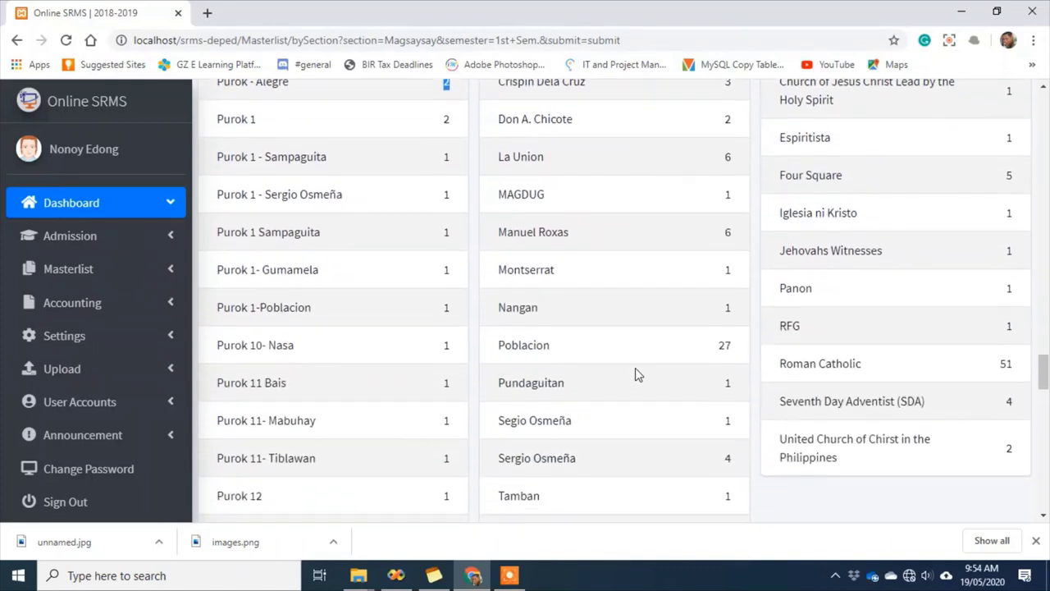
{"action": "scroll", "coordinate": [635, 368], "scroll_direction": "up", "scroll_amount": 3}
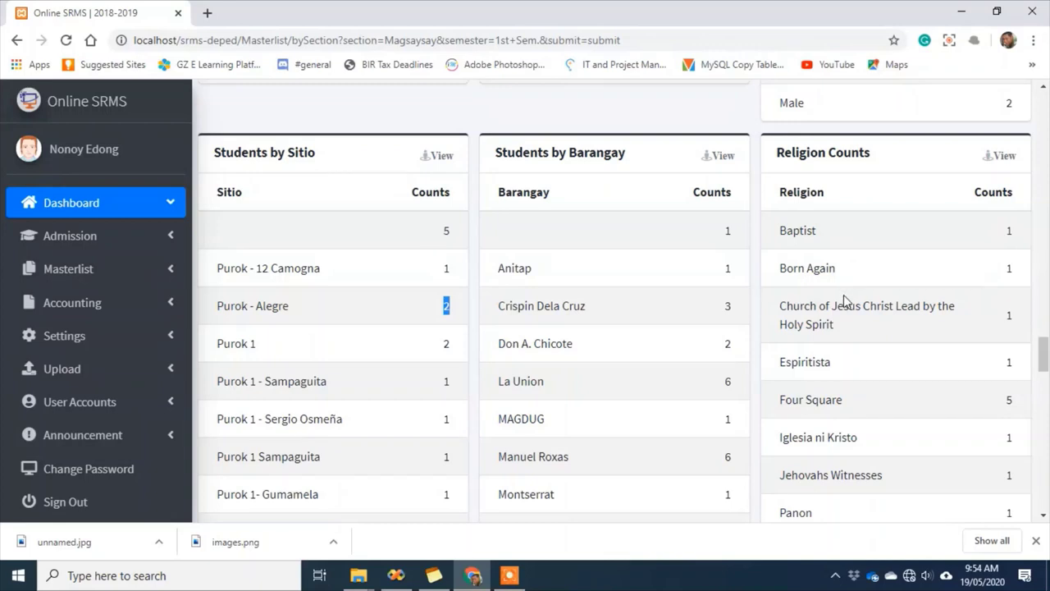
{"action": "scroll", "coordinate": [875, 397], "scroll_direction": "down", "scroll_amount": 1}
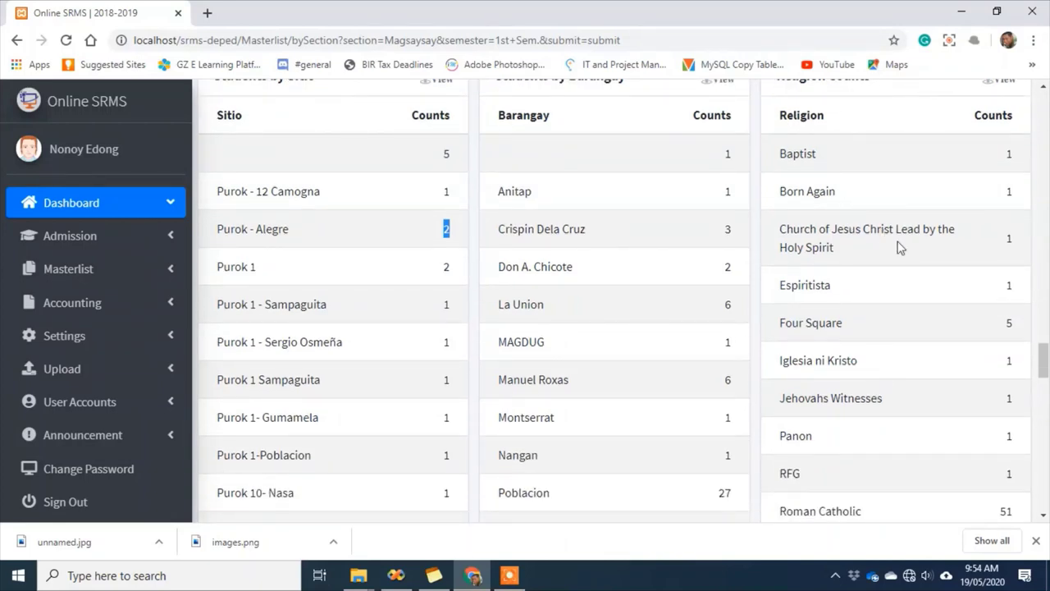
{"action": "left_click_drag", "start_coordinate": [1045, 370], "coordinate": [1045, 337]}
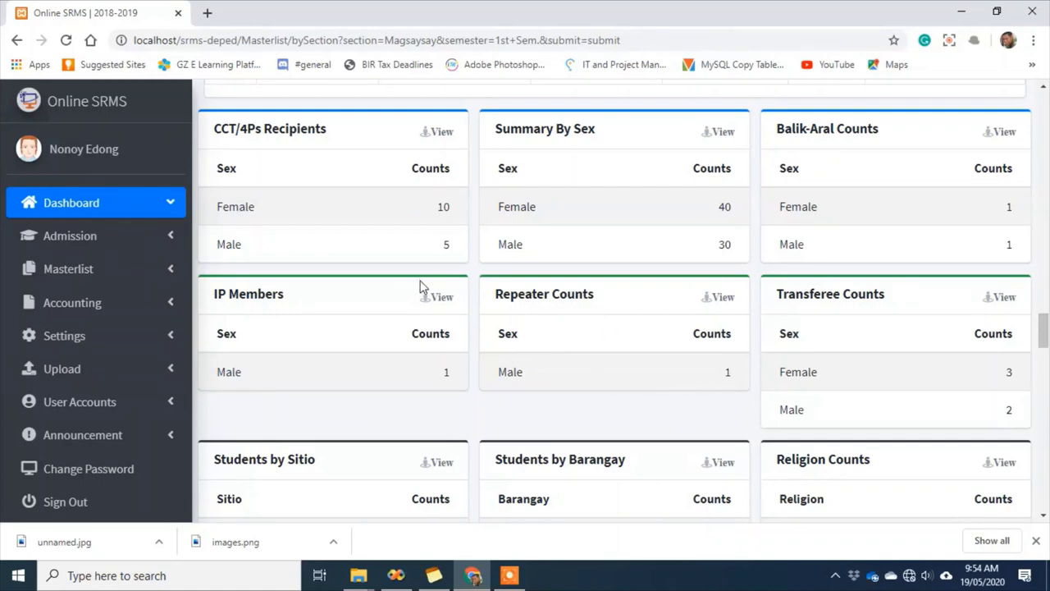
Generate the 2018-2019 school-year masterlist, then go to Masterlist By Grade Level
{"action": "left_click", "coordinate": [136, 281]}
{"action": "scroll", "coordinate": [145, 293], "scroll_direction": "down", "scroll_amount": 2}
{"action": "left_click", "coordinate": [90, 261]}
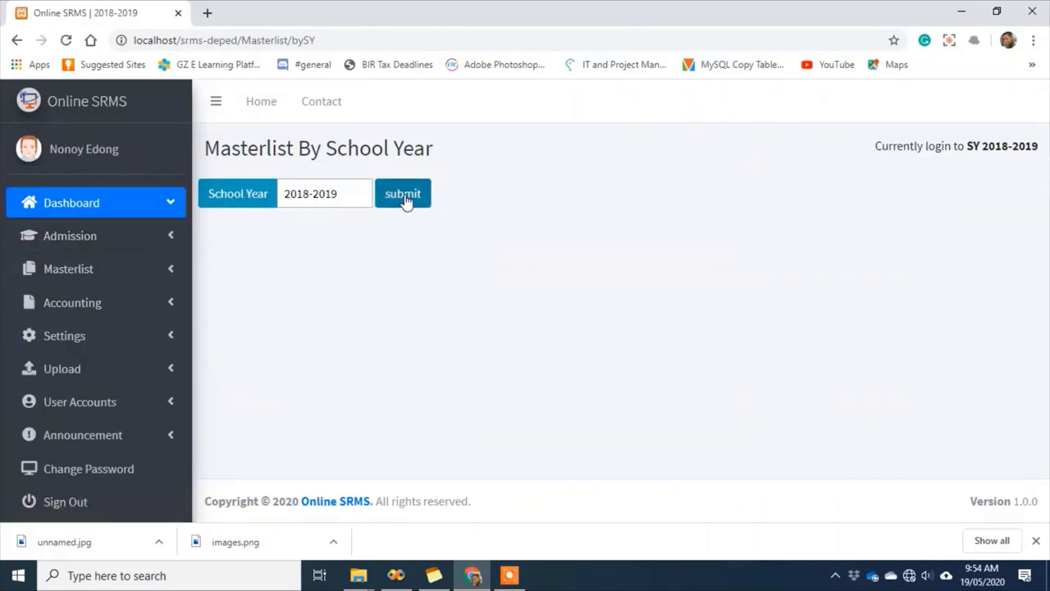
{"action": "left_click", "coordinate": [405, 202]}
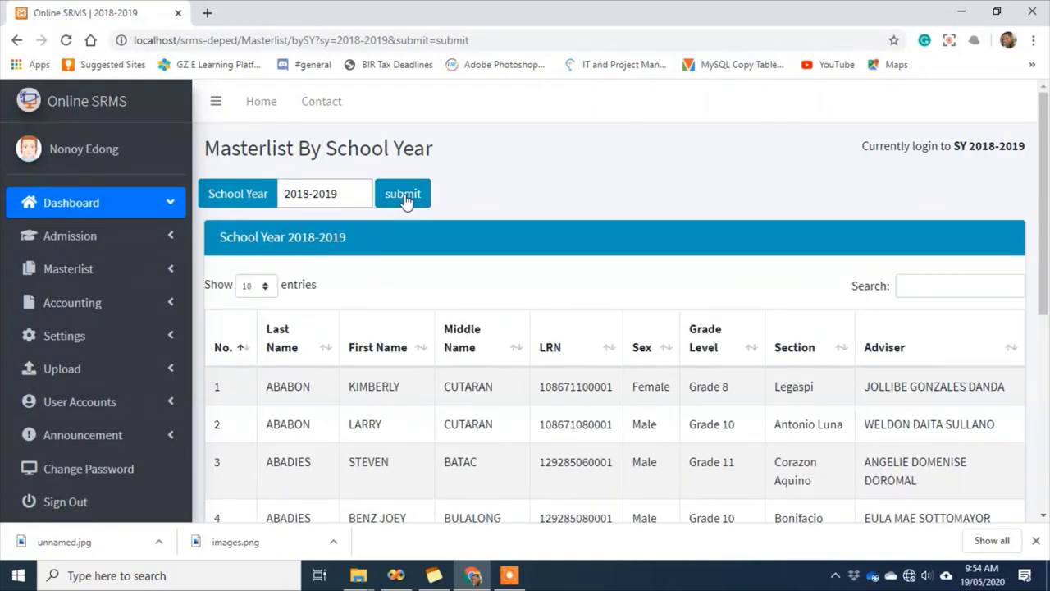
{"action": "scroll", "coordinate": [508, 417], "scroll_direction": "down", "scroll_amount": 5}
{"action": "scroll", "coordinate": [615, 432], "scroll_direction": "up", "scroll_amount": 5}
{"action": "left_click", "coordinate": [115, 282]}
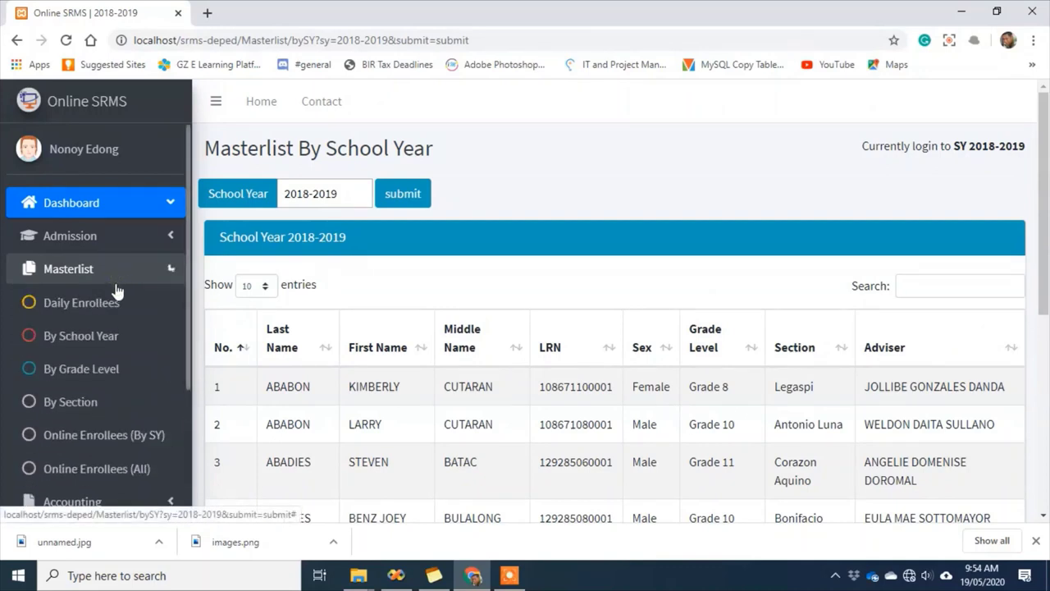
{"action": "left_click", "coordinate": [102, 374]}
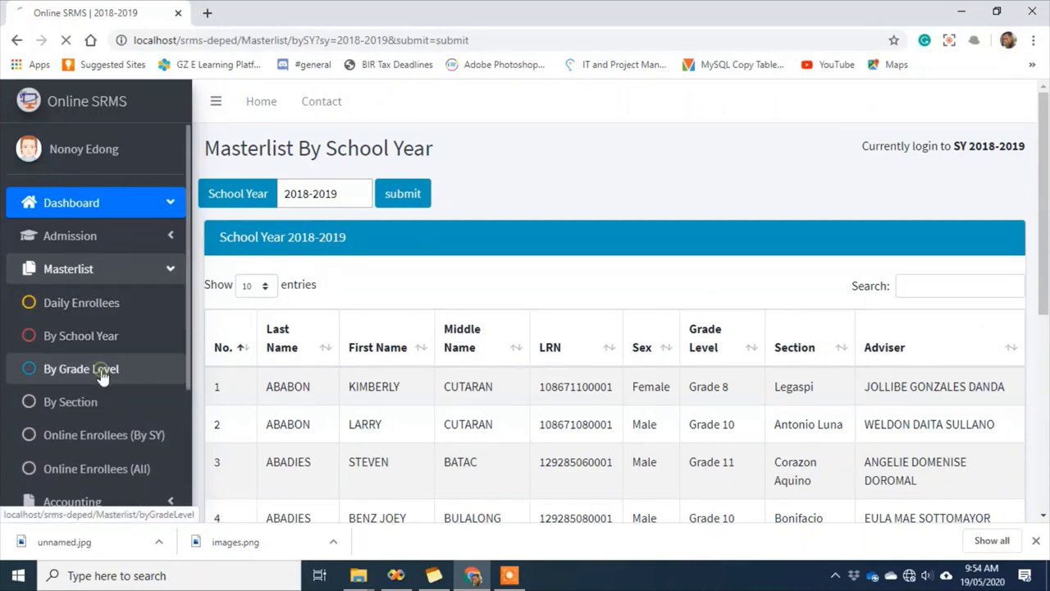
Generate the masterlist by grade level for Grade 12, 1st Sem
{"action": "left_click", "coordinate": [354, 193]}
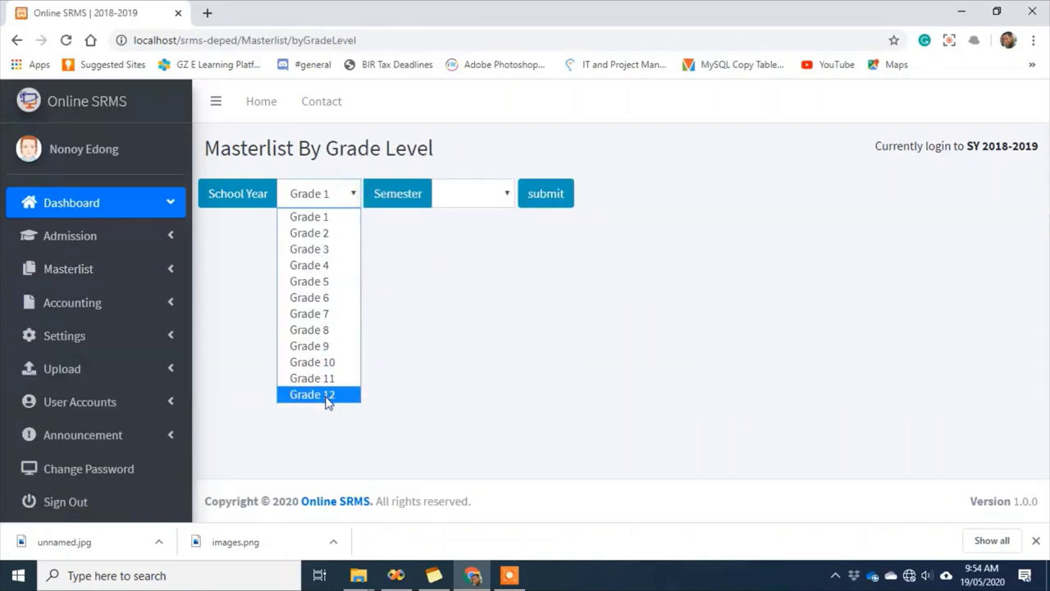
{"action": "left_click", "coordinate": [320, 394]}
{"action": "left_click", "coordinate": [497, 194]}
{"action": "left_click", "coordinate": [475, 233]}
{"action": "left_click", "coordinate": [548, 203]}
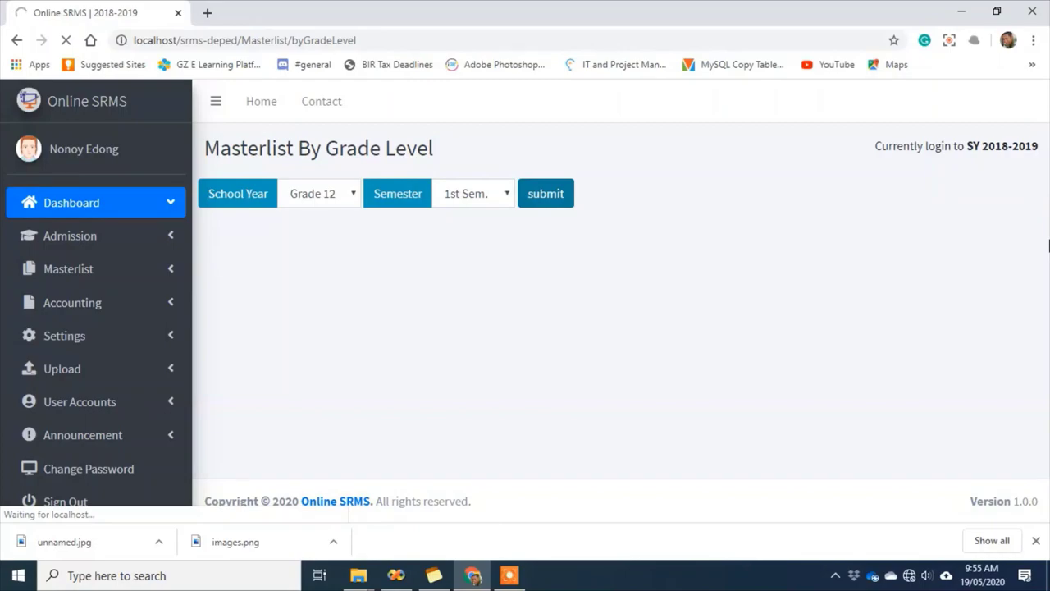
{"action": "left_click_drag", "start_coordinate": [1045, 109], "coordinate": [1045, 298]}
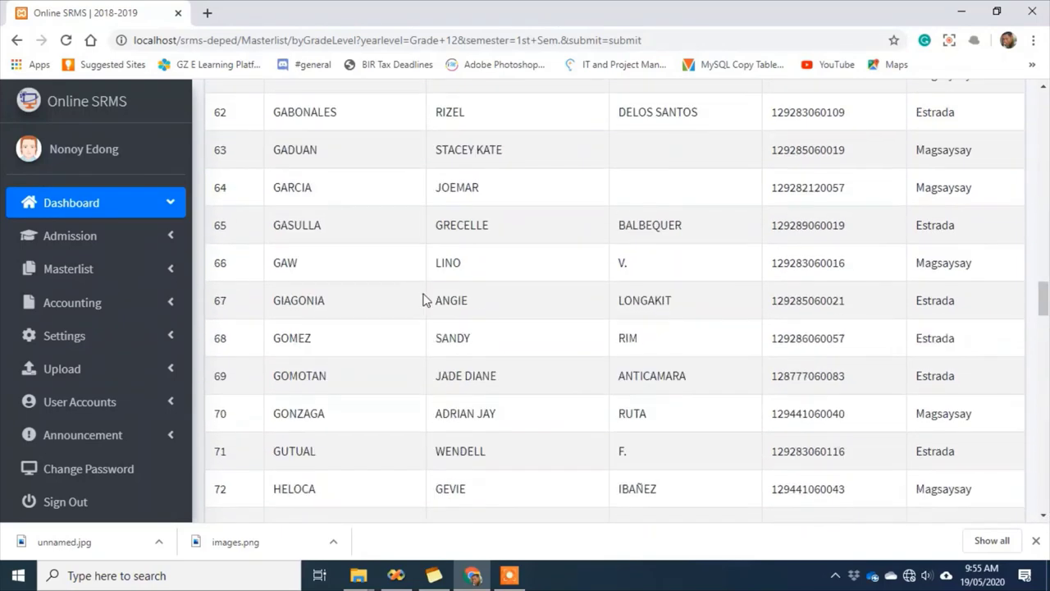
Collapse the masterlist menu in the sidebar and expand the Accounting options
{"action": "left_click", "coordinate": [119, 279]}
{"action": "scroll", "coordinate": [130, 404], "scroll_direction": "down", "scroll_amount": 3}
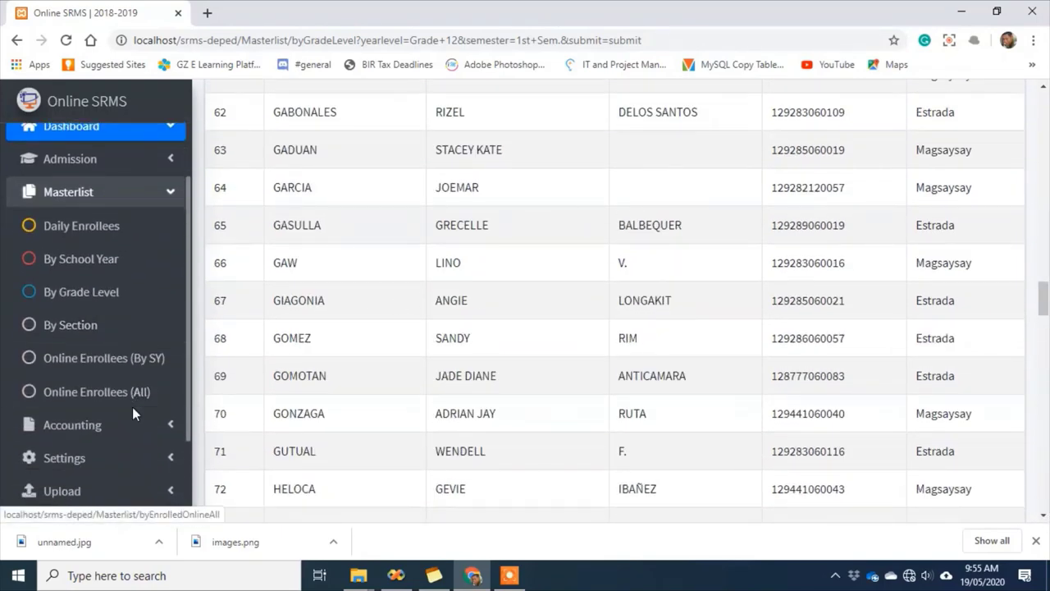
{"action": "scroll", "coordinate": [186, 302], "scroll_direction": "up", "scroll_amount": 3}
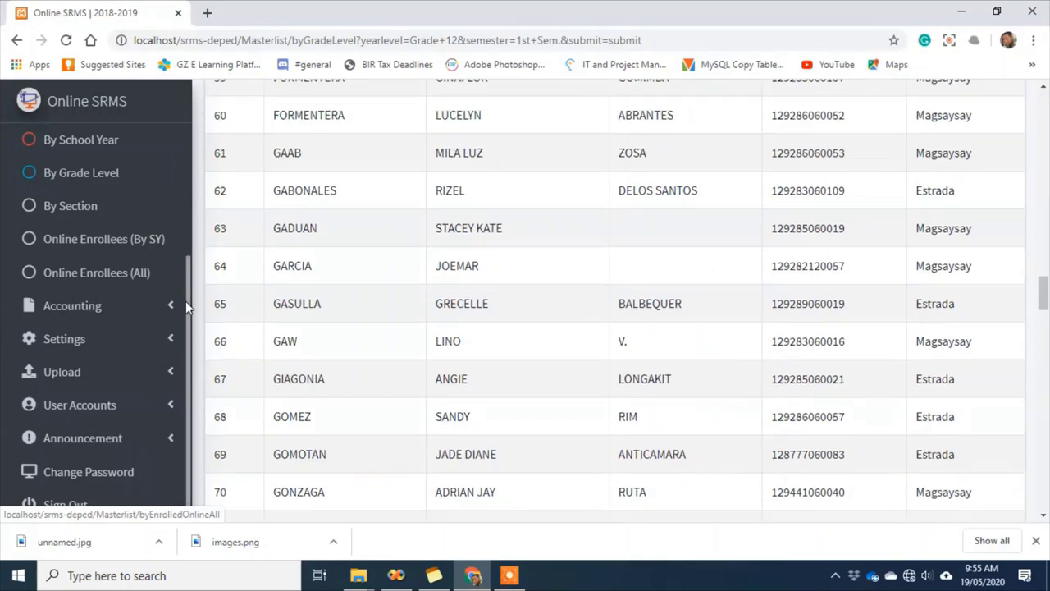
{"action": "left_click_drag", "start_coordinate": [185, 349], "coordinate": [201, 206]}
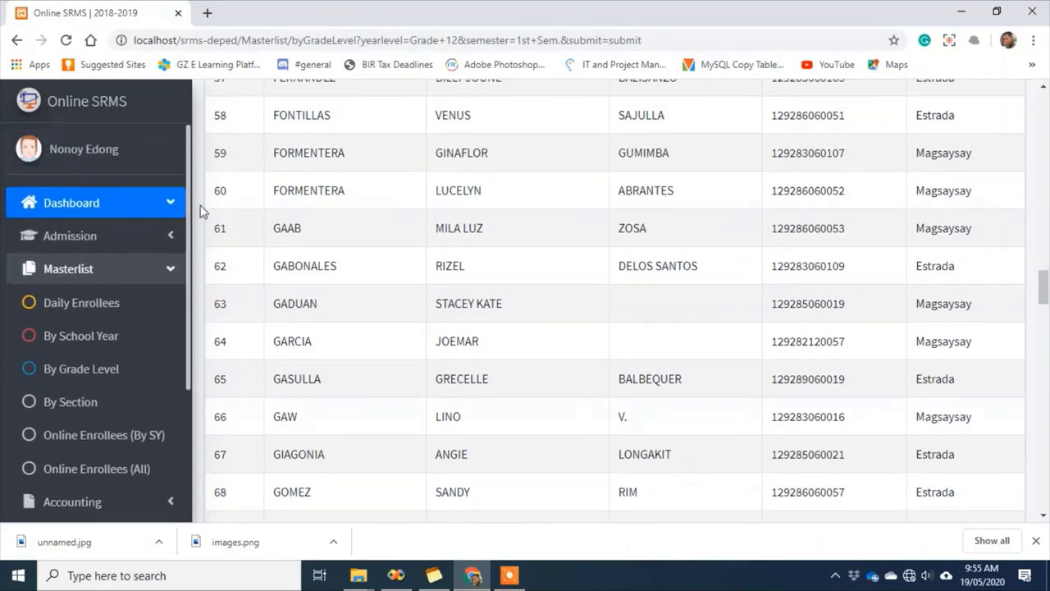
{"action": "left_click", "coordinate": [169, 269]}
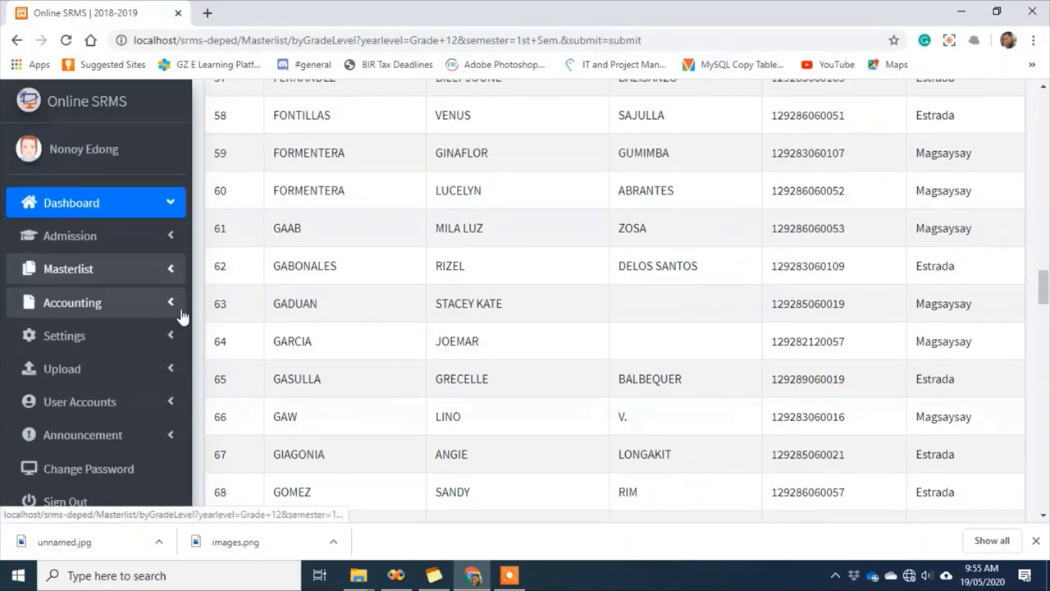
{"action": "scroll", "coordinate": [182, 339], "scroll_direction": "down", "scroll_amount": 1}
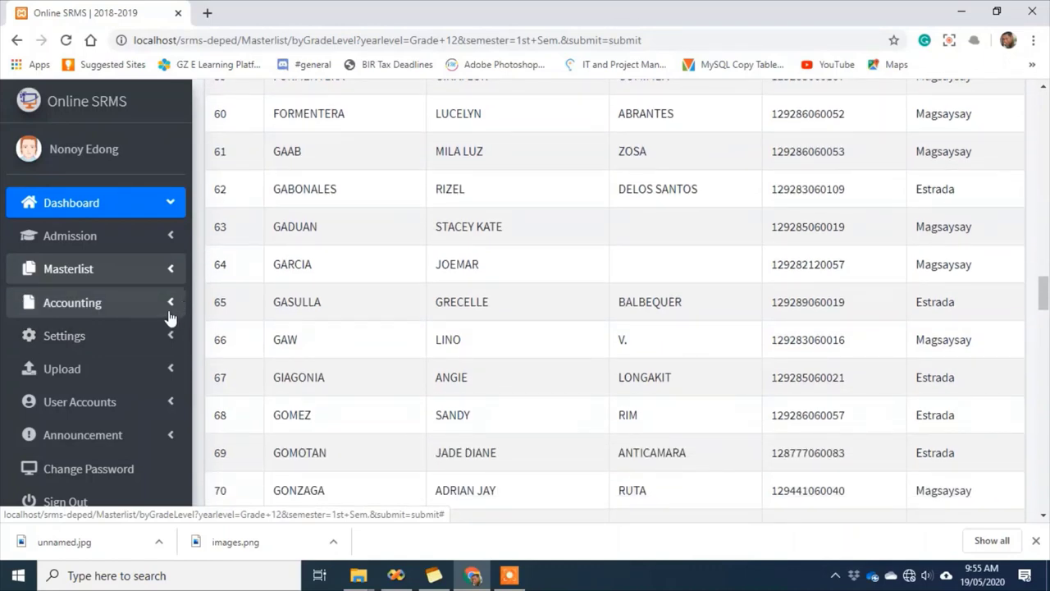
{"action": "left_click", "coordinate": [171, 310]}
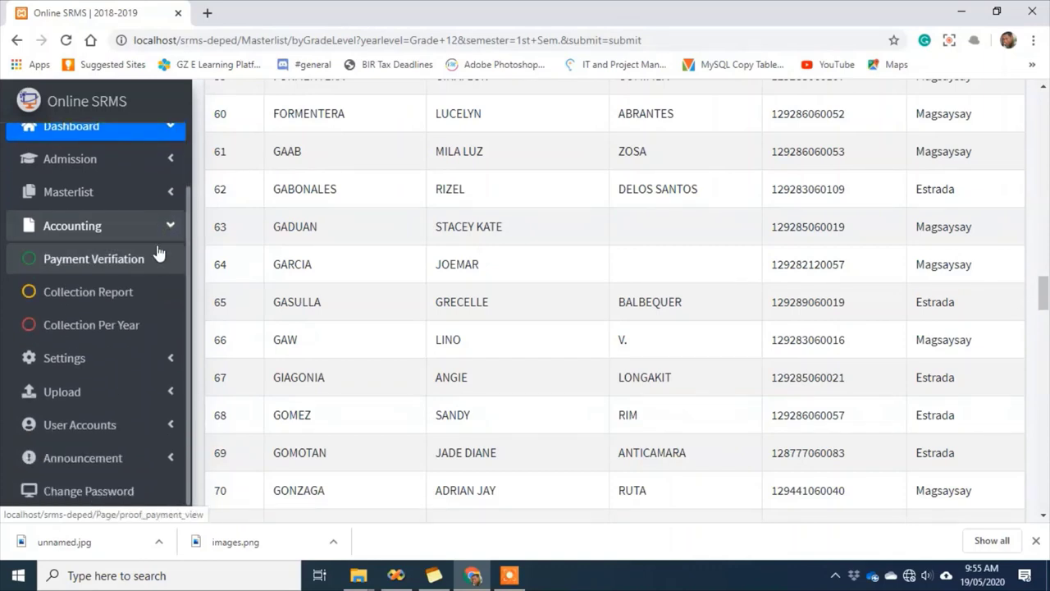
Open Settings > Track and Strand and look over the strand list
{"action": "scroll", "coordinate": [156, 318], "scroll_direction": "down", "scroll_amount": 1}
{"action": "left_click", "coordinate": [118, 347]}
{"action": "scroll", "coordinate": [119, 351], "scroll_direction": "down", "scroll_amount": 1}
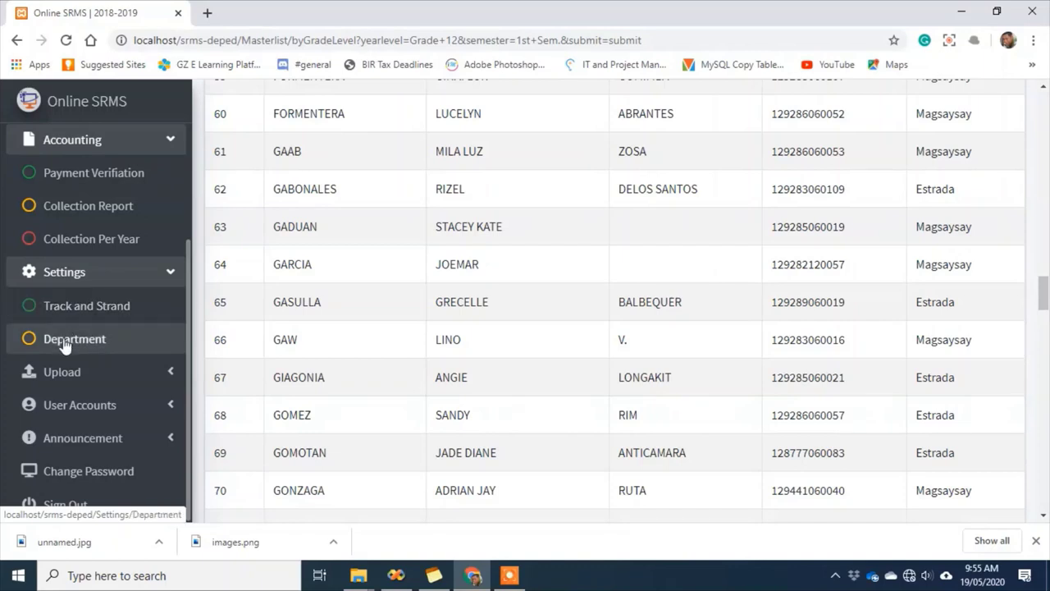
{"action": "left_click", "coordinate": [78, 312]}
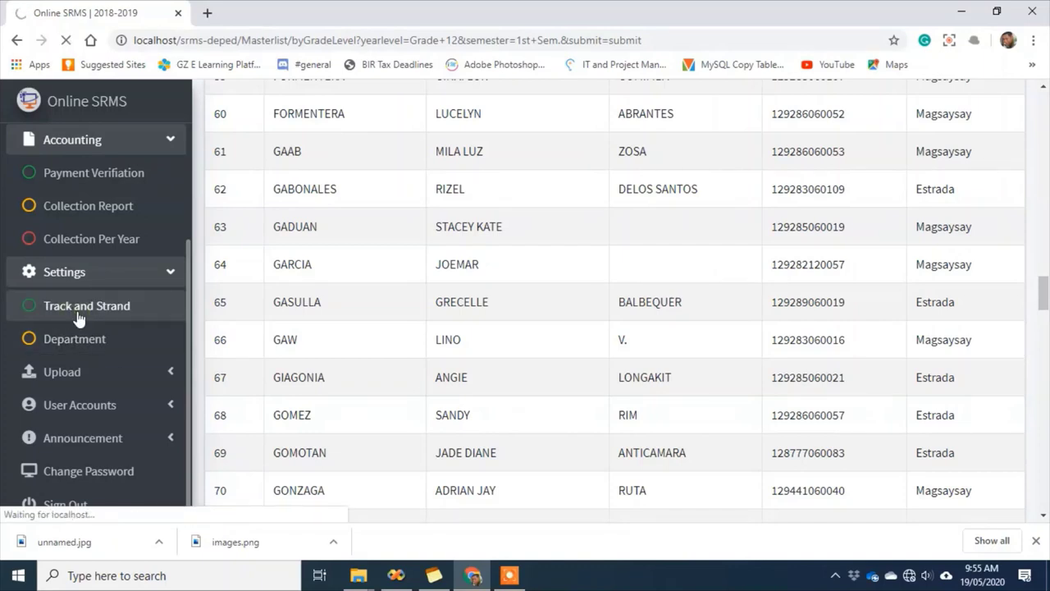
{"action": "scroll", "coordinate": [78, 318], "scroll_direction": "down", "scroll_amount": 1}
{"action": "scroll", "coordinate": [422, 340], "scroll_direction": "up", "scroll_amount": 2}
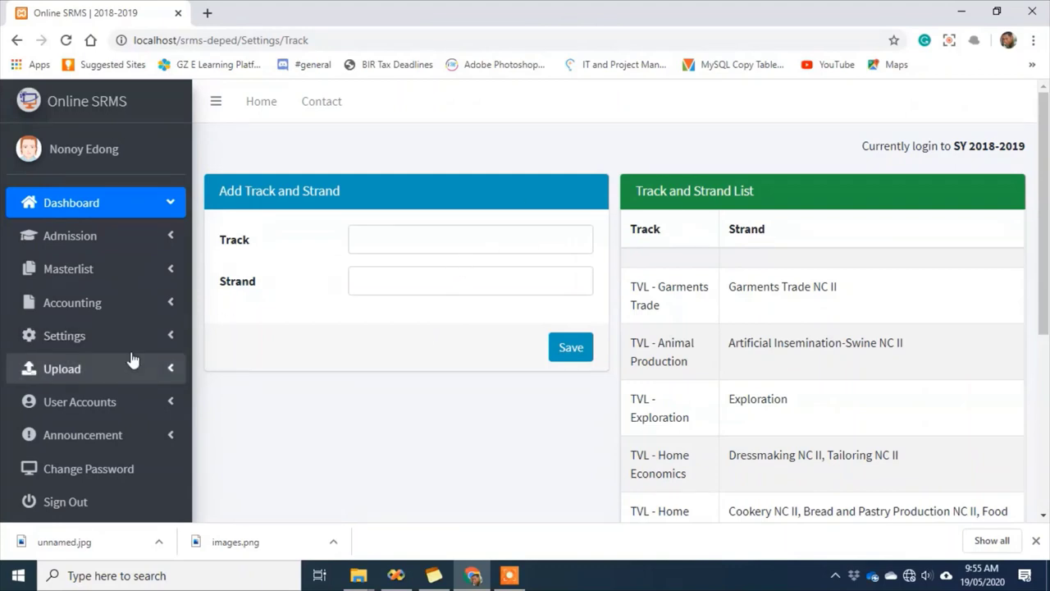
Open the Department and grade level settings page
{"action": "left_click", "coordinate": [162, 350]}
{"action": "scroll", "coordinate": [113, 358], "scroll_direction": "down", "scroll_amount": 1}
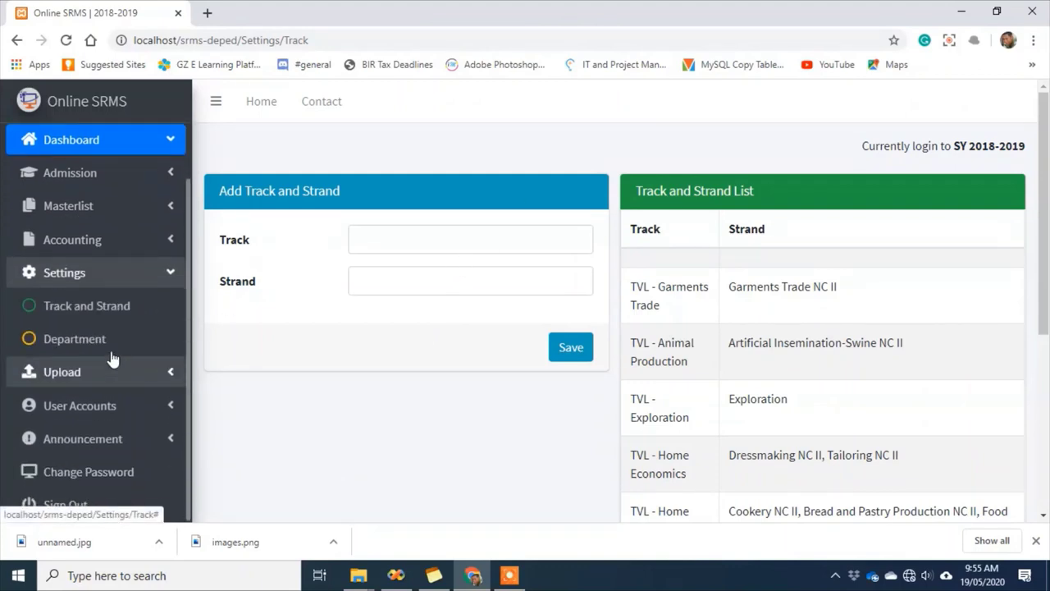
{"action": "left_click", "coordinate": [89, 348]}
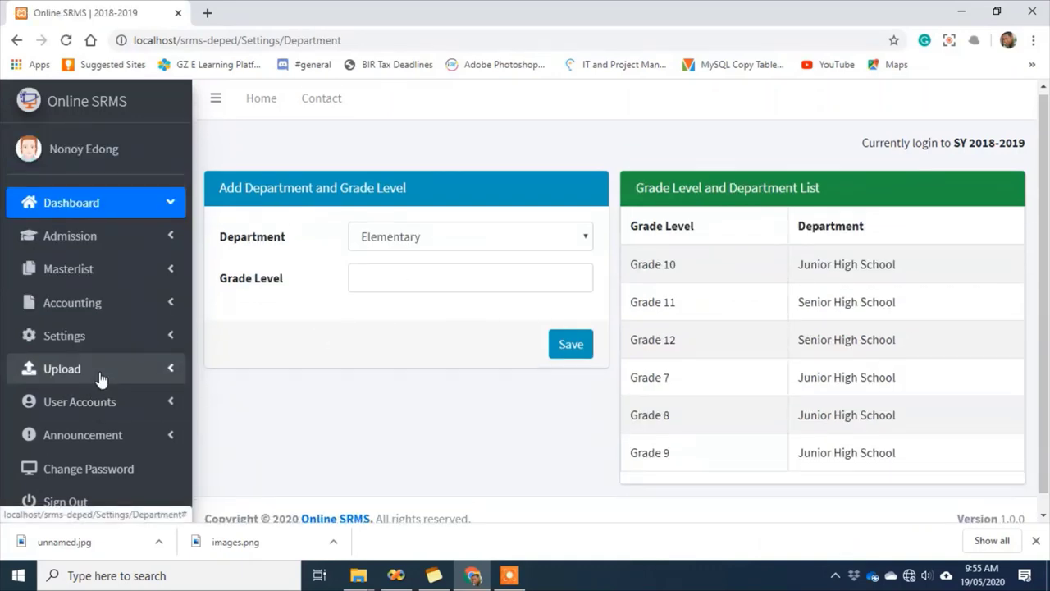
{"action": "scroll", "coordinate": [103, 377], "scroll_direction": "down", "scroll_amount": 1}
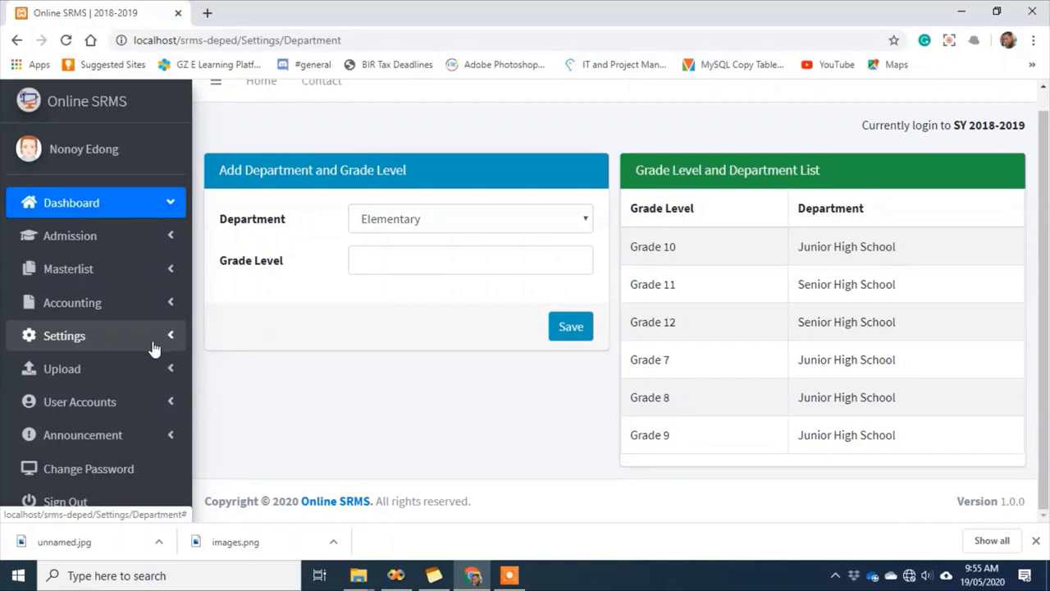
Go to Upload > Students' Profile for bulk uploading
{"action": "left_click", "coordinate": [156, 370]}
{"action": "scroll", "coordinate": [156, 373], "scroll_direction": "down", "scroll_amount": 2}
{"action": "scroll", "coordinate": [156, 373], "scroll_direction": "down", "scroll_amount": 1}
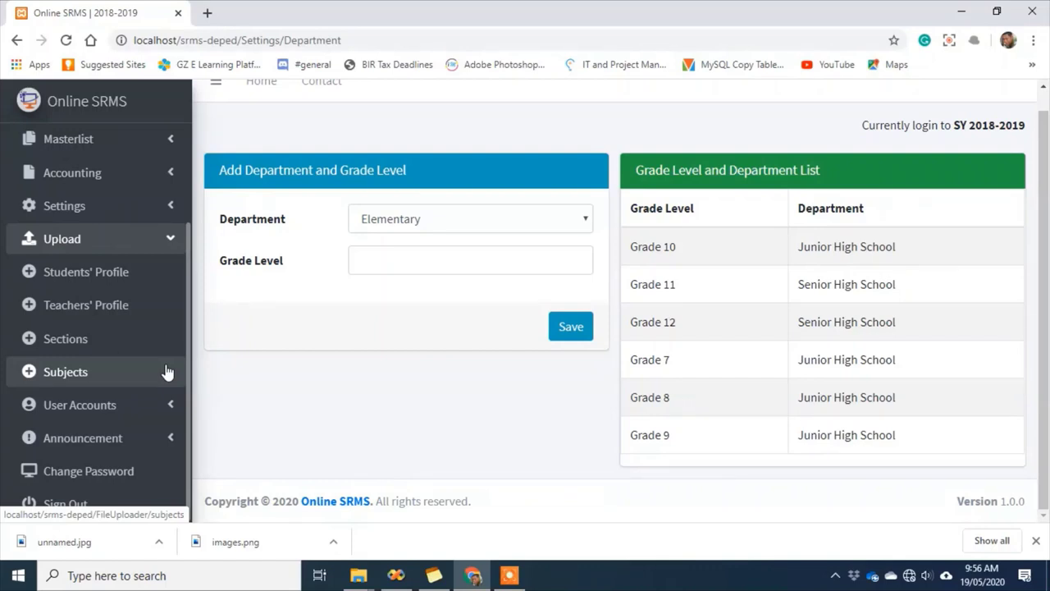
{"action": "left_click", "coordinate": [100, 275]}
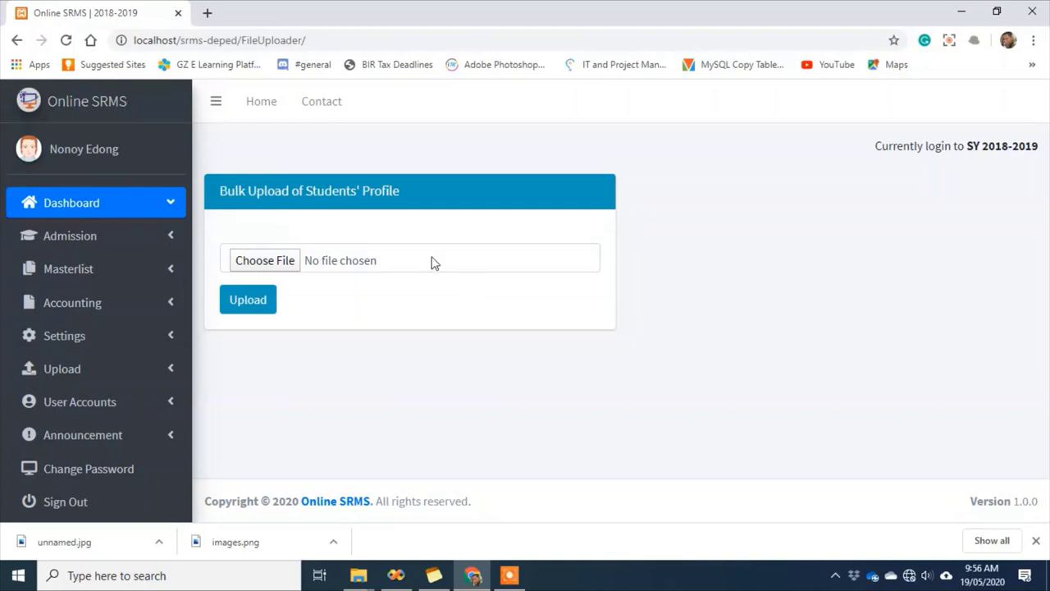
Browse the Masterlist, Settings and Upload menus, then return to the Admin Dashboard
{"action": "left_click", "coordinate": [159, 282]}
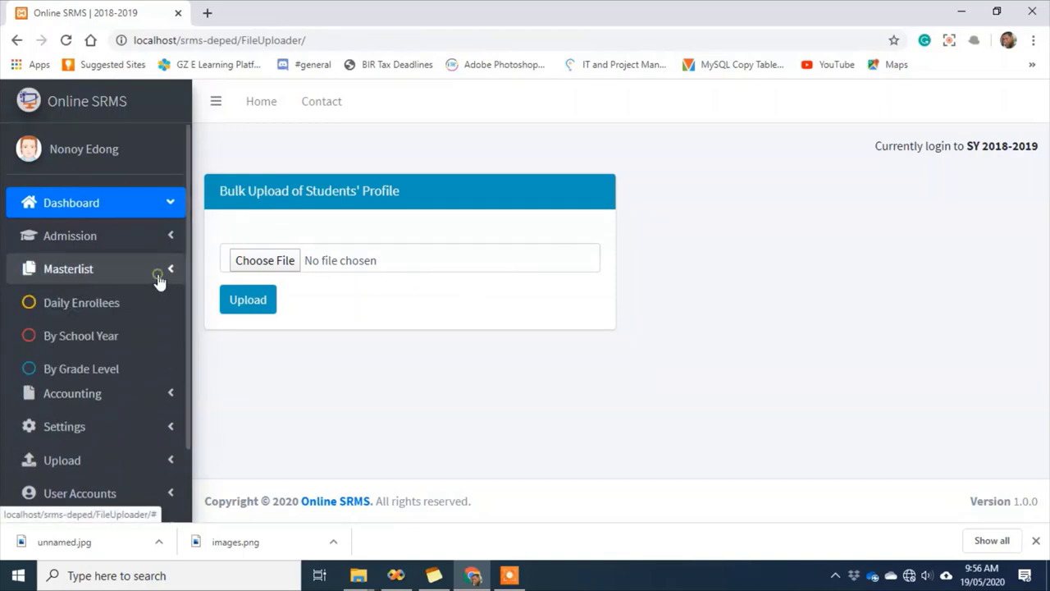
{"action": "left_click", "coordinate": [157, 276]}
{"action": "left_click", "coordinate": [158, 347]}
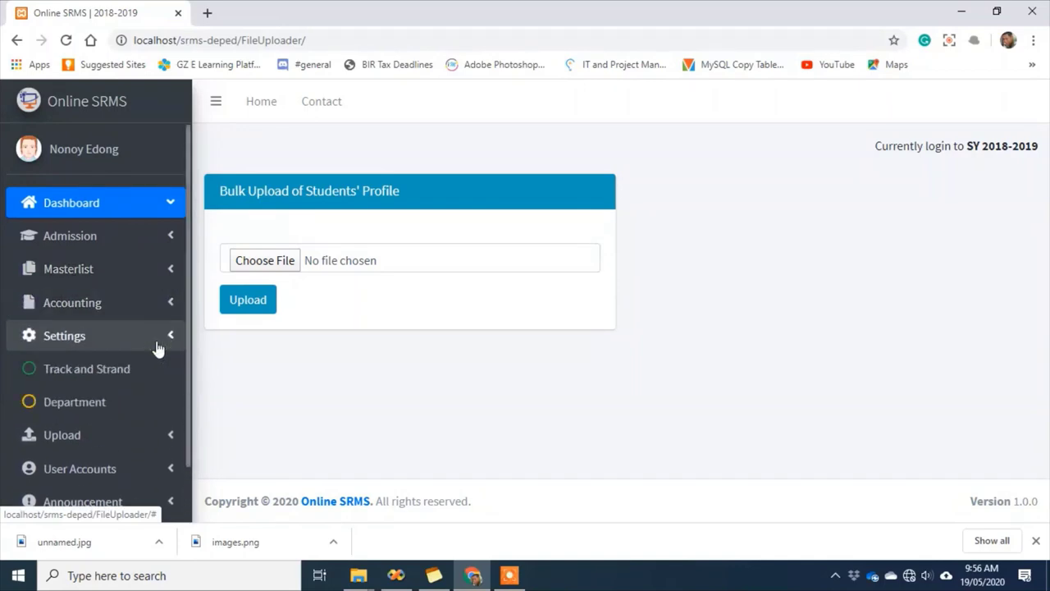
{"action": "left_click", "coordinate": [158, 345]}
{"action": "left_click", "coordinate": [159, 376]}
{"action": "scroll", "coordinate": [159, 384], "scroll_direction": "down", "scroll_amount": 1}
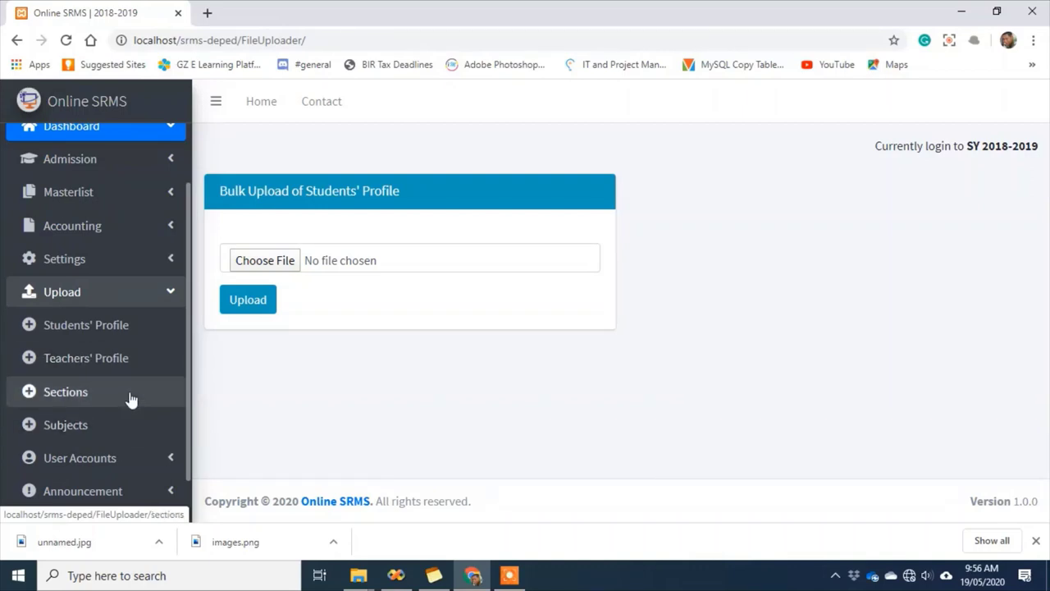
{"action": "scroll", "coordinate": [178, 389], "scroll_direction": "down", "scroll_amount": 1}
{"action": "scroll", "coordinate": [178, 389], "scroll_direction": "up", "scroll_amount": 3}
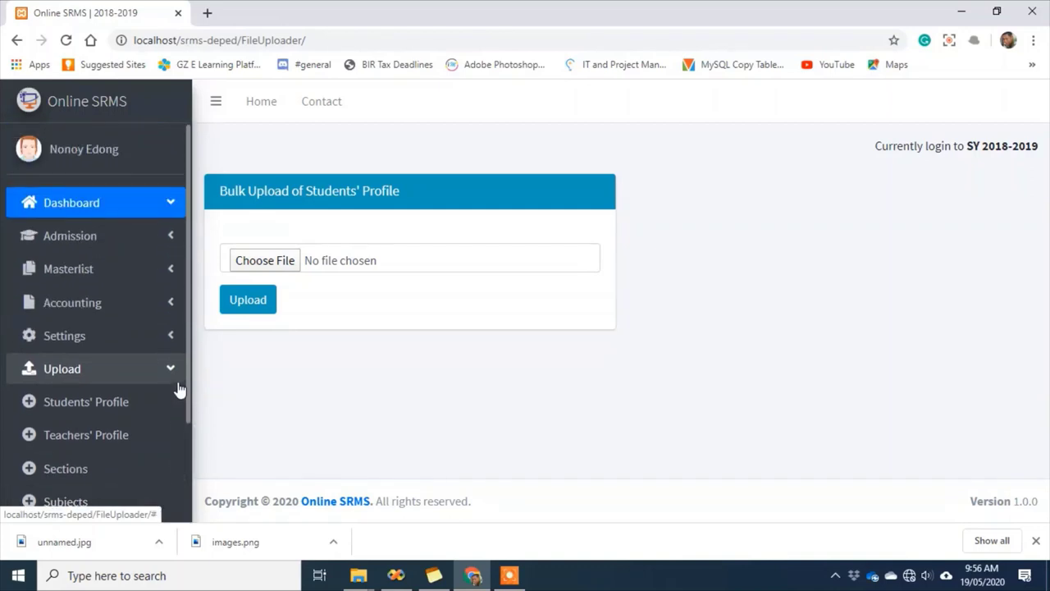
{"action": "left_click", "coordinate": [65, 213]}
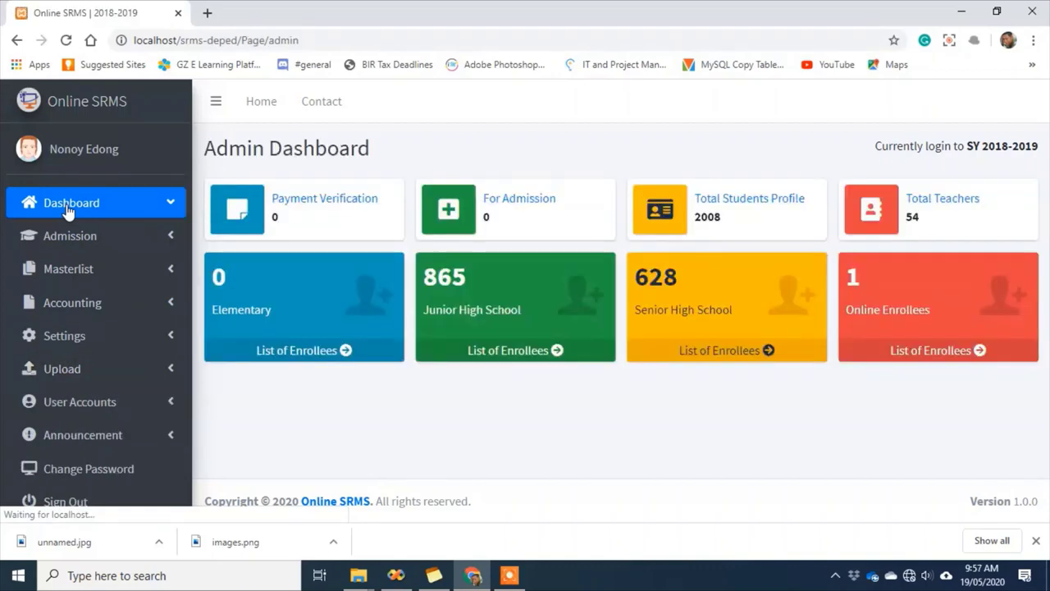
Open the full list of student profiles and scroll through it
{"action": "left_click", "coordinate": [737, 208]}
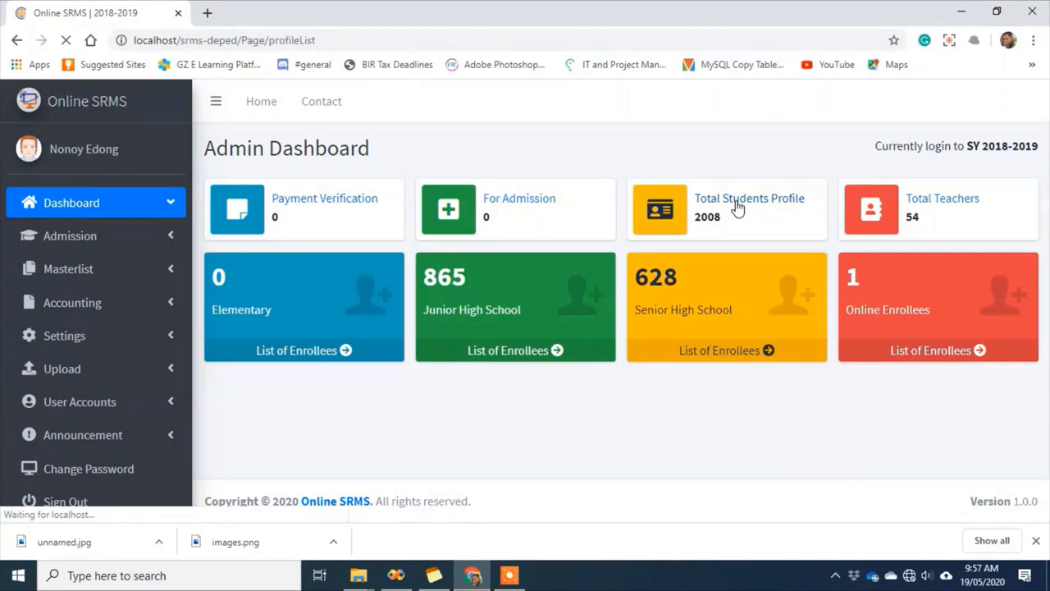
{"action": "scroll", "coordinate": [747, 353], "scroll_direction": "down", "scroll_amount": 5}
{"action": "scroll", "coordinate": [745, 363], "scroll_direction": "up", "scroll_amount": 5}
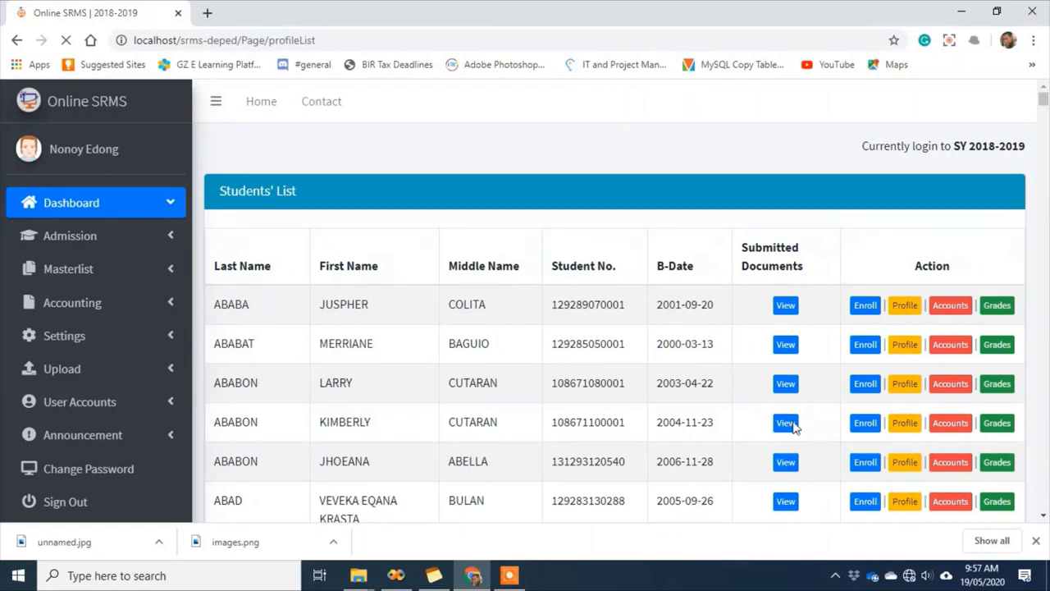
{"action": "scroll", "coordinate": [755, 418], "scroll_direction": "down", "scroll_amount": 1}
{"action": "scroll", "coordinate": [755, 435], "scroll_direction": "up", "scroll_amount": 1}
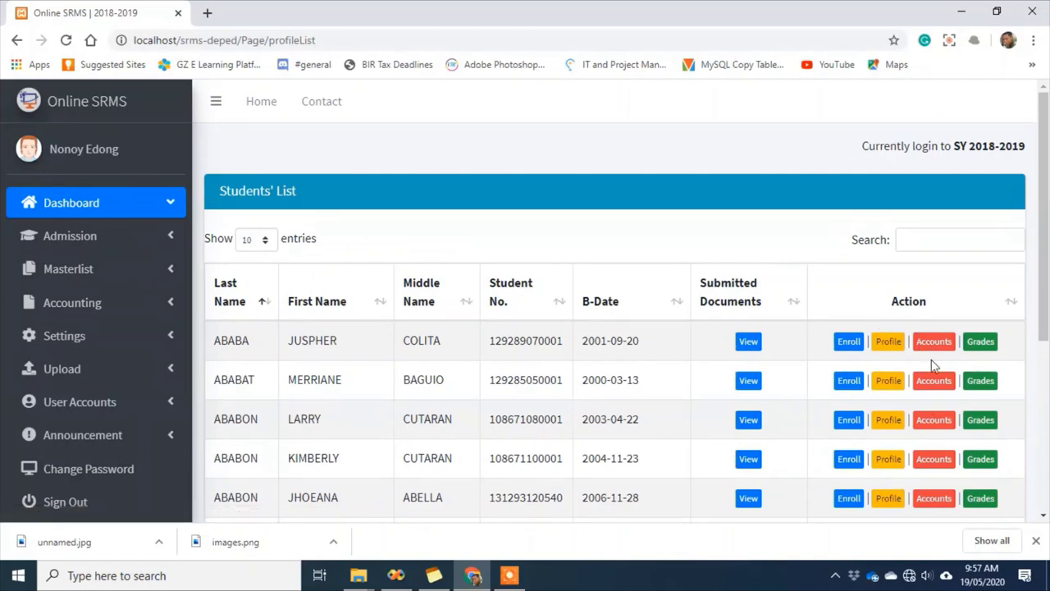
{"action": "scroll", "coordinate": [966, 406], "scroll_direction": "down", "scroll_amount": 1}
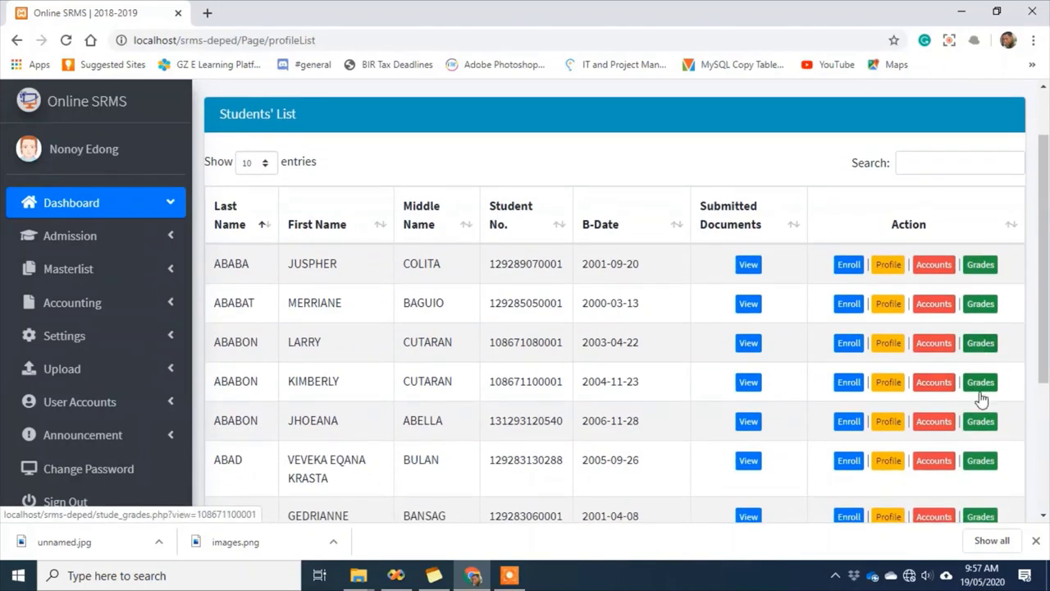
{"action": "scroll", "coordinate": [971, 404], "scroll_direction": "up", "scroll_amount": 1}
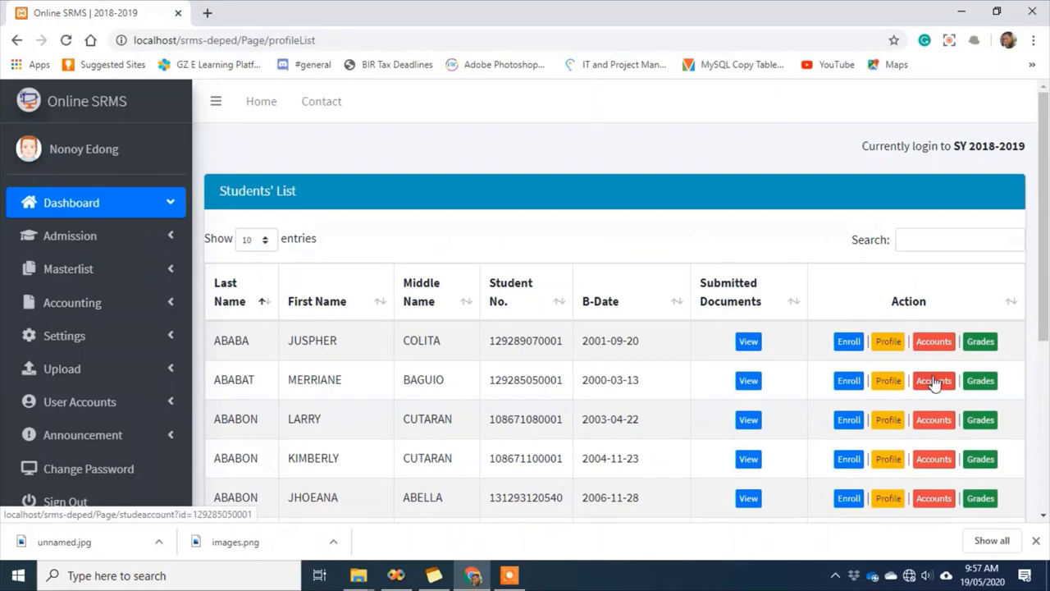
Search students by name, review the second student's Report of Grades, then close it
{"action": "left_click", "coordinate": [923, 240]}
{"action": "type", "text": "gaw"}
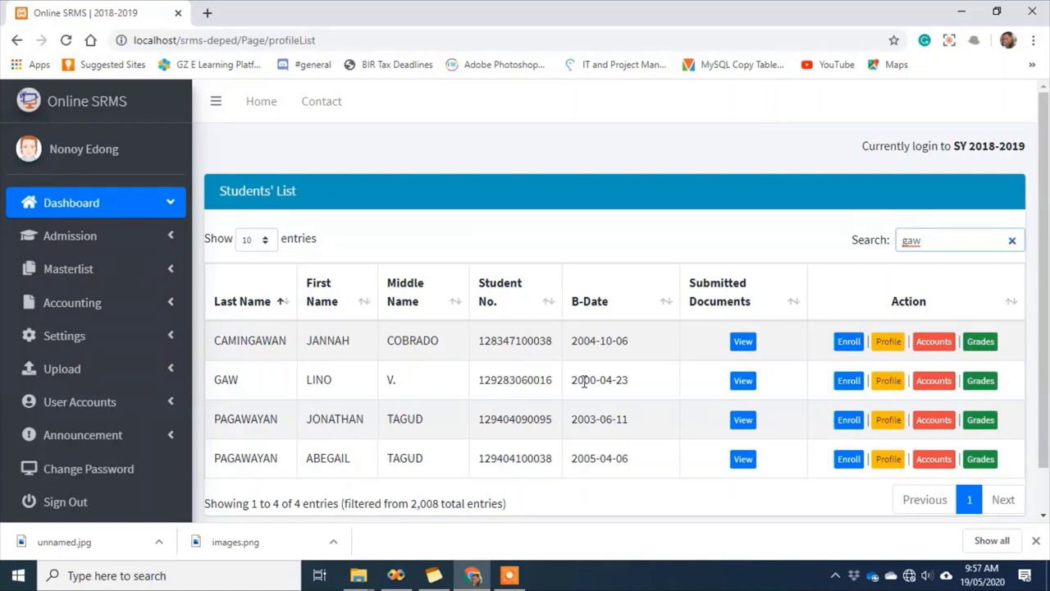
{"action": "left_click", "coordinate": [981, 383]}
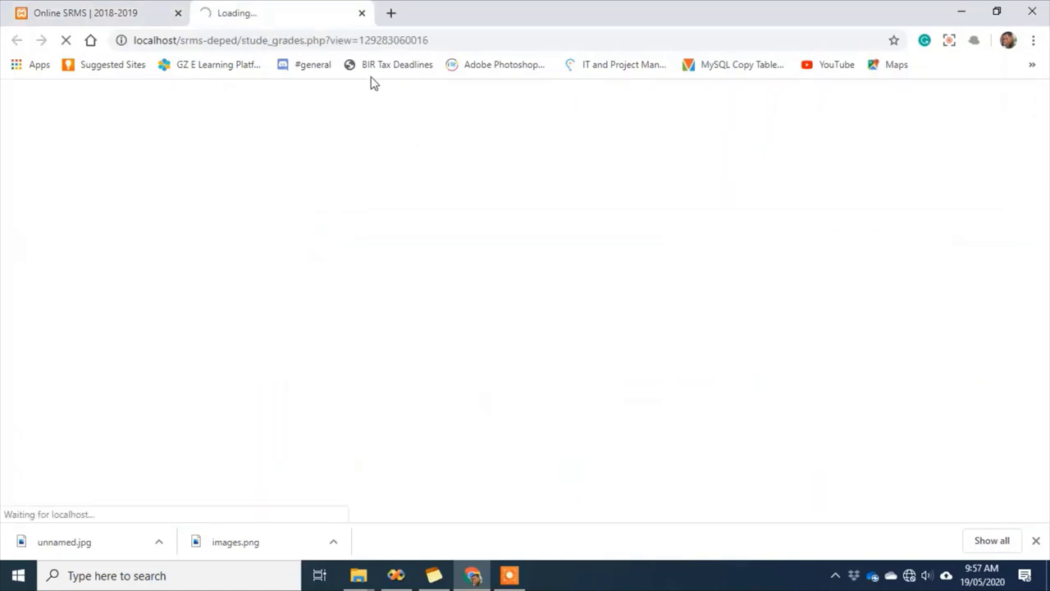
{"action": "scroll", "coordinate": [610, 335], "scroll_direction": "down", "scroll_amount": 10}
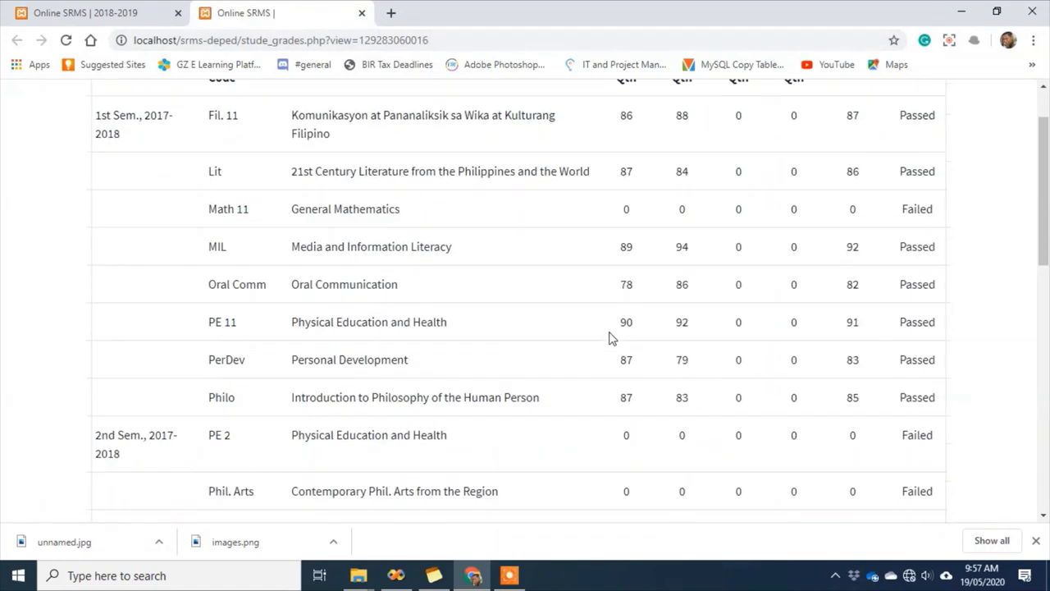
{"action": "scroll", "coordinate": [610, 352], "scroll_direction": "up", "scroll_amount": 10}
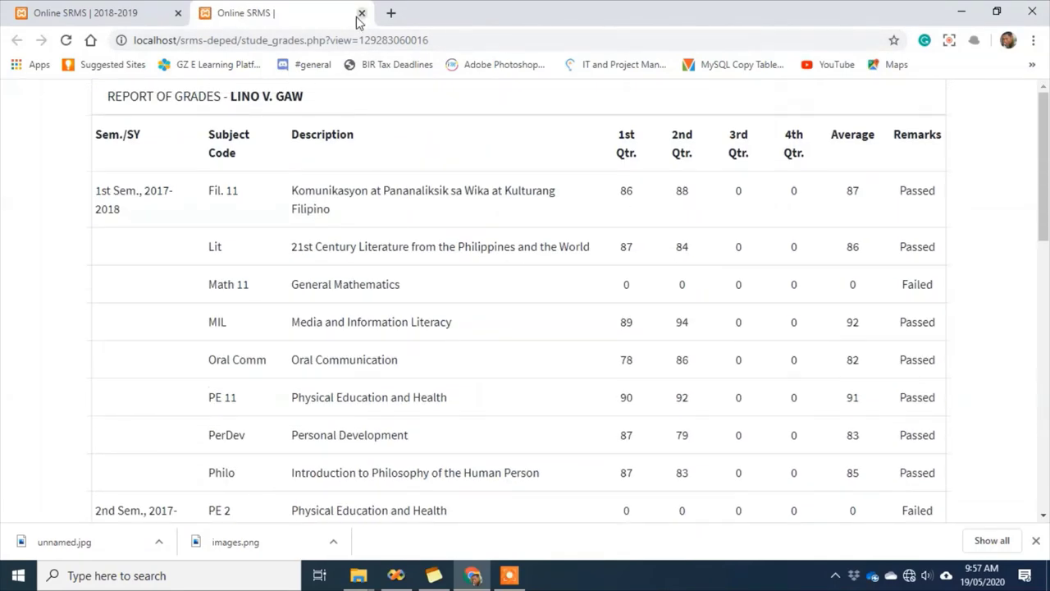
{"action": "left_click", "coordinate": [361, 12]}
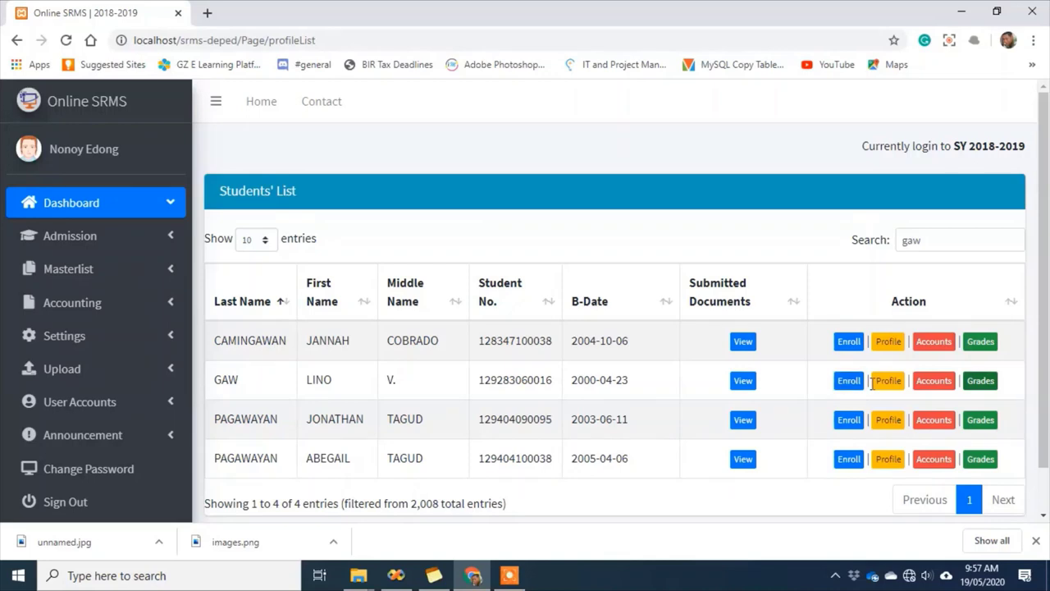
View the student's account and the payments behind the 110.00 total, then go to Dashboard
{"action": "left_click", "coordinate": [924, 386]}
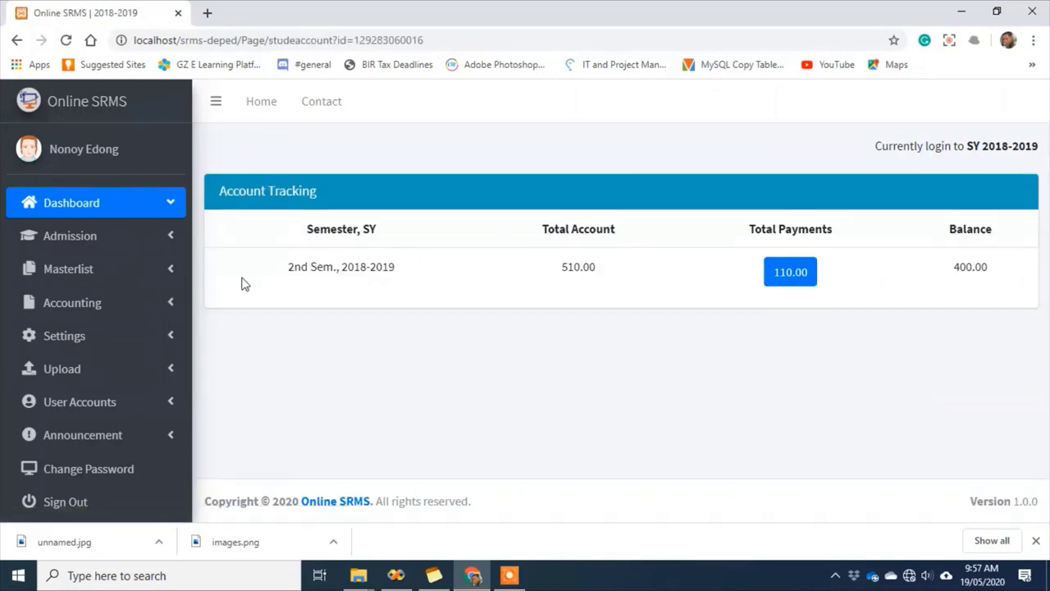
{"action": "left_click", "coordinate": [786, 284]}
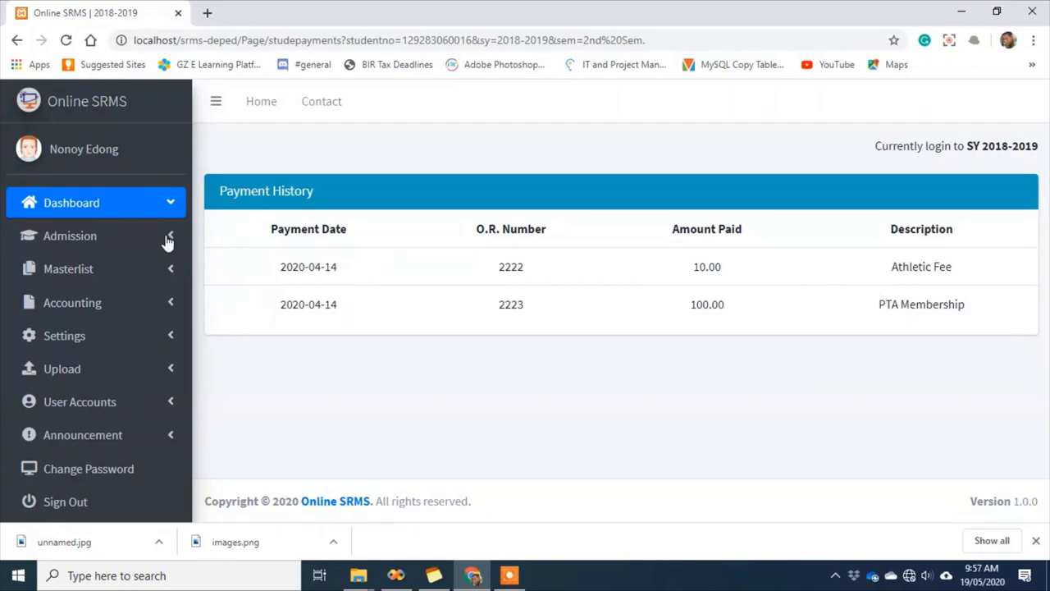
{"action": "left_click", "coordinate": [94, 213]}
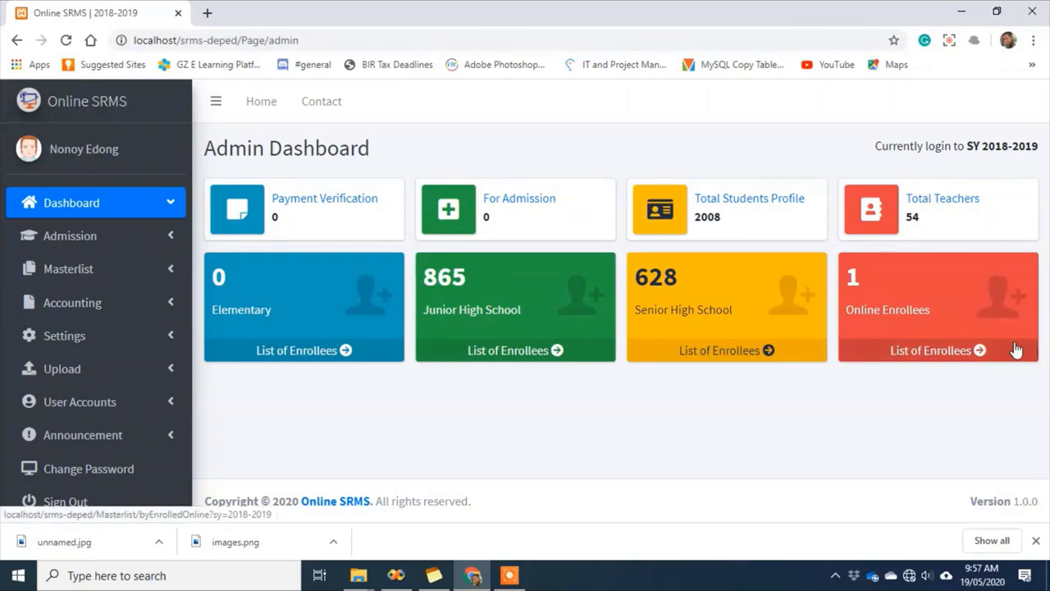
{"action": "left_click", "coordinate": [943, 199]}
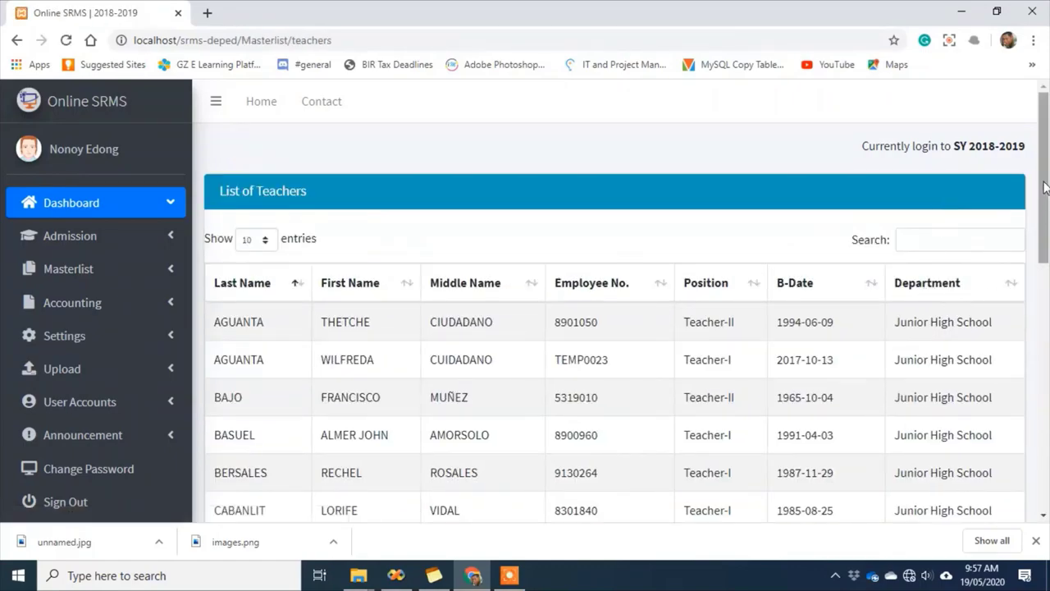
{"action": "left_click_drag", "start_coordinate": [1043, 187], "coordinate": [1038, 429]}
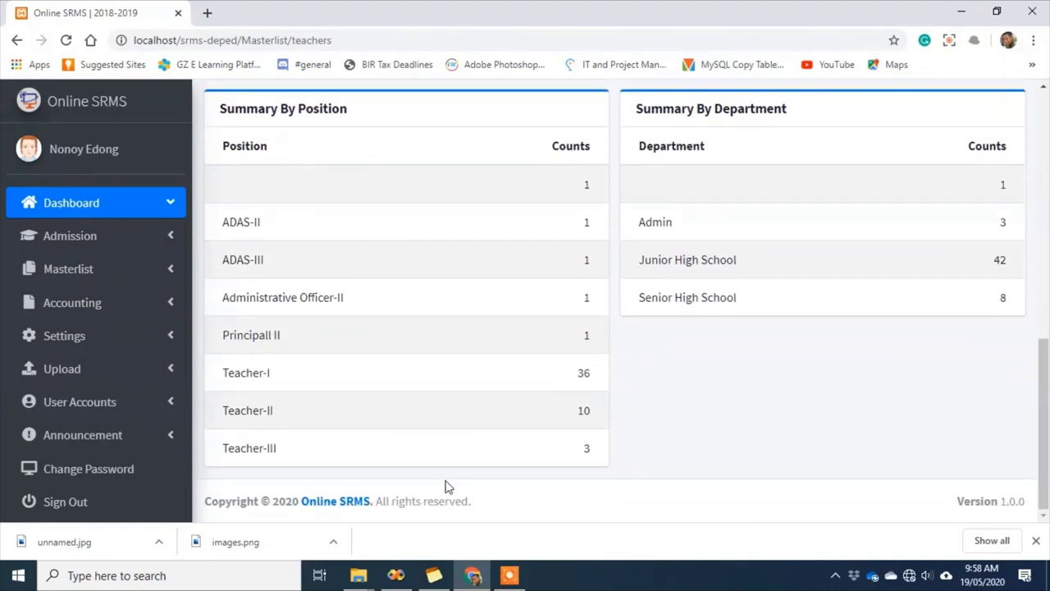
{"action": "left_click_drag", "start_coordinate": [589, 446], "coordinate": [618, 345]}
{"action": "left_click", "coordinate": [632, 352]}
{"action": "left_click_drag", "start_coordinate": [1044, 430], "coordinate": [1044, 177]}
{"action": "left_click", "coordinate": [72, 211]}
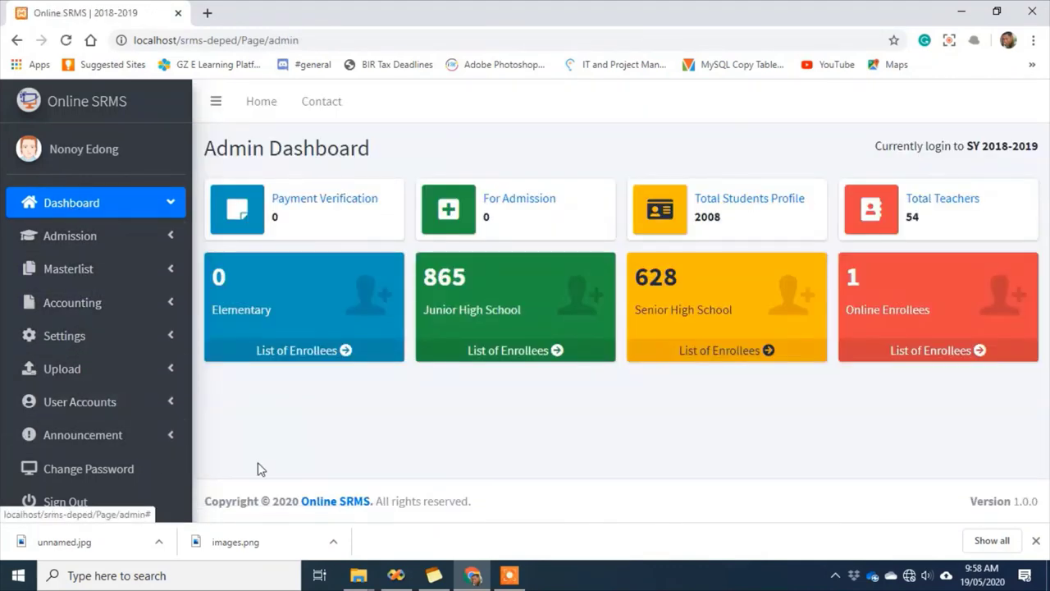
Open Announcement > Post to see the posting form, then expand User Accounts
{"action": "left_click", "coordinate": [93, 436]}
{"action": "scroll", "coordinate": [86, 435], "scroll_direction": "down", "scroll_amount": 1}
{"action": "left_click", "coordinate": [41, 414]}
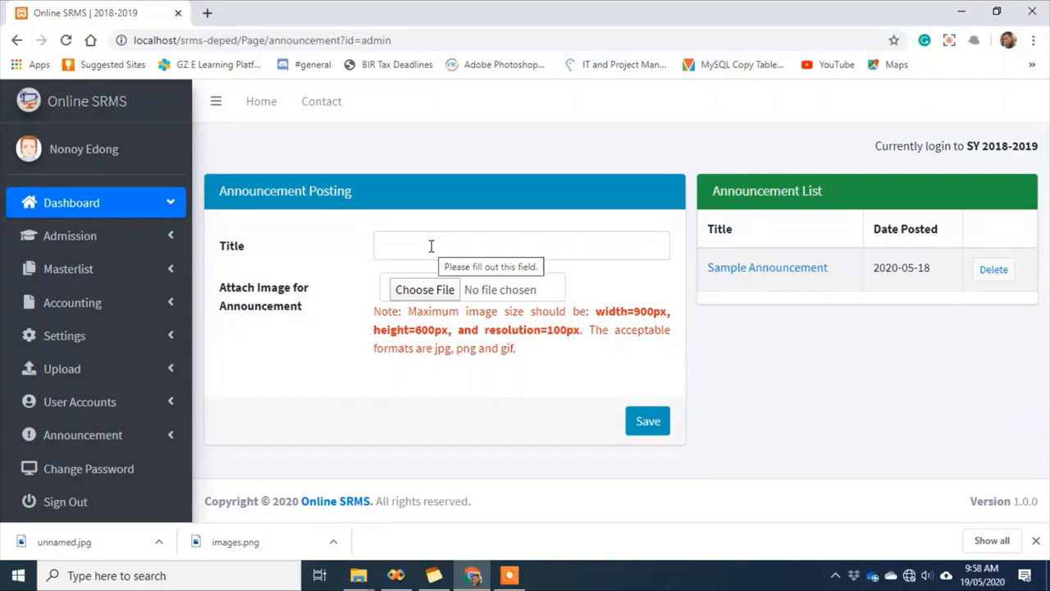
{"action": "left_click", "coordinate": [391, 239]}
{"action": "left_click", "coordinate": [328, 254]}
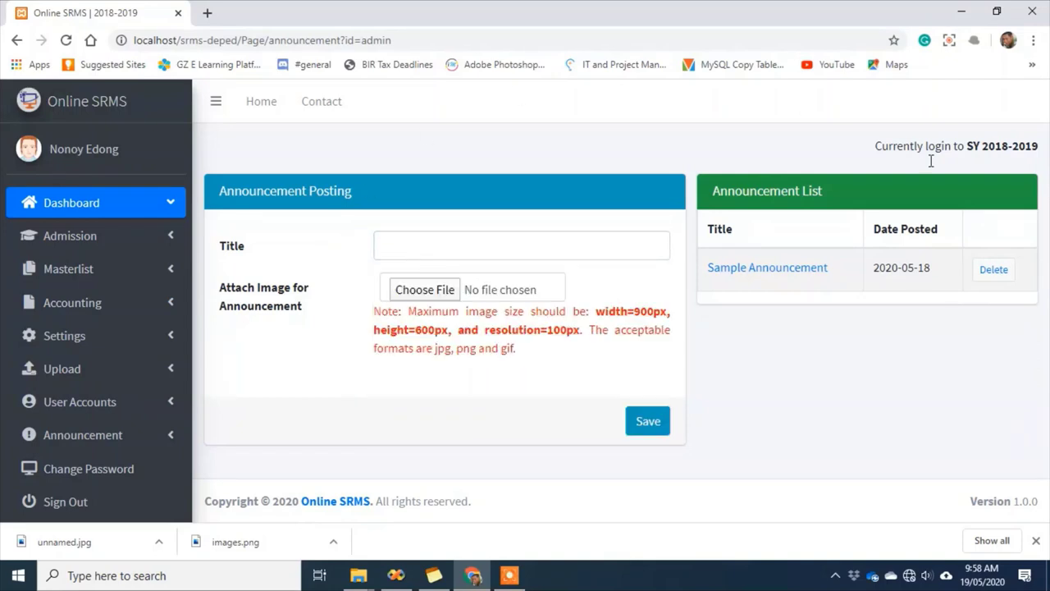
{"action": "left_click", "coordinate": [144, 402]}
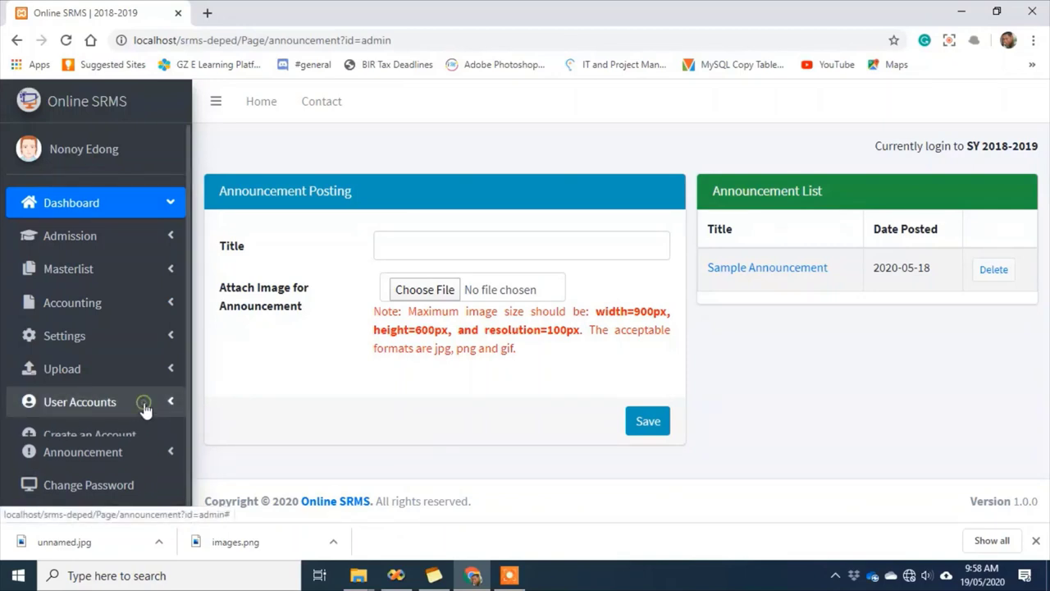
{"action": "scroll", "coordinate": [145, 410], "scroll_direction": "down", "scroll_amount": 1}
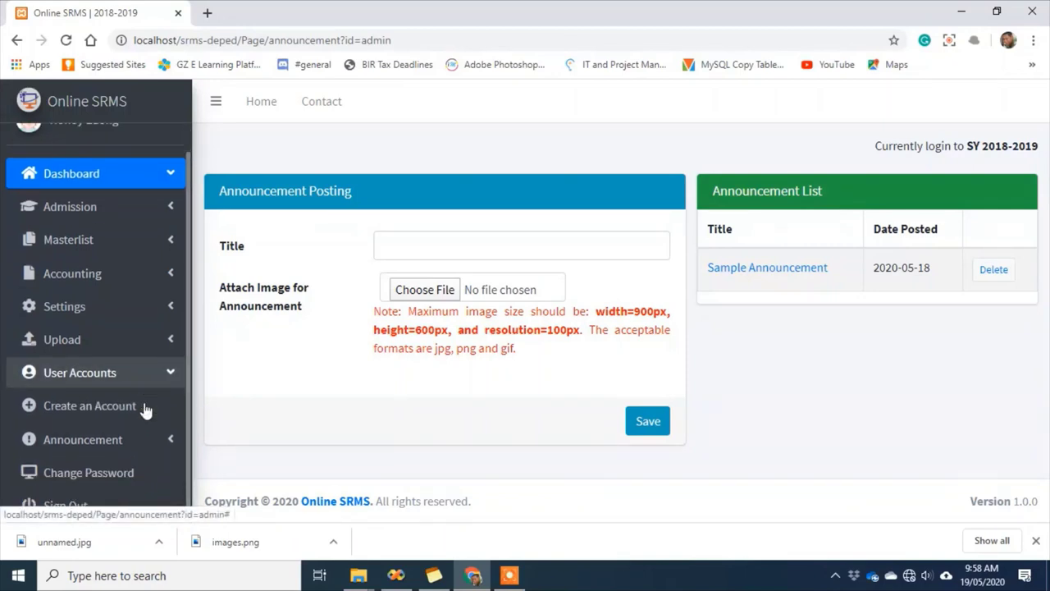
Look through the Create an Account form, then sign out of Online SRMS
{"action": "left_click", "coordinate": [104, 412]}
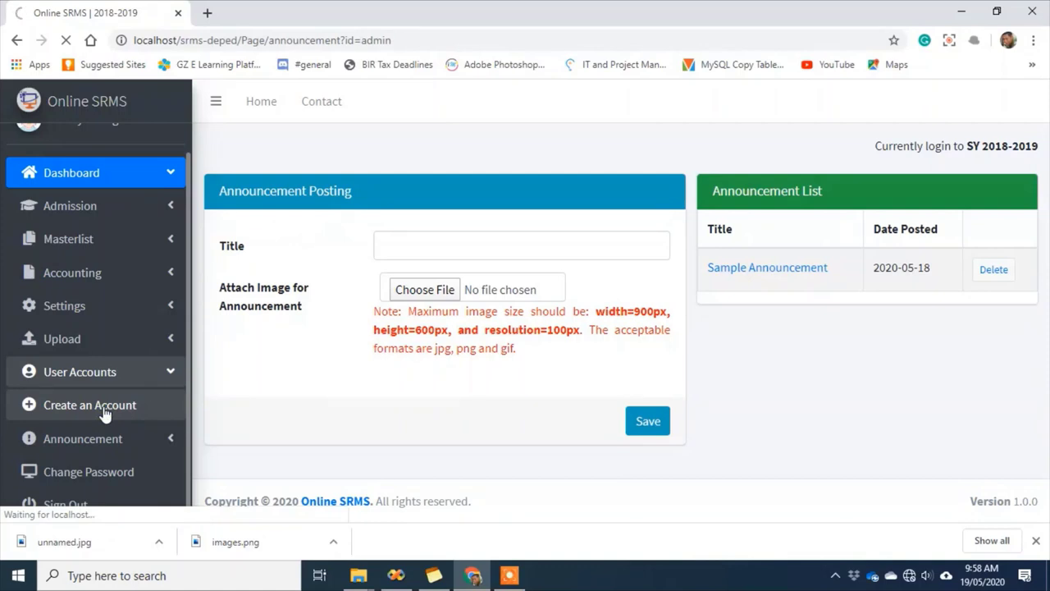
{"action": "scroll", "coordinate": [320, 364], "scroll_direction": "down", "scroll_amount": 1}
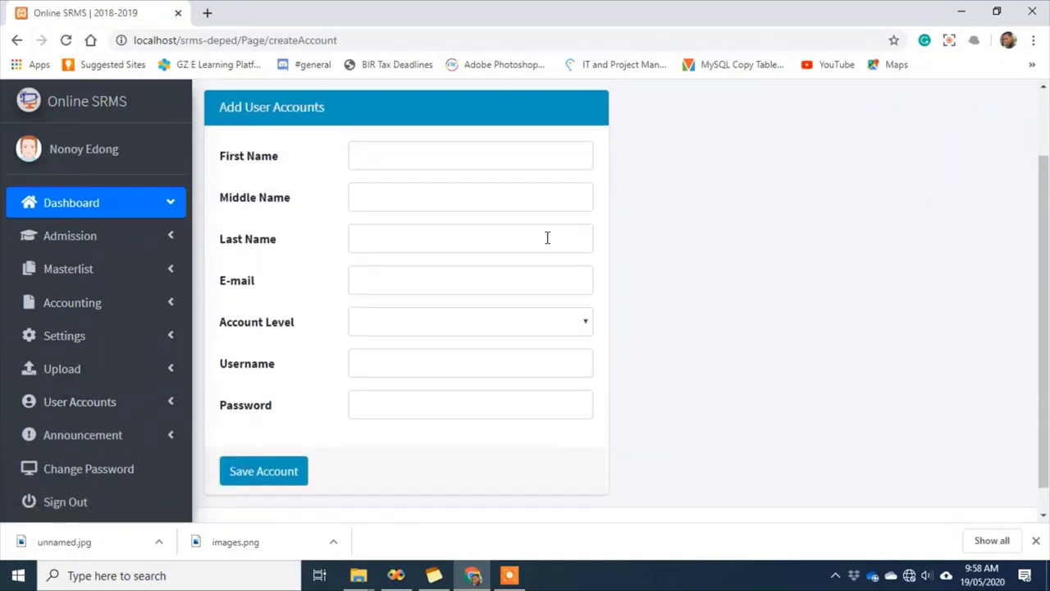
{"action": "scroll", "coordinate": [222, 328], "scroll_direction": "down", "scroll_amount": 1}
{"action": "scroll", "coordinate": [820, 262], "scroll_direction": "up", "scroll_amount": 3}
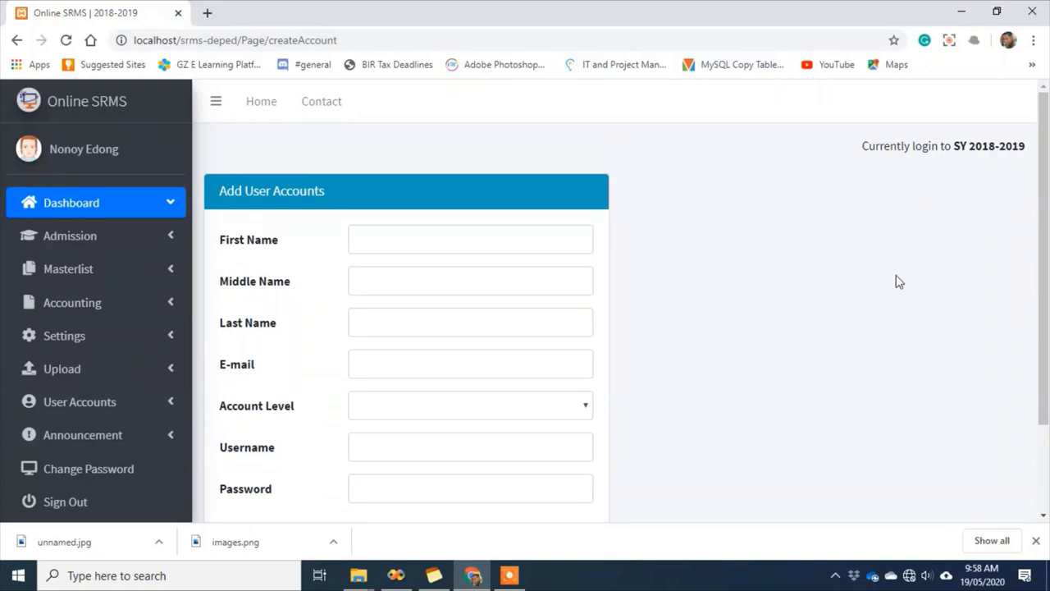
{"action": "scroll", "coordinate": [247, 394], "scroll_direction": "down", "scroll_amount": 2}
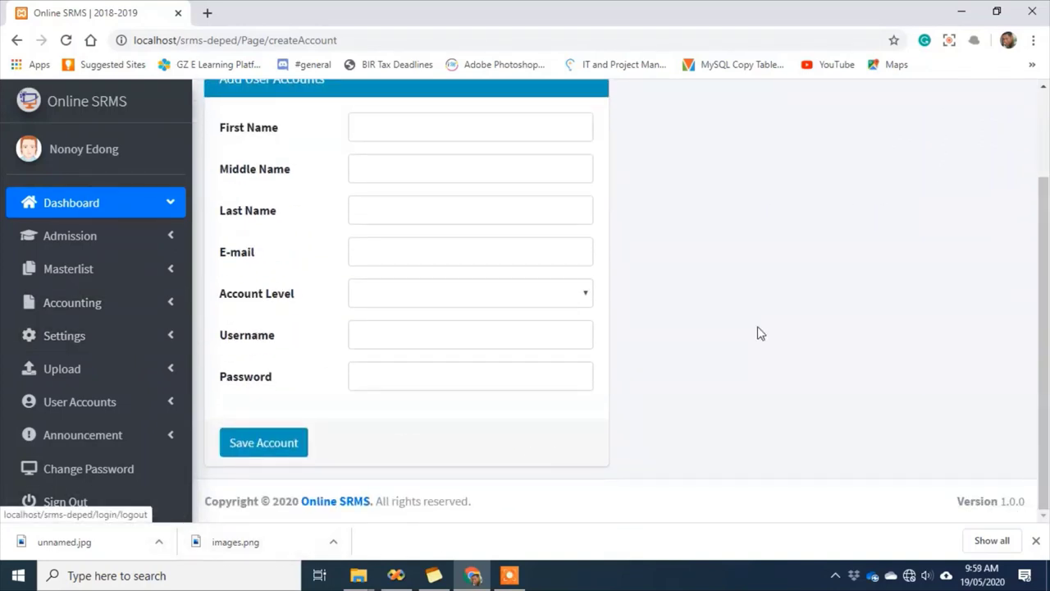
{"action": "scroll", "coordinate": [377, 423], "scroll_direction": "up", "scroll_amount": 2}
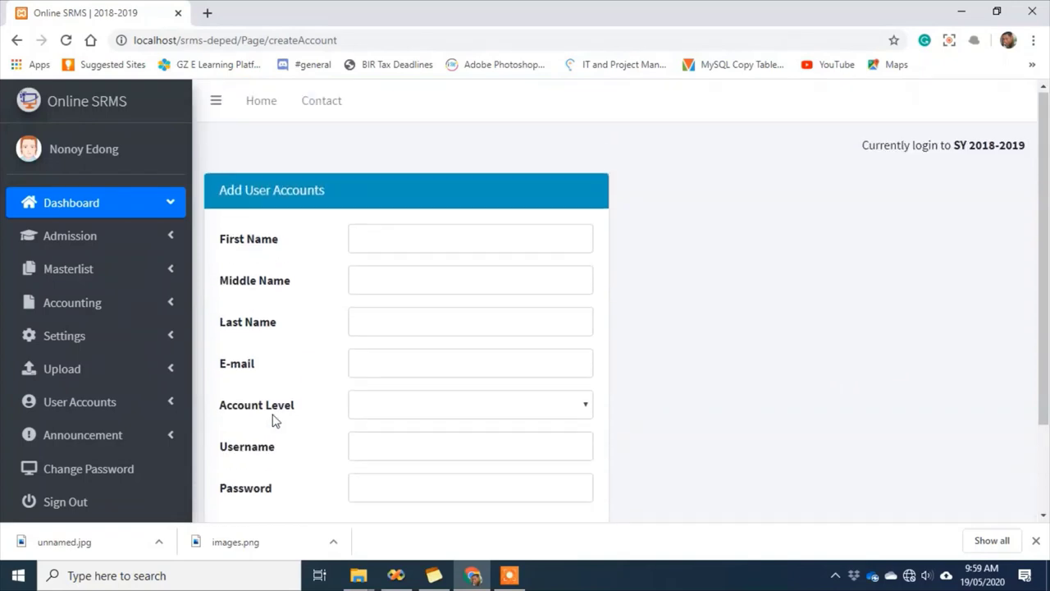
{"action": "left_click", "coordinate": [57, 505]}
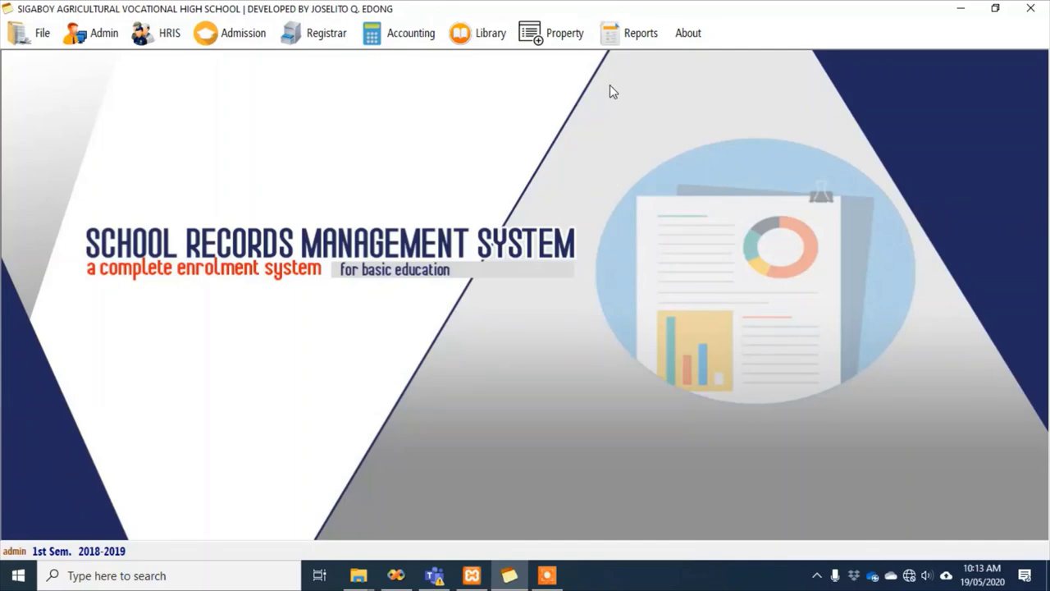
Generate the Reports > Online Enrollees > ALL report and maximize the Report Viewer to read it
{"action": "left_click", "coordinate": [633, 37]}
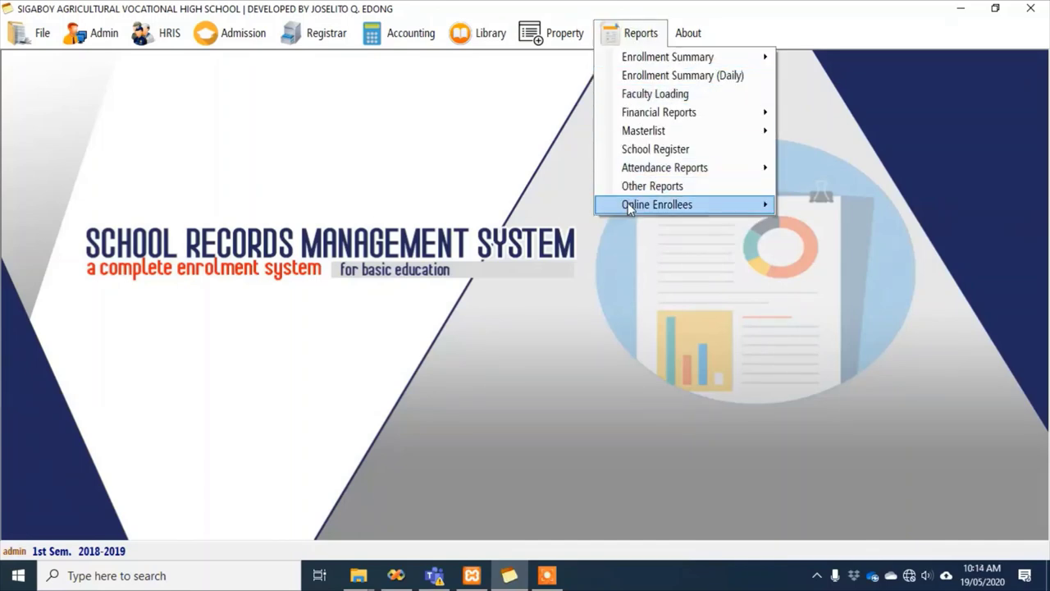
{"action": "mouse_move", "coordinate": [632, 205]}
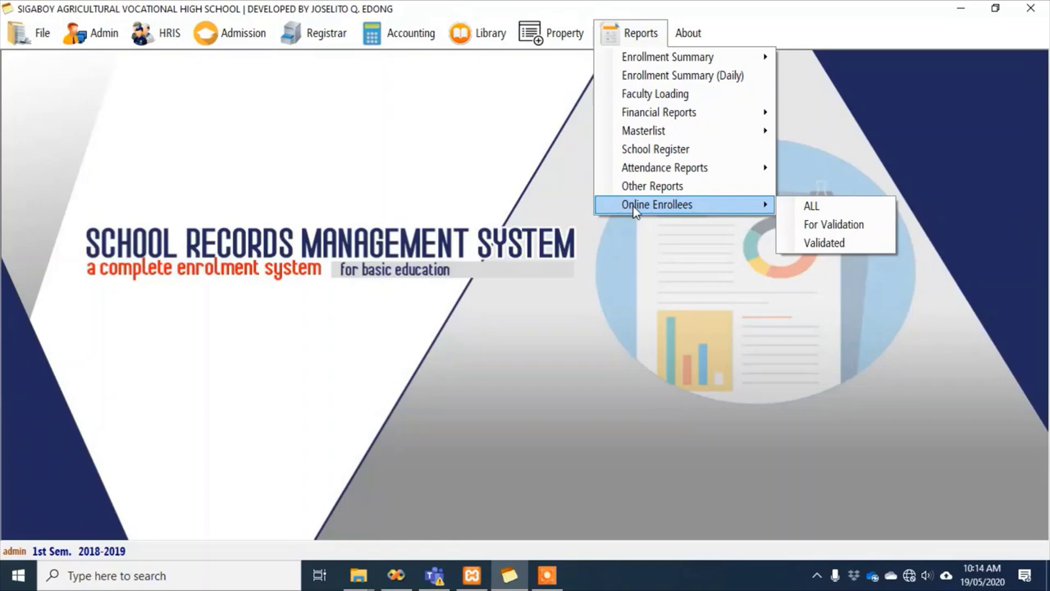
{"action": "left_click", "coordinate": [812, 207]}
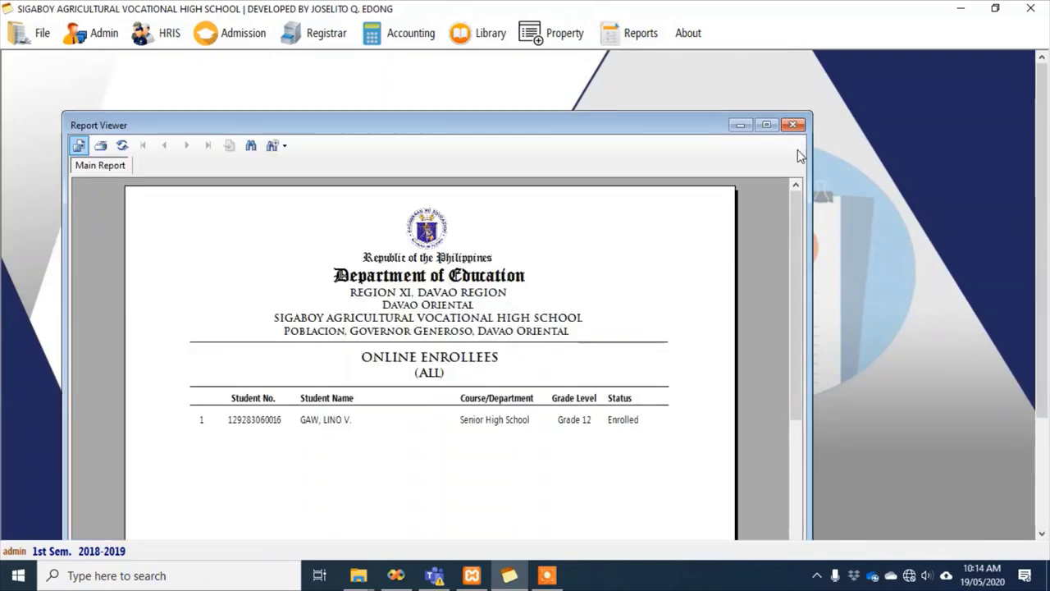
{"action": "left_click", "coordinate": [767, 125]}
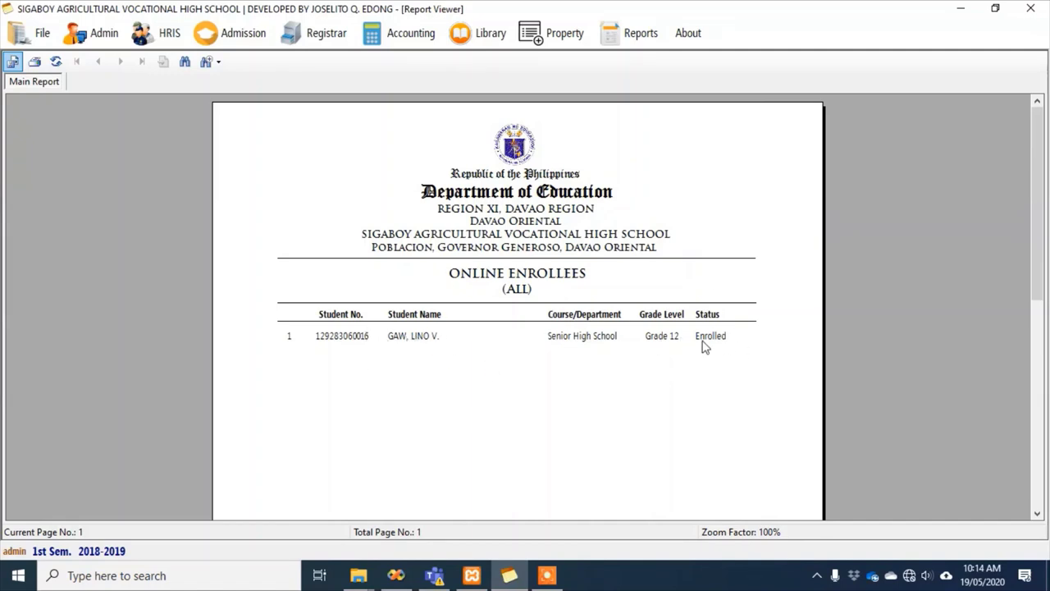
{"action": "scroll", "coordinate": [704, 342], "scroll_direction": "down", "scroll_amount": 5}
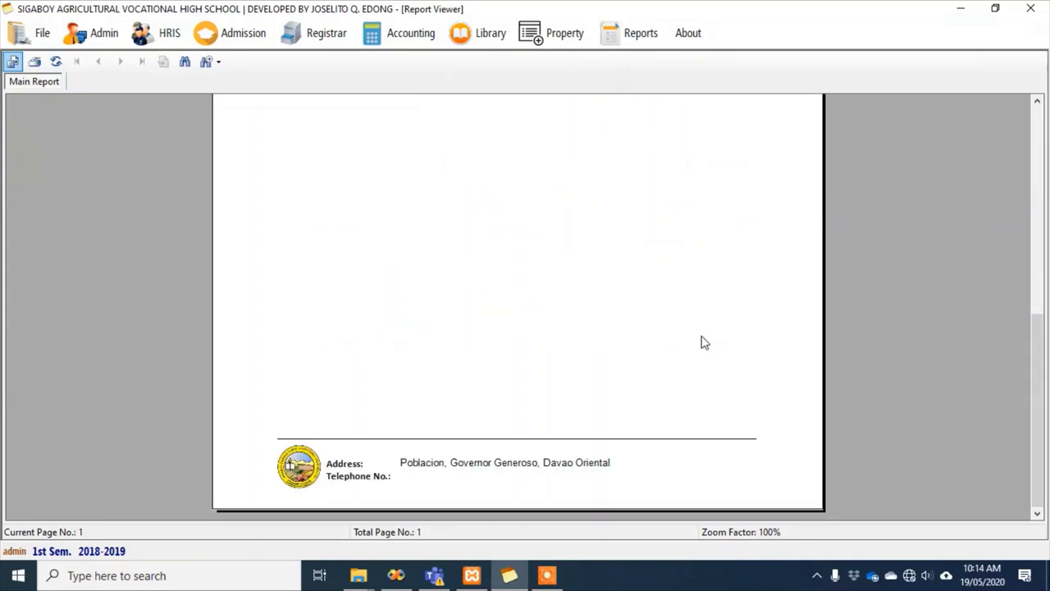
{"action": "scroll", "coordinate": [704, 342], "scroll_direction": "up", "scroll_amount": 5}
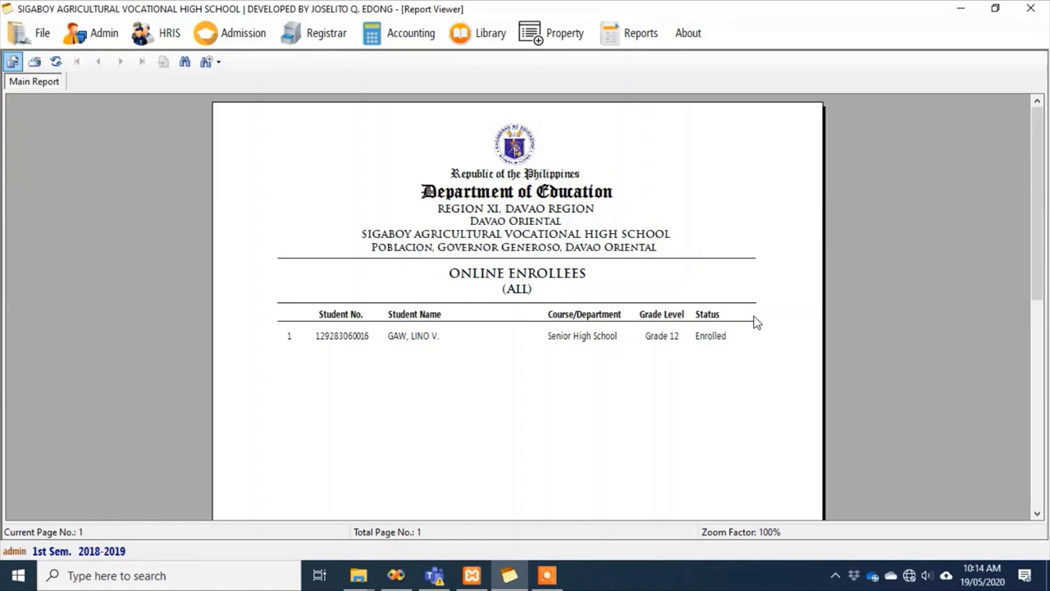
{"action": "scroll", "coordinate": [756, 322], "scroll_direction": "down", "scroll_amount": 2}
{"action": "scroll", "coordinate": [756, 322], "scroll_direction": "up", "scroll_amount": 2}
{"action": "scroll", "coordinate": [756, 323], "scroll_direction": "down", "scroll_amount": 5}
{"action": "scroll", "coordinate": [756, 323], "scroll_direction": "up", "scroll_amount": 5}
Generate the enrollment summary by department
{"action": "left_click", "coordinate": [632, 37]}
{"action": "mouse_move", "coordinate": [638, 55]}
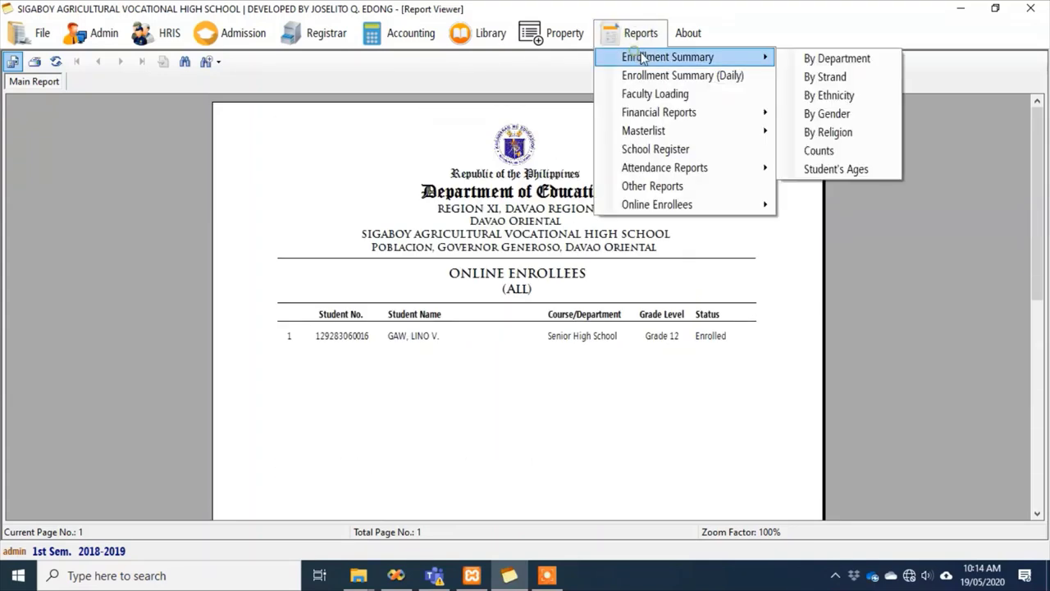
{"action": "left_click", "coordinate": [837, 59]}
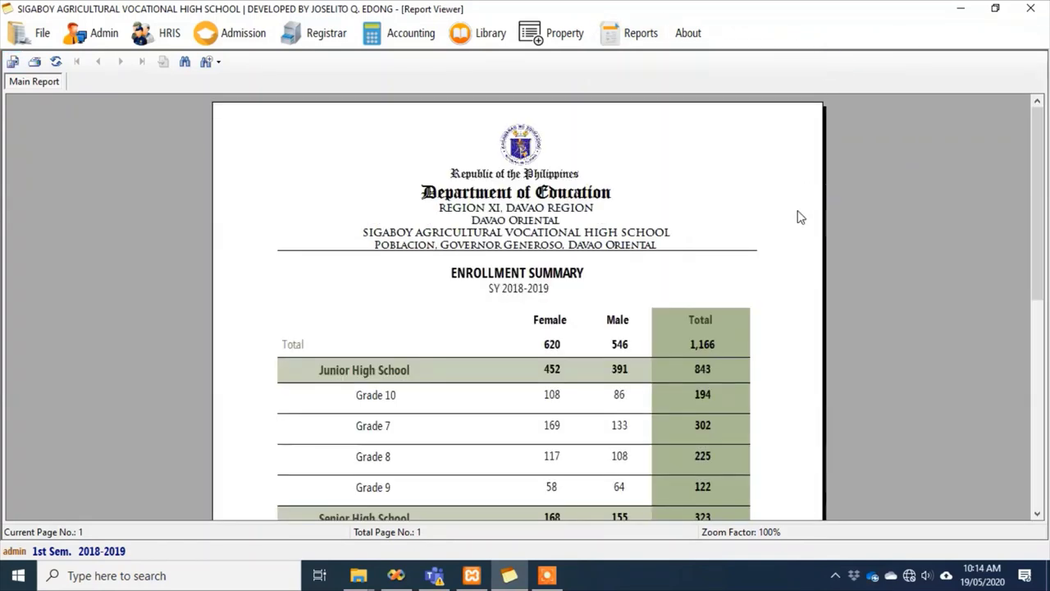
{"action": "left_click_drag", "start_coordinate": [1038, 160], "coordinate": [1032, 138]}
{"action": "scroll", "coordinate": [833, 248], "scroll_direction": "down", "scroll_amount": 2}
Generate the enrollment summary by strand
{"action": "left_click", "coordinate": [649, 34]}
{"action": "mouse_move", "coordinate": [722, 56]}
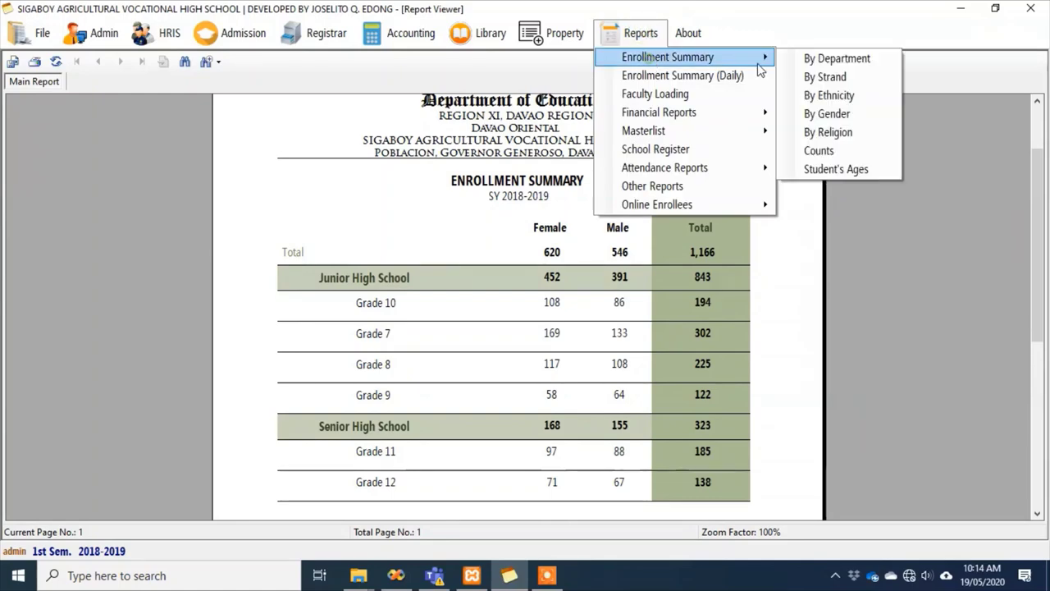
{"action": "left_click", "coordinate": [825, 77]}
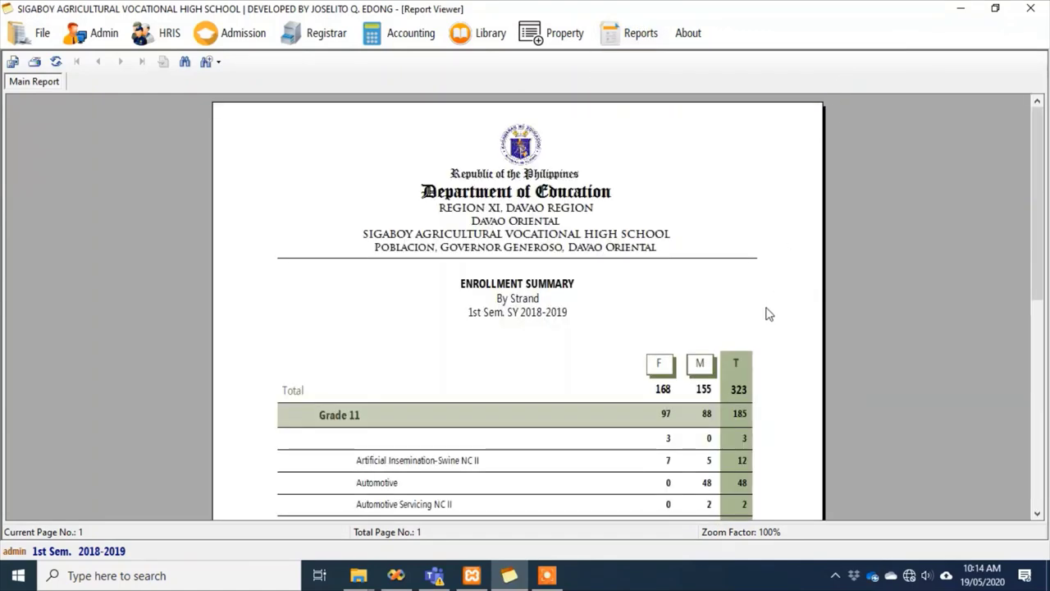
{"action": "mouse_move", "coordinate": [1048, 166]}
{"action": "left_mouse_down"}
{"action": "mouse_move", "coordinate": [1046, 282]}
{"action": "mouse_move", "coordinate": [1044, 161]}
{"action": "left_mouse_up"}
Preview the ethnicity enrollment summary for section Corazon Aquino
{"action": "left_click", "coordinate": [640, 33]}
{"action": "mouse_move", "coordinate": [689, 56]}
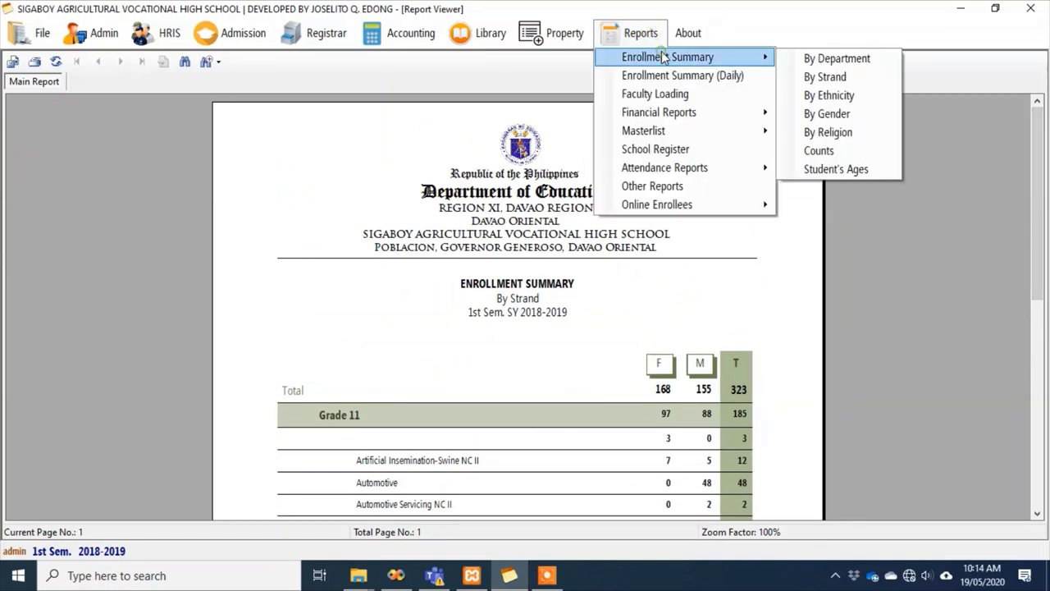
{"action": "left_click", "coordinate": [844, 99]}
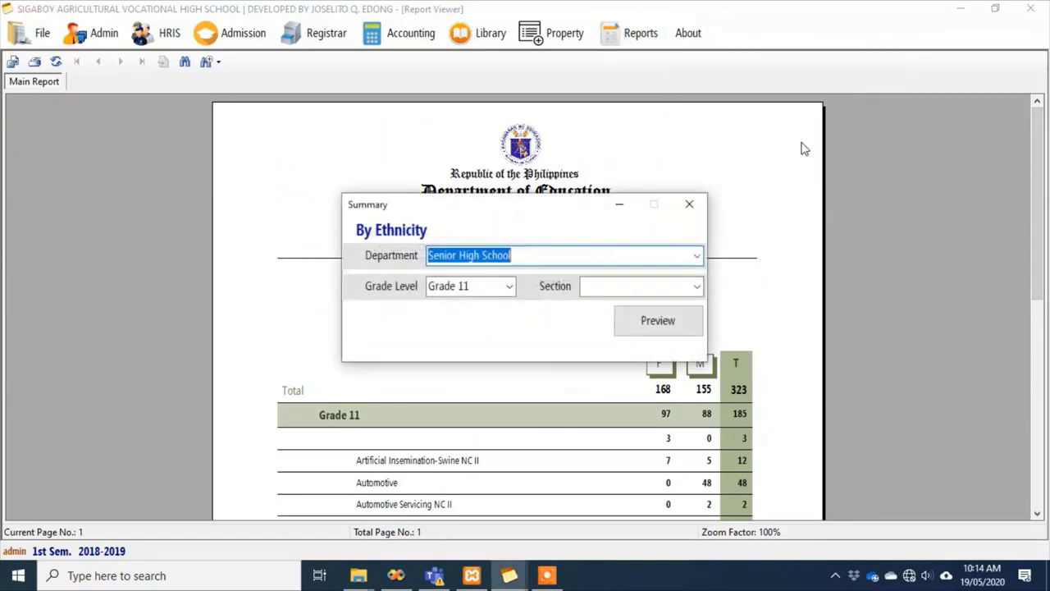
{"action": "left_click", "coordinate": [696, 286]}
{"action": "left_click", "coordinate": [659, 319]}
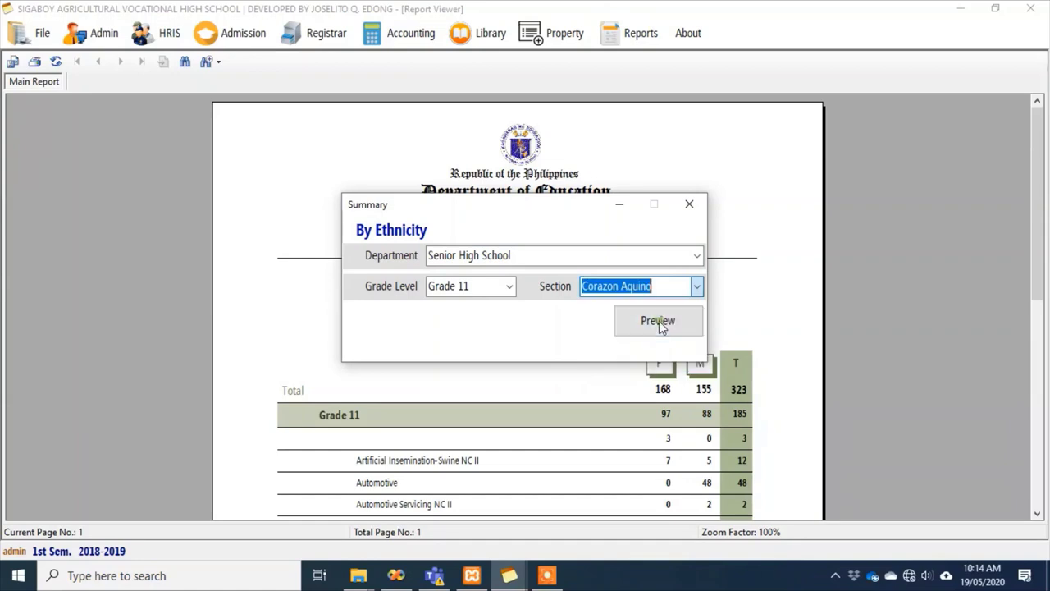
{"action": "left_click", "coordinate": [656, 322]}
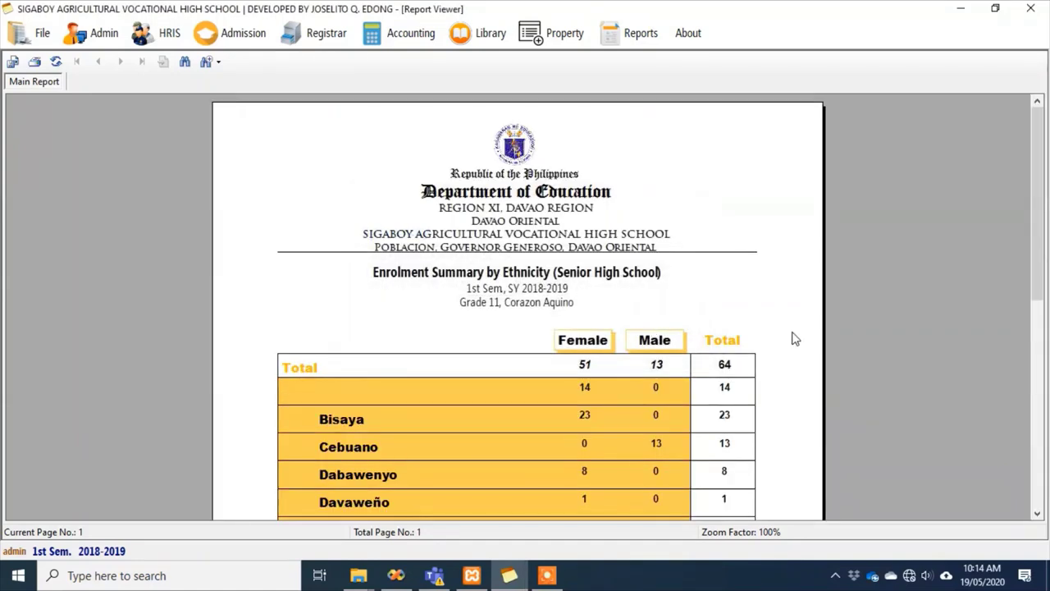
{"action": "scroll", "coordinate": [795, 338], "scroll_direction": "down", "scroll_amount": 5}
{"action": "scroll", "coordinate": [792, 335], "scroll_direction": "up", "scroll_amount": 5}
Preview the gender enrollment summary chart for section Corazon Aquino
{"action": "left_click", "coordinate": [640, 33]}
{"action": "mouse_move", "coordinate": [705, 51]}
{"action": "left_click", "coordinate": [829, 110]}
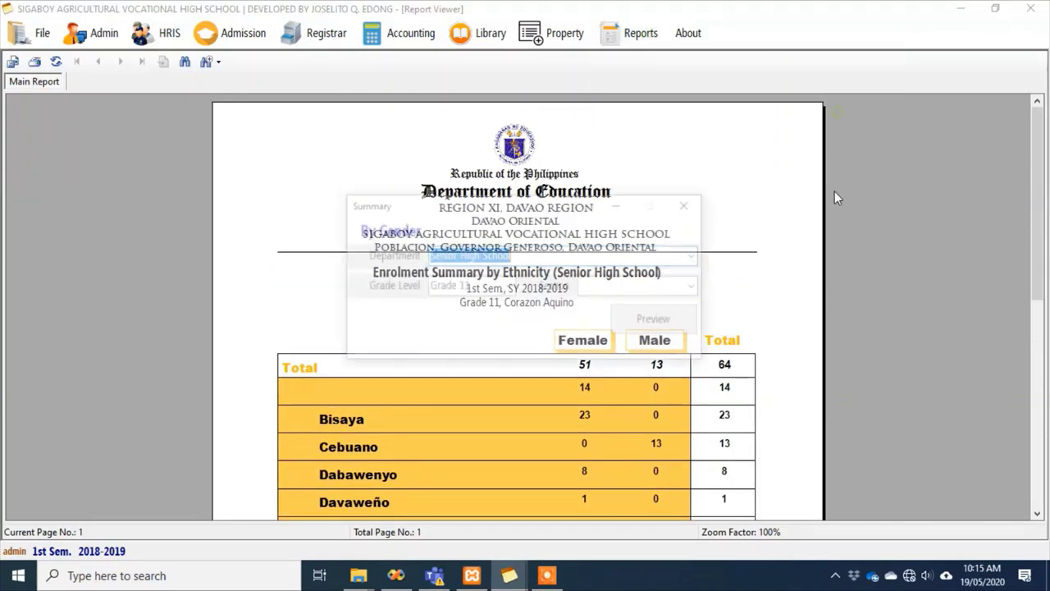
{"action": "left_click", "coordinate": [696, 285]}
{"action": "left_click", "coordinate": [648, 317]}
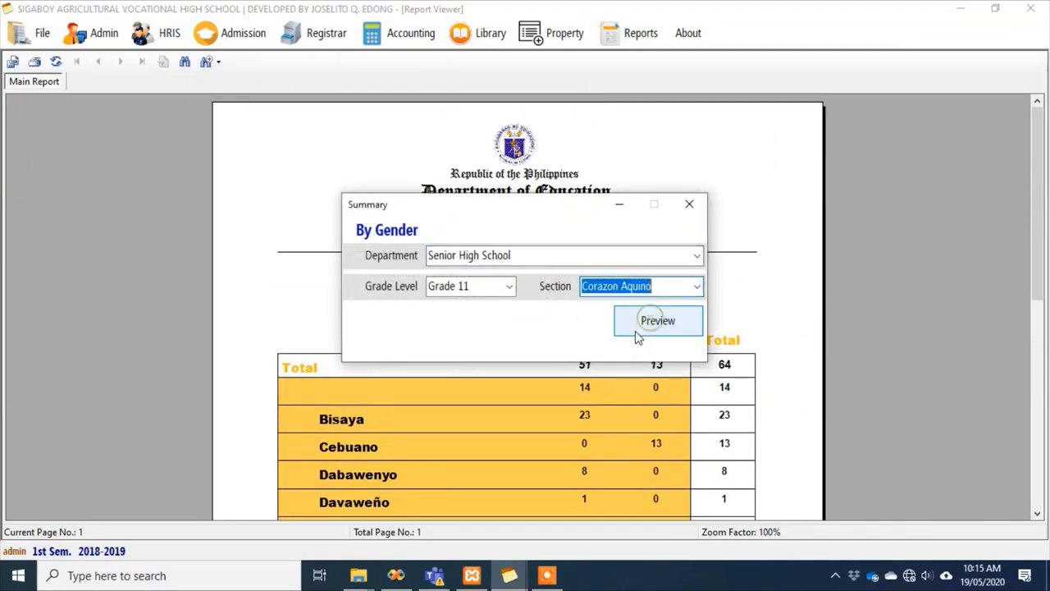
{"action": "left_click", "coordinate": [639, 334]}
{"action": "scroll", "coordinate": [722, 346], "scroll_direction": "down", "scroll_amount": 5}
{"action": "scroll", "coordinate": [753, 348], "scroll_direction": "up", "scroll_amount": 3}
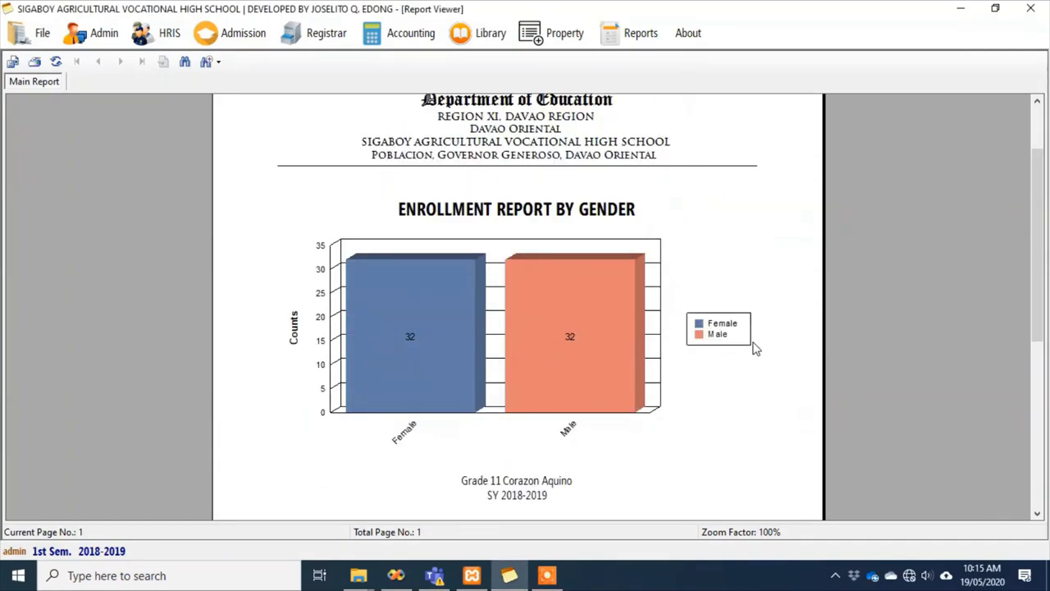
{"action": "scroll", "coordinate": [757, 348], "scroll_direction": "up", "scroll_amount": 2}
{"action": "scroll", "coordinate": [704, 254], "scroll_direction": "down", "scroll_amount": 2}
Preview the religion enrollment summary for section Corazon Aquino, totalling 64
{"action": "left_click", "coordinate": [641, 33]}
{"action": "mouse_move", "coordinate": [707, 59]}
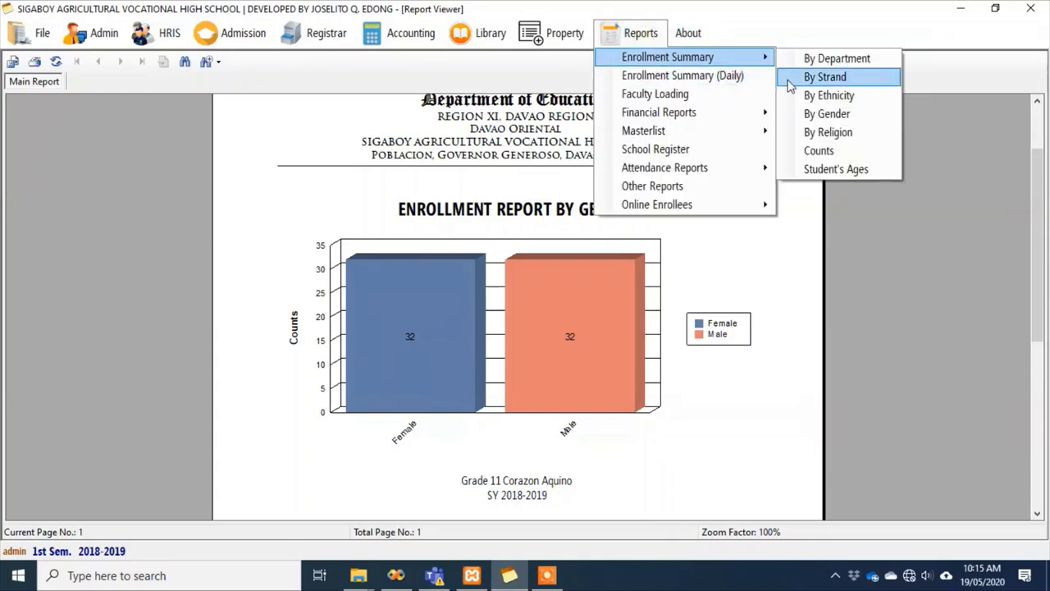
{"action": "left_click", "coordinate": [828, 132]}
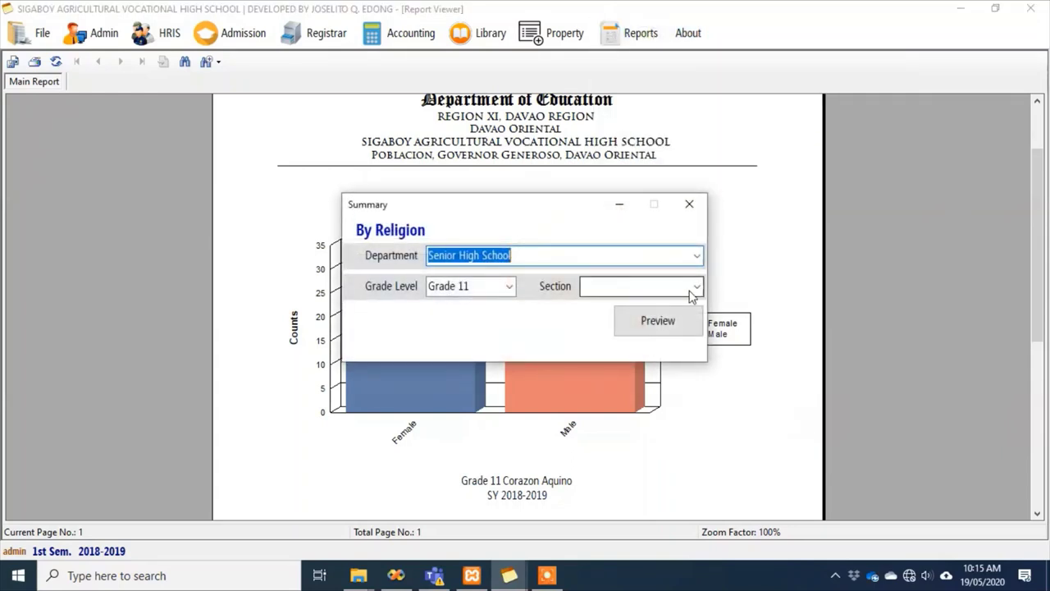
{"action": "left_click", "coordinate": [690, 289]}
{"action": "left_click", "coordinate": [695, 286]}
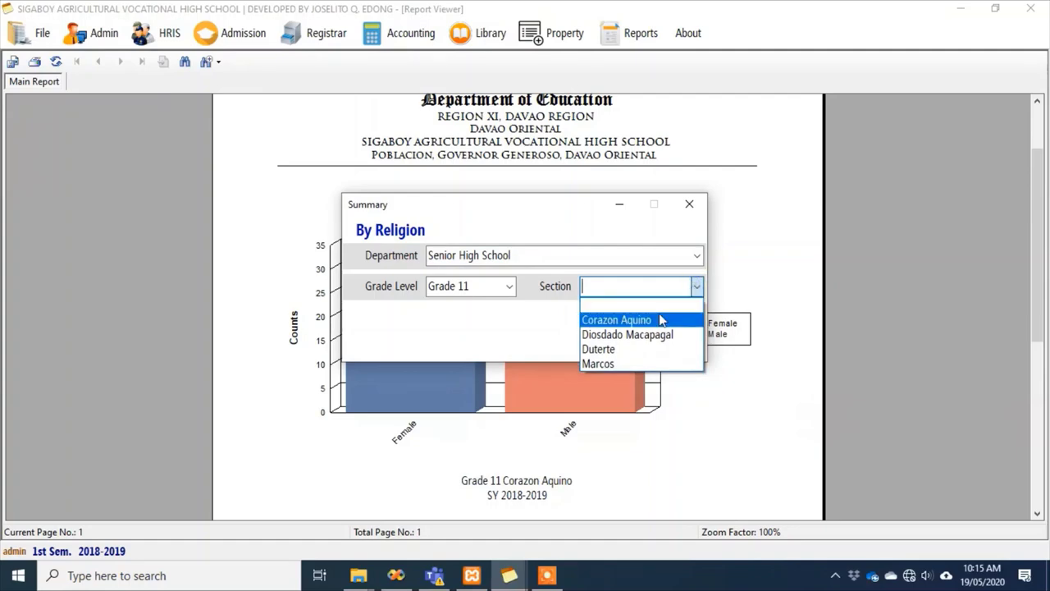
{"action": "left_click", "coordinate": [664, 319]}
{"action": "left_click", "coordinate": [661, 321]}
{"action": "scroll", "coordinate": [792, 324], "scroll_direction": "down", "scroll_amount": 5}
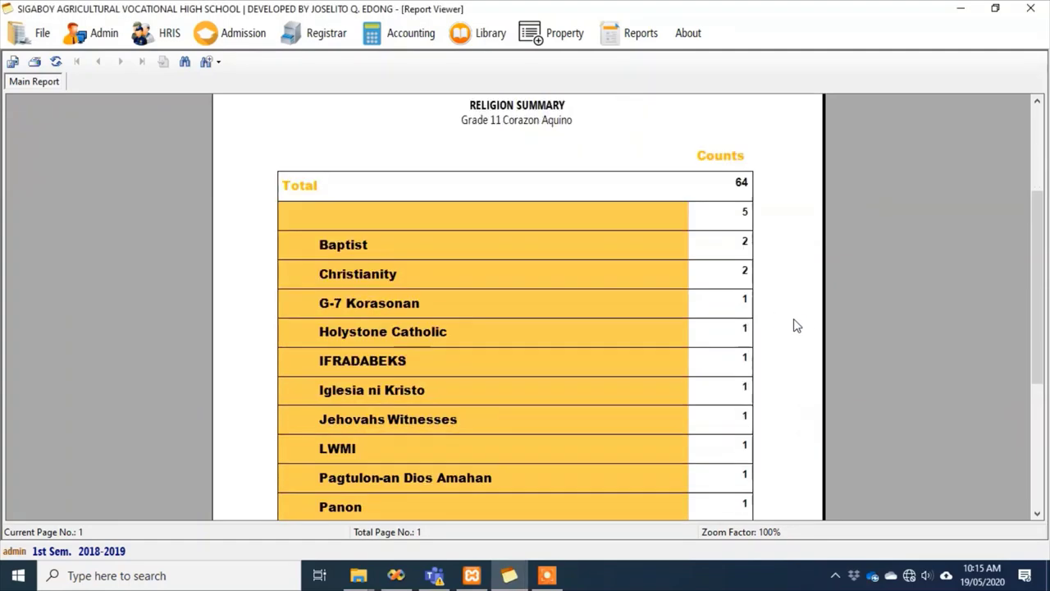
{"action": "scroll", "coordinate": [792, 331], "scroll_direction": "down", "scroll_amount": 2}
{"action": "scroll", "coordinate": [792, 331], "scroll_direction": "up", "scroll_amount": 6}
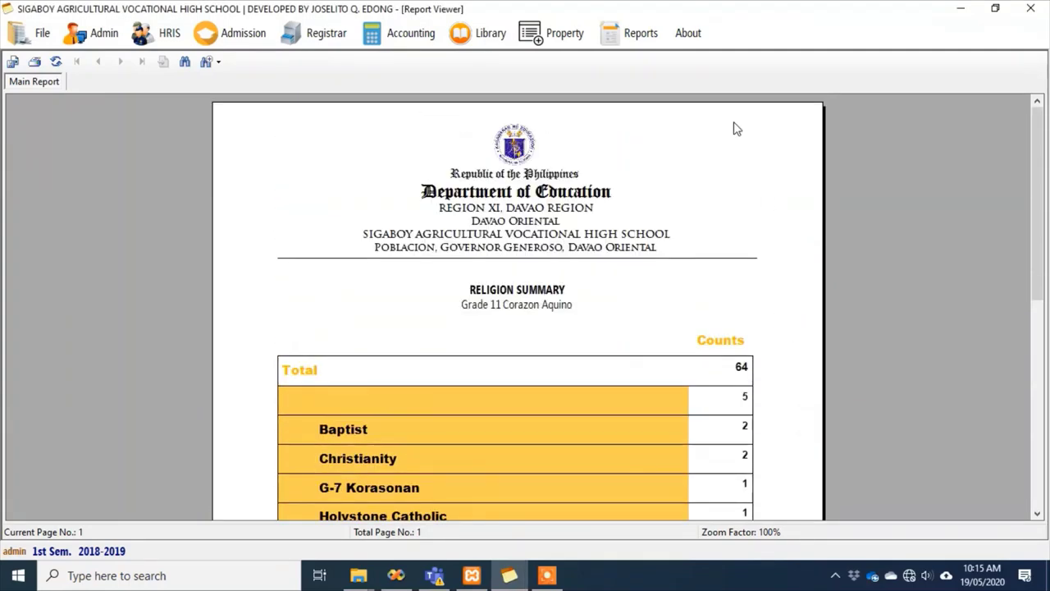
Open the enrollment Counts statistics summary
{"action": "left_click", "coordinate": [648, 37]}
{"action": "mouse_move", "coordinate": [655, 56]}
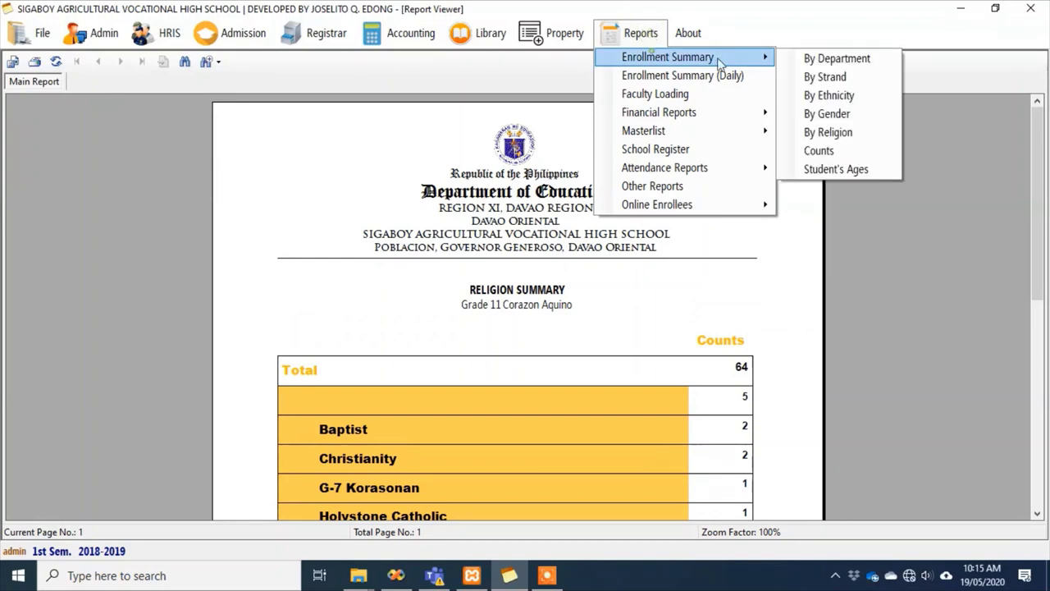
{"action": "left_click", "coordinate": [845, 151]}
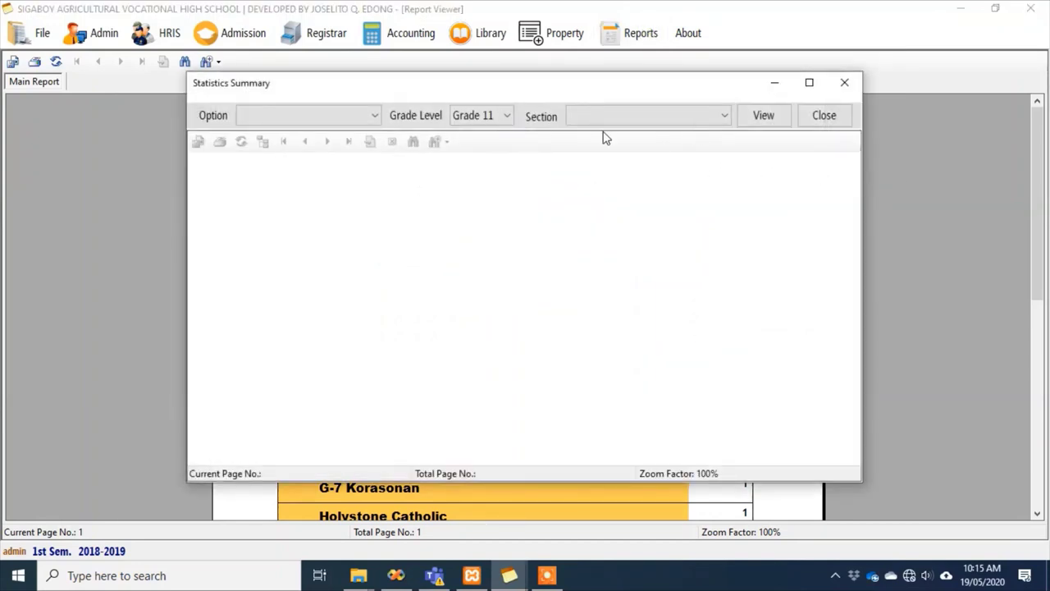
View the 4Ps student list for section Corazon Aquino
{"action": "left_click", "coordinate": [374, 116]}
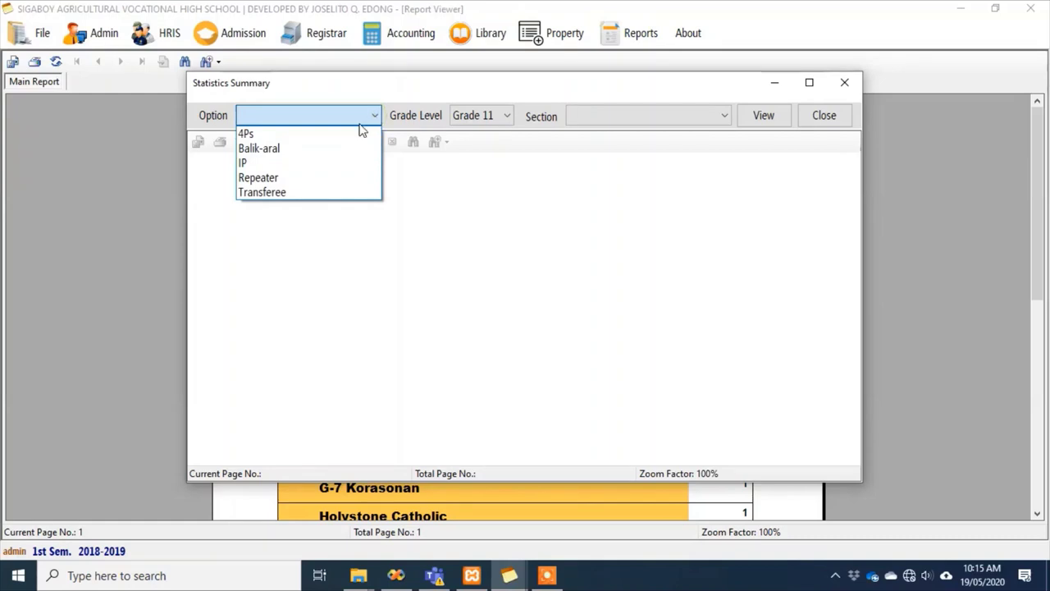
{"action": "left_click", "coordinate": [299, 133]}
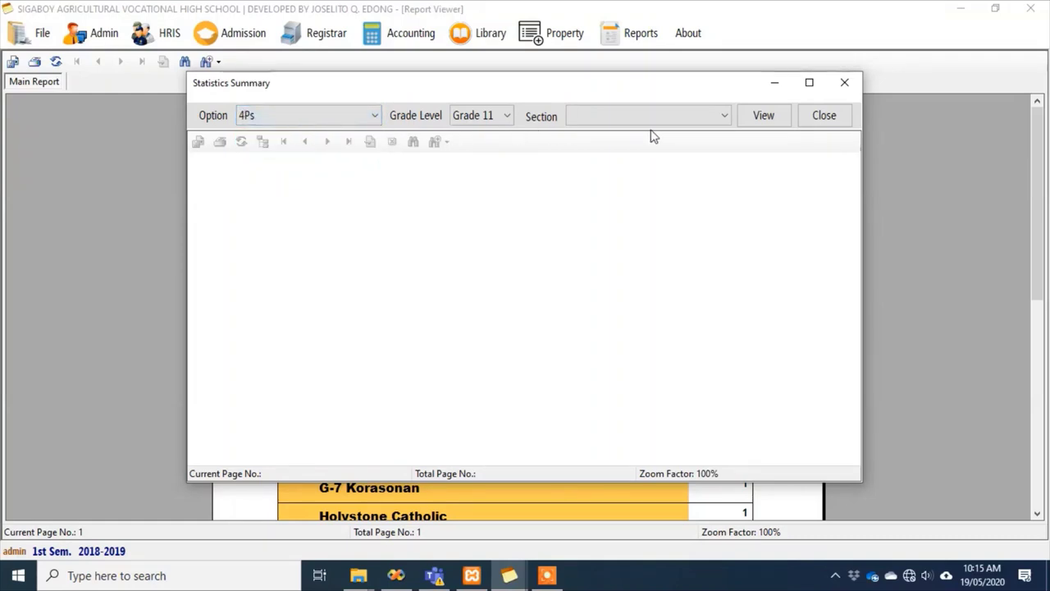
{"action": "left_click", "coordinate": [718, 118]}
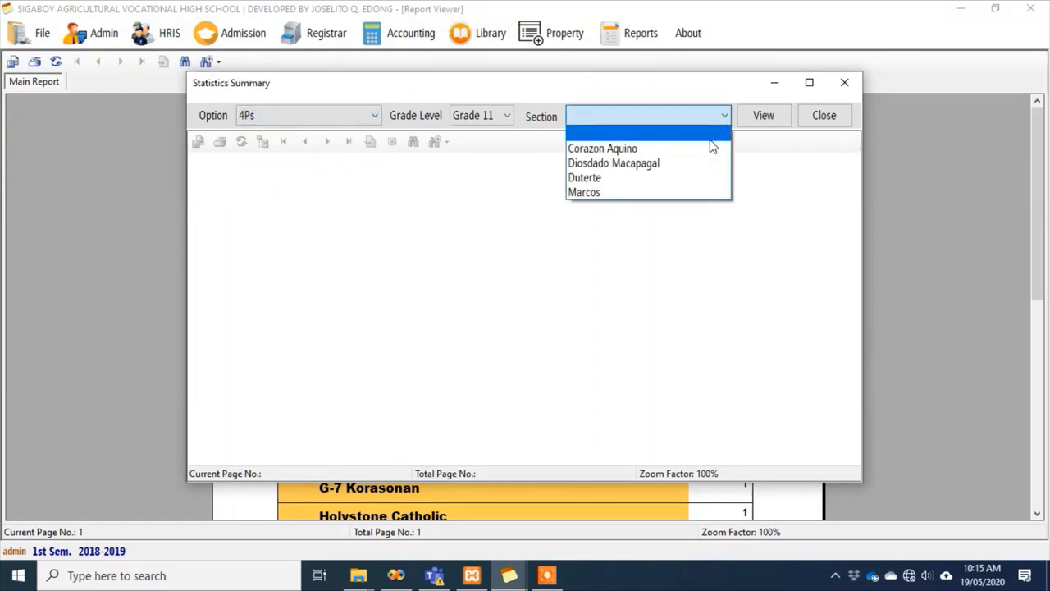
{"action": "left_click", "coordinate": [710, 148]}
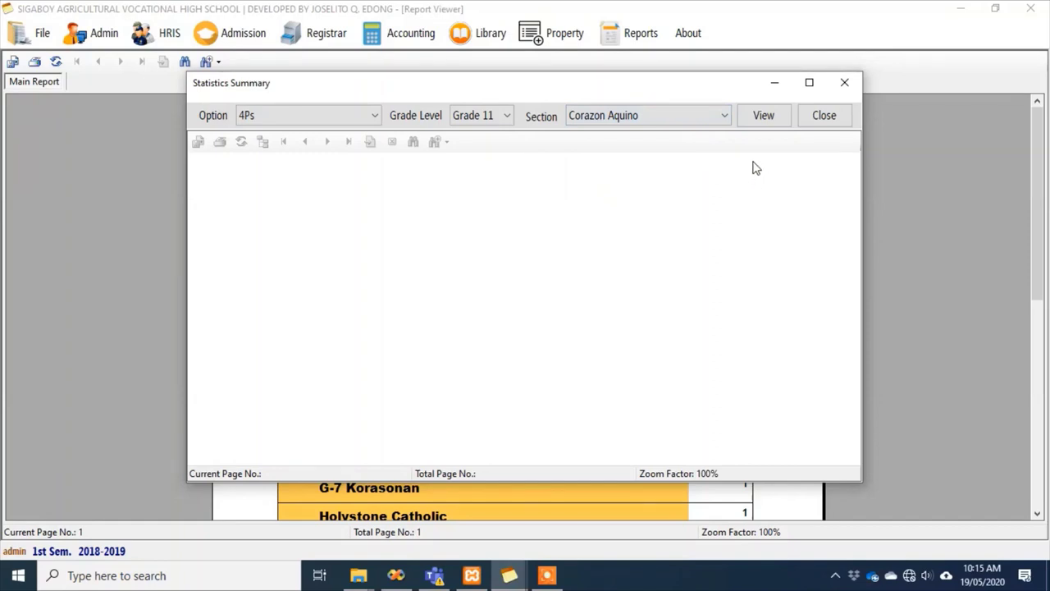
{"action": "left_click", "coordinate": [750, 120]}
{"action": "scroll", "coordinate": [742, 250], "scroll_direction": "down", "scroll_amount": 2}
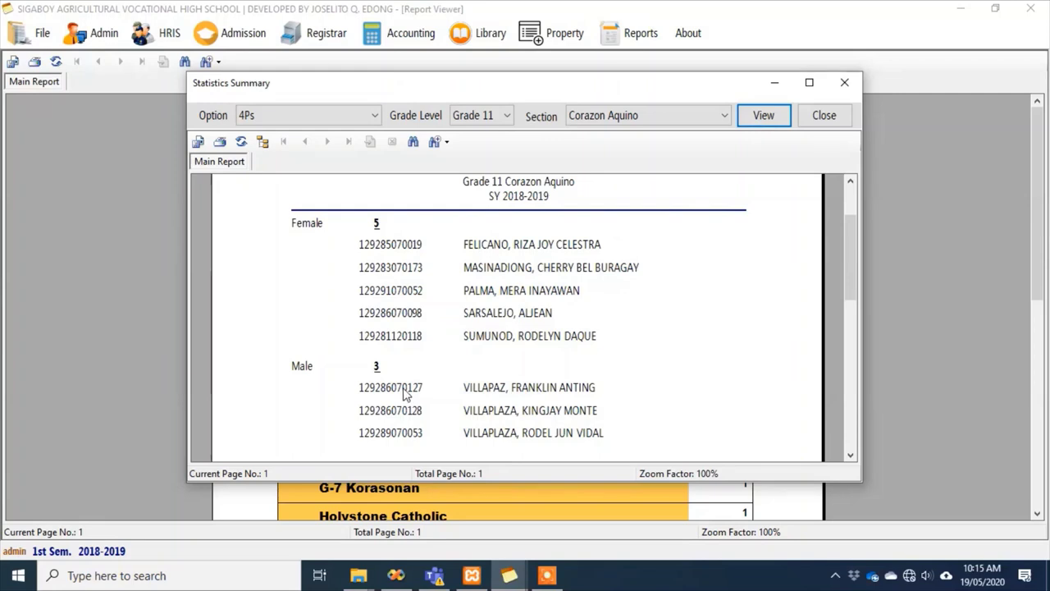
View the Balik-aral list and the IP member list (2 members)
{"action": "left_click", "coordinate": [374, 119]}
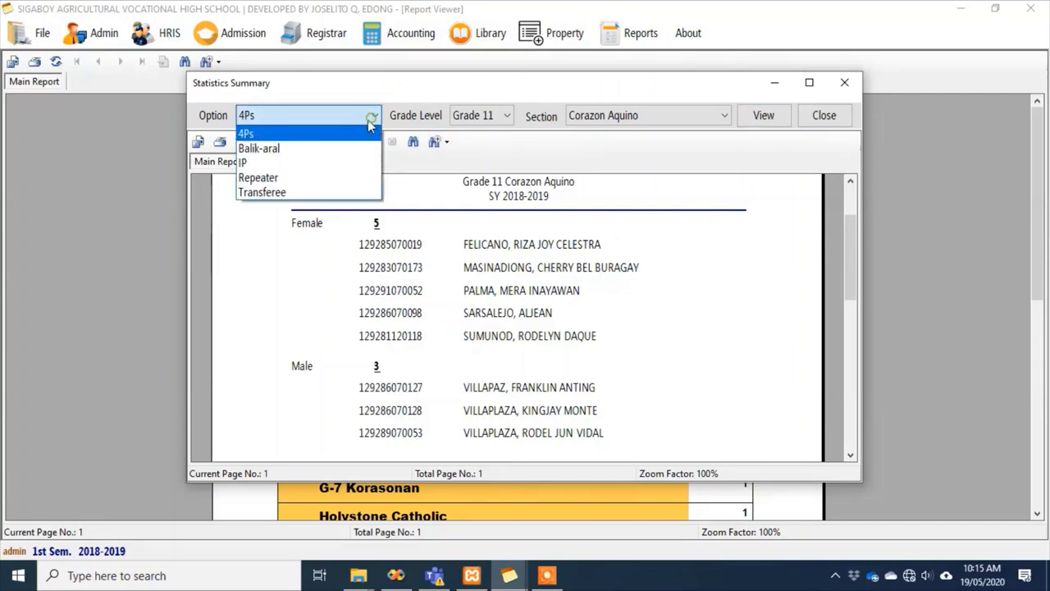
{"action": "left_click", "coordinate": [332, 147]}
{"action": "left_click", "coordinate": [771, 116]}
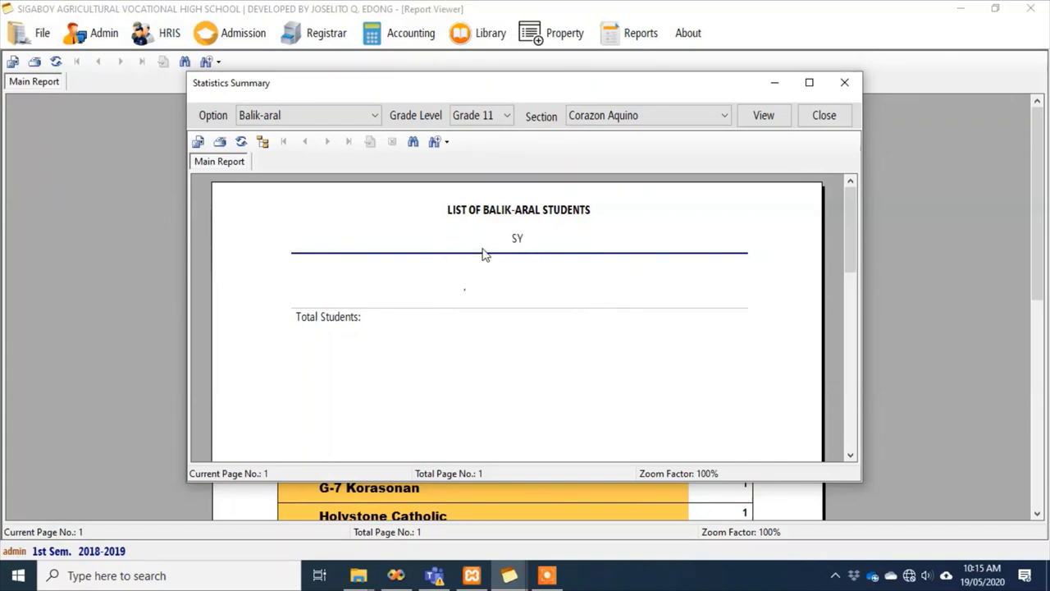
{"action": "left_click", "coordinate": [366, 115]}
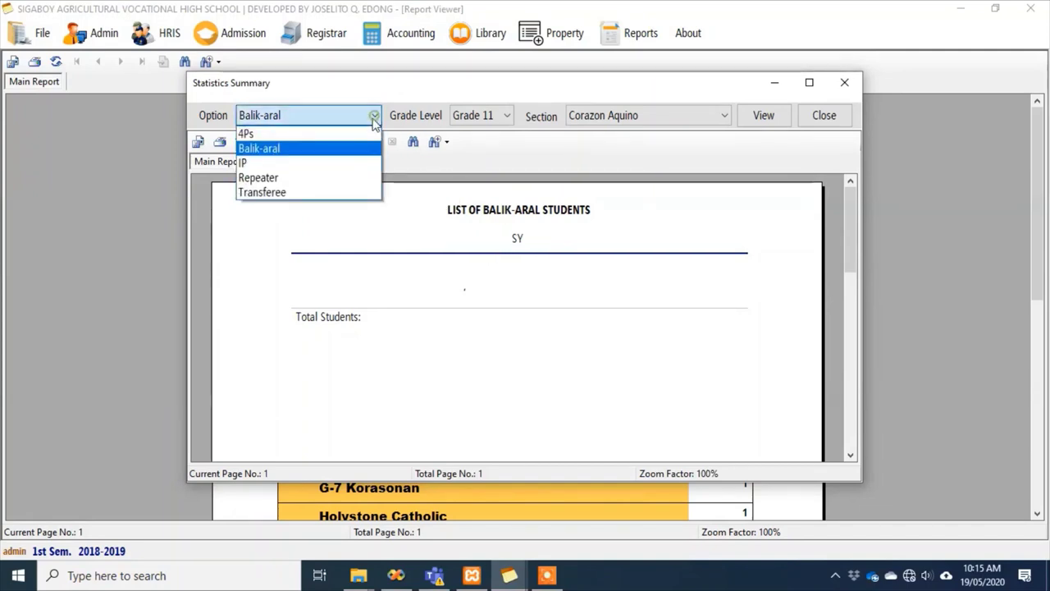
{"action": "left_click", "coordinate": [304, 161]}
{"action": "left_click", "coordinate": [763, 121]}
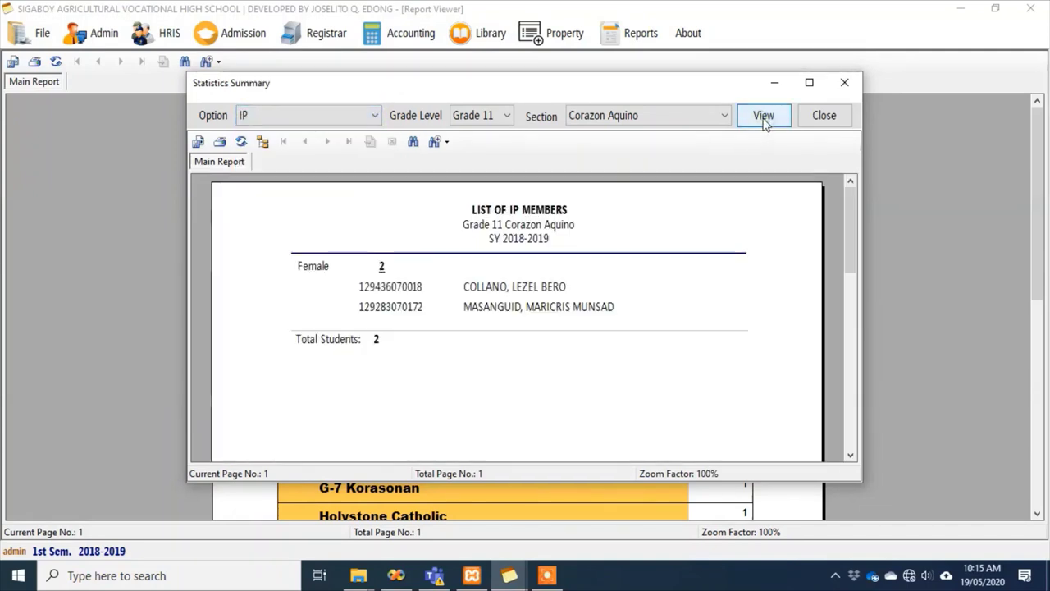
View the Repeater and Transferee lists (11 female transferees), then close Statistics Summary
{"action": "left_click", "coordinate": [375, 115]}
{"action": "left_click", "coordinate": [279, 176]}
{"action": "left_click", "coordinate": [762, 122]}
{"action": "left_click", "coordinate": [374, 116]}
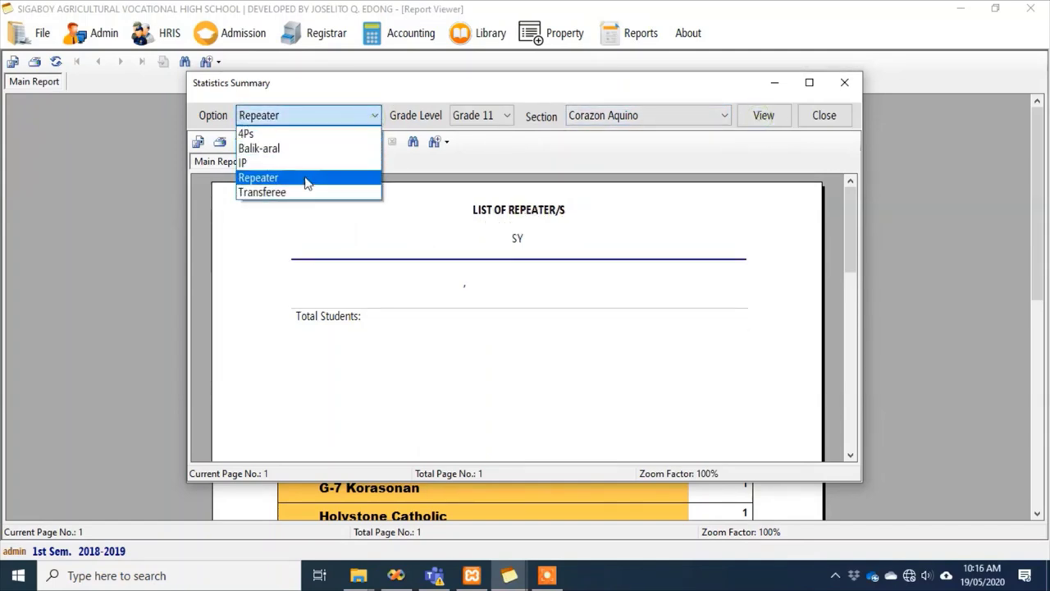
{"action": "left_click", "coordinate": [274, 190]}
{"action": "left_click", "coordinate": [764, 118]}
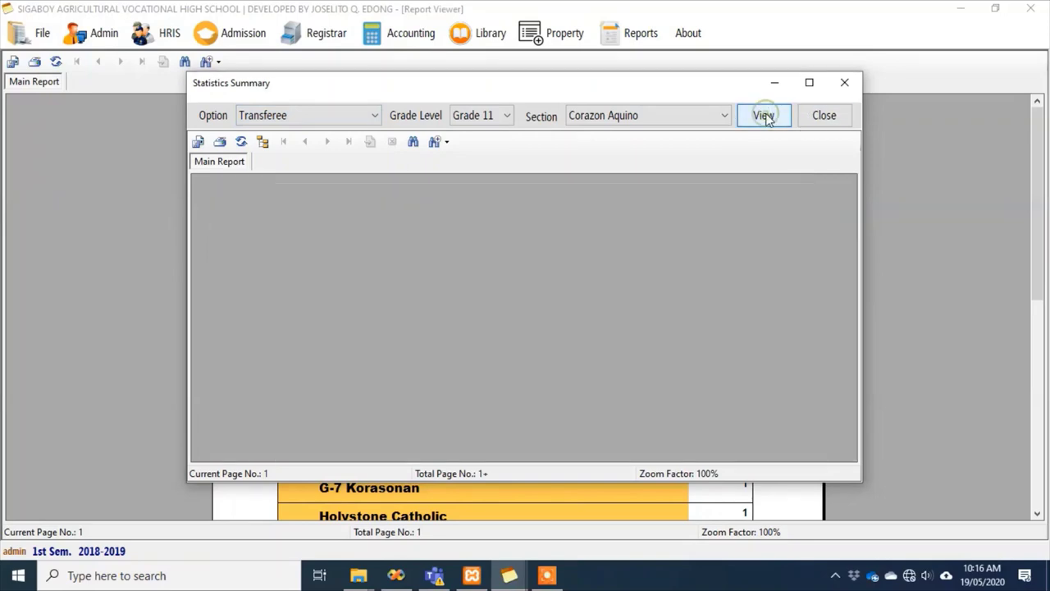
{"action": "scroll", "coordinate": [727, 262], "scroll_direction": "down", "scroll_amount": 10}
{"action": "scroll", "coordinate": [727, 259], "scroll_direction": "up", "scroll_amount": 10}
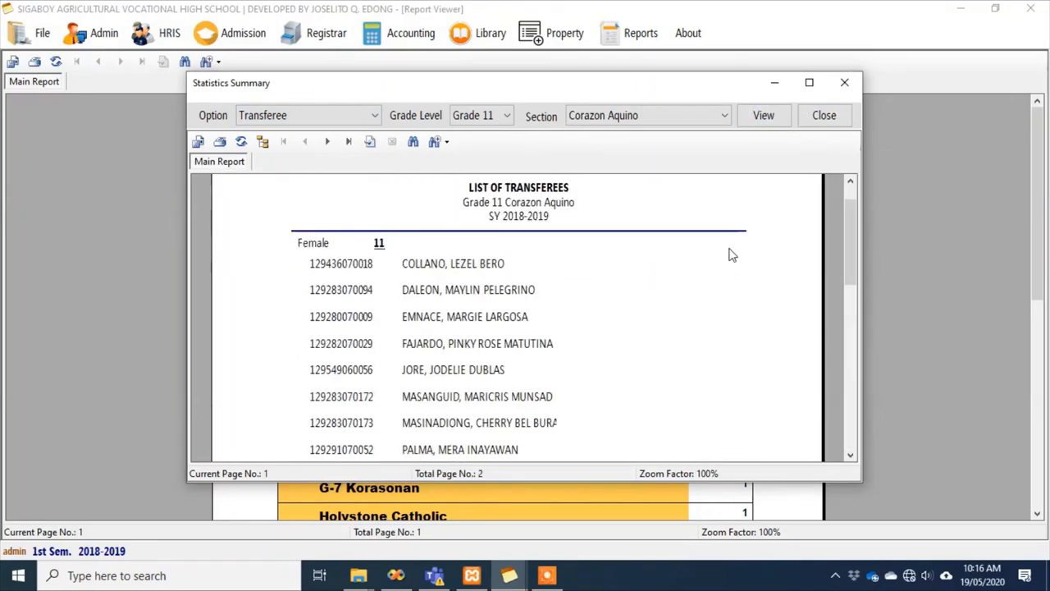
{"action": "left_click", "coordinate": [823, 115]}
{"action": "left_click", "coordinate": [635, 34]}
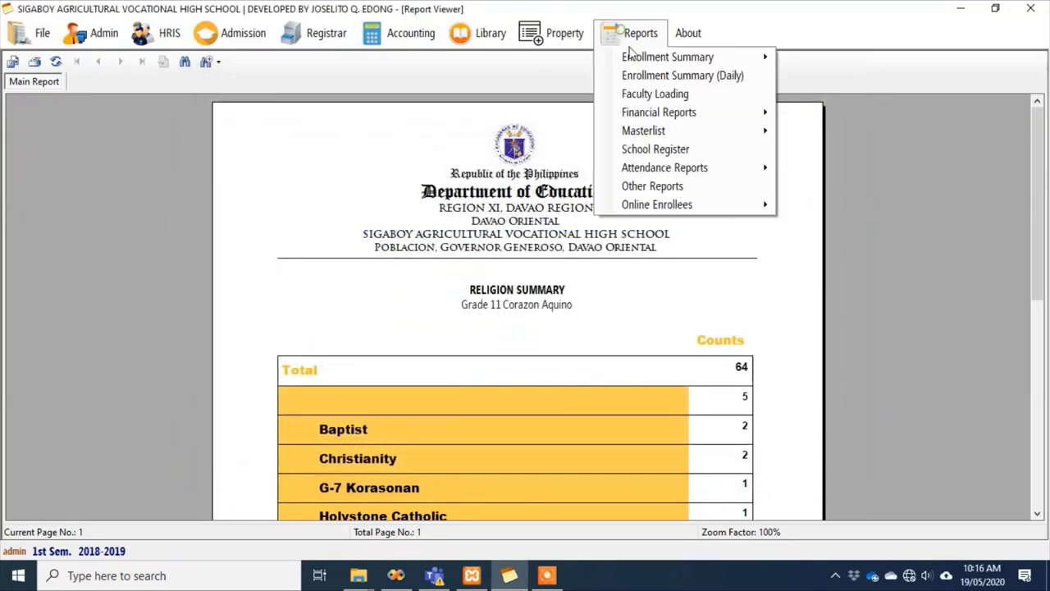
Preview the daily enrollment report for 19/05/2020 to 19/05/2020
{"action": "left_click", "coordinate": [663, 76]}
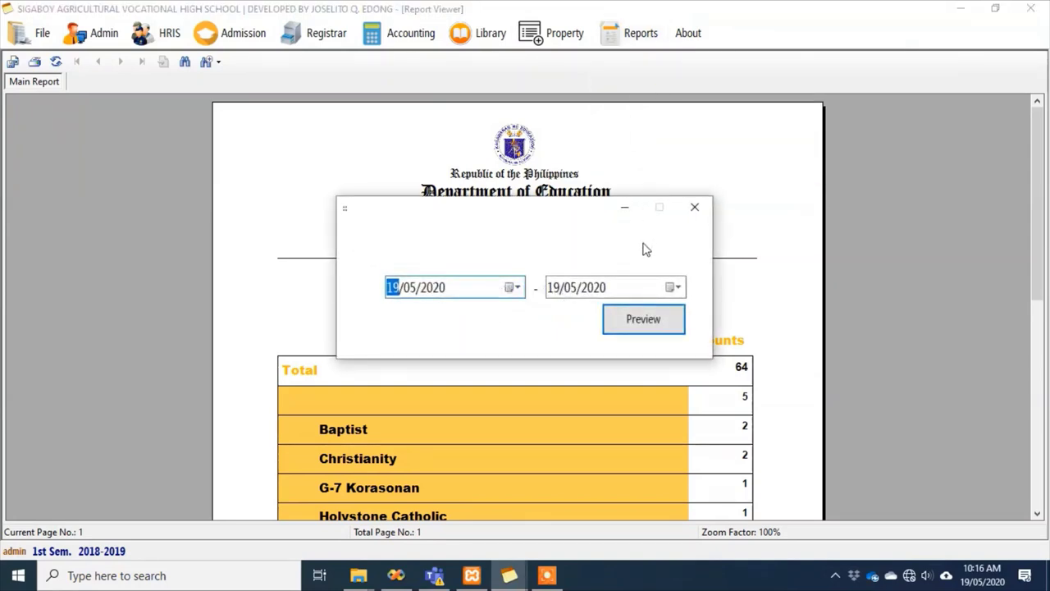
{"action": "left_click", "coordinate": [657, 318]}
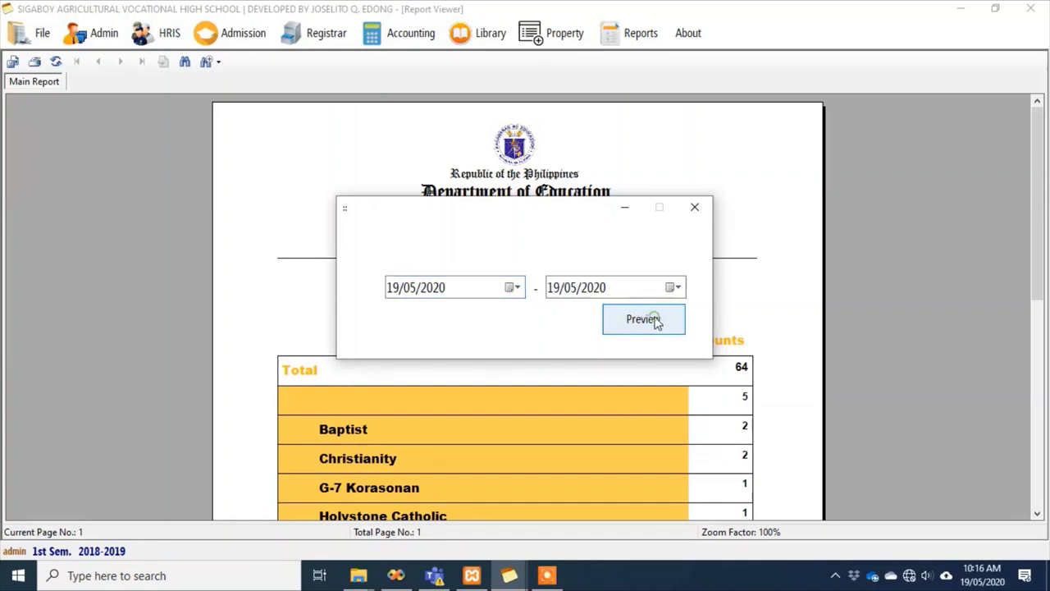
{"action": "left_click_drag", "start_coordinate": [544, 215], "coordinate": [827, 134]}
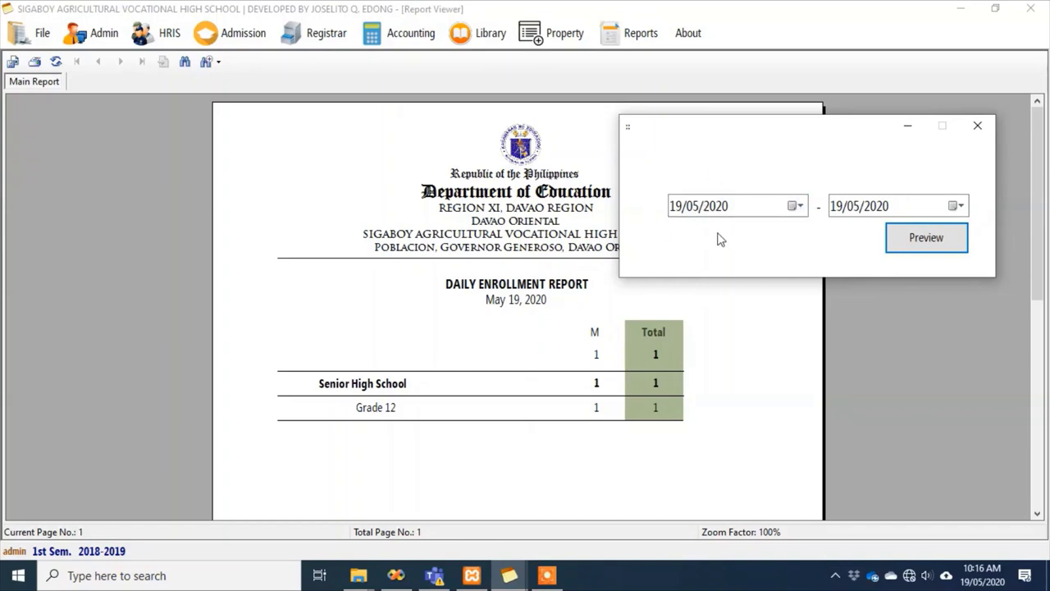
Close the date range window and start the Faculty Loading report
{"action": "left_click", "coordinate": [988, 124]}
{"action": "left_click", "coordinate": [644, 38]}
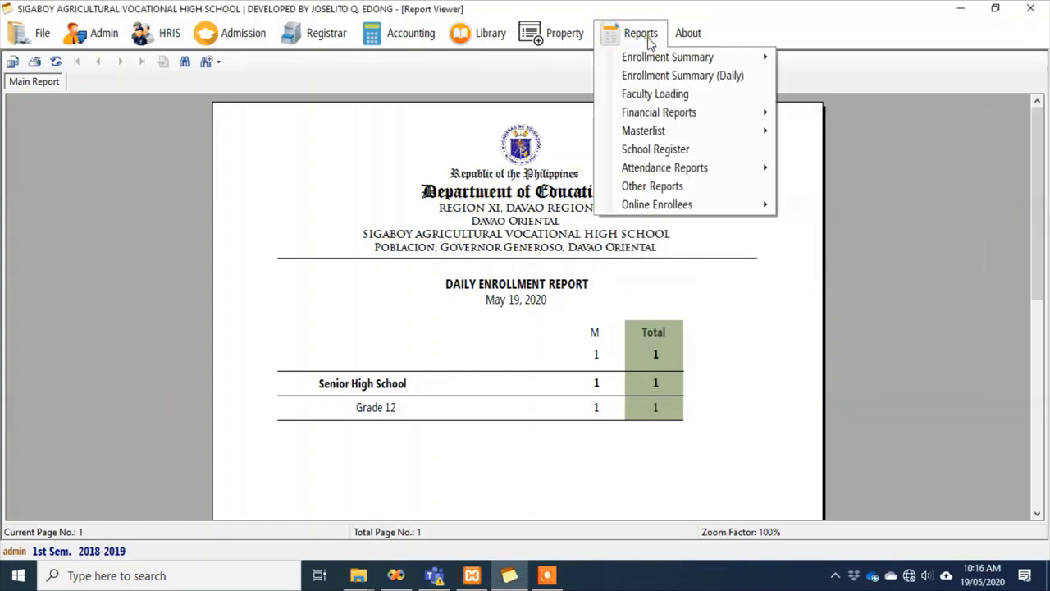
{"action": "left_click", "coordinate": [647, 95]}
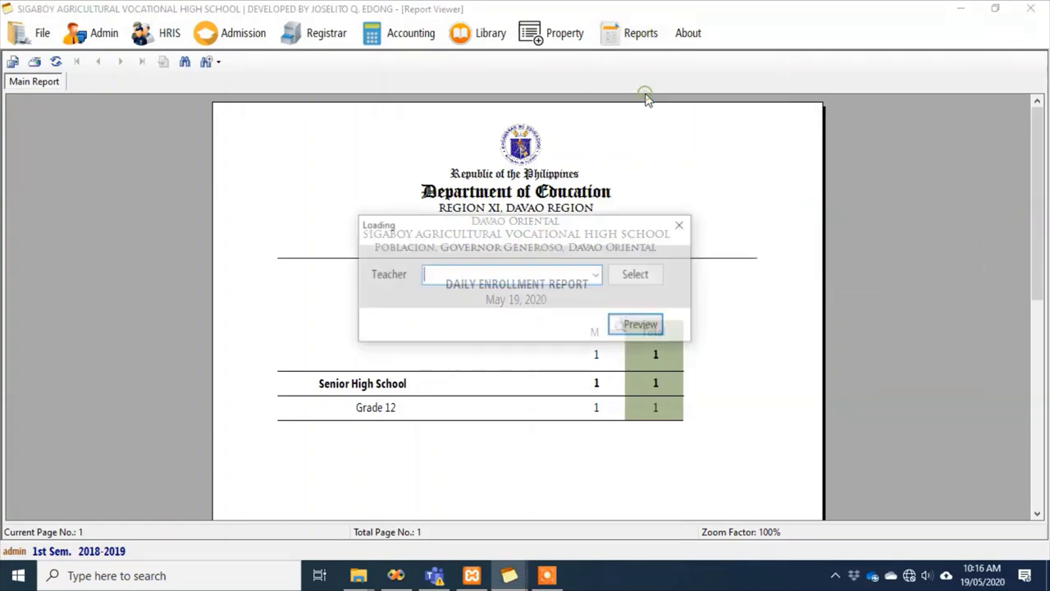
Search the teacher list, pick the teacher, and preview their SY 2018-2019 Teaching Load
{"action": "left_click", "coordinate": [639, 275]}
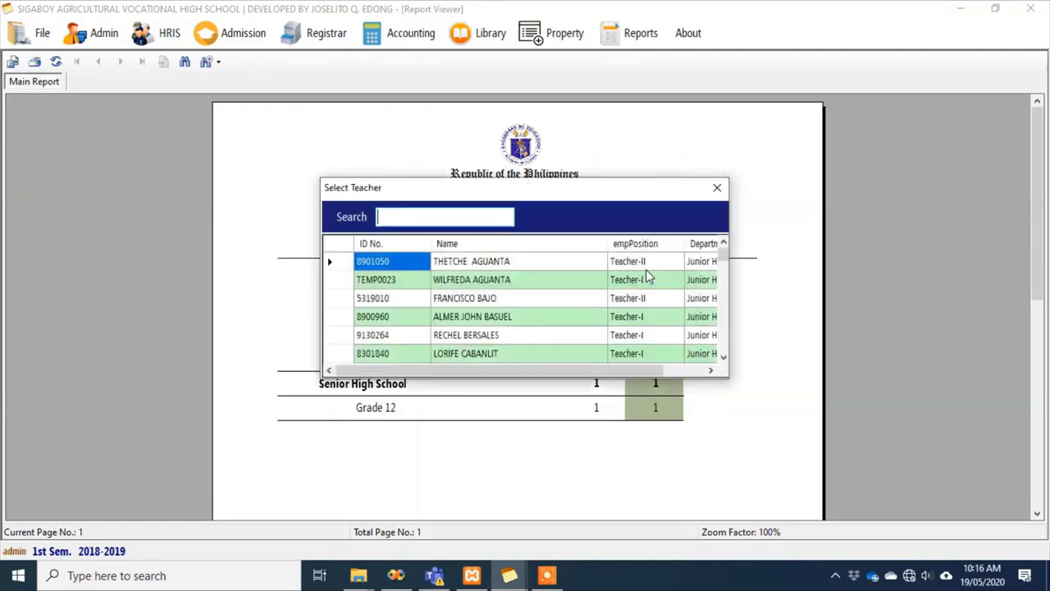
{"action": "type", "text": "edo"}
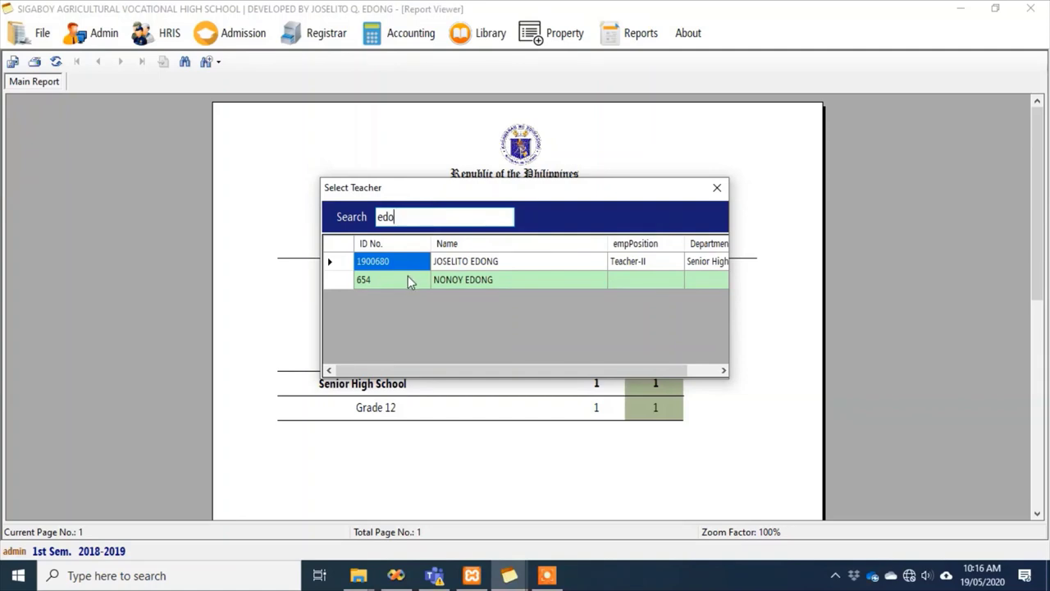
{"action": "double_click", "coordinate": [387, 261]}
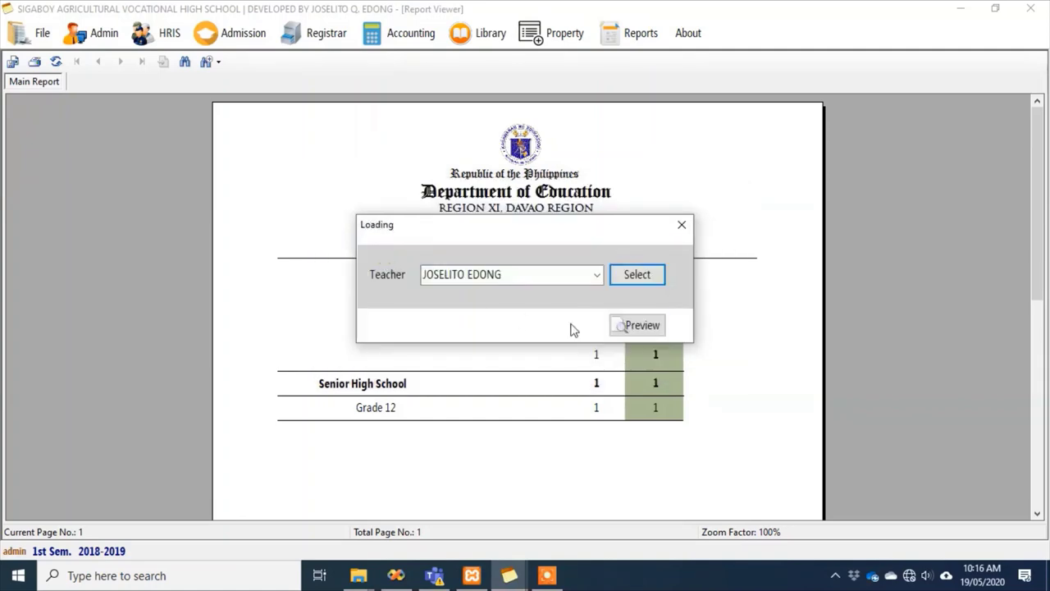
{"action": "left_click", "coordinate": [641, 326]}
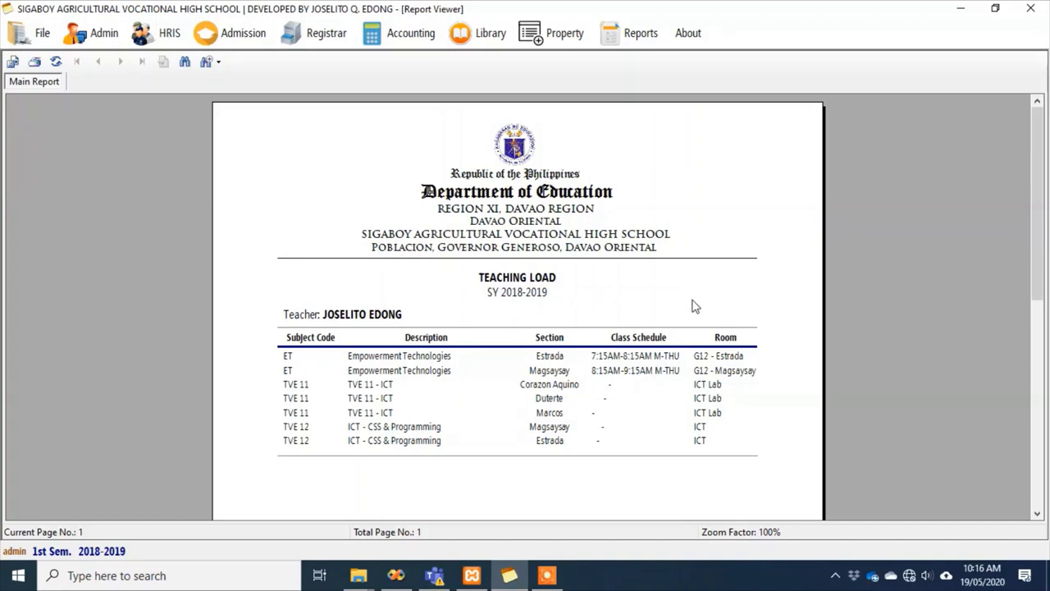
{"action": "scroll", "coordinate": [748, 312], "scroll_direction": "down", "scroll_amount": 5}
{"action": "scroll", "coordinate": [748, 315], "scroll_direction": "up", "scroll_amount": 5}
Preview the EAPP class list for section Marcos
{"action": "left_click", "coordinate": [632, 37]}
{"action": "mouse_move", "coordinate": [632, 118]}
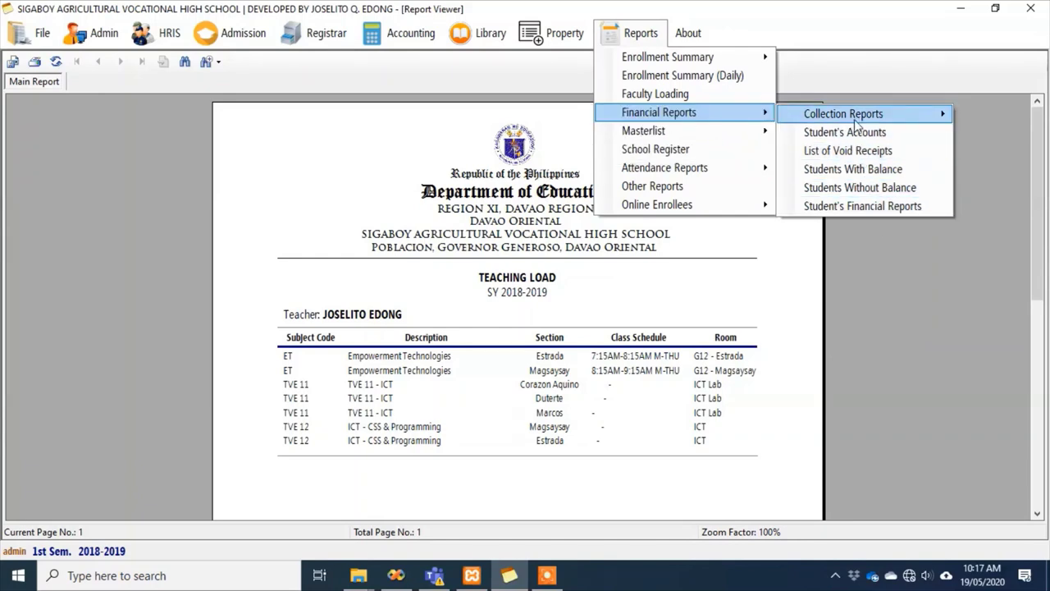
{"action": "mouse_move", "coordinate": [855, 117]}
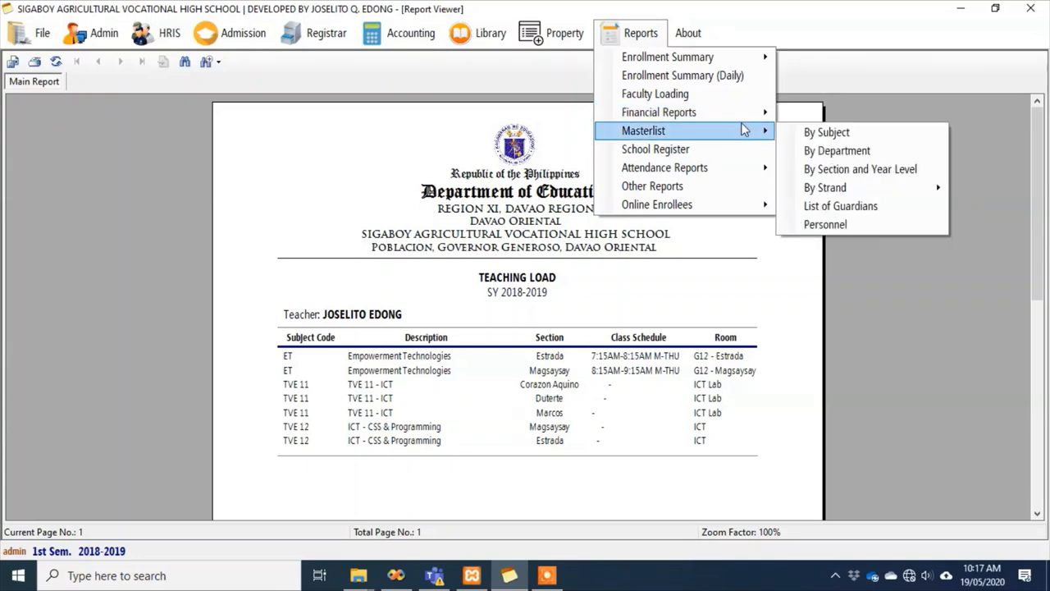
{"action": "mouse_move", "coordinate": [659, 135]}
{"action": "left_click", "coordinate": [808, 133]}
{"action": "left_click", "coordinate": [543, 262]}
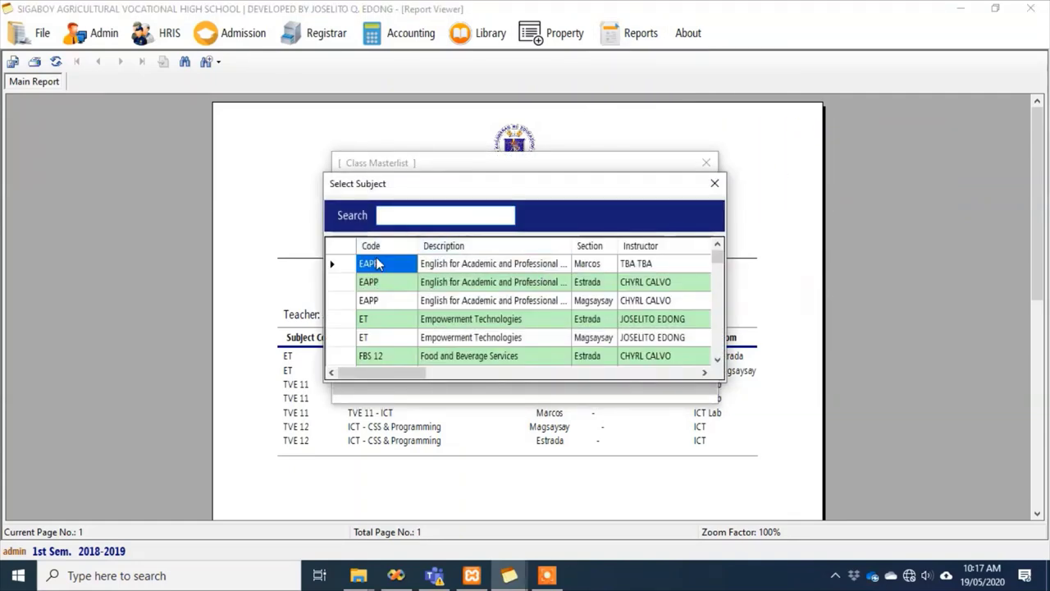
{"action": "left_click", "coordinate": [340, 269]}
{"action": "double_click", "coordinate": [340, 268]}
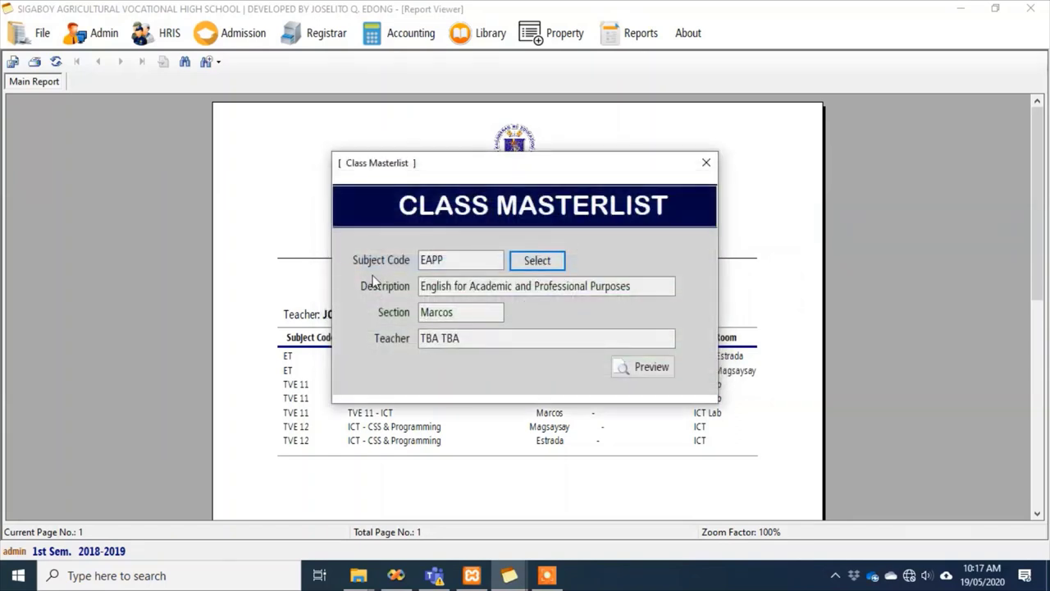
{"action": "left_click", "coordinate": [655, 370]}
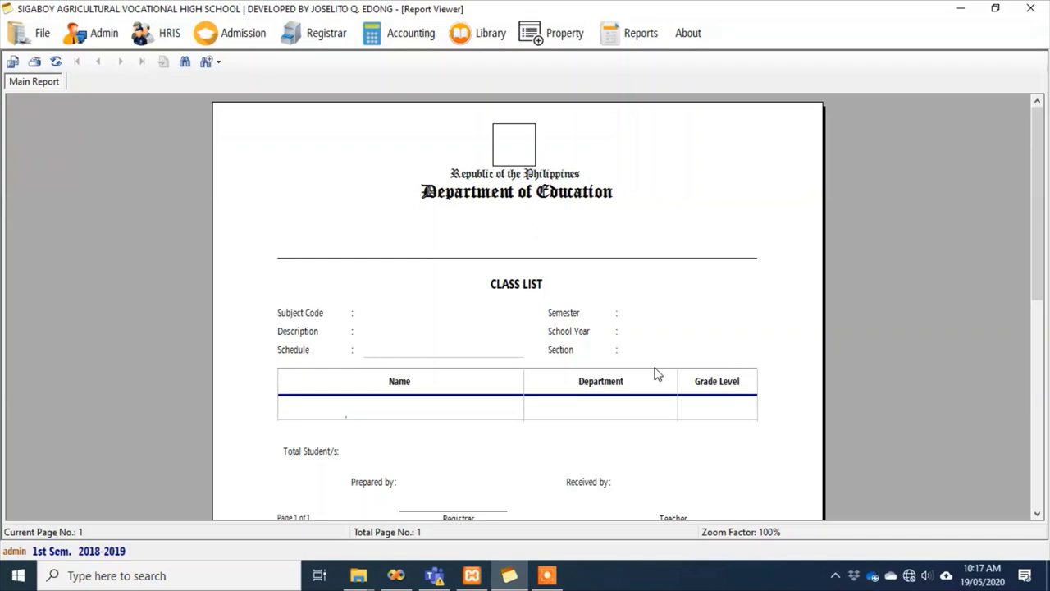
{"action": "scroll", "coordinate": [727, 352], "scroll_direction": "down", "scroll_amount": 5}
{"action": "scroll", "coordinate": [781, 379], "scroll_direction": "up", "scroll_amount": 5}
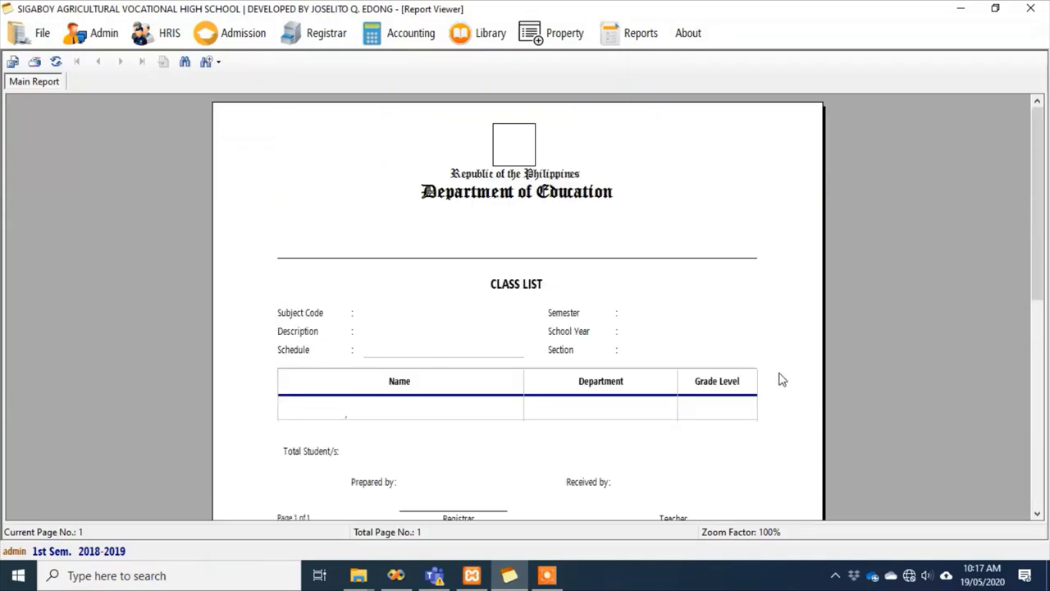
{"action": "left_click", "coordinate": [778, 251]}
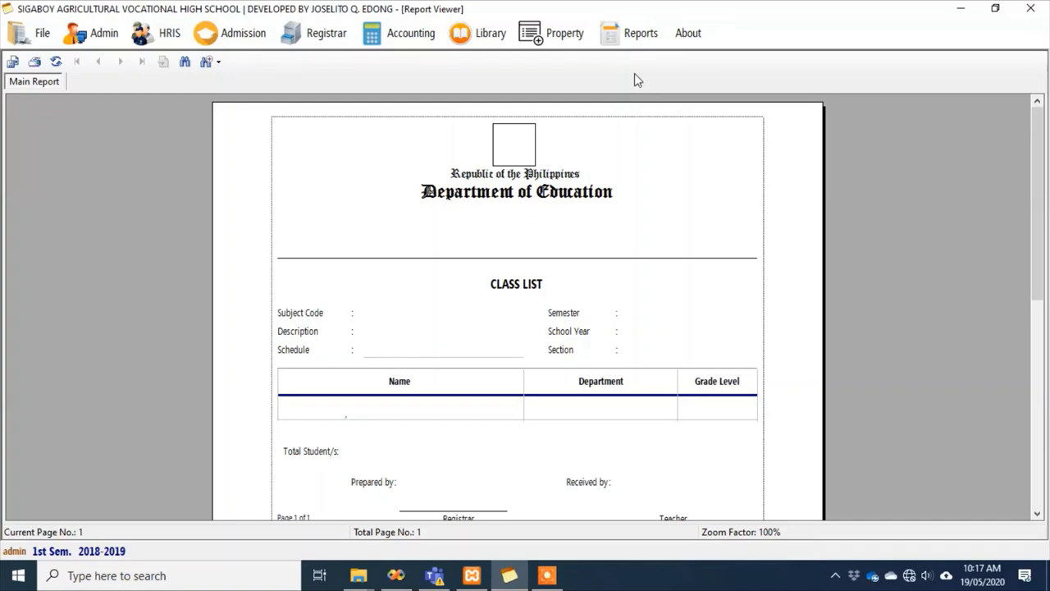
Preview the EAPP class list for section Estrada
{"action": "left_click", "coordinate": [618, 39]}
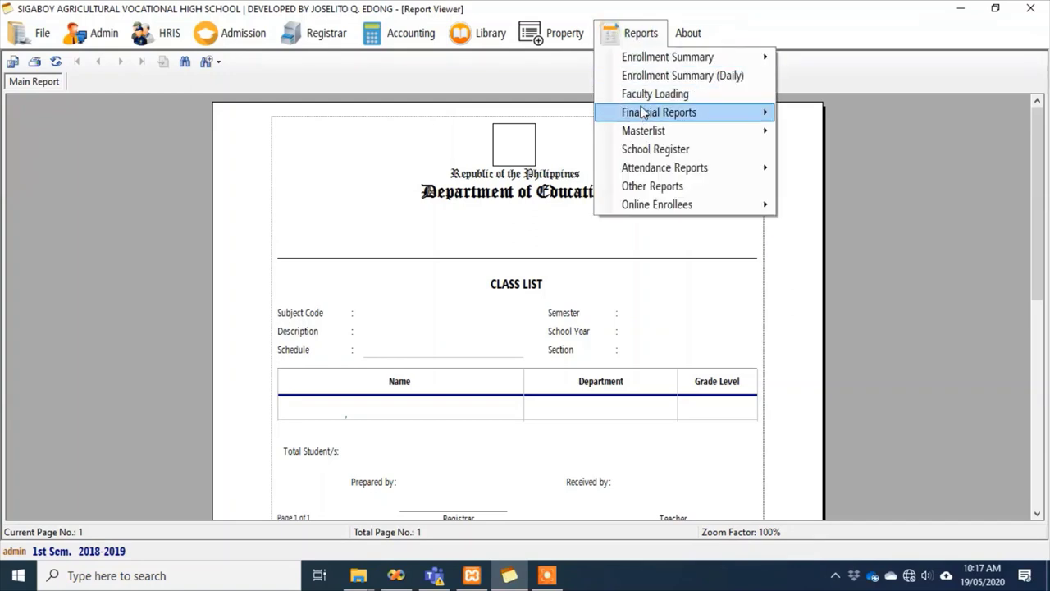
{"action": "mouse_move", "coordinate": [644, 122]}
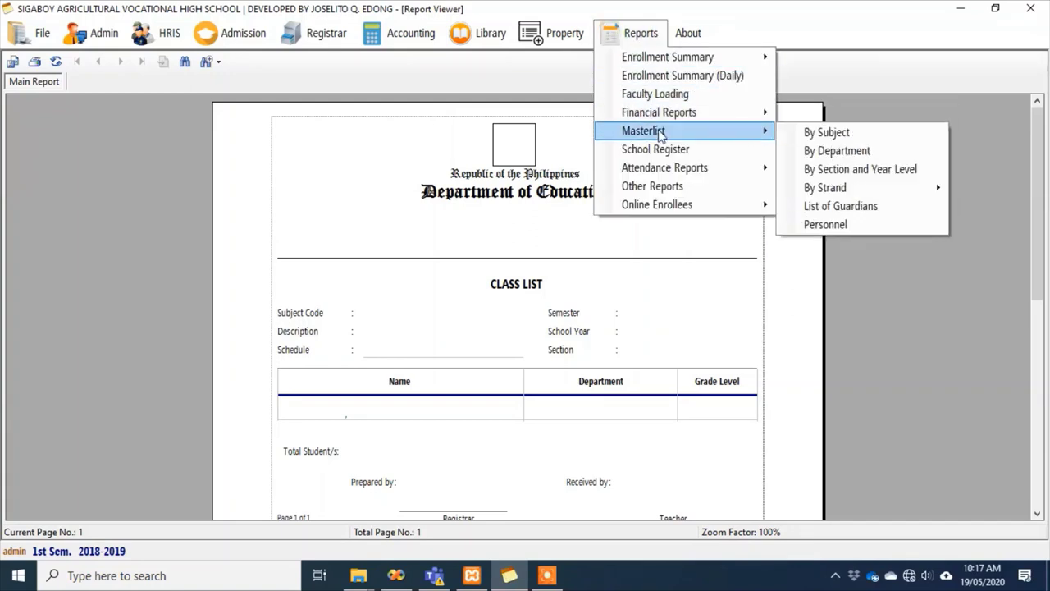
{"action": "left_click", "coordinate": [815, 133]}
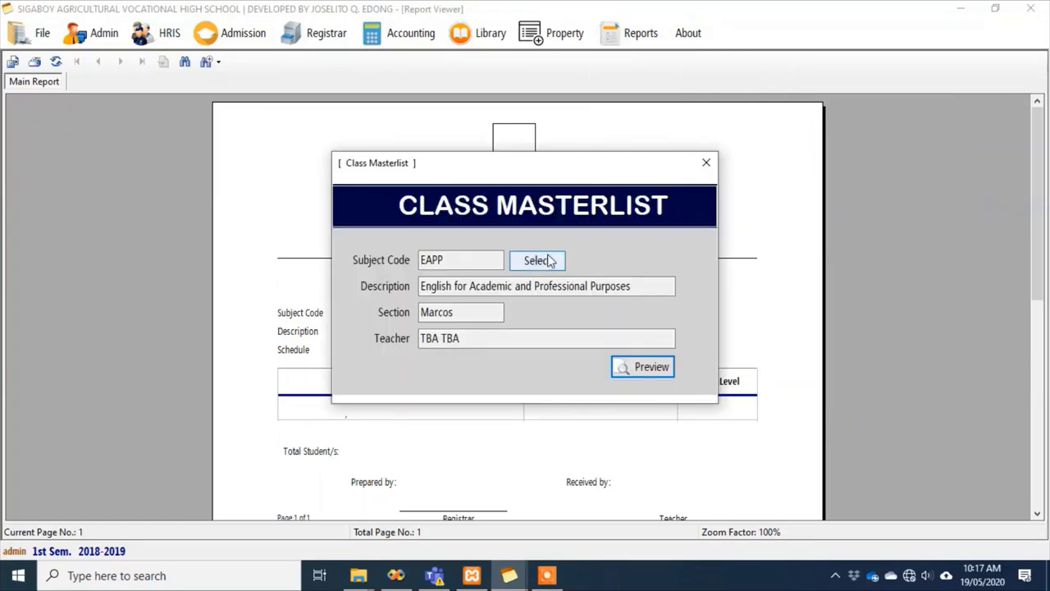
{"action": "left_click", "coordinate": [546, 261]}
{"action": "double_click", "coordinate": [337, 283]}
{"action": "left_click", "coordinate": [635, 370]}
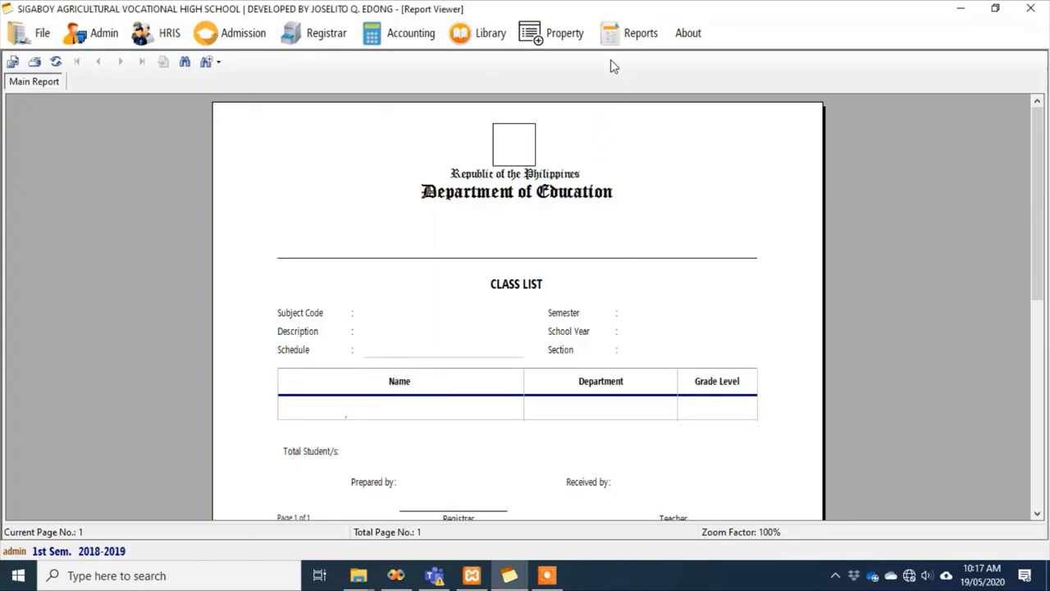
Search 'et' and preview the Empowerment Technologies class list for Estrada, 1st Sem. 2018-2019
{"action": "left_click", "coordinate": [632, 32]}
{"action": "mouse_move", "coordinate": [640, 113]}
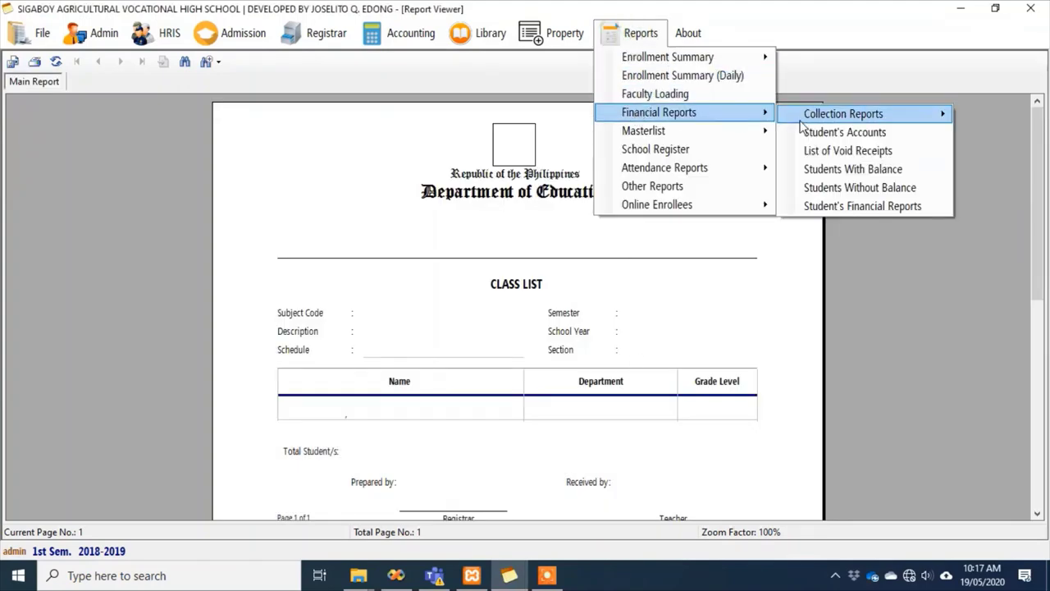
{"action": "mouse_move", "coordinate": [713, 133]}
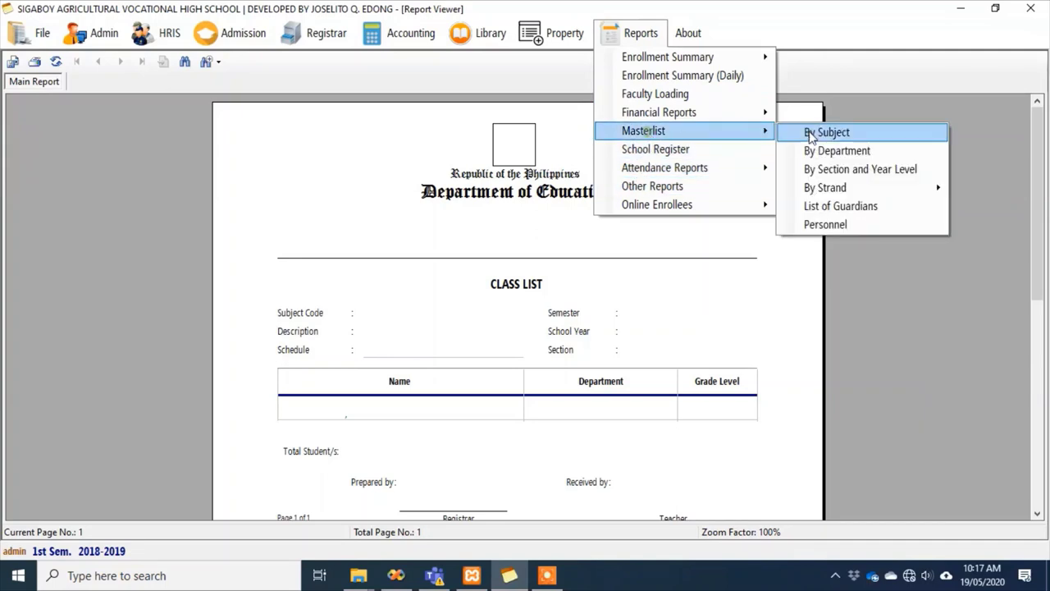
{"action": "left_click", "coordinate": [811, 138]}
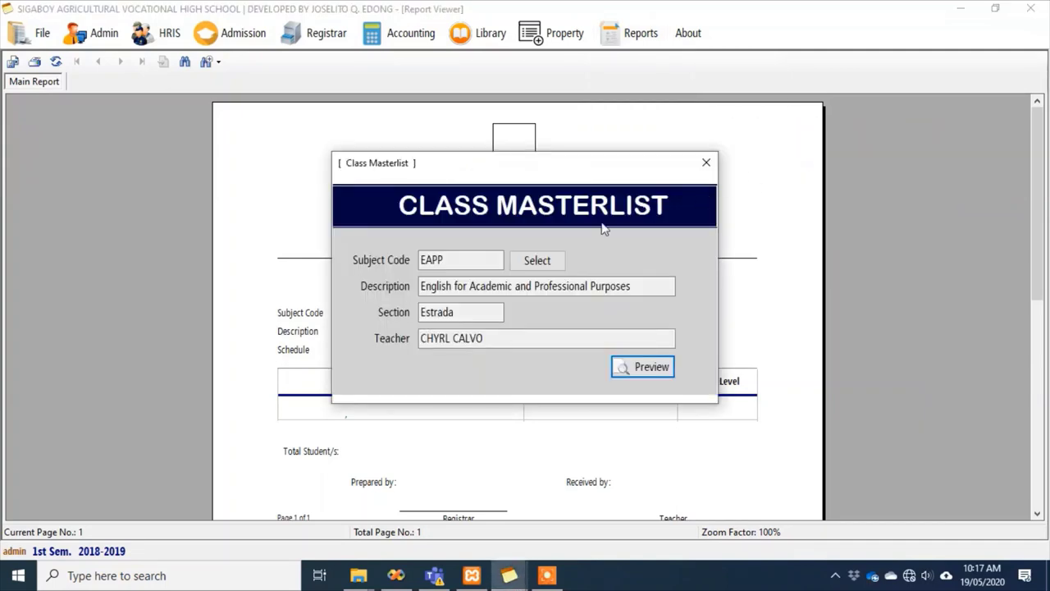
{"action": "left_click", "coordinate": [537, 260]}
{"action": "scroll", "coordinate": [435, 241], "scroll_direction": "down", "scroll_amount": 1}
{"action": "left_click", "coordinate": [425, 216]}
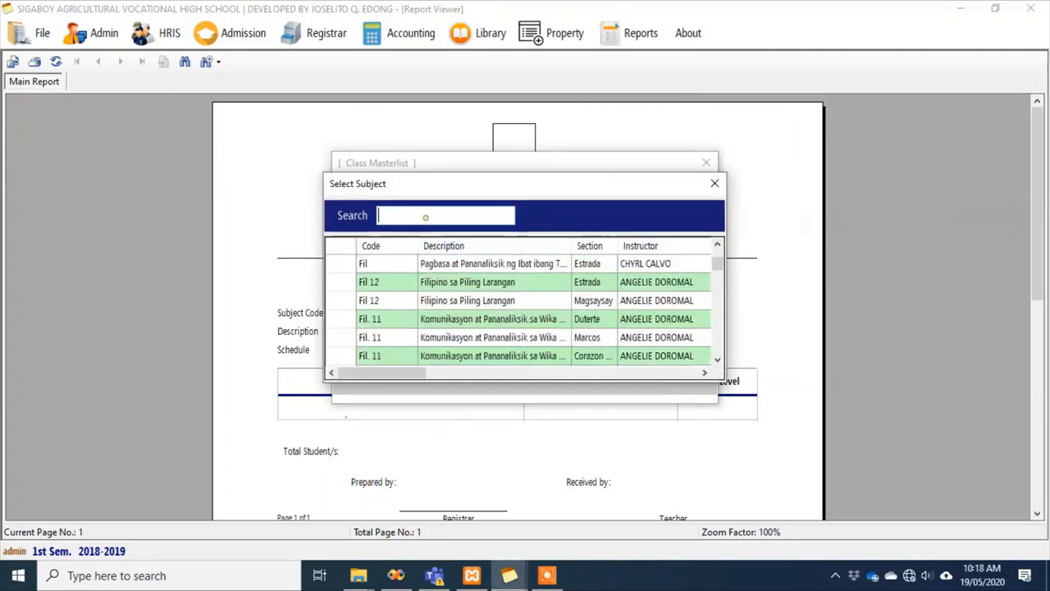
{"action": "type", "text": "et"}
{"action": "double_click", "coordinate": [386, 267]}
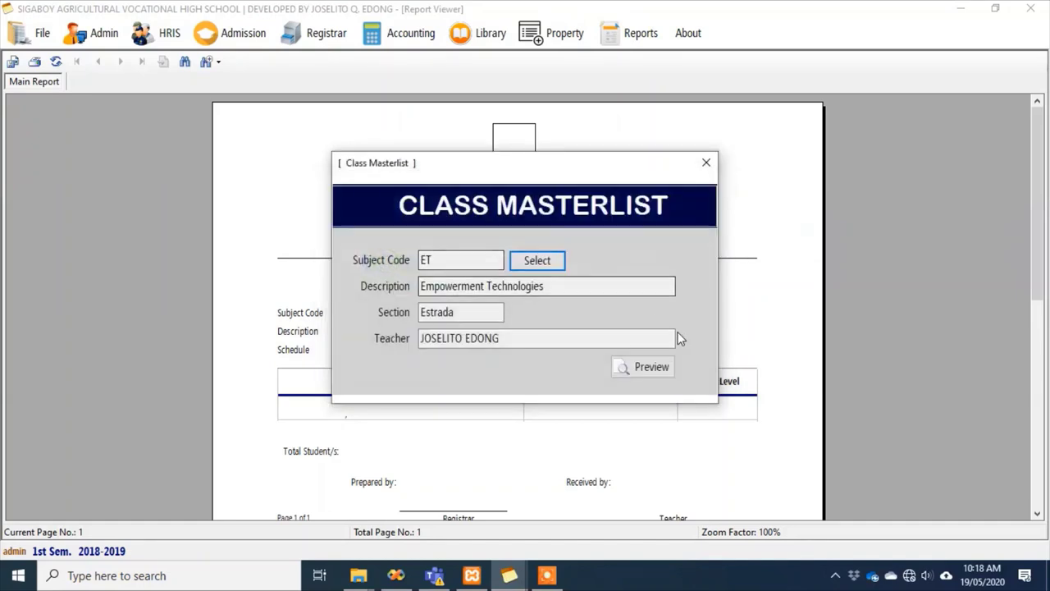
{"action": "left_click", "coordinate": [657, 365]}
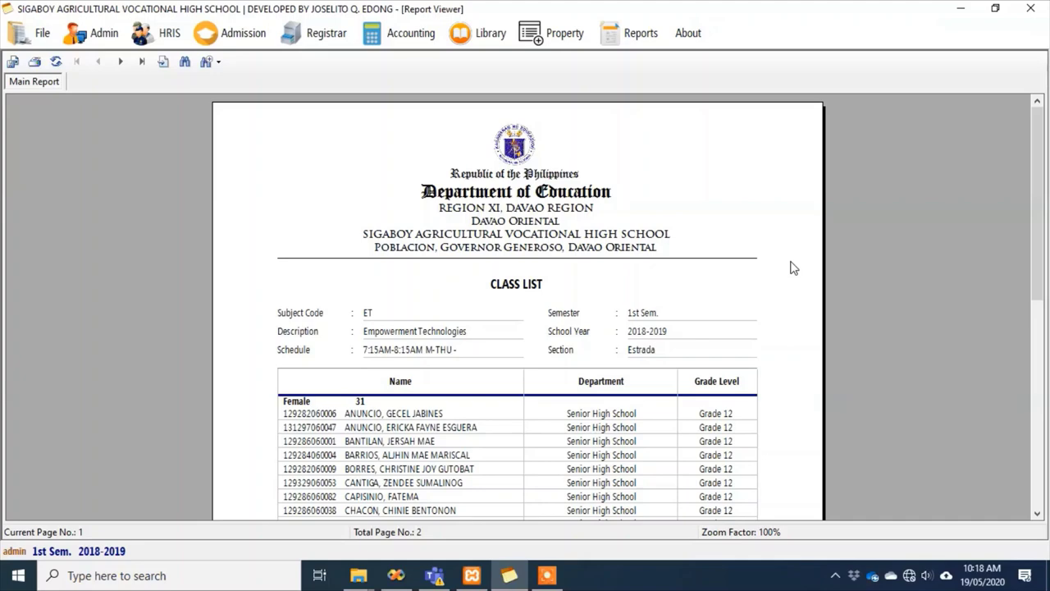
{"action": "scroll", "coordinate": [792, 268], "scroll_direction": "down", "scroll_amount": 3}
{"action": "scroll", "coordinate": [792, 268], "scroll_direction": "down", "scroll_amount": 5}
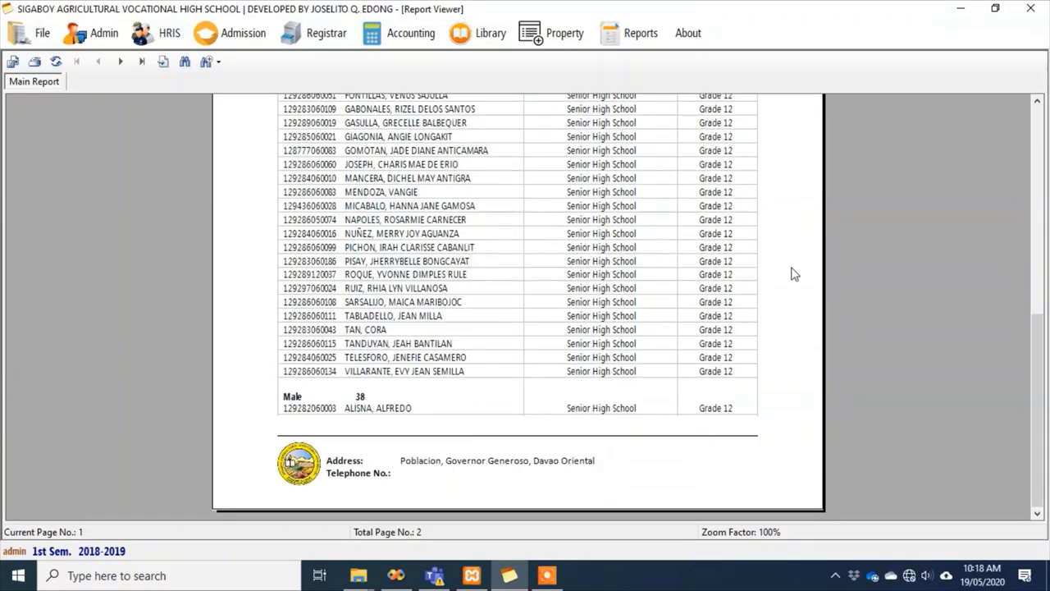
{"action": "scroll", "coordinate": [793, 268], "scroll_direction": "up", "scroll_amount": 7}
{"action": "scroll", "coordinate": [462, 230], "scroll_direction": "down", "scroll_amount": 3}
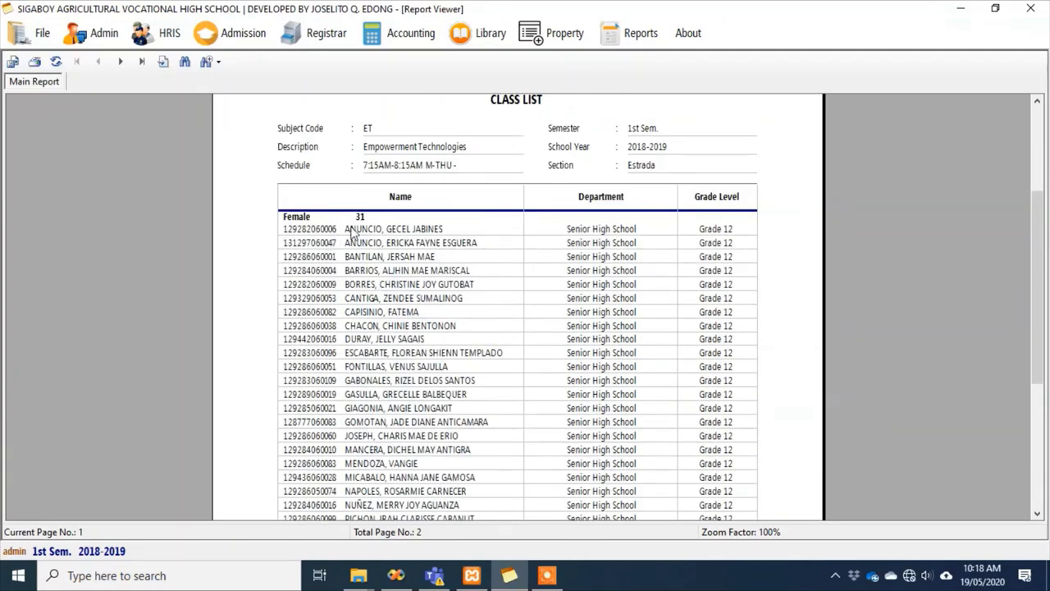
{"action": "scroll", "coordinate": [355, 232], "scroll_direction": "down", "scroll_amount": 5}
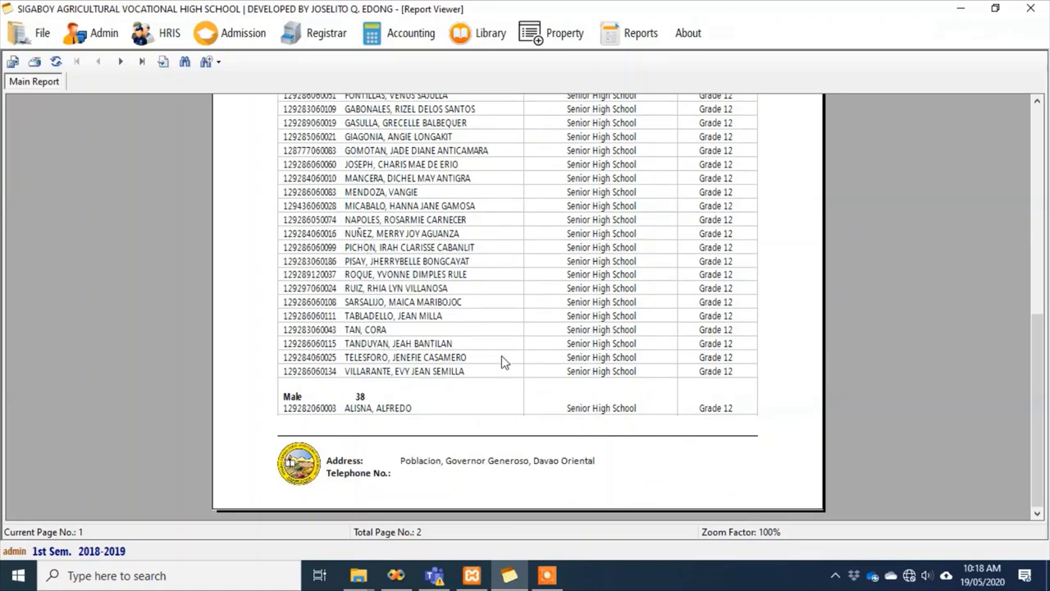
{"action": "scroll", "coordinate": [501, 355], "scroll_direction": "up", "scroll_amount": 8}
Generate the Senior High School student masterlist for SY 2018-2019 and check its last page
{"action": "left_click", "coordinate": [633, 33]}
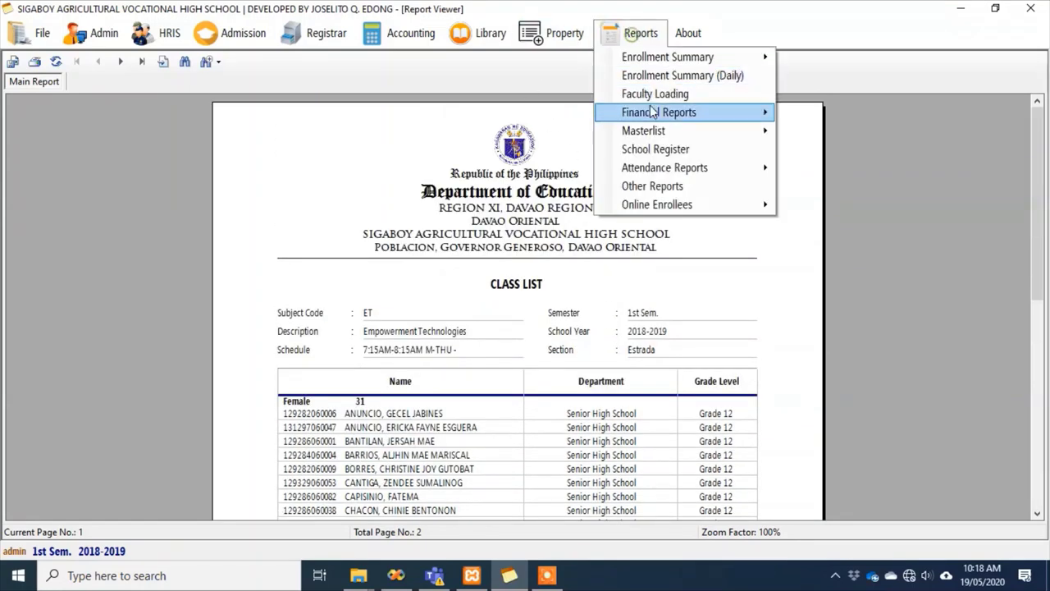
{"action": "mouse_move", "coordinate": [652, 131]}
{"action": "left_click", "coordinate": [846, 153]}
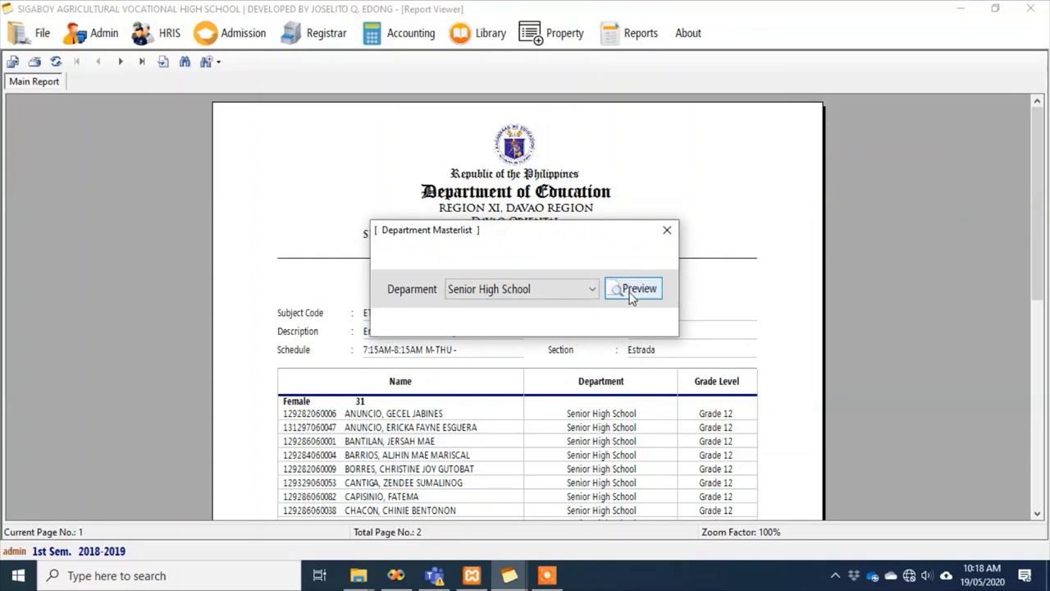
{"action": "left_click", "coordinate": [631, 294]}
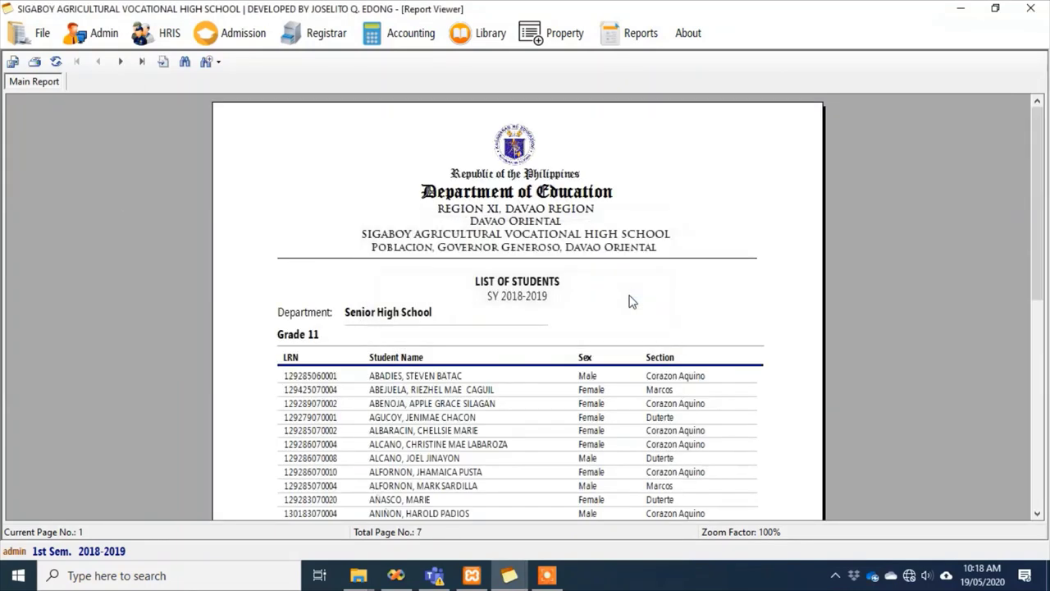
{"action": "mouse_move", "coordinate": [1046, 190]}
{"action": "left_mouse_down"}
{"action": "mouse_move", "coordinate": [1038, 381]}
{"action": "mouse_move", "coordinate": [1037, 191]}
{"action": "left_mouse_up"}
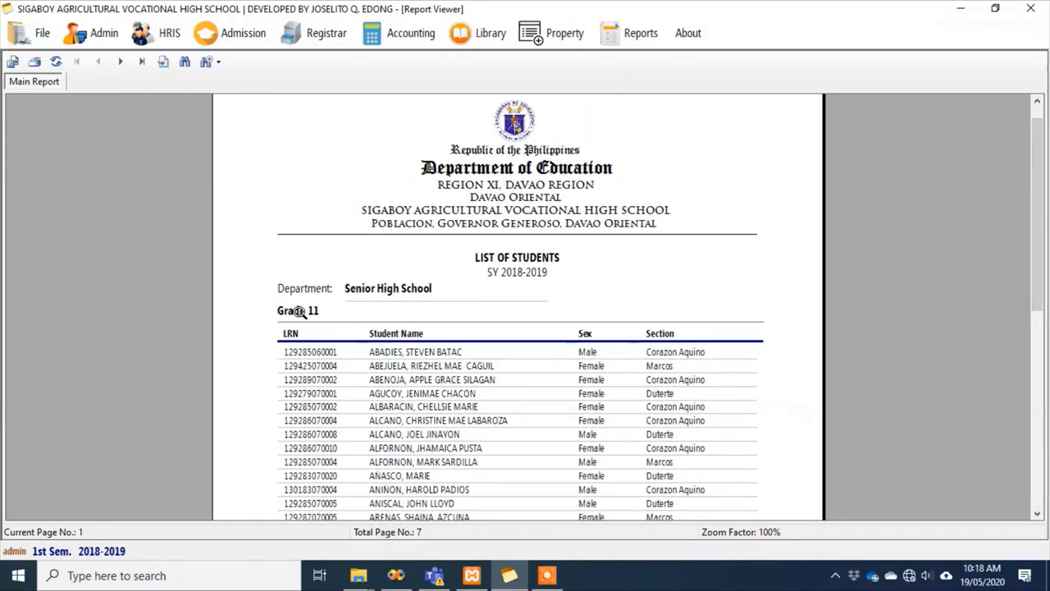
{"action": "scroll", "coordinate": [300, 310], "scroll_direction": "down", "scroll_amount": 5}
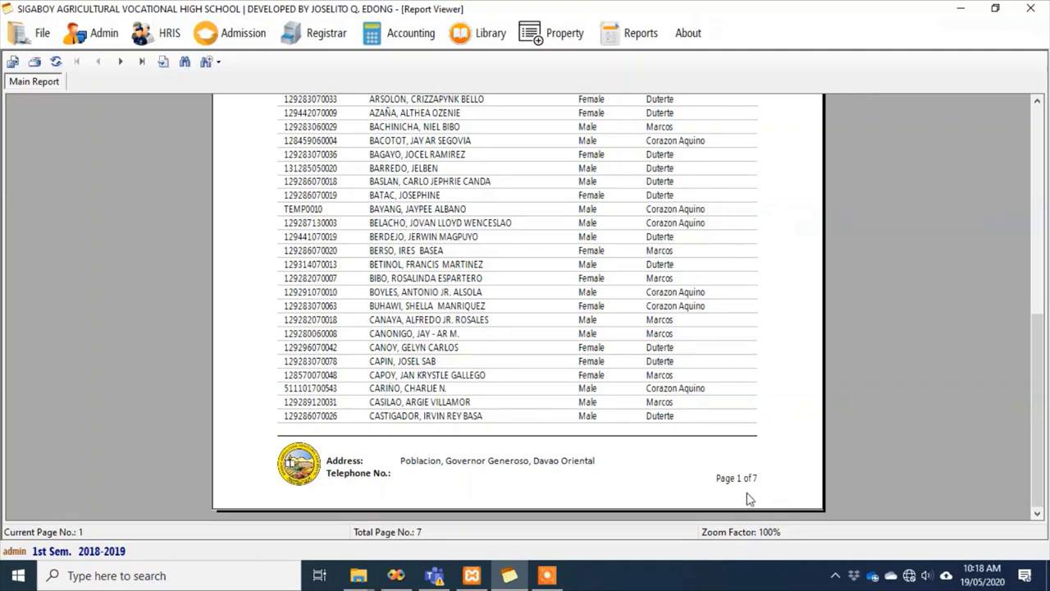
{"action": "left_click", "coordinate": [140, 63]}
{"action": "scroll", "coordinate": [462, 291], "scroll_direction": "down", "scroll_amount": 5}
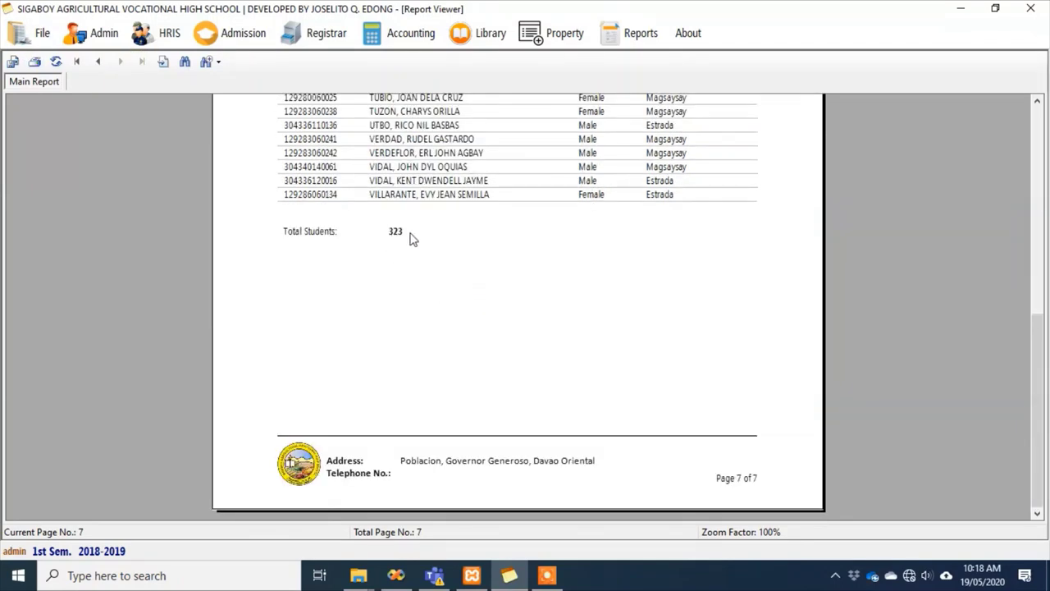
{"action": "scroll", "coordinate": [666, 233], "scroll_direction": "up", "scroll_amount": 5}
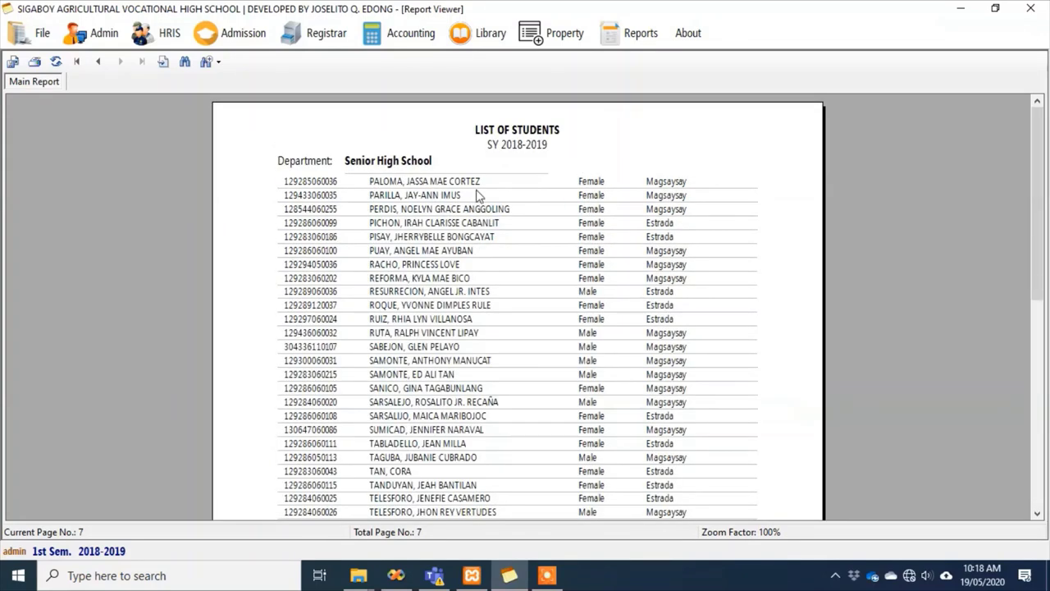
Reopen the masterlist by department and keep Senior High School as the department
{"action": "left_click", "coordinate": [617, 39]}
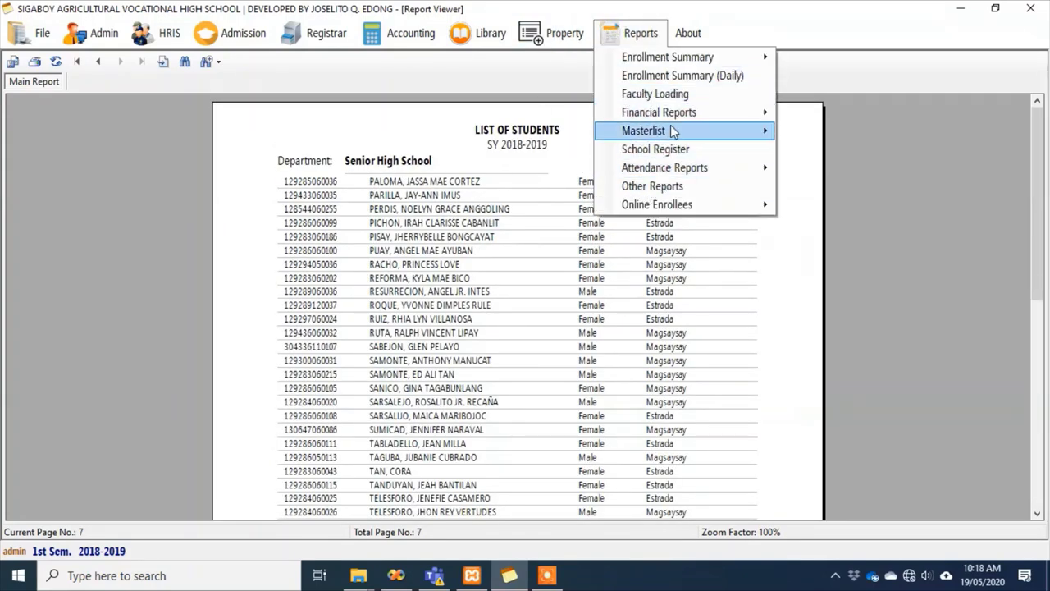
{"action": "mouse_move", "coordinate": [684, 138]}
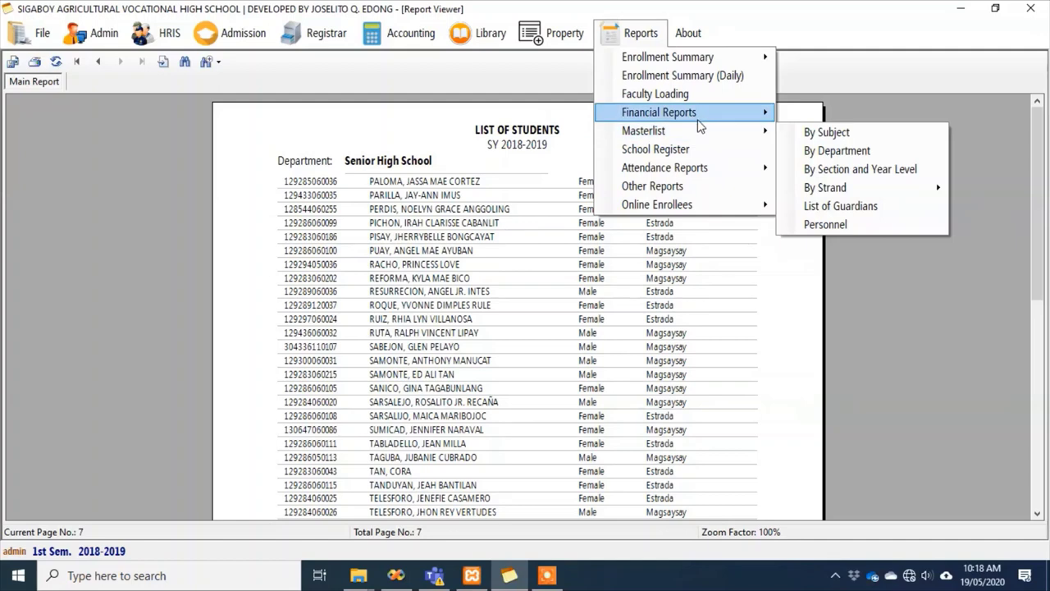
{"action": "mouse_move", "coordinate": [716, 125]}
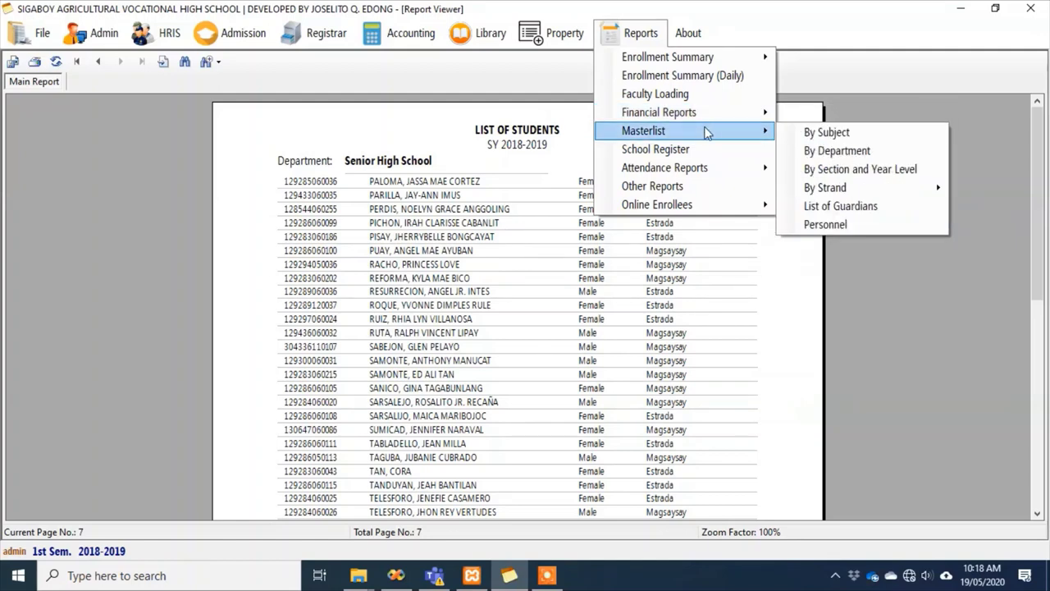
{"action": "left_click", "coordinate": [838, 151]}
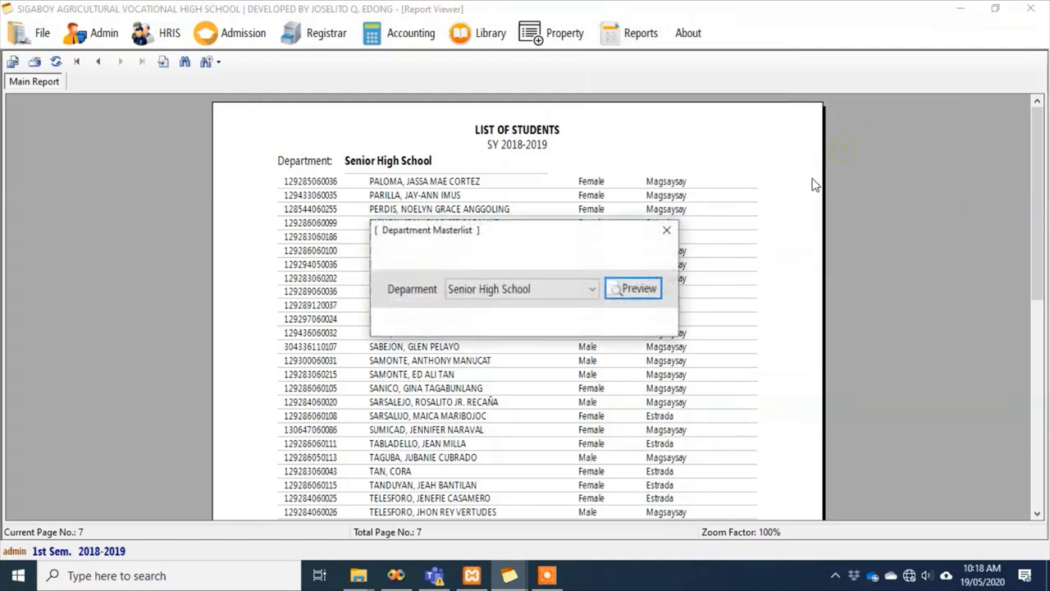
{"action": "left_click", "coordinate": [591, 288]}
{"action": "left_click", "coordinate": [589, 307]}
{"action": "left_click", "coordinate": [590, 297]}
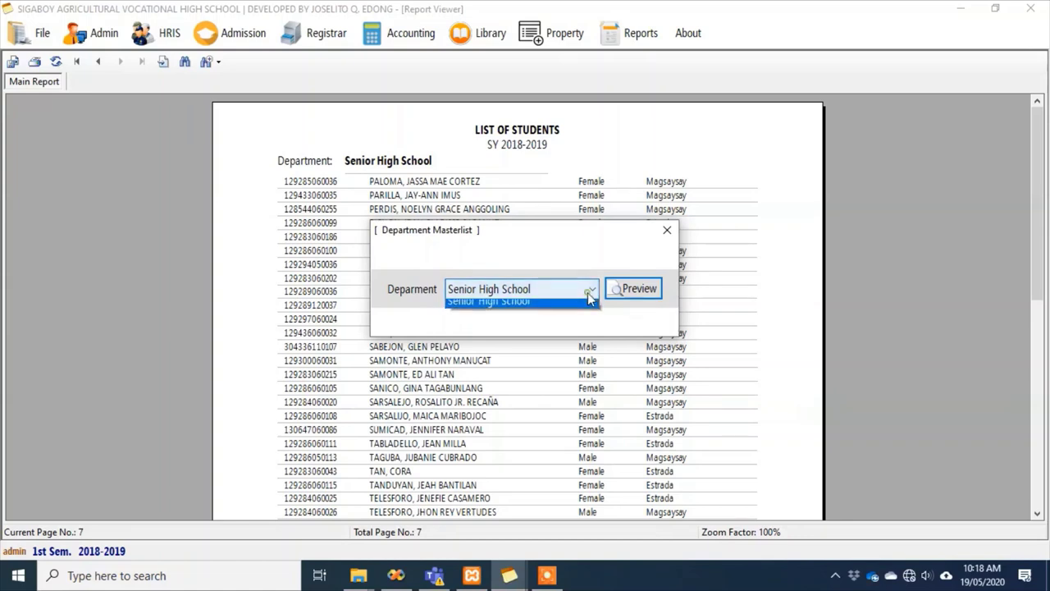
{"action": "left_click", "coordinate": [588, 300]}
{"action": "left_click", "coordinate": [584, 297]}
{"action": "left_click", "coordinate": [578, 315]}
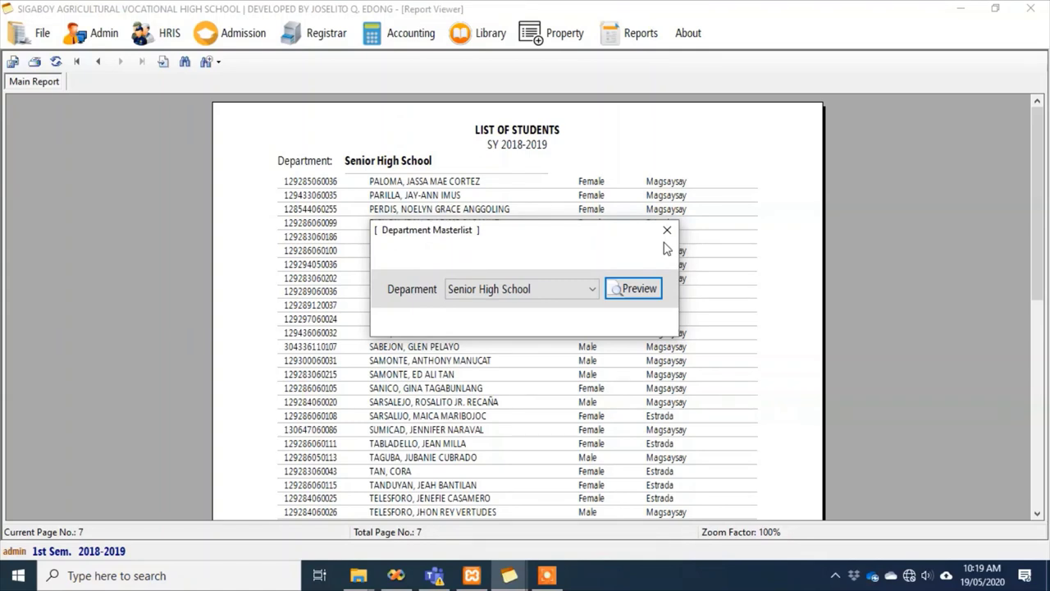
Preview the by-section-and-year-level masterlist for Senior High Grade 11 Corazon Aquino
{"action": "left_click", "coordinate": [667, 230]}
{"action": "left_click", "coordinate": [633, 31]}
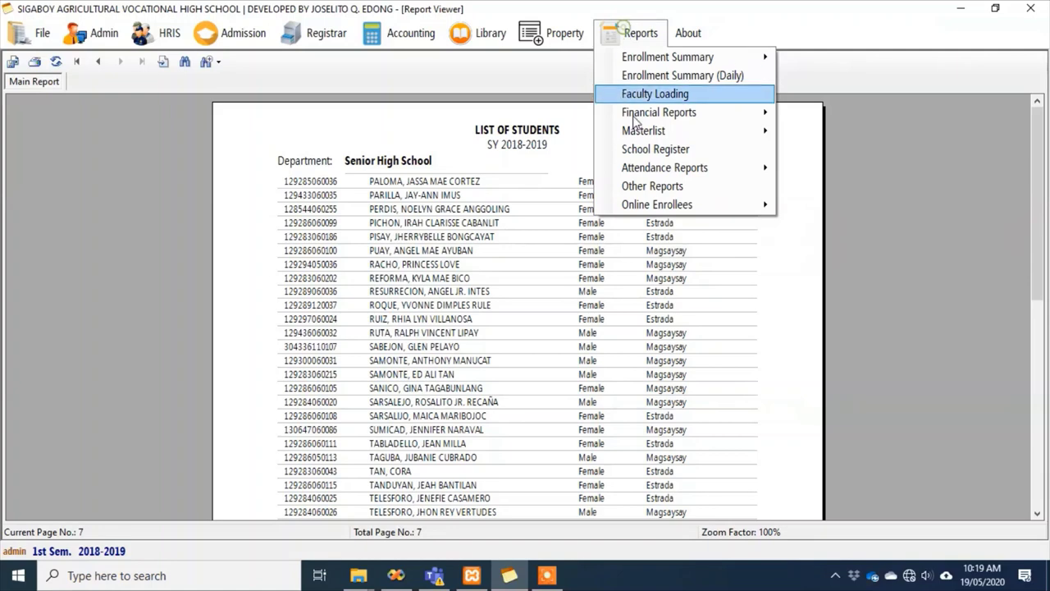
{"action": "mouse_move", "coordinate": [645, 134]}
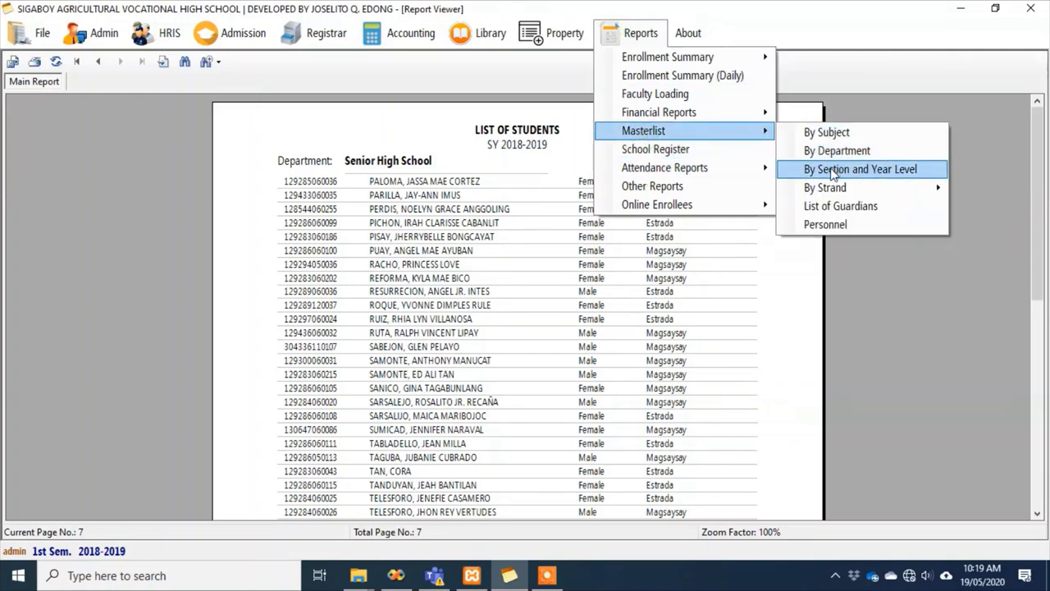
{"action": "left_click", "coordinate": [833, 170]}
{"action": "left_click", "coordinate": [660, 337]}
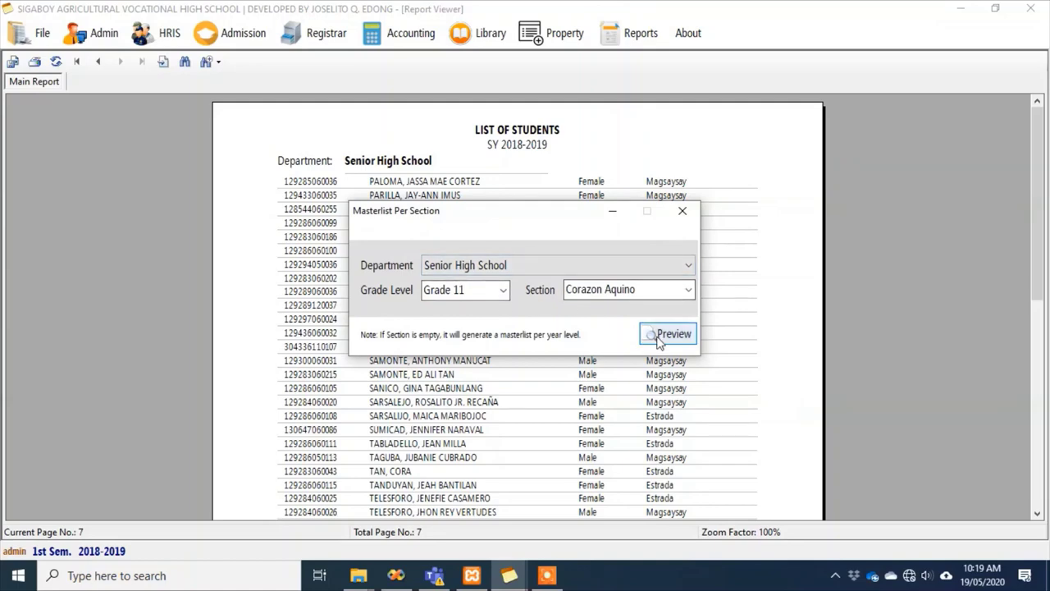
Page through both pages of the Corazon Aquino students' list (32 female, 32 male)
{"action": "left_click", "coordinate": [681, 211]}
{"action": "scroll", "coordinate": [696, 298], "scroll_direction": "down", "scroll_amount": 10}
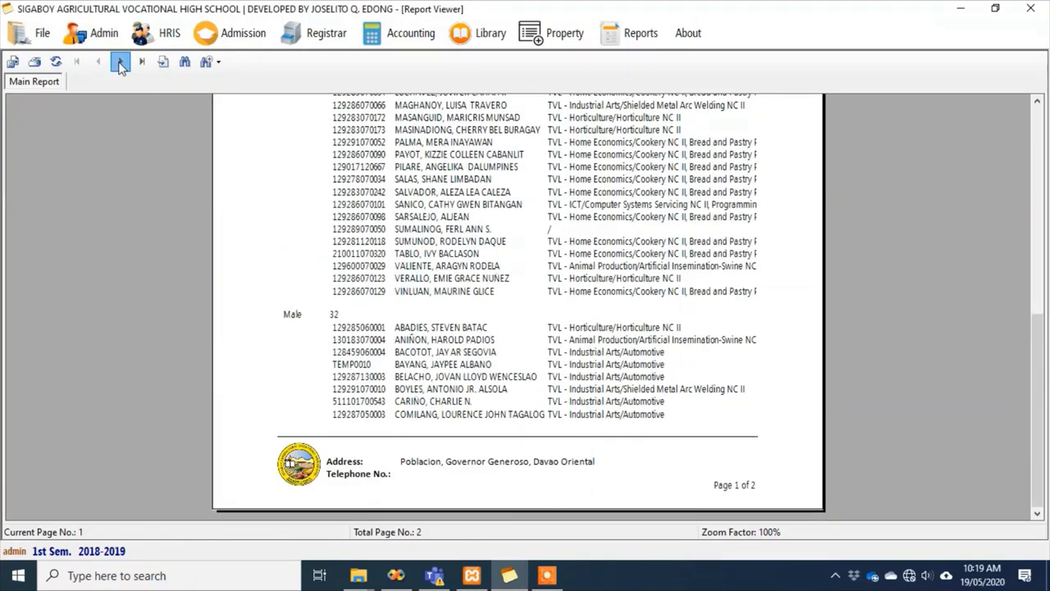
{"action": "left_click", "coordinate": [120, 61]}
{"action": "scroll", "coordinate": [184, 146], "scroll_direction": "down", "scroll_amount": 3}
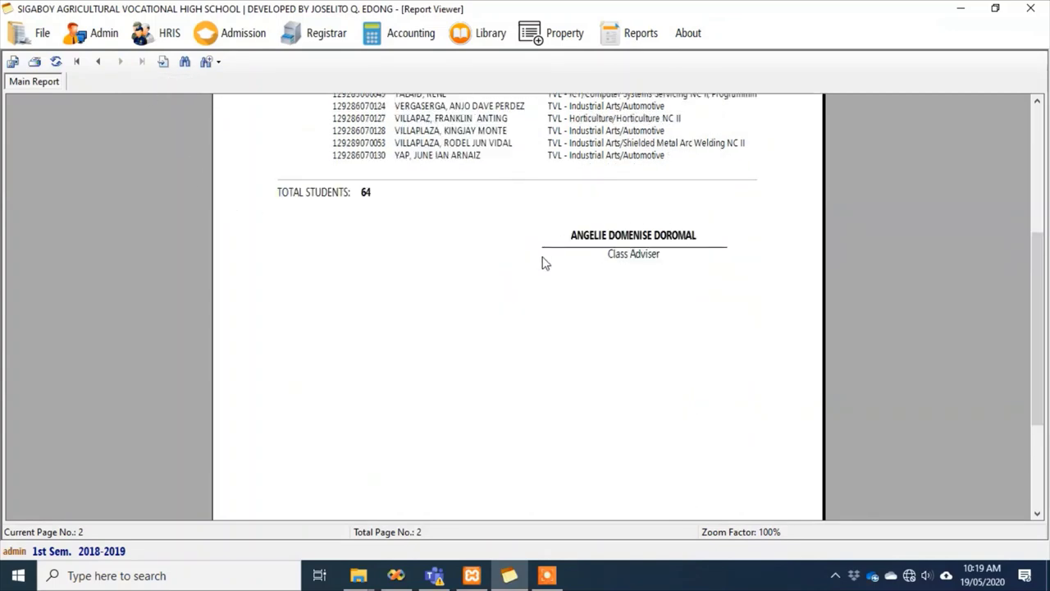
{"action": "scroll", "coordinate": [661, 305], "scroll_direction": "up", "scroll_amount": 3}
{"action": "scroll", "coordinate": [648, 297], "scroll_direction": "up", "scroll_amount": 2}
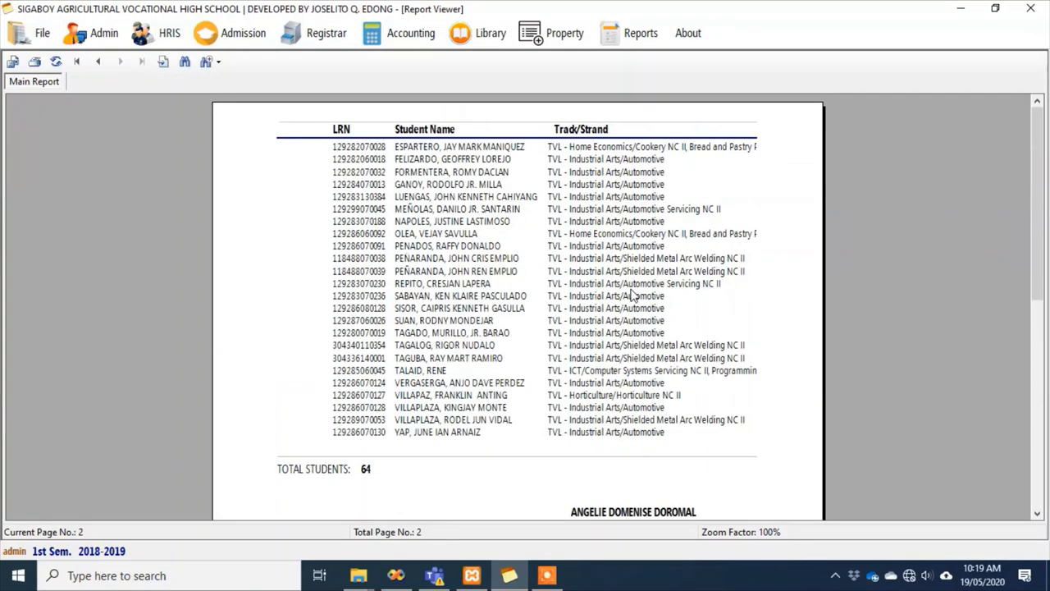
{"action": "left_click", "coordinate": [98, 61]}
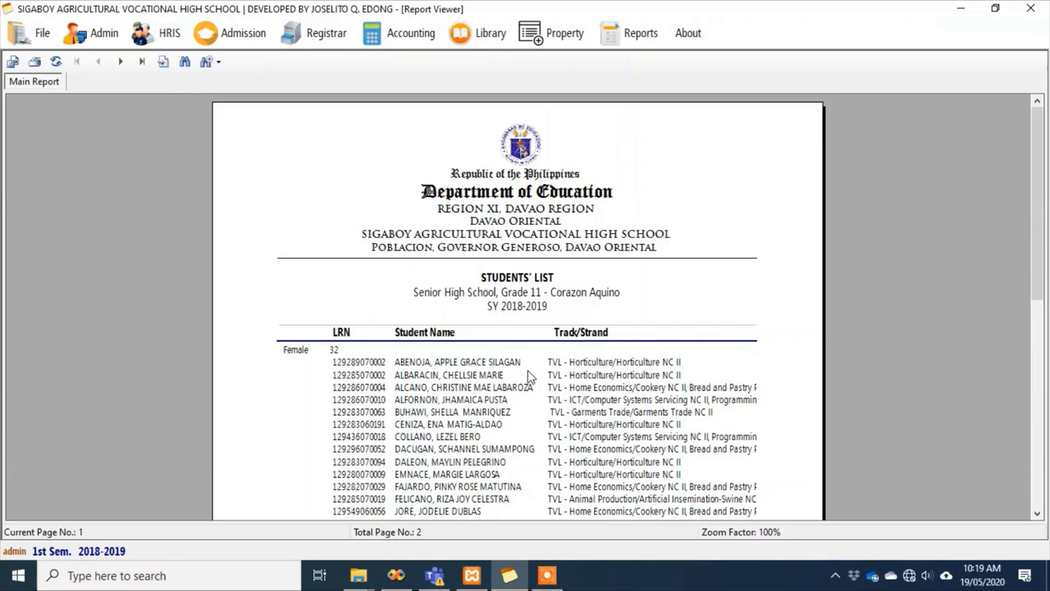
{"action": "scroll", "coordinate": [529, 376], "scroll_direction": "down", "scroll_amount": 6}
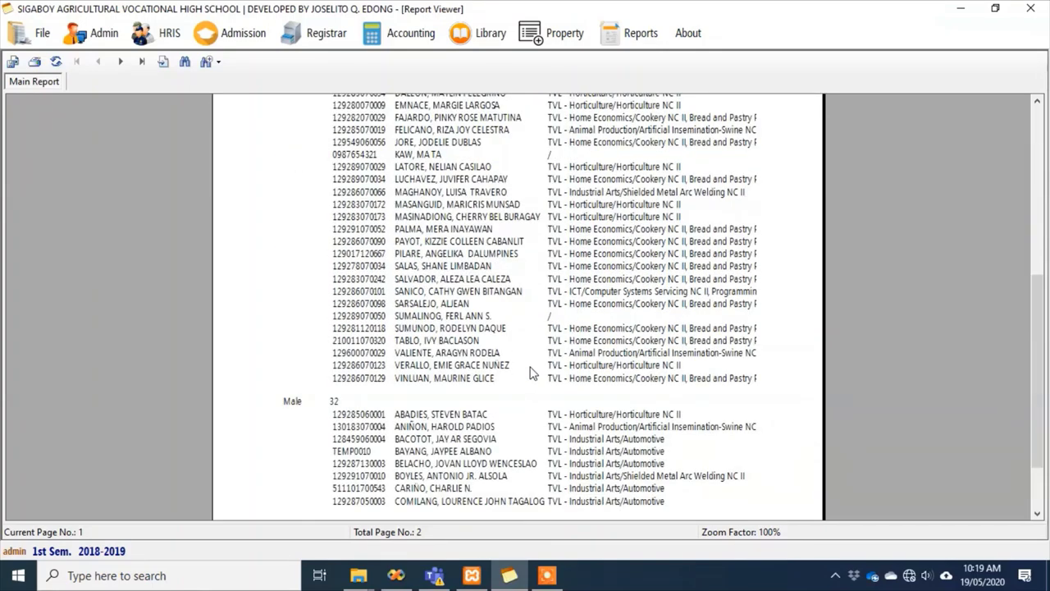
{"action": "scroll", "coordinate": [530, 372], "scroll_direction": "up", "scroll_amount": 3}
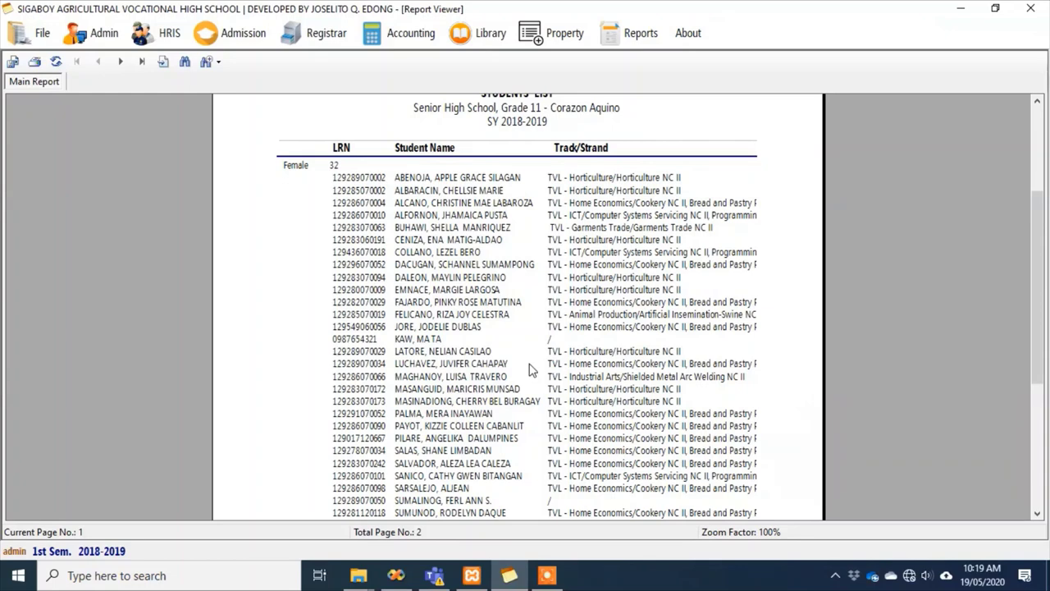
{"action": "scroll", "coordinate": [530, 363], "scroll_direction": "up", "scroll_amount": 3}
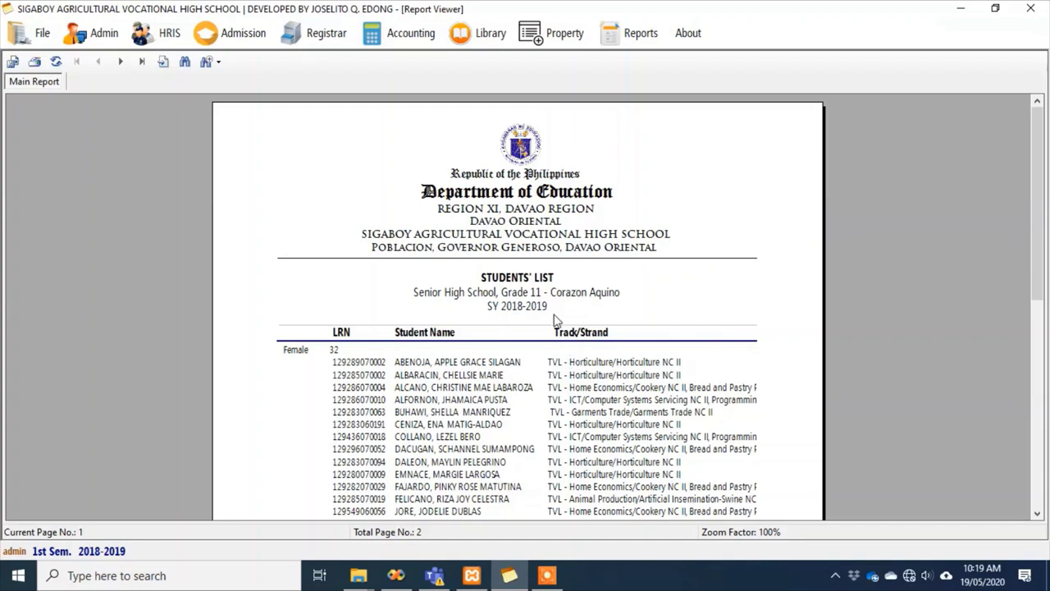
Start a per-year-and-section strand masterlist for Computer Systems Servicing, Grade 12
{"action": "left_click", "coordinate": [636, 35]}
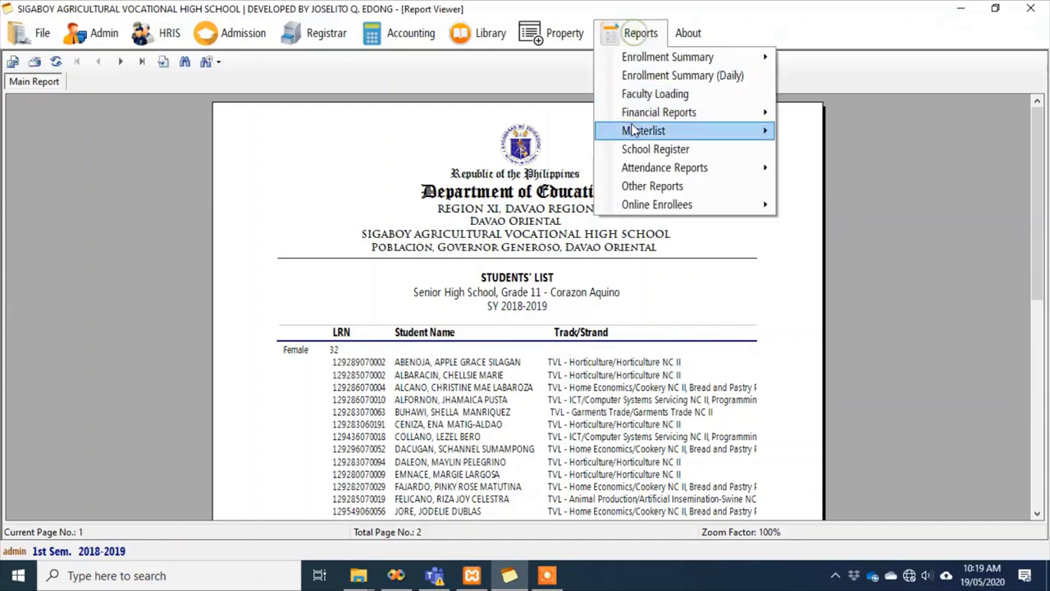
{"action": "mouse_move", "coordinate": [636, 131]}
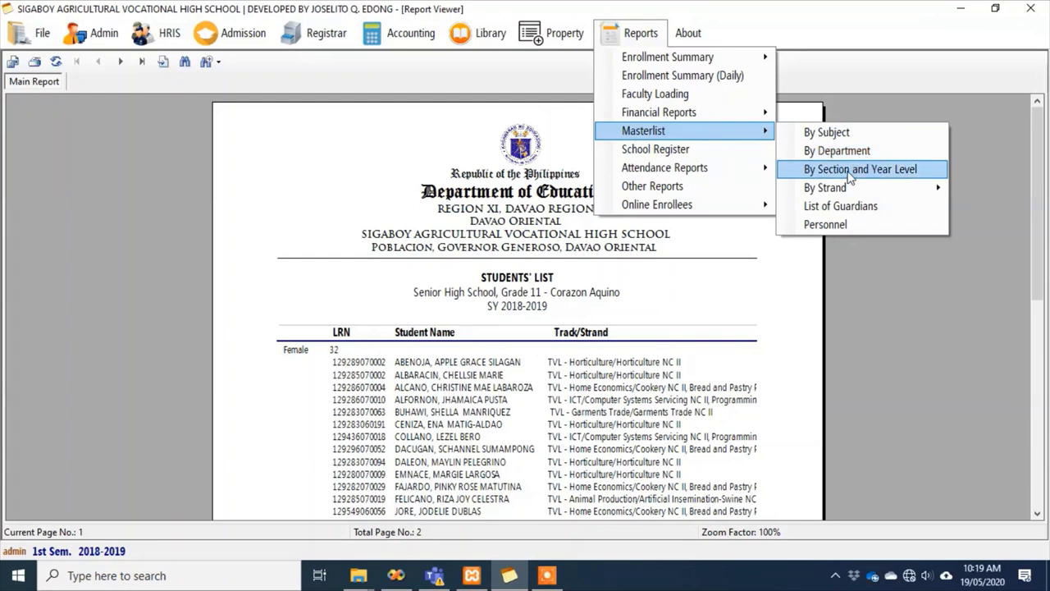
{"action": "mouse_move", "coordinate": [803, 191]}
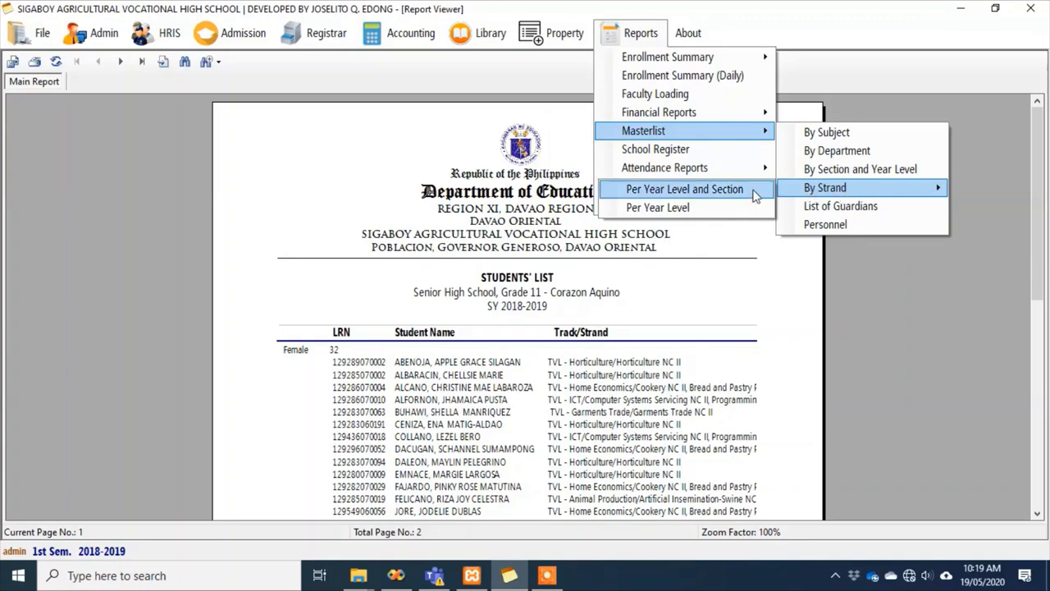
{"action": "left_click", "coordinate": [703, 197]}
{"action": "left_click", "coordinate": [663, 258]}
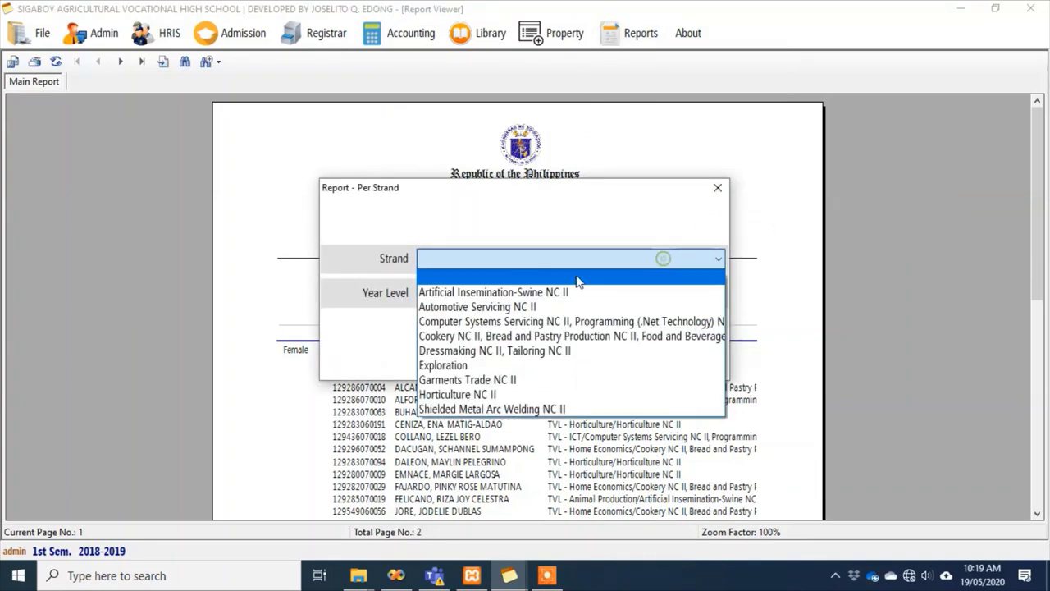
{"action": "left_click", "coordinate": [497, 322]}
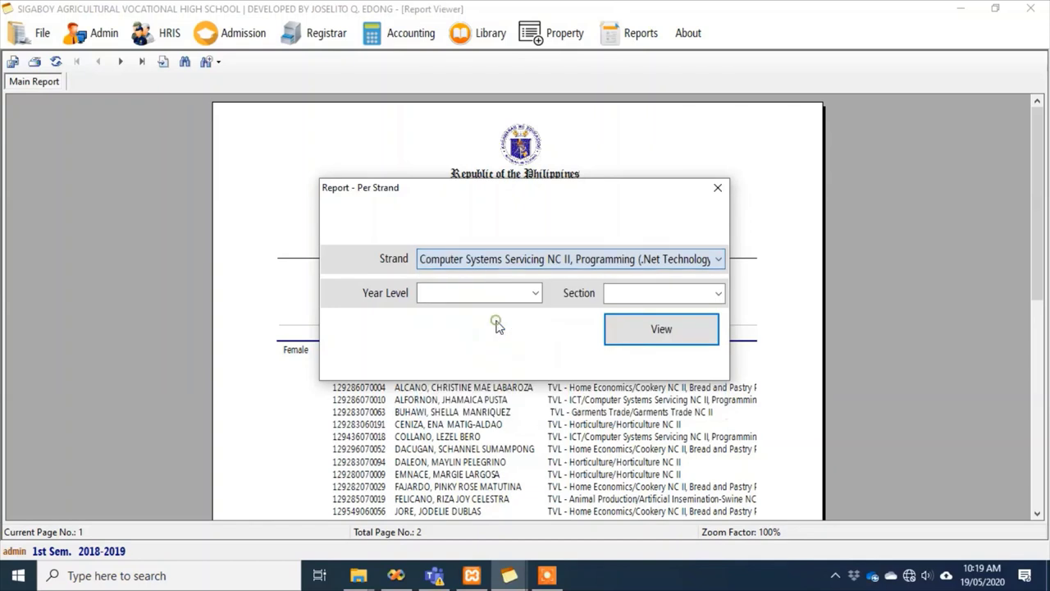
{"action": "left_click", "coordinate": [535, 293]}
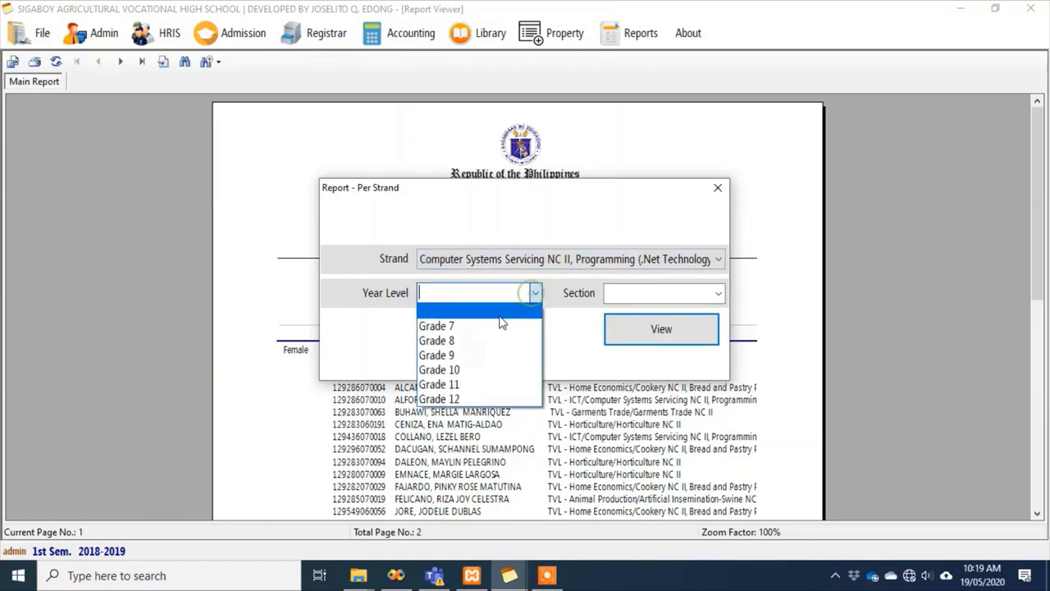
{"action": "left_click", "coordinate": [478, 399]}
Choose section Estrada and view the 12-student Grade 12 strand list
{"action": "left_click", "coordinate": [694, 295]}
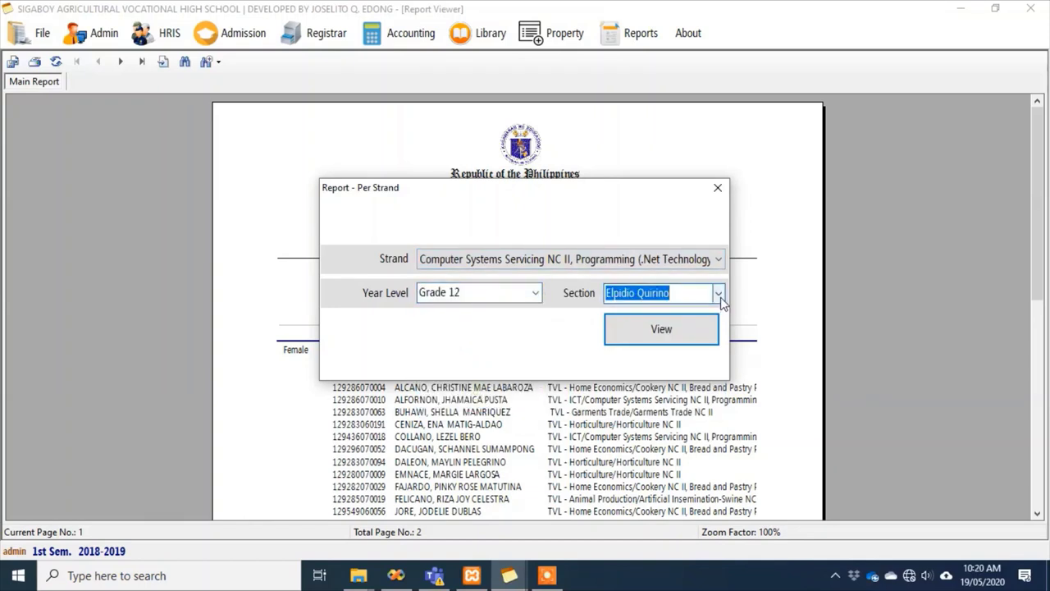
{"action": "left_click", "coordinate": [719, 293]}
{"action": "left_click", "coordinate": [646, 326]}
{"action": "left_click", "coordinate": [662, 336]}
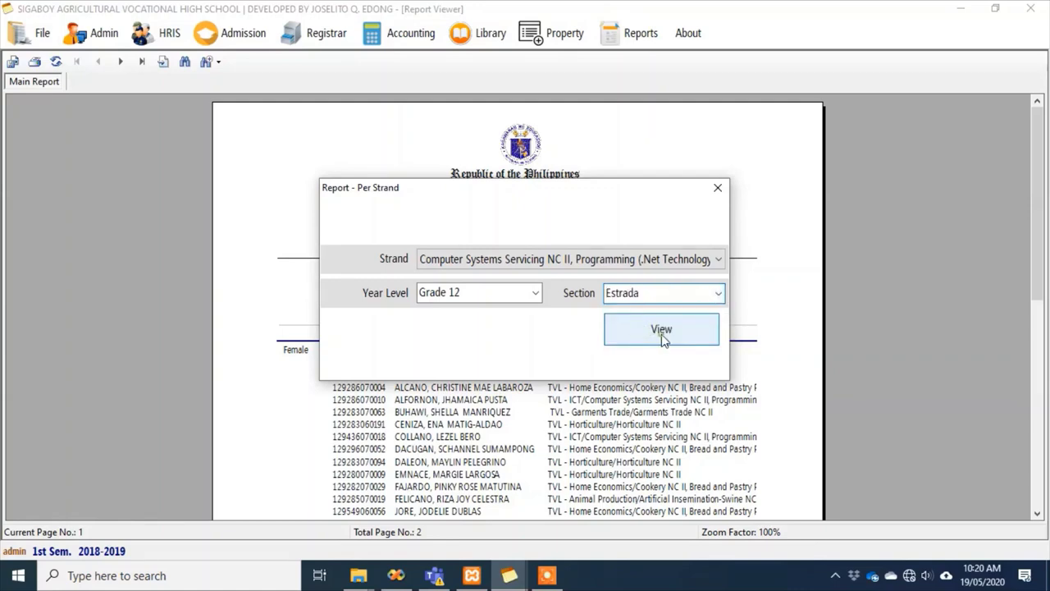
{"action": "left_click", "coordinate": [663, 336]}
{"action": "scroll", "coordinate": [810, 323], "scroll_direction": "down", "scroll_amount": 3}
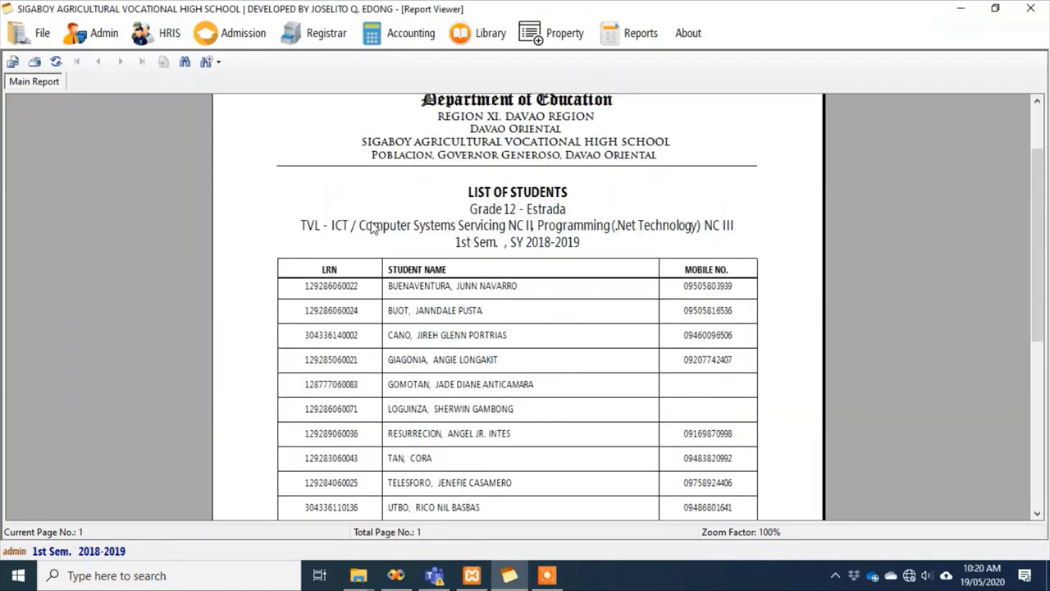
{"action": "scroll", "coordinate": [724, 230], "scroll_direction": "up", "scroll_amount": 1}
{"action": "scroll", "coordinate": [722, 234], "scroll_direction": "down", "scroll_amount": 3}
{"action": "scroll", "coordinate": [719, 239], "scroll_direction": "down", "scroll_amount": 5}
{"action": "scroll", "coordinate": [720, 244], "scroll_direction": "up", "scroll_amount": 6}
{"action": "left_click", "coordinate": [634, 31]}
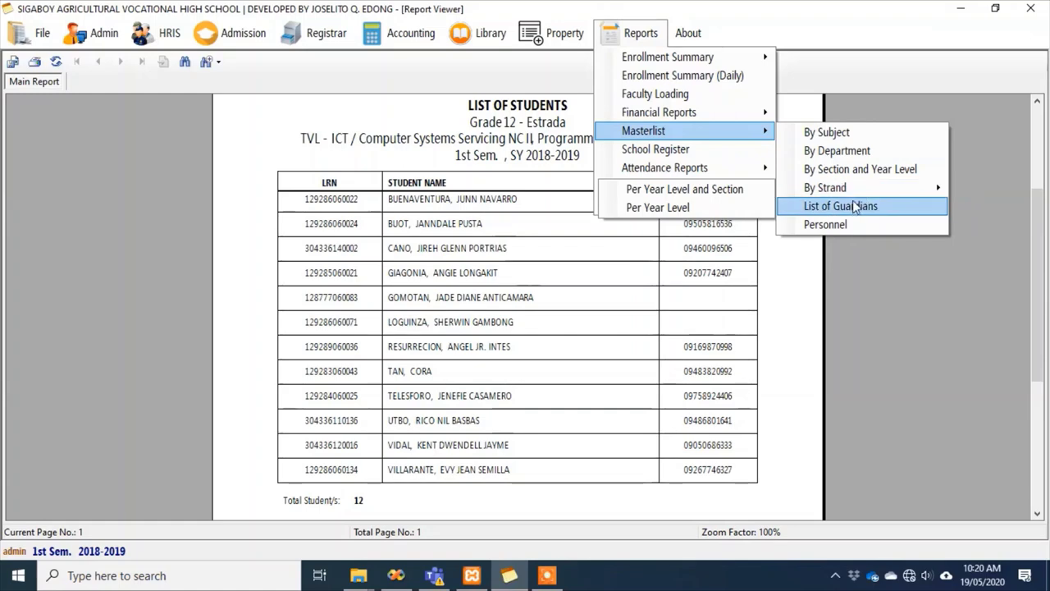
{"action": "left_click", "coordinate": [853, 206]}
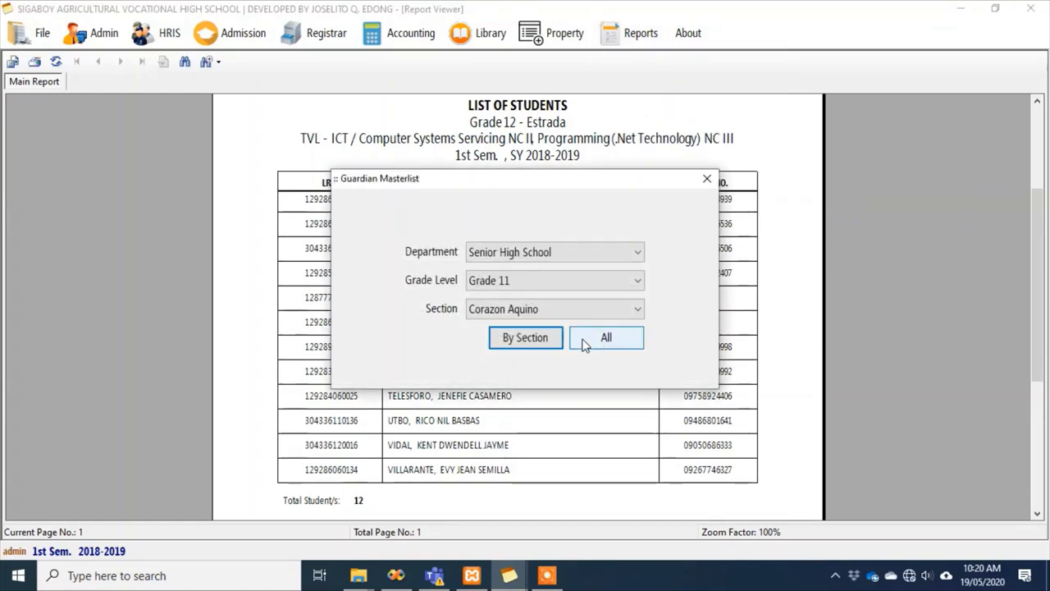
{"action": "left_click", "coordinate": [536, 342]}
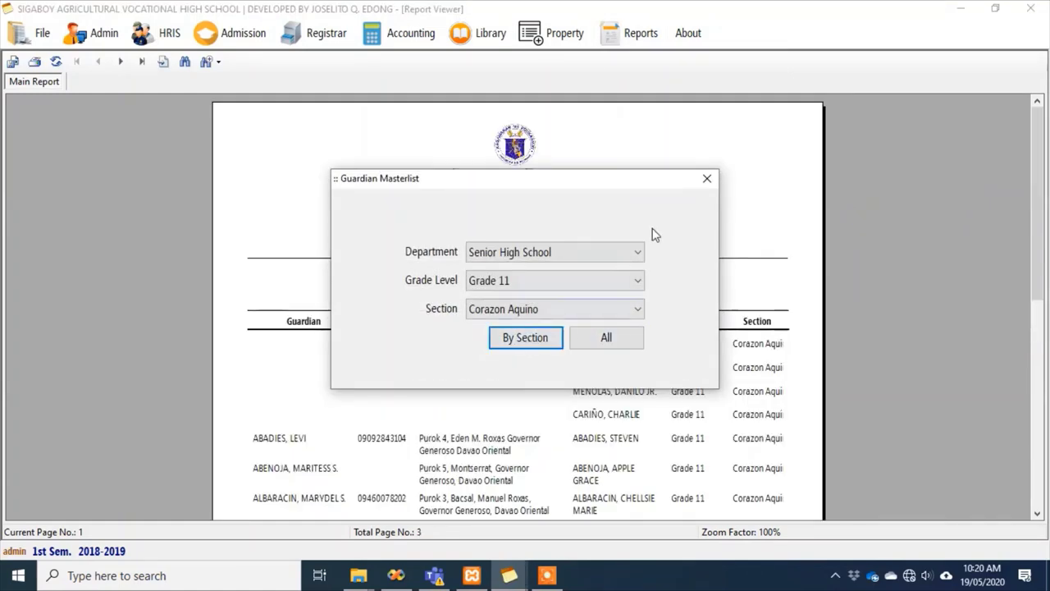
{"action": "left_click", "coordinate": [705, 180]}
{"action": "scroll", "coordinate": [680, 277], "scroll_direction": "down", "scroll_amount": 4}
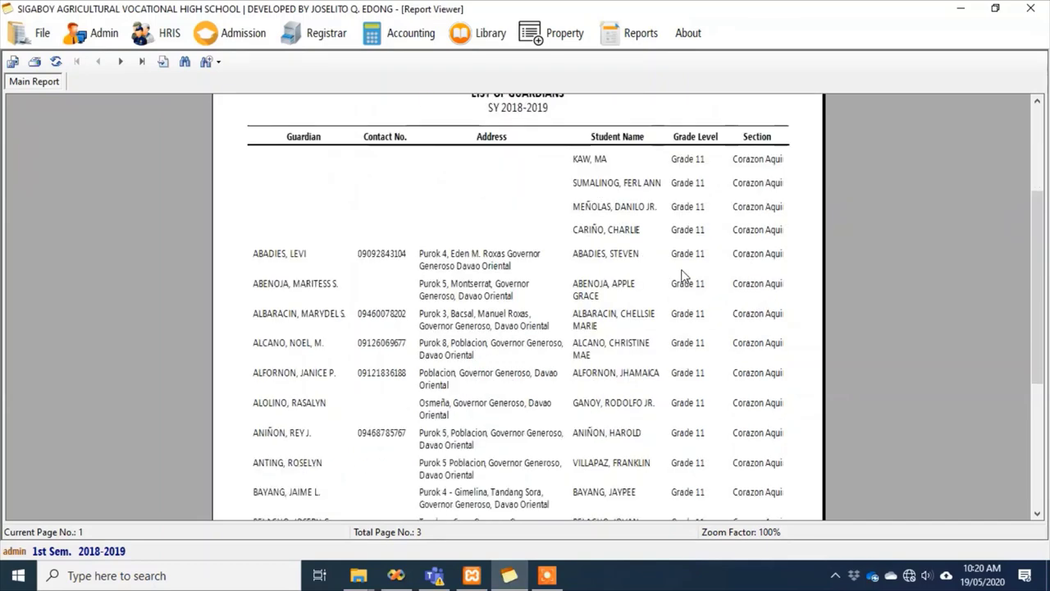
{"action": "scroll", "coordinate": [681, 277], "scroll_direction": "down", "scroll_amount": 2}
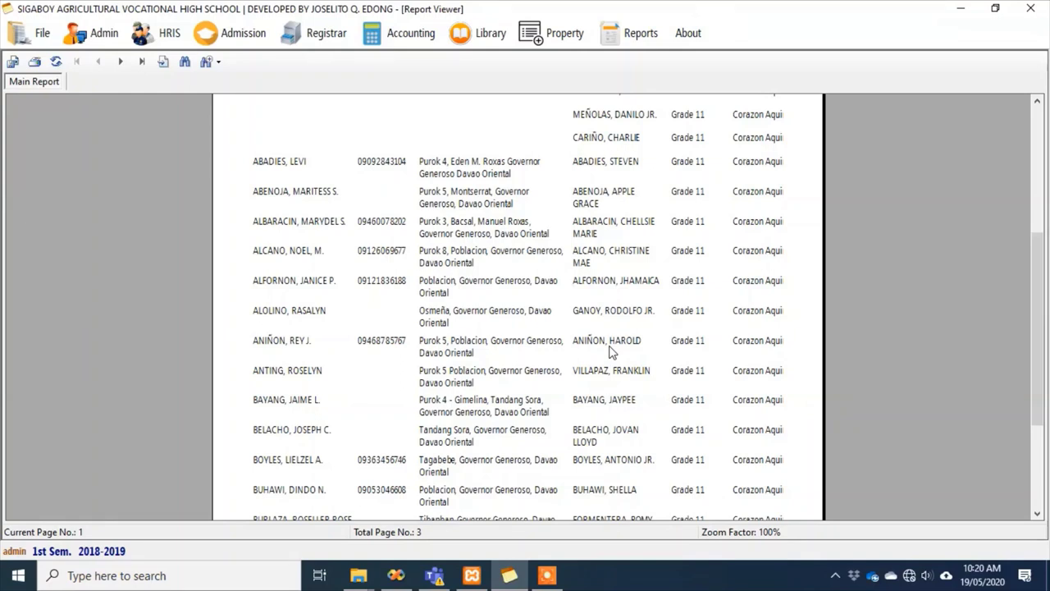
{"action": "left_click_drag", "start_coordinate": [1038, 318], "coordinate": [1040, 235]}
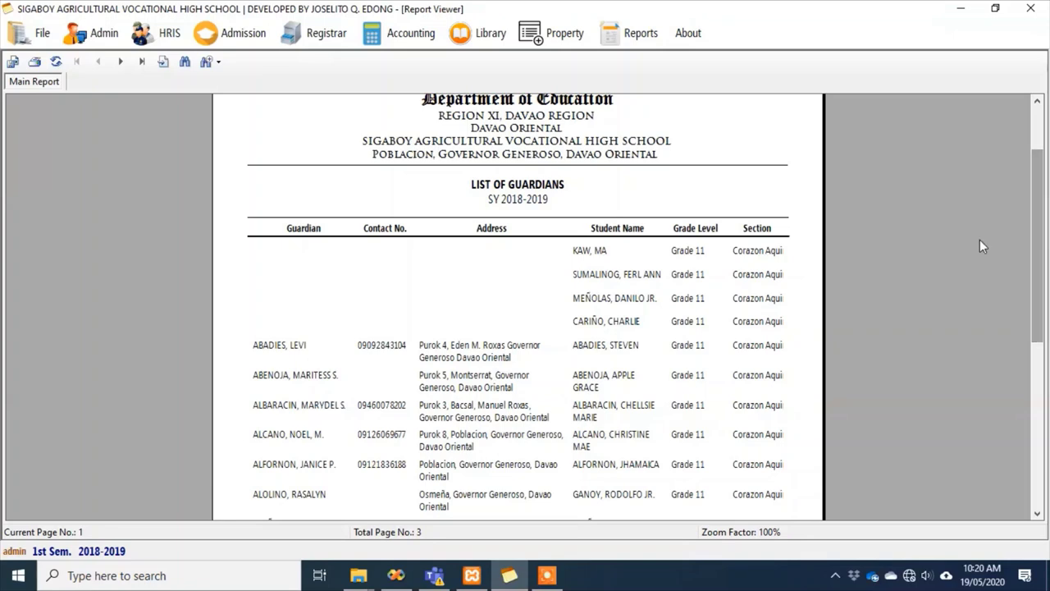
{"action": "scroll", "coordinate": [447, 345], "scroll_direction": "down", "scroll_amount": 3}
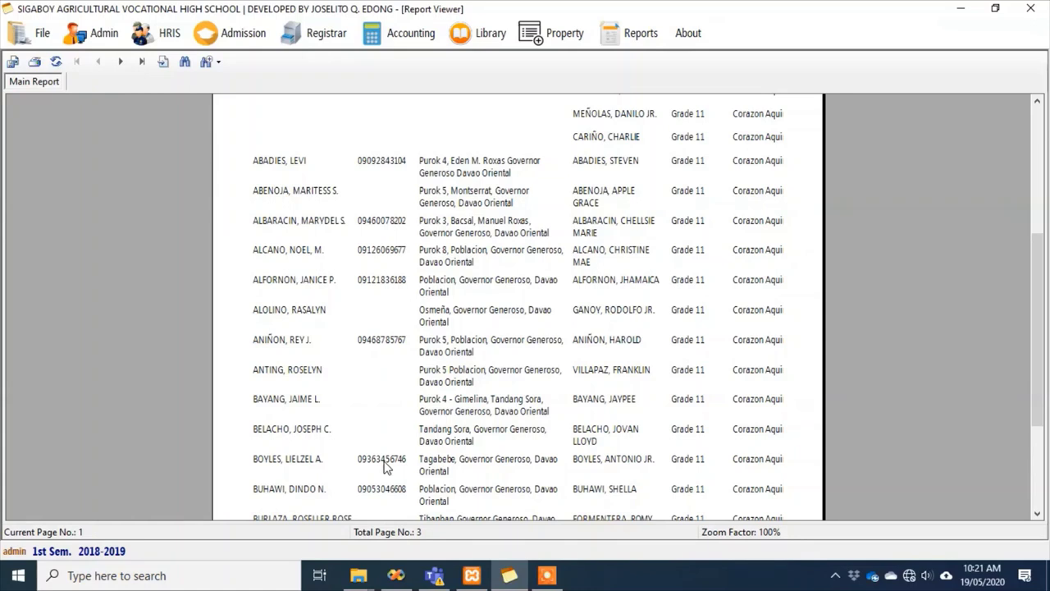
{"action": "left_click_drag", "start_coordinate": [1040, 351], "coordinate": [1041, 246]}
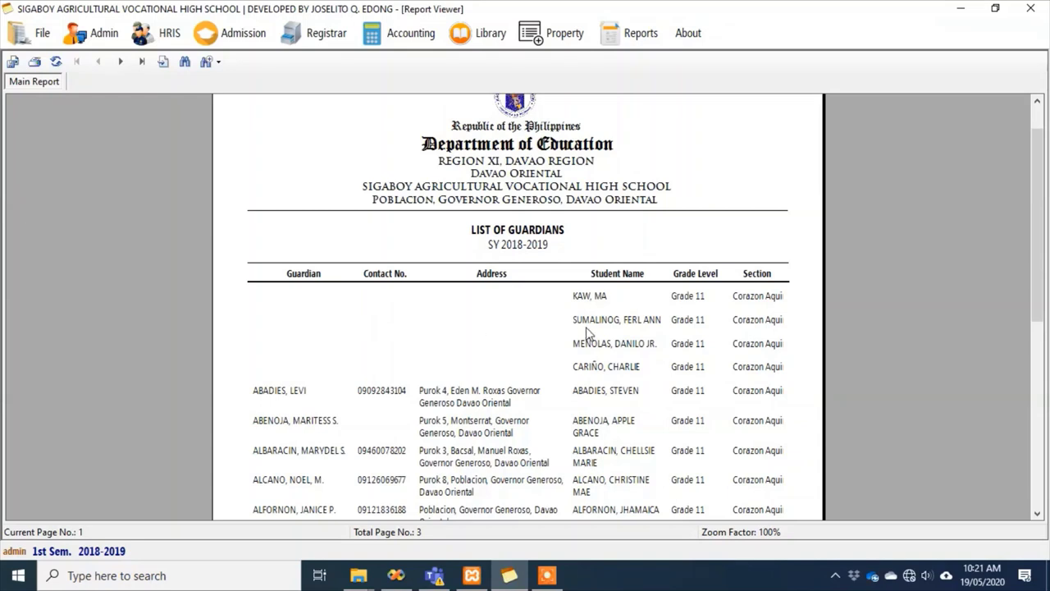
Generate the List of Personnel and review its last-page totals for 54 staff by position and department
{"action": "left_click", "coordinate": [641, 35]}
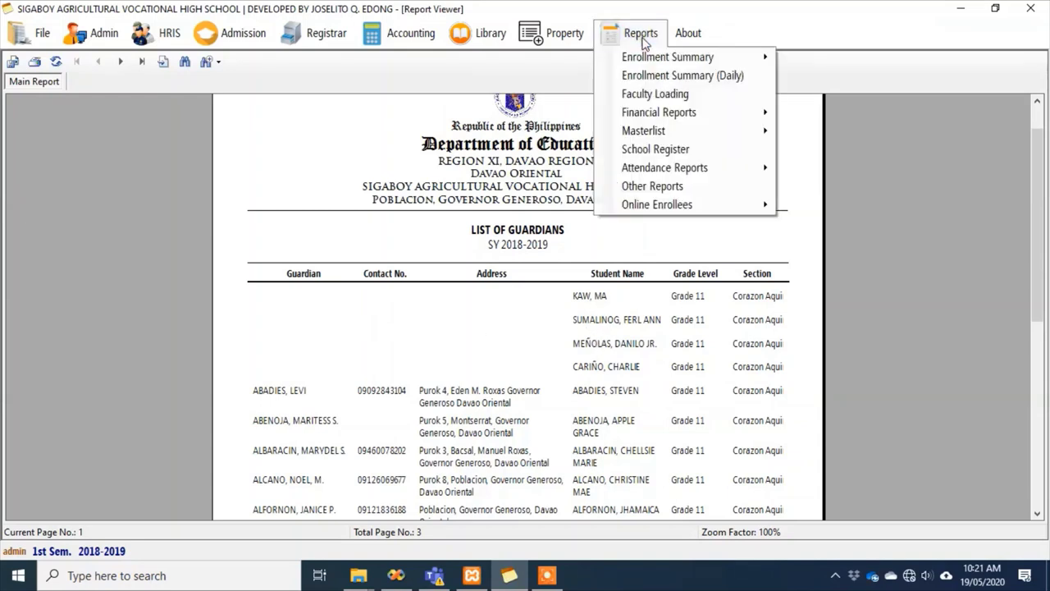
{"action": "mouse_move", "coordinate": [698, 132]}
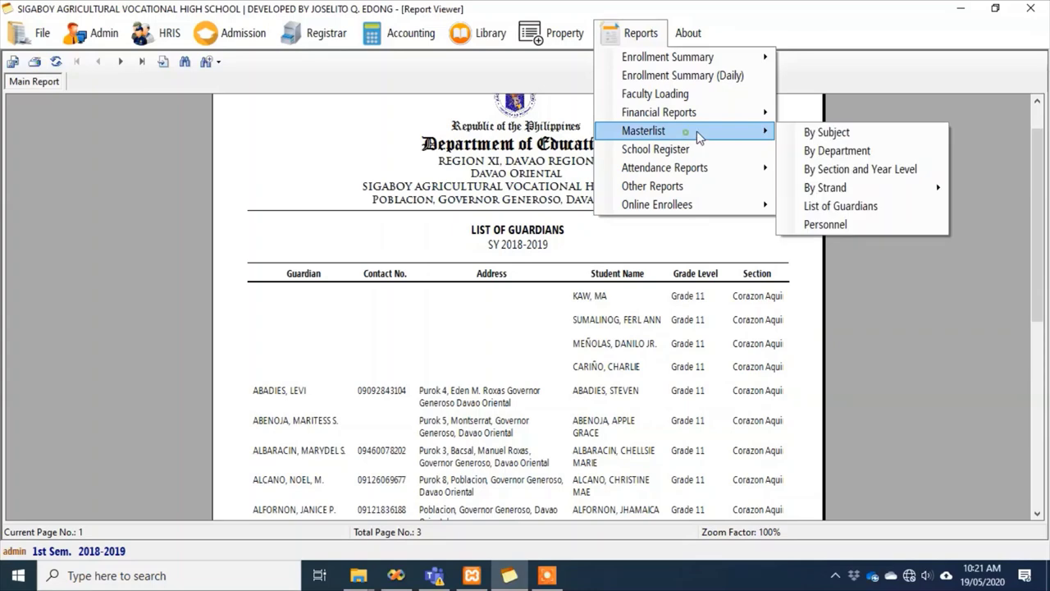
{"action": "left_click", "coordinate": [850, 224]}
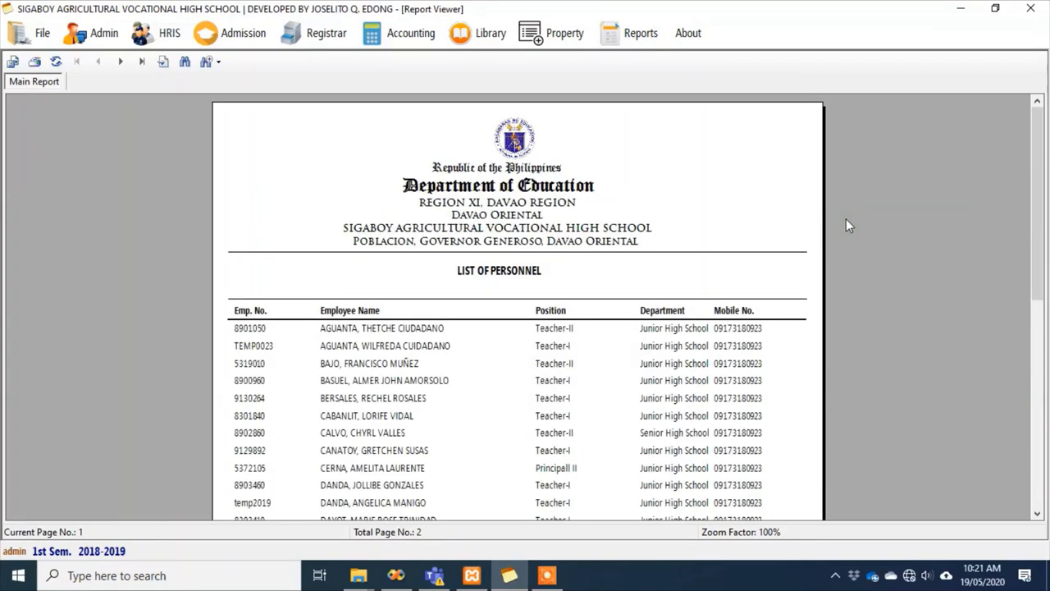
{"action": "left_click_drag", "start_coordinate": [1042, 160], "coordinate": [1038, 387]}
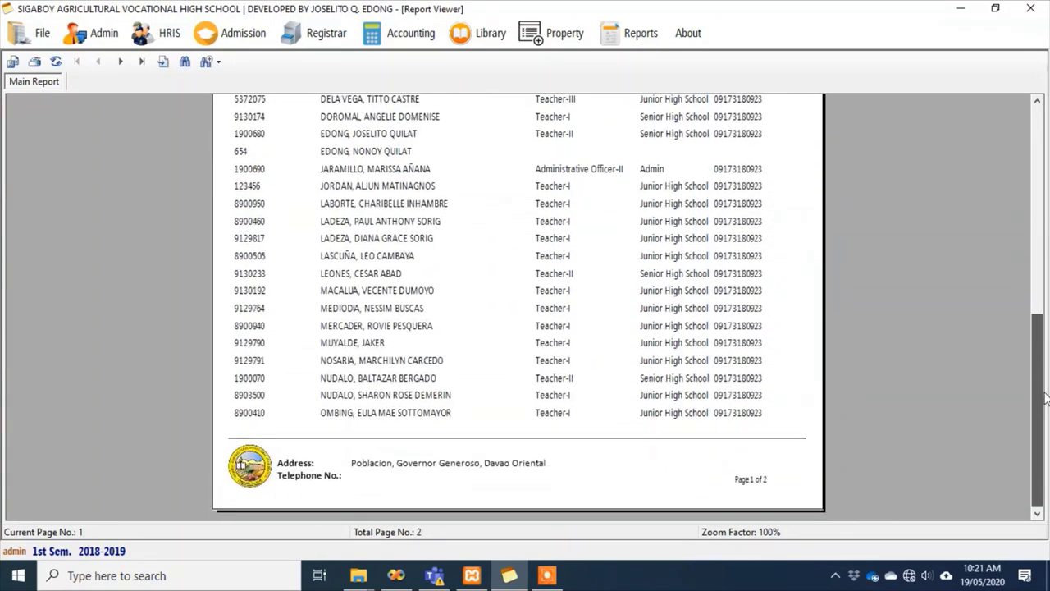
{"action": "left_click", "coordinate": [141, 62]}
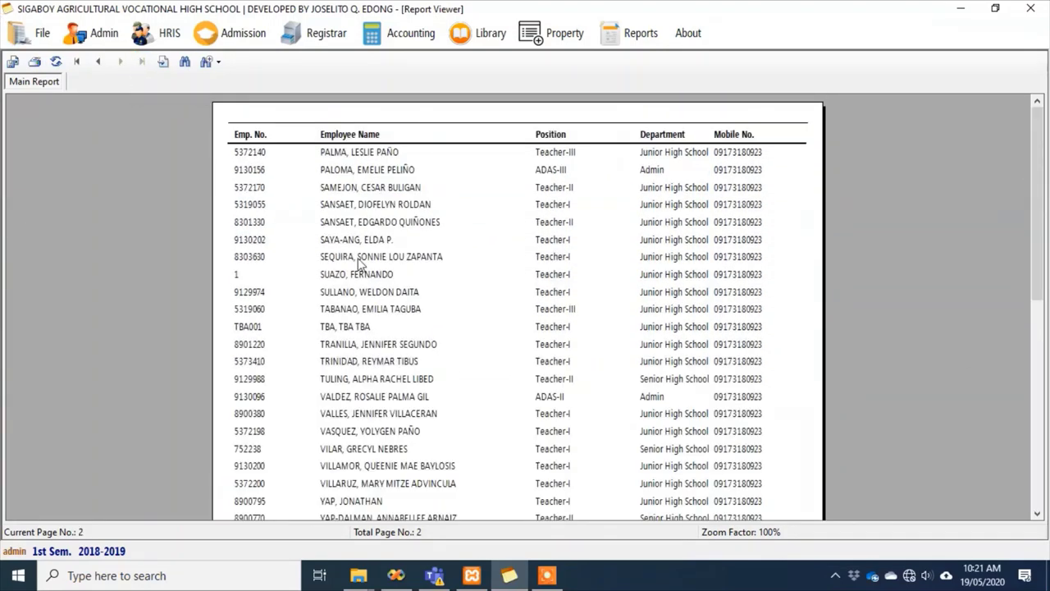
{"action": "scroll", "coordinate": [509, 279], "scroll_direction": "down", "scroll_amount": 5}
{"action": "scroll", "coordinate": [485, 312], "scroll_direction": "down", "scroll_amount": 2}
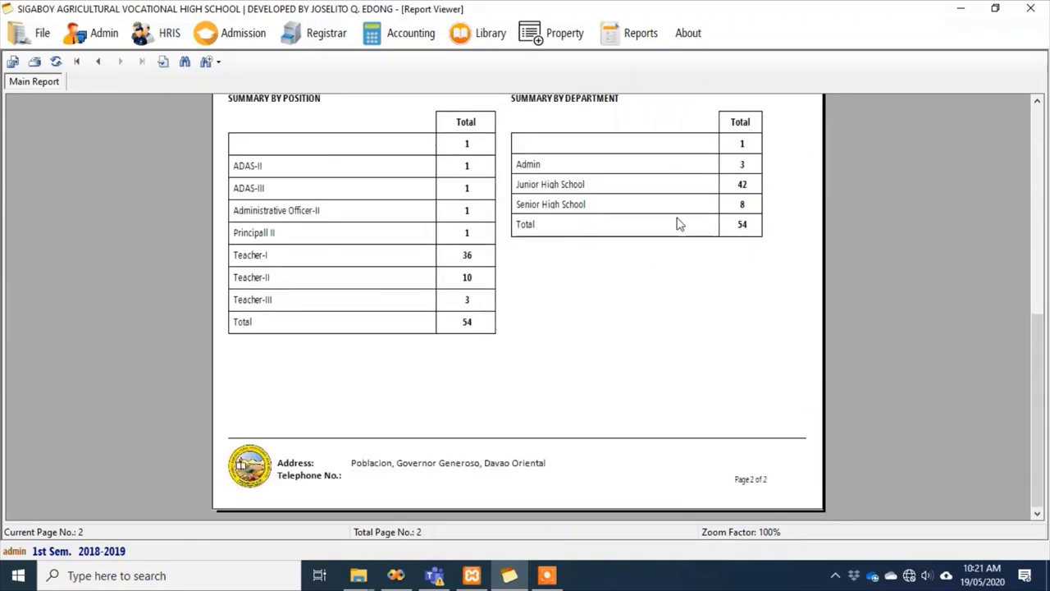
{"action": "scroll", "coordinate": [695, 220], "scroll_direction": "up", "scroll_amount": 2}
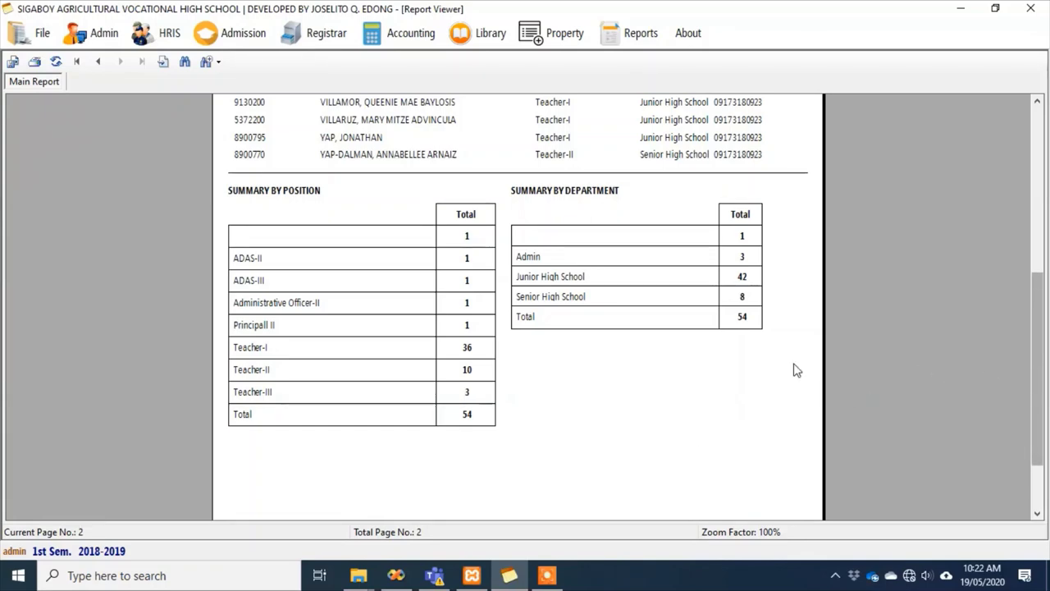
{"action": "scroll", "coordinate": [785, 382], "scroll_direction": "up", "scroll_amount": 5}
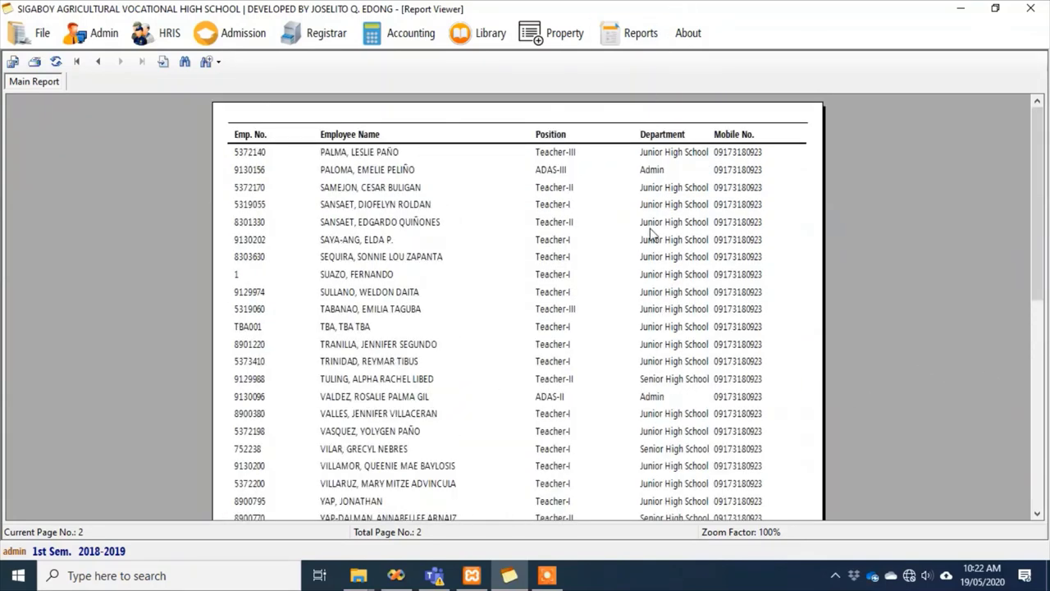
Browse the Reports submenus, then show Property > List of Items choices: All, All (By Group), Good, Defective
{"action": "left_click", "coordinate": [636, 37]}
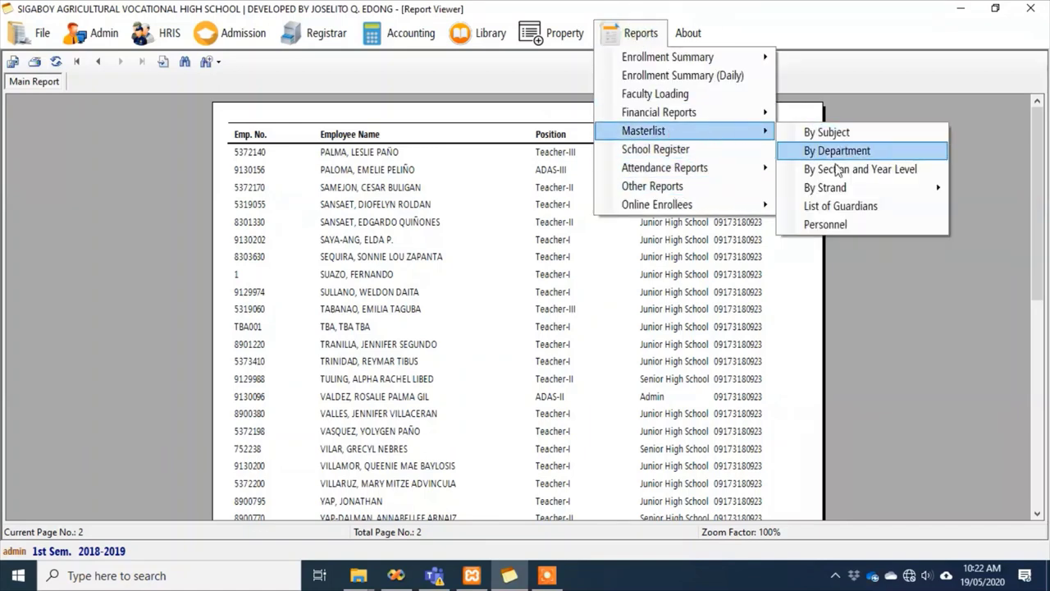
{"action": "mouse_move", "coordinate": [694, 174]}
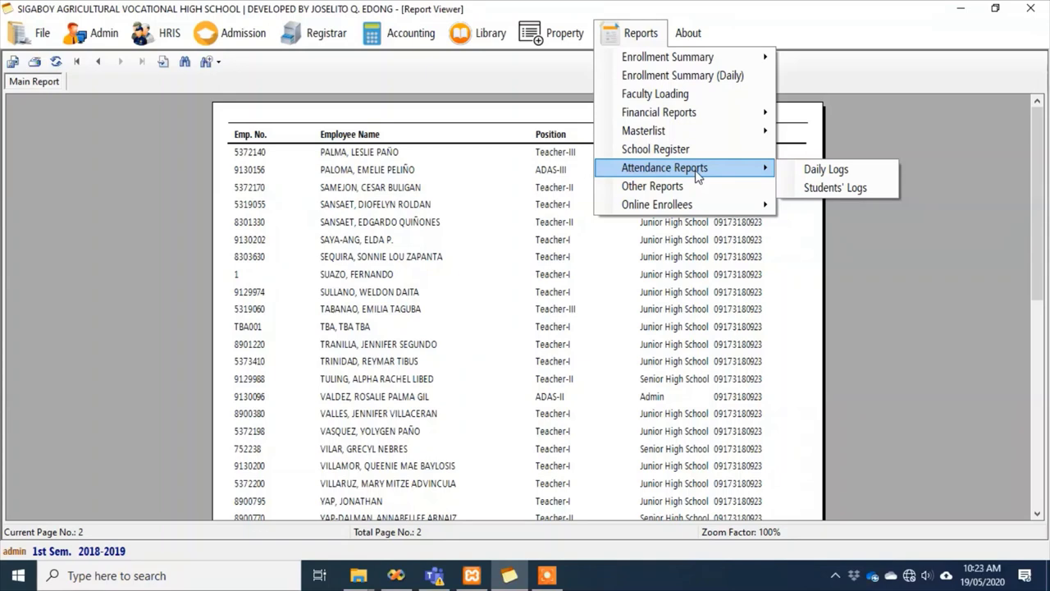
{"action": "mouse_move", "coordinate": [562, 34]}
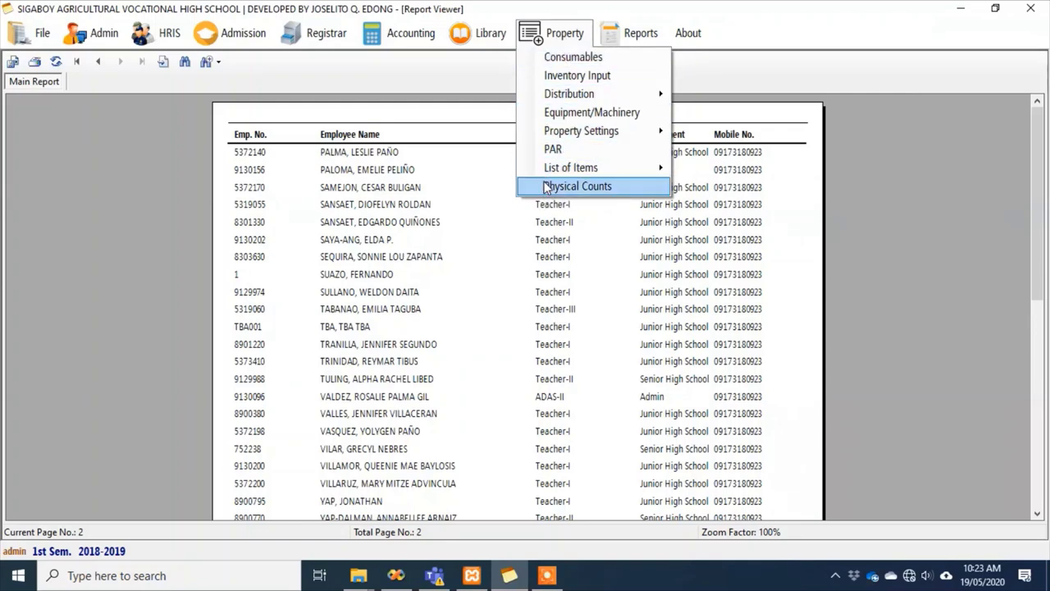
{"action": "mouse_move", "coordinate": [545, 172]}
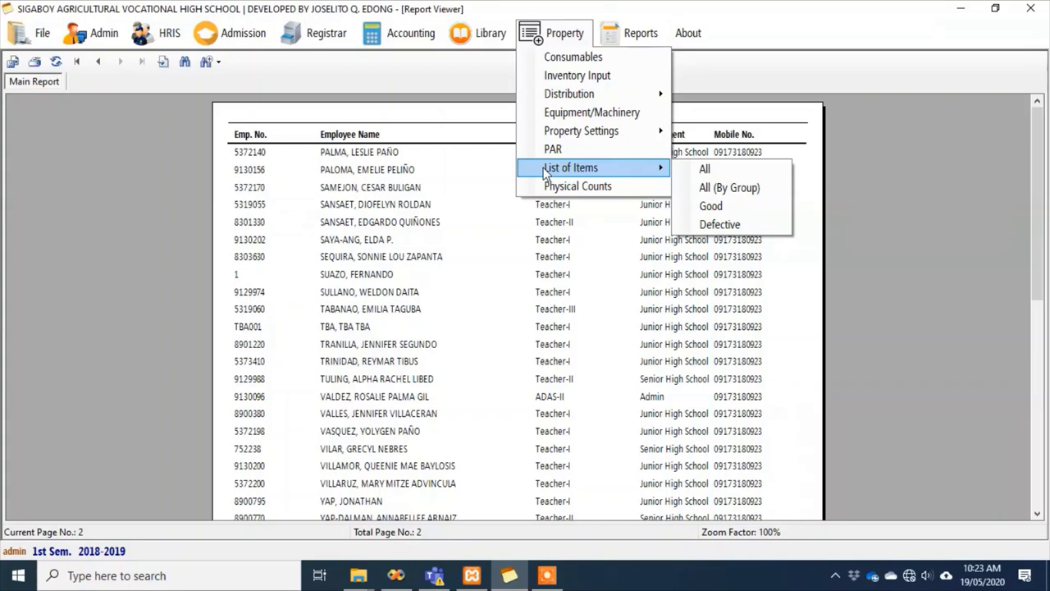
In the PAR tool, select the accountable Teacher-II by searching the employee's surname
{"action": "left_click", "coordinate": [572, 147]}
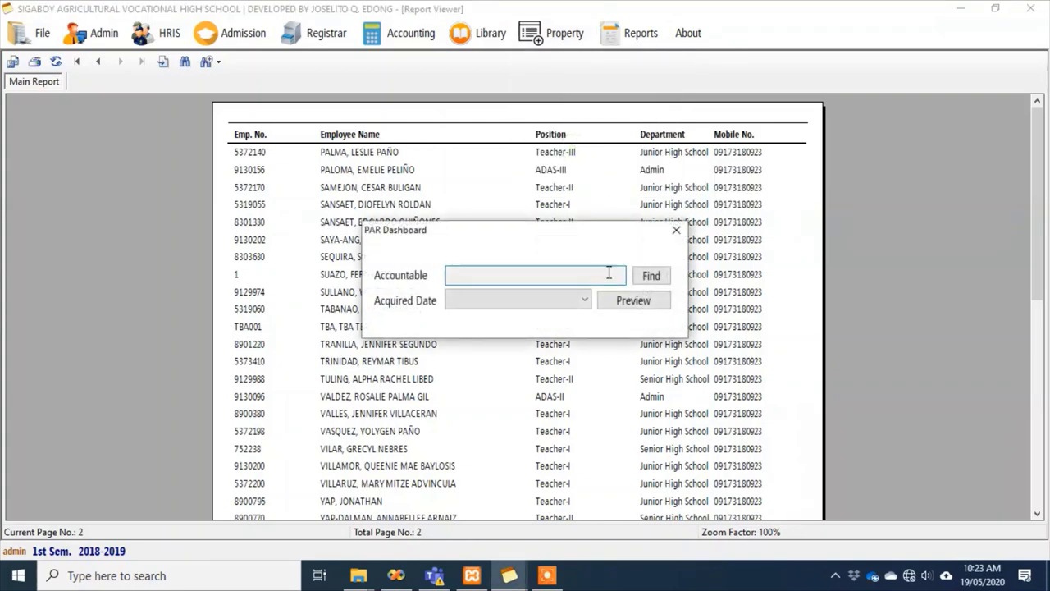
{"action": "left_click", "coordinate": [650, 277]}
{"action": "left_click", "coordinate": [457, 200]}
{"action": "type", "text": "edong"}
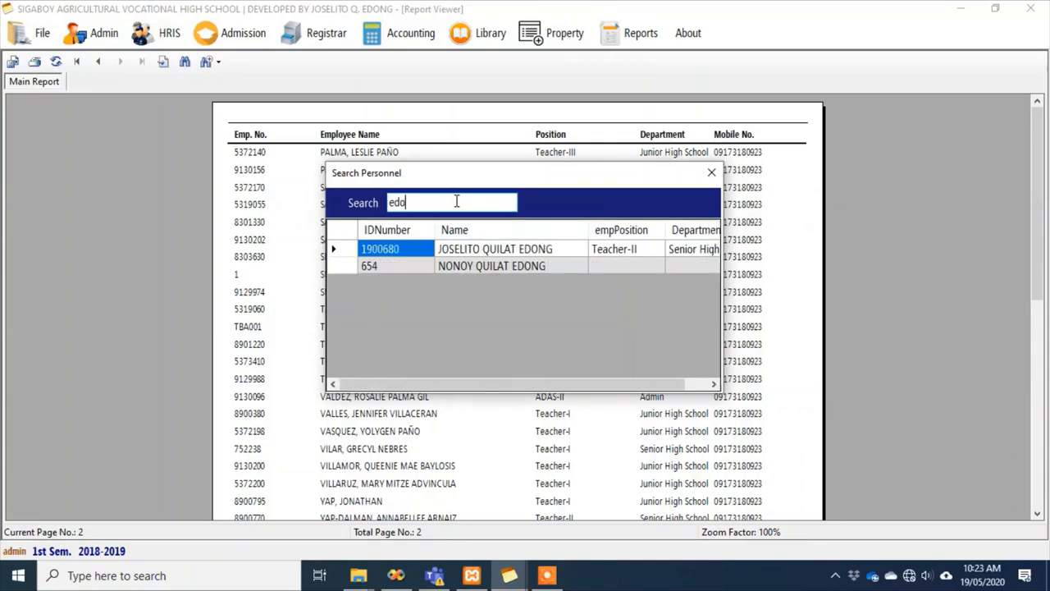
{"action": "double_click", "coordinate": [413, 251]}
Preview the May 19, 2020 receipt listing 8 Computer Tables in Good condition
{"action": "left_click", "coordinate": [636, 300]}
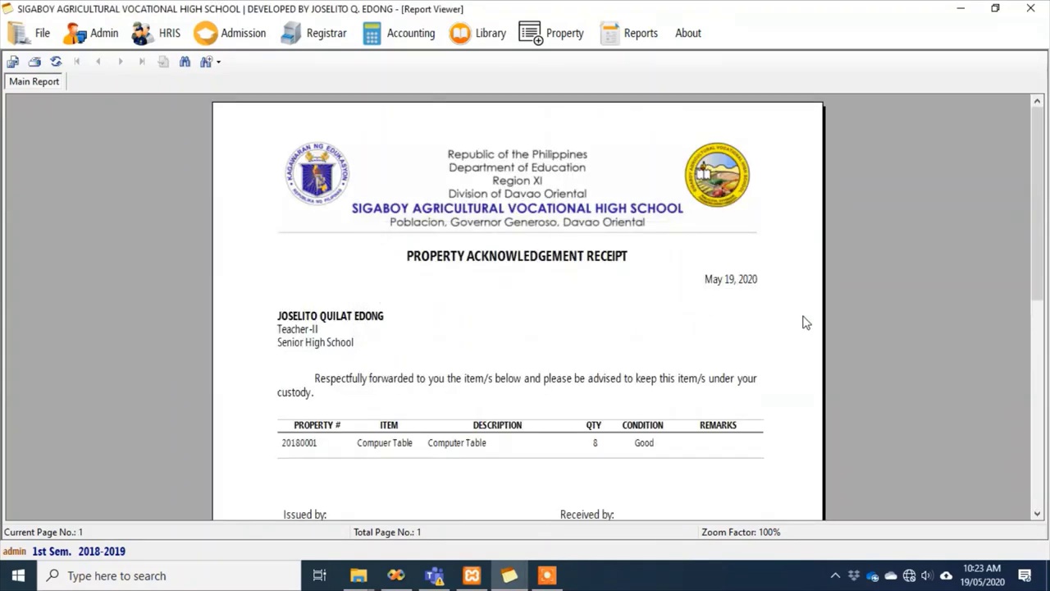
{"action": "scroll", "coordinate": [806, 324], "scroll_direction": "down", "scroll_amount": 3}
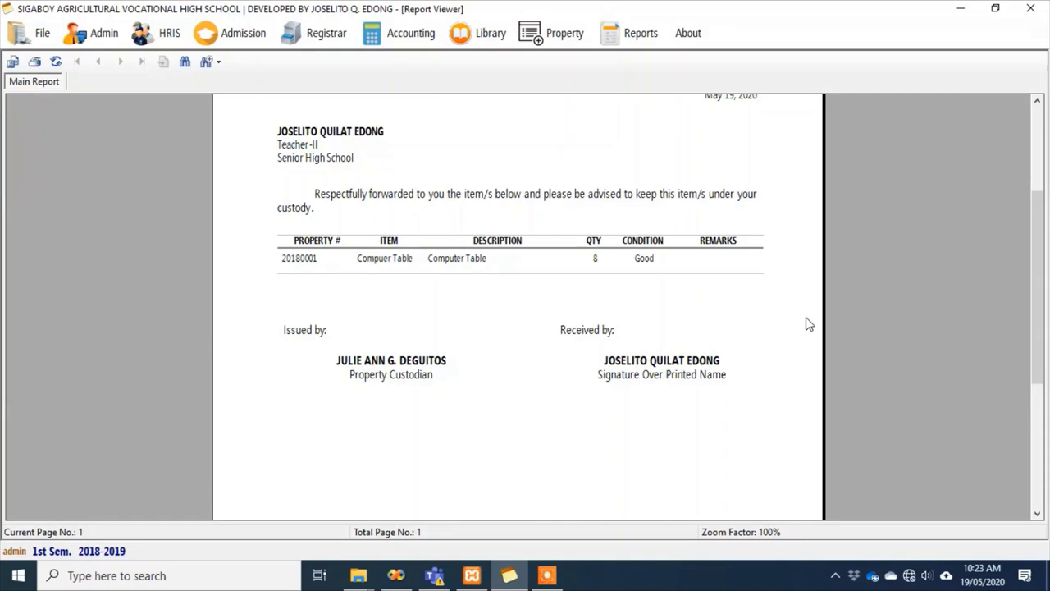
{"action": "scroll", "coordinate": [806, 323], "scroll_direction": "up", "scroll_amount": 3}
{"action": "left_click", "coordinate": [538, 36]}
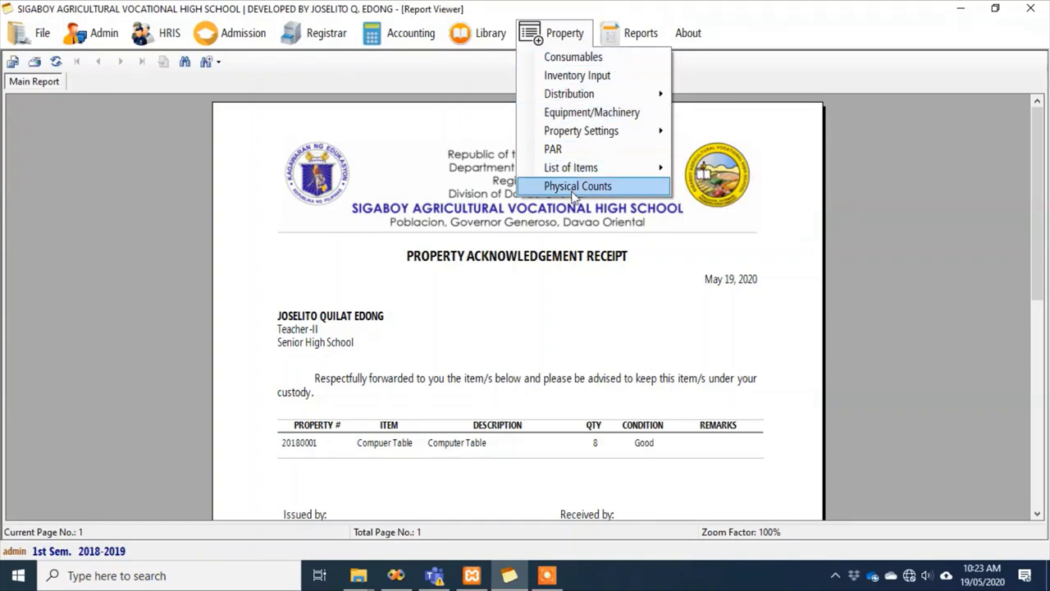
Browse the Library, Accounting and Registrar menus, showing Encode Grades' 1st–4th Grading choices
{"action": "mouse_move", "coordinate": [486, 35]}
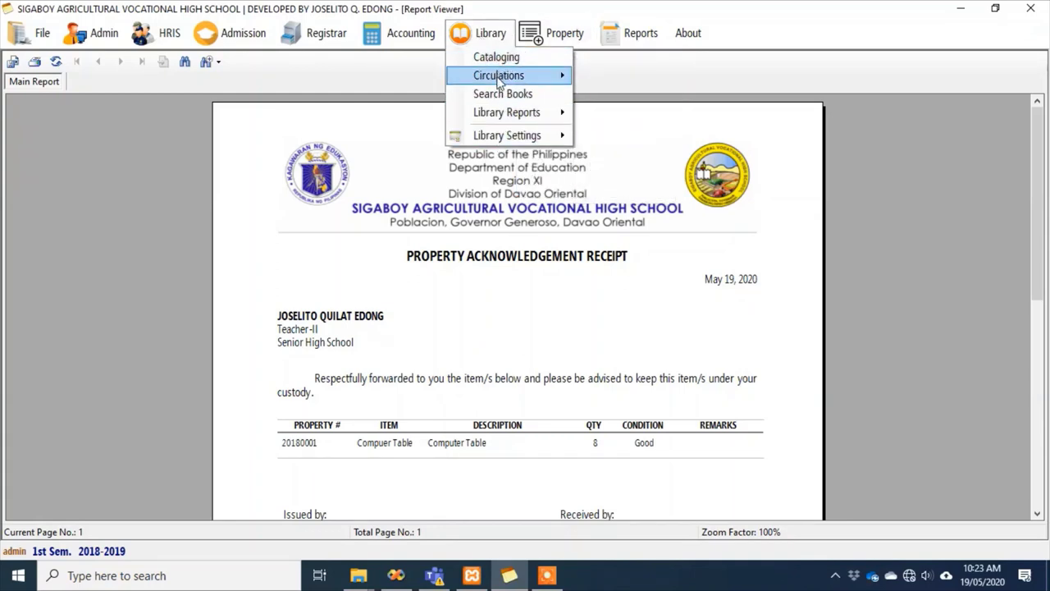
{"action": "mouse_move", "coordinate": [498, 80]}
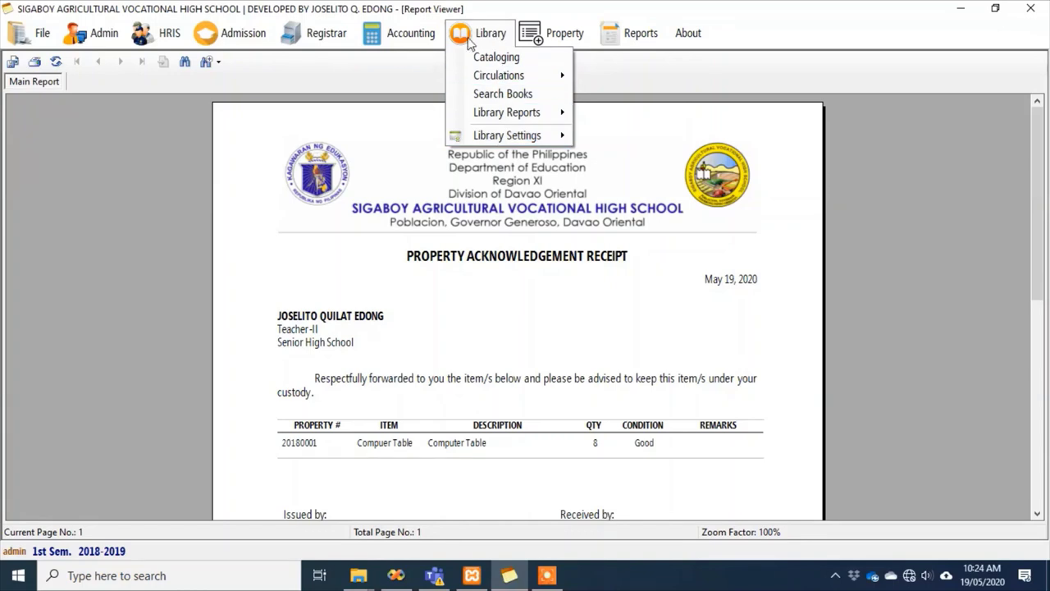
{"action": "mouse_move", "coordinate": [410, 37]}
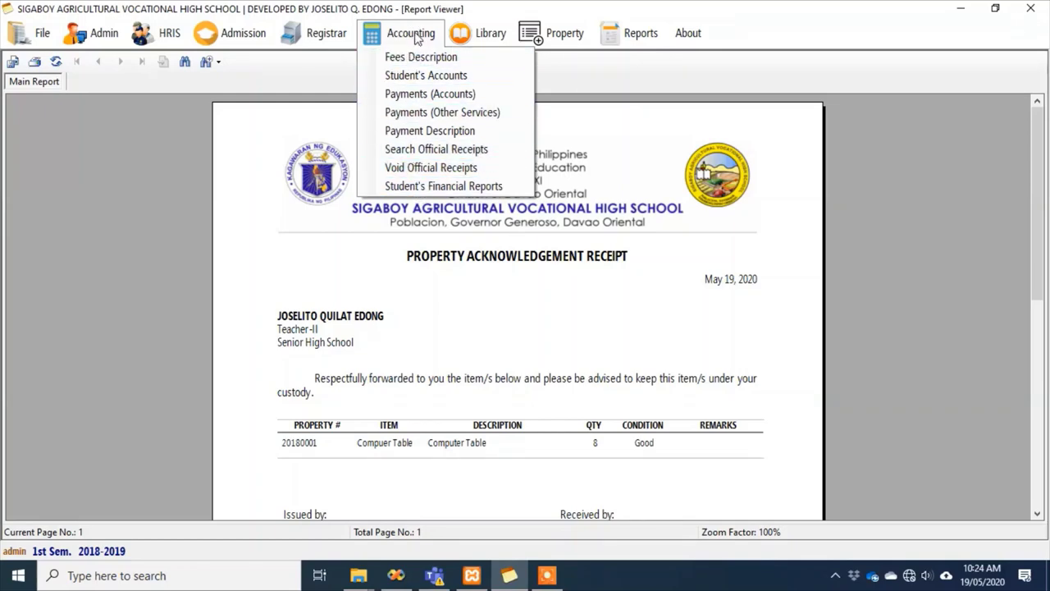
{"action": "mouse_move", "coordinate": [326, 35]}
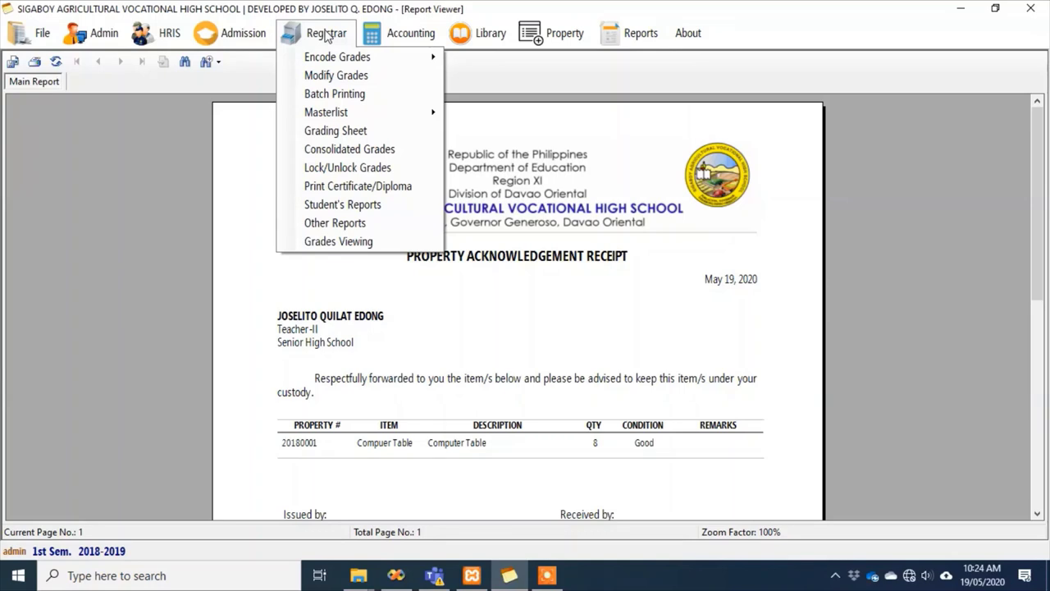
{"action": "mouse_move", "coordinate": [322, 57]}
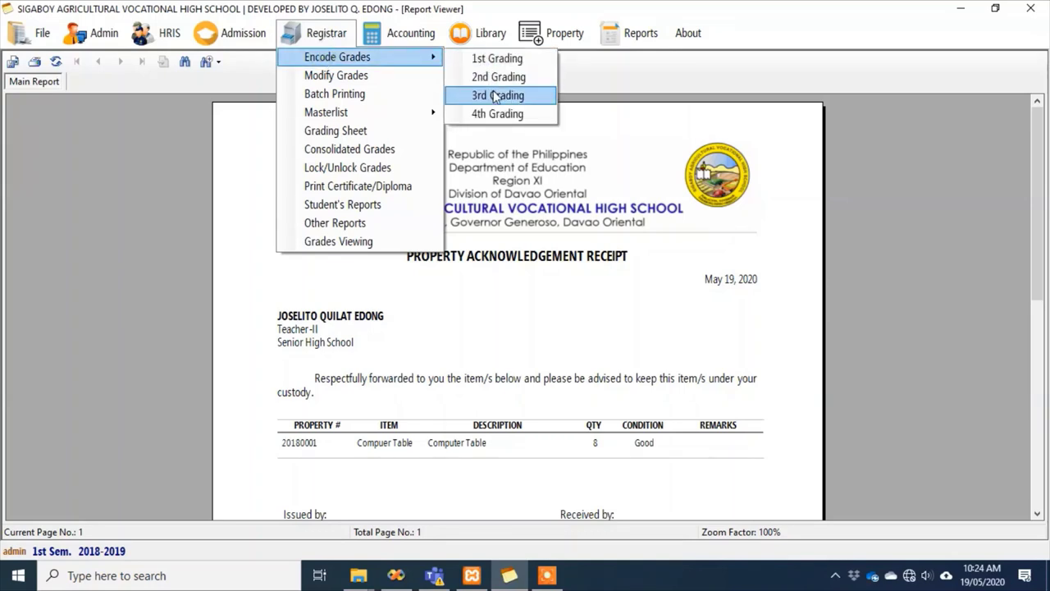
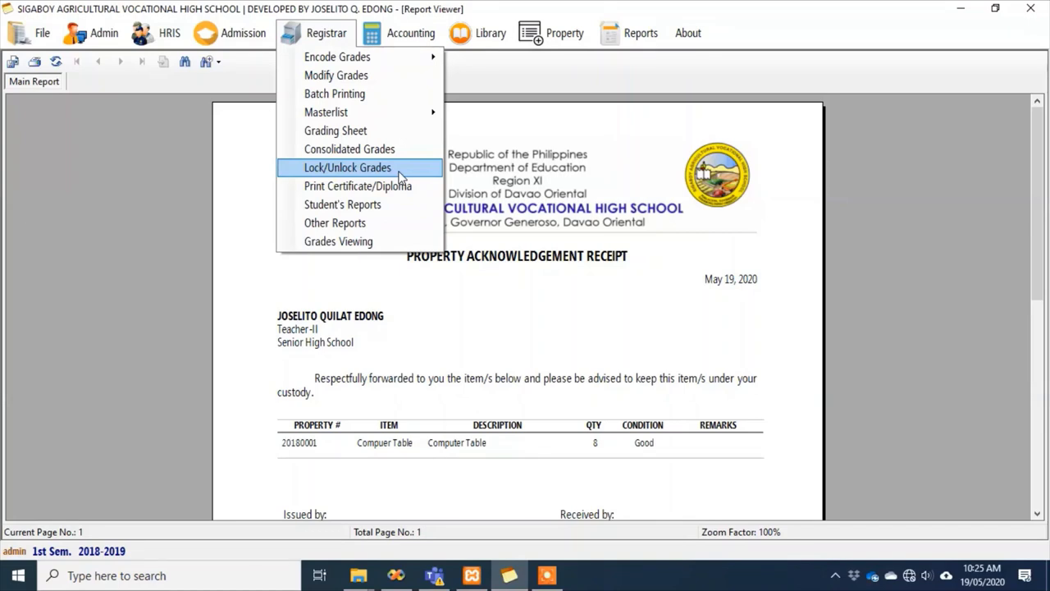
Load a section's students in batch printing of student records, review the list, then close it
{"action": "mouse_move", "coordinate": [415, 62]}
{"action": "left_click", "coordinate": [348, 97]}
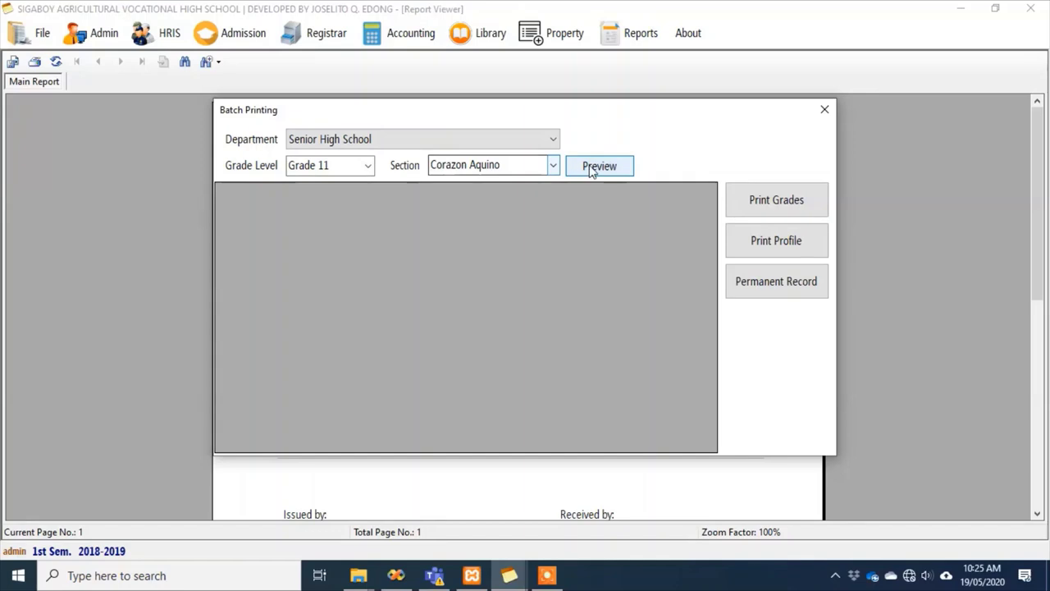
{"action": "left_click", "coordinate": [590, 169]}
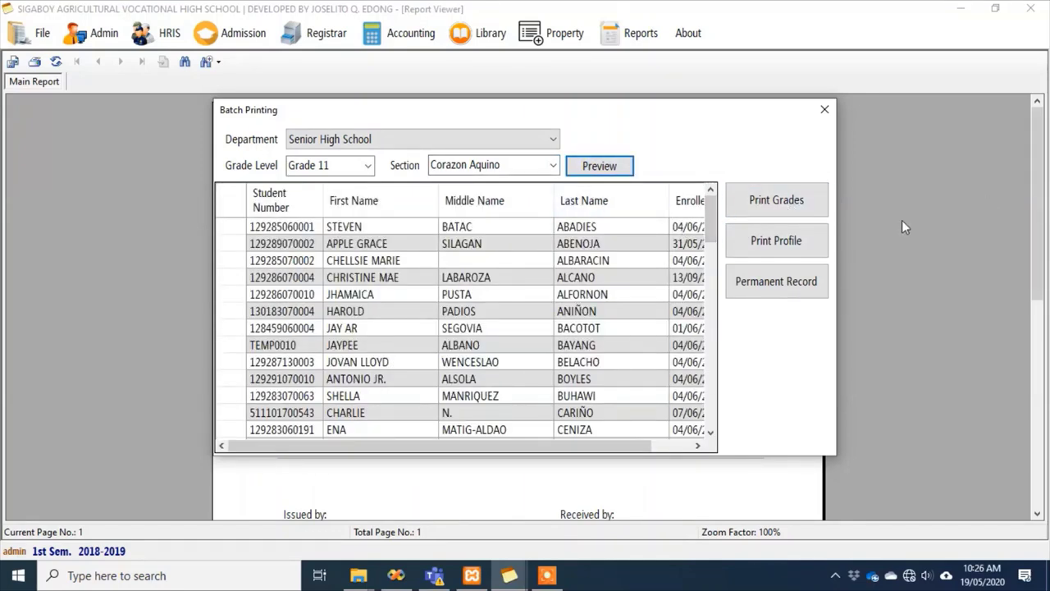
{"action": "left_click_drag", "start_coordinate": [716, 220], "coordinate": [725, 367]}
{"action": "left_click_drag", "start_coordinate": [717, 399], "coordinate": [708, 202]}
{"action": "scroll", "coordinate": [714, 262], "scroll_direction": "down", "scroll_amount": 3}
{"action": "left_click_drag", "start_coordinate": [714, 263], "coordinate": [716, 225]}
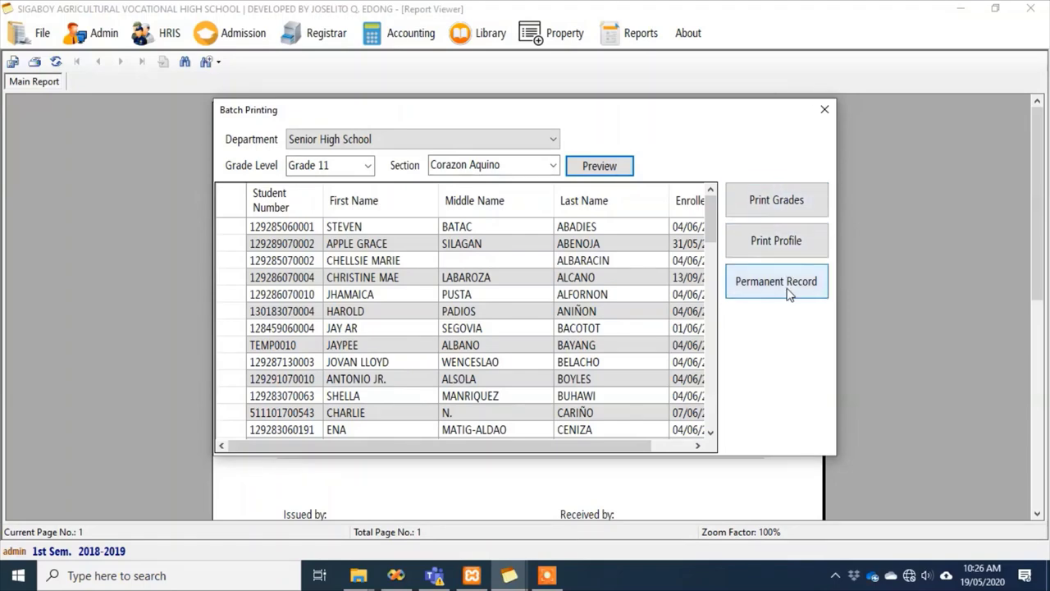
{"action": "left_click", "coordinate": [825, 109]}
Open Registrar's Student's Reports and load the student found by searching 'gaw'
{"action": "left_click", "coordinate": [322, 34]}
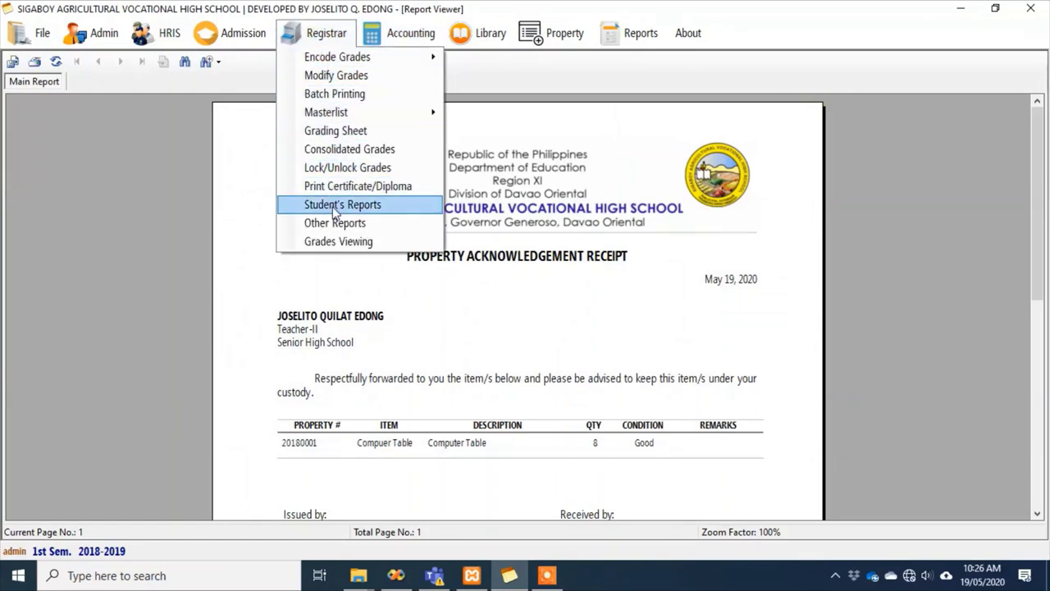
{"action": "left_click", "coordinate": [335, 205]}
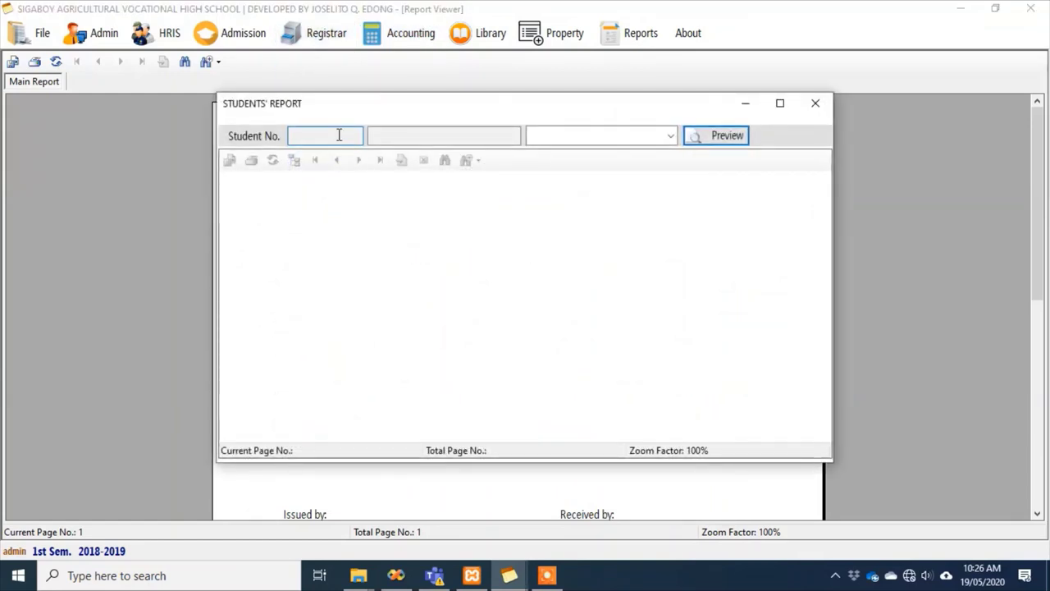
{"action": "left_click", "coordinate": [338, 136]}
{"action": "type", "text": "gaw"}
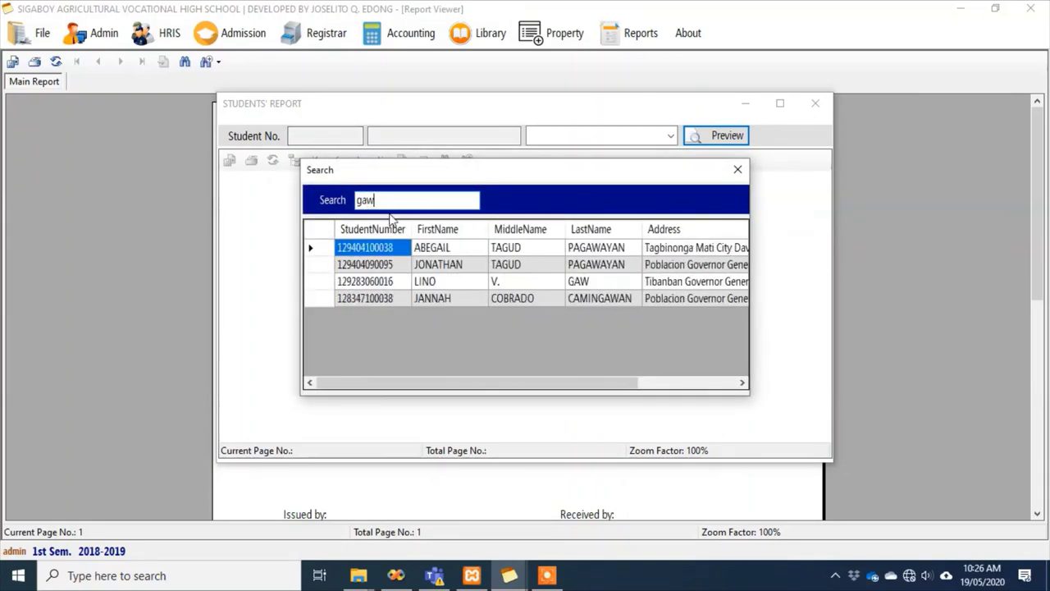
{"action": "left_click", "coordinate": [351, 283]}
{"action": "double_click", "coordinate": [352, 283]}
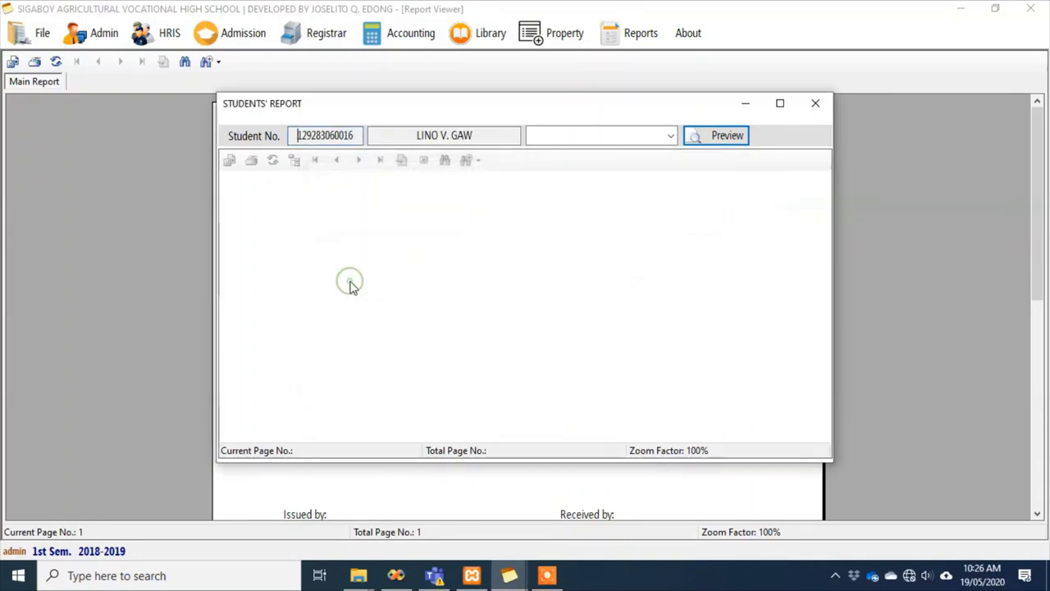
Preview the student's Certificate of Enrollment in a maximized report window
{"action": "left_click", "coordinate": [671, 136]}
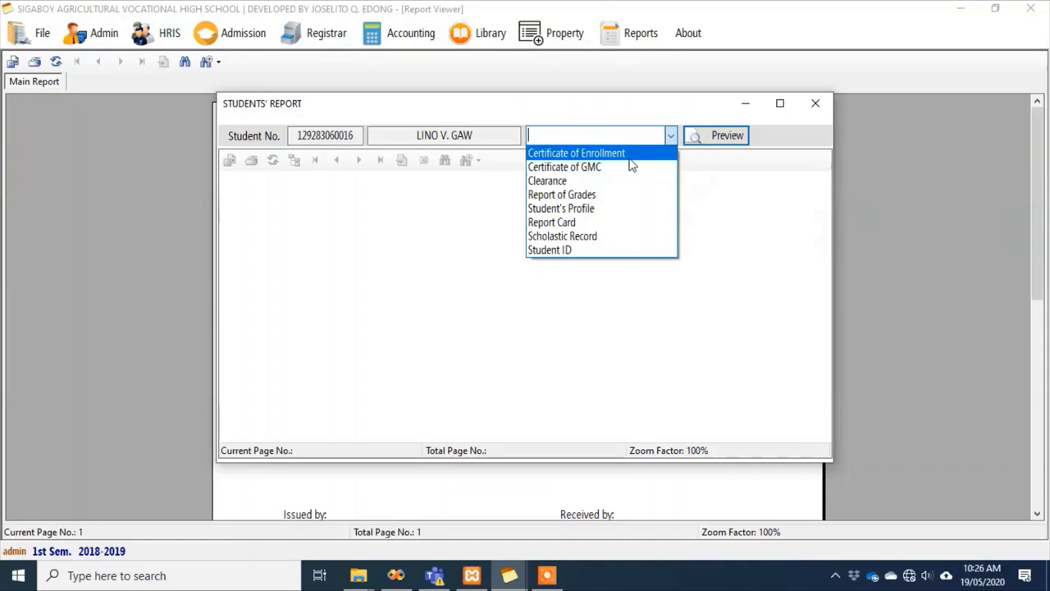
{"action": "left_click", "coordinate": [628, 155]}
{"action": "left_click", "coordinate": [710, 135]}
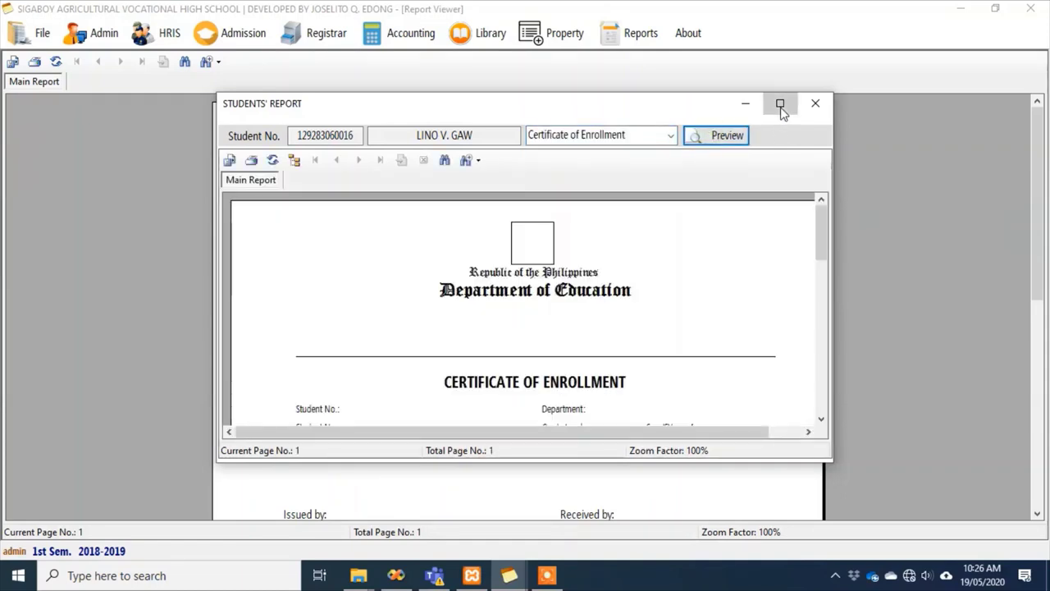
{"action": "left_click", "coordinate": [780, 104]}
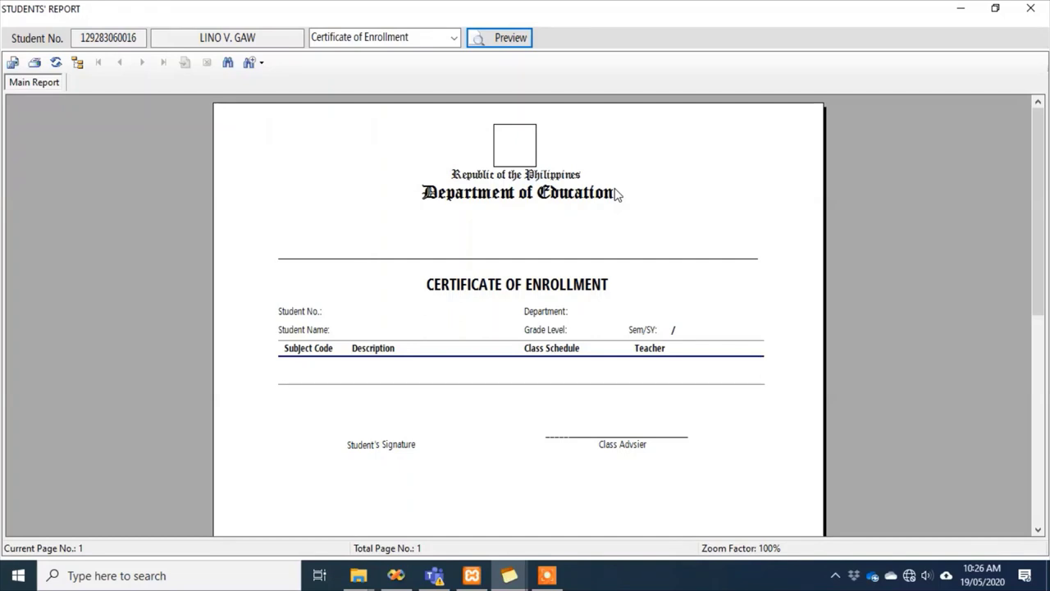
Search 'tan', sort by LastName, and load that Grade 12 student's four-subject enrollment certificate
{"action": "double_click", "coordinate": [108, 38]}
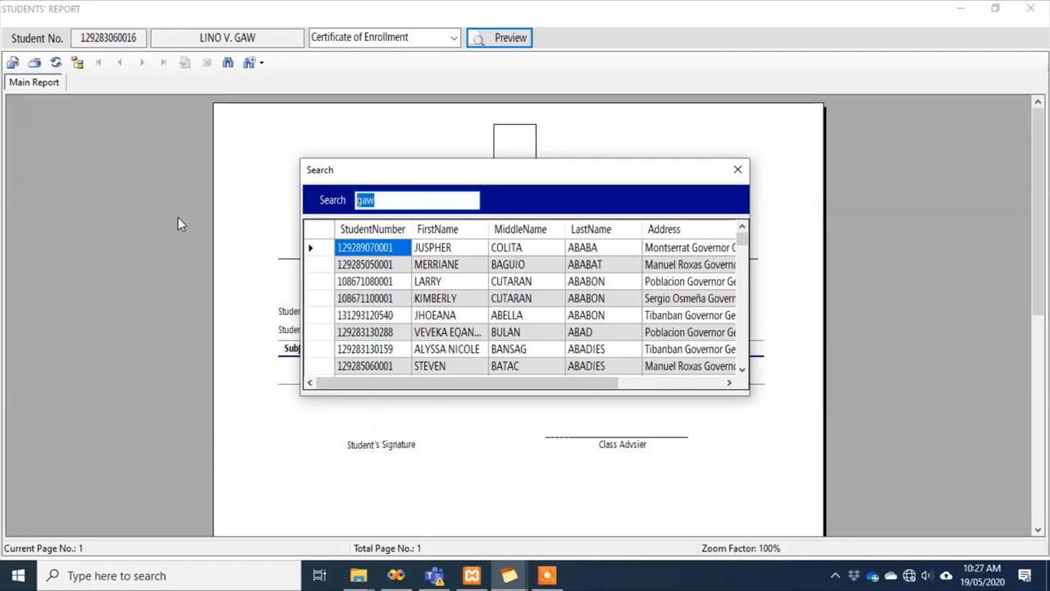
{"action": "key", "text": "BackSpace"}
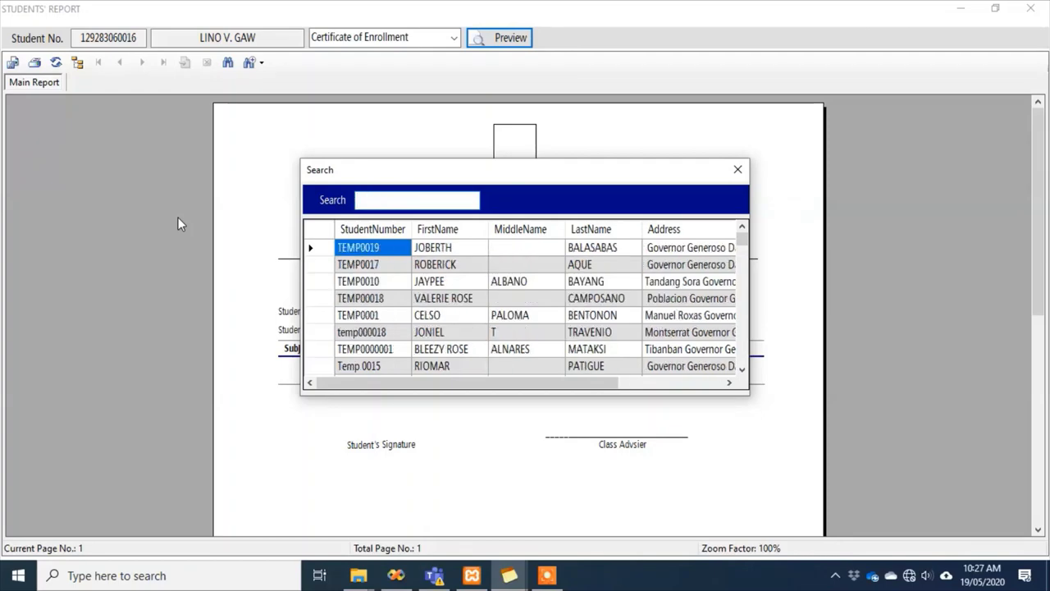
{"action": "type", "text": "tan"}
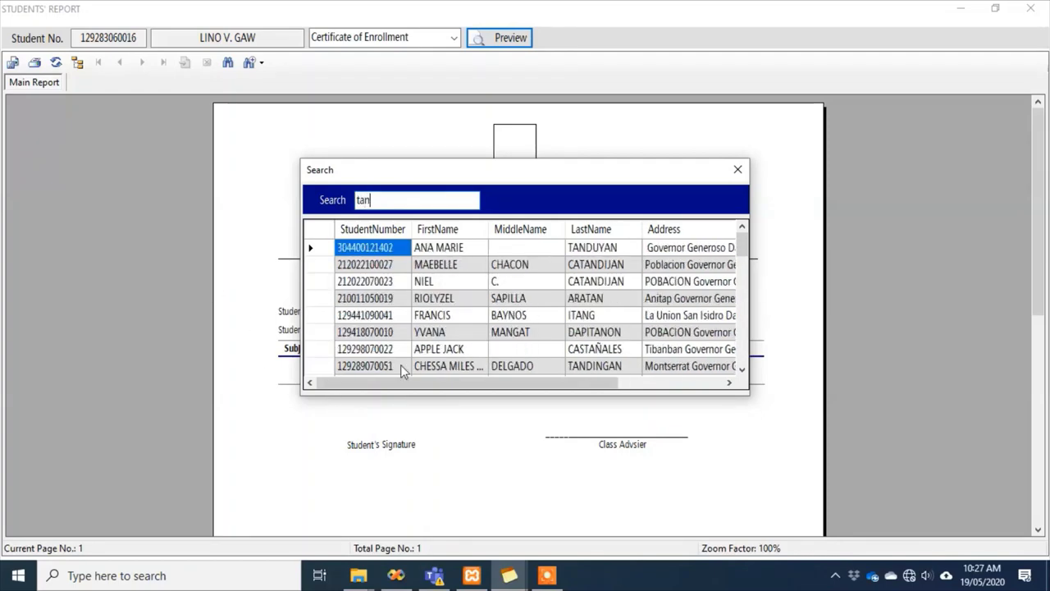
{"action": "scroll", "coordinate": [402, 371], "scroll_direction": "down", "scroll_amount": 5}
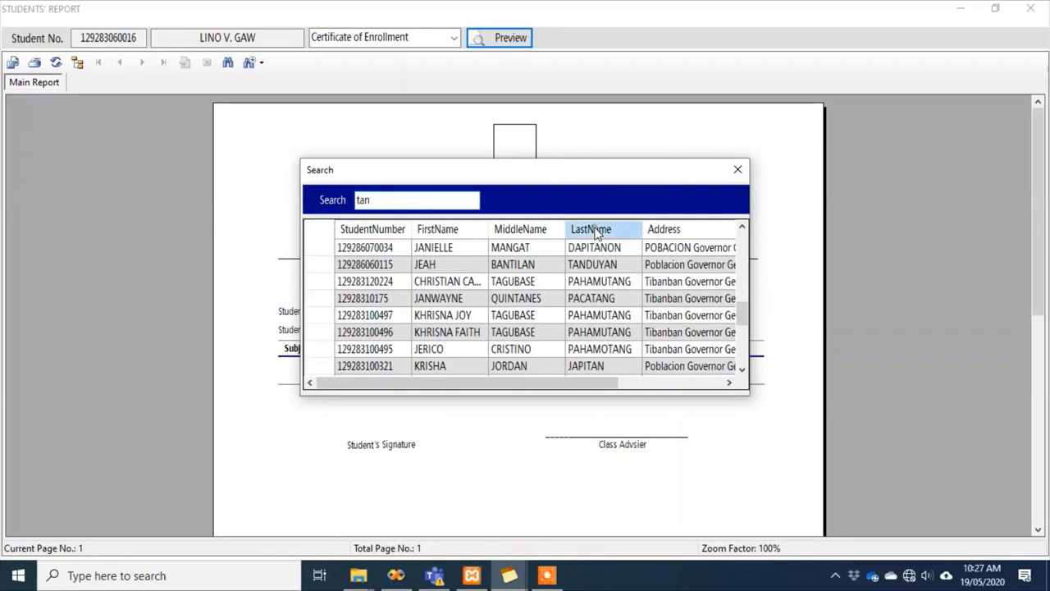
{"action": "left_click", "coordinate": [597, 232]}
{"action": "double_click", "coordinate": [606, 300]}
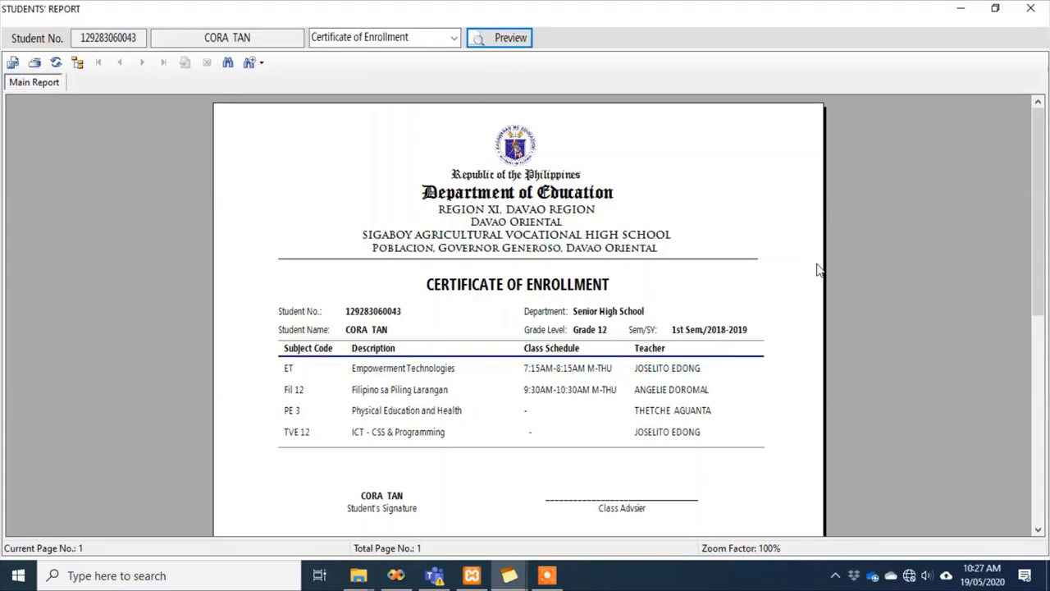
{"action": "scroll", "coordinate": [817, 275], "scroll_direction": "down", "scroll_amount": 3}
{"action": "scroll", "coordinate": [816, 279], "scroll_direction": "up", "scroll_amount": 3}
Preview the Certificate of GMC for the same student, SY 2018-2019, and inspect its body text
{"action": "left_click", "coordinate": [453, 37]}
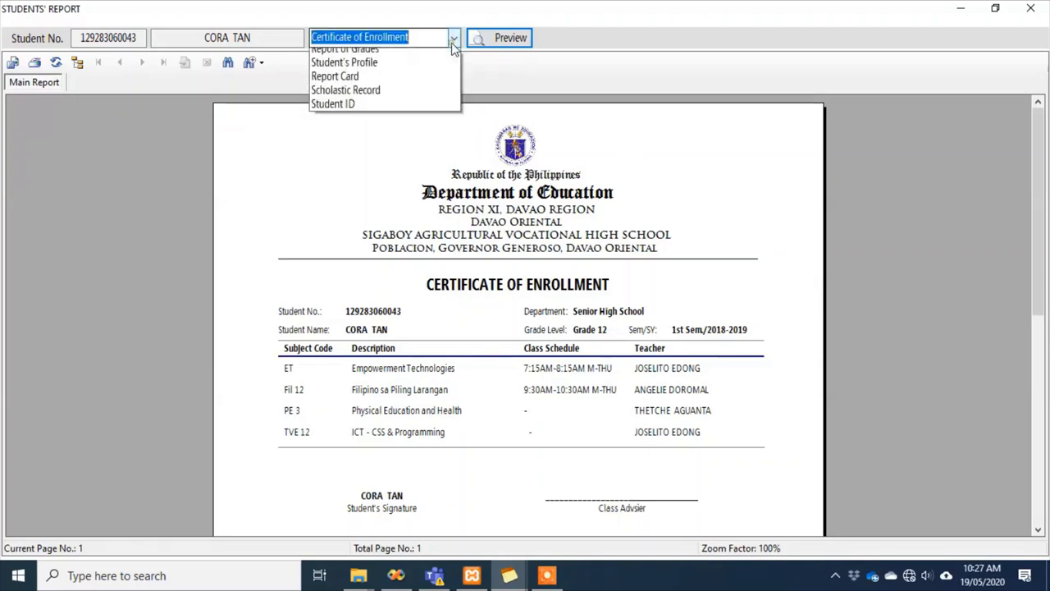
{"action": "left_click", "coordinate": [432, 70]}
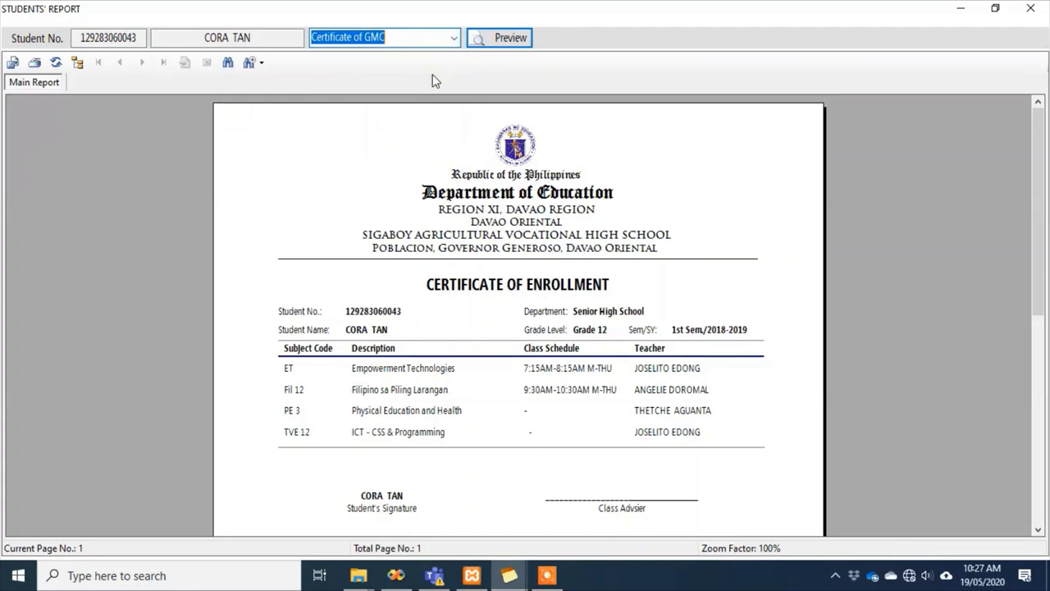
{"action": "left_click", "coordinate": [498, 42]}
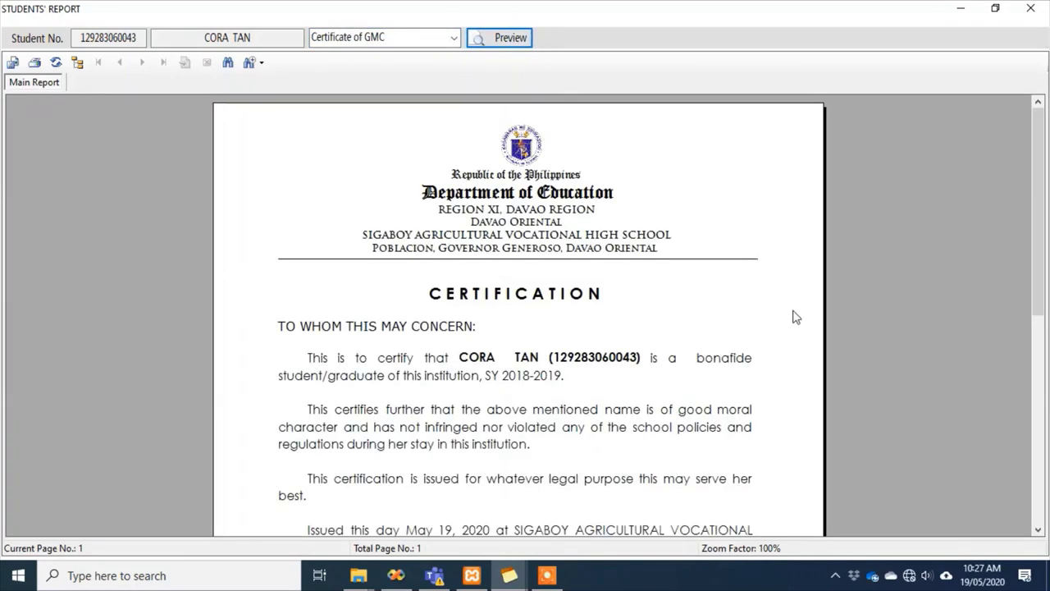
{"action": "scroll", "coordinate": [1041, 261], "scroll_direction": "down", "scroll_amount": 2}
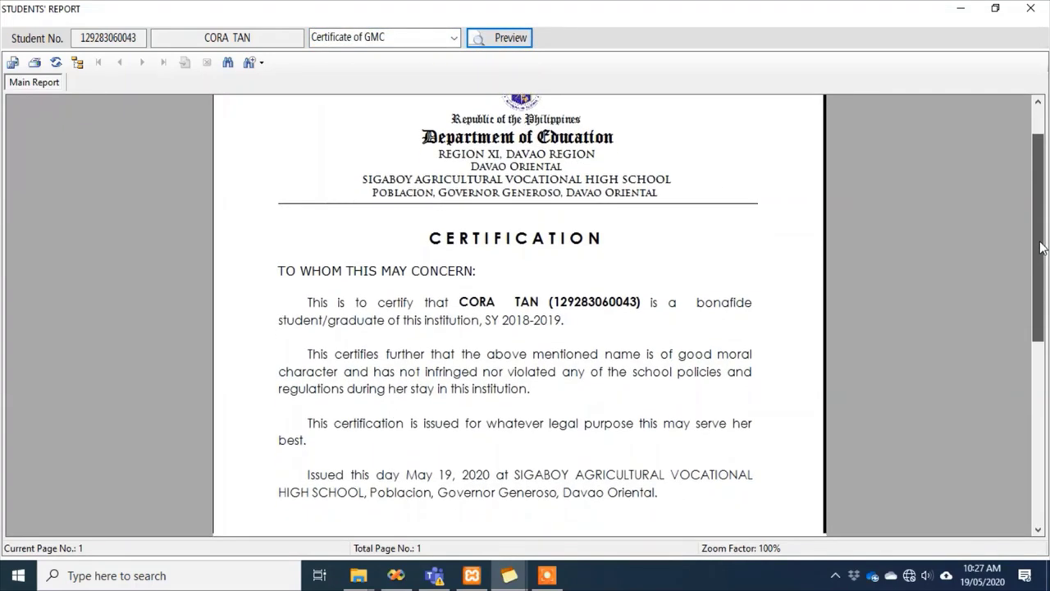
{"action": "left_click_drag", "start_coordinate": [1044, 263], "coordinate": [1036, 243]}
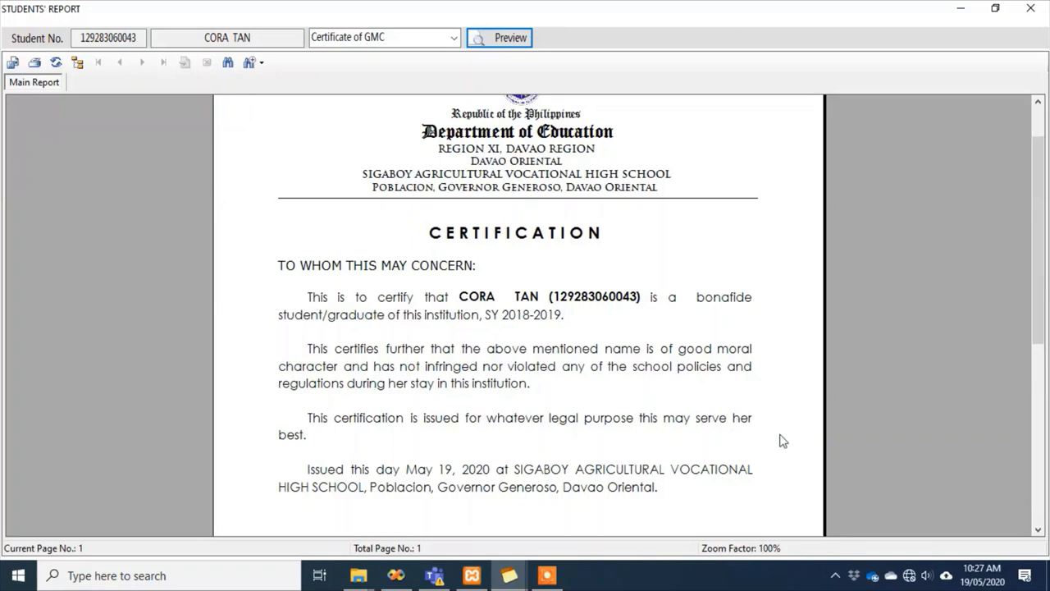
{"action": "left_click", "coordinate": [748, 436]}
{"action": "left_click", "coordinate": [715, 450]}
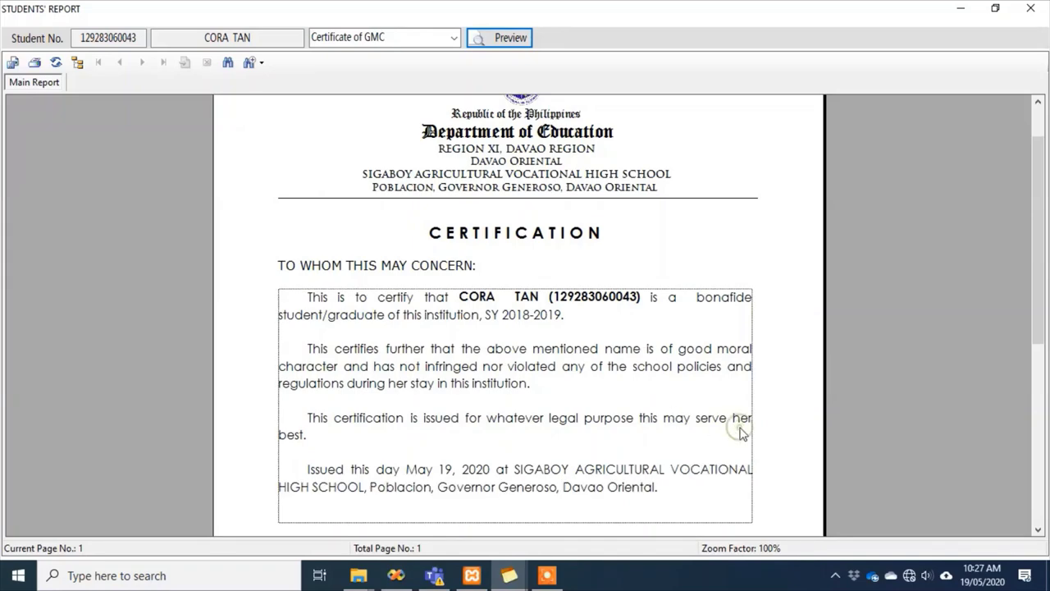
{"action": "double_click", "coordinate": [108, 37]}
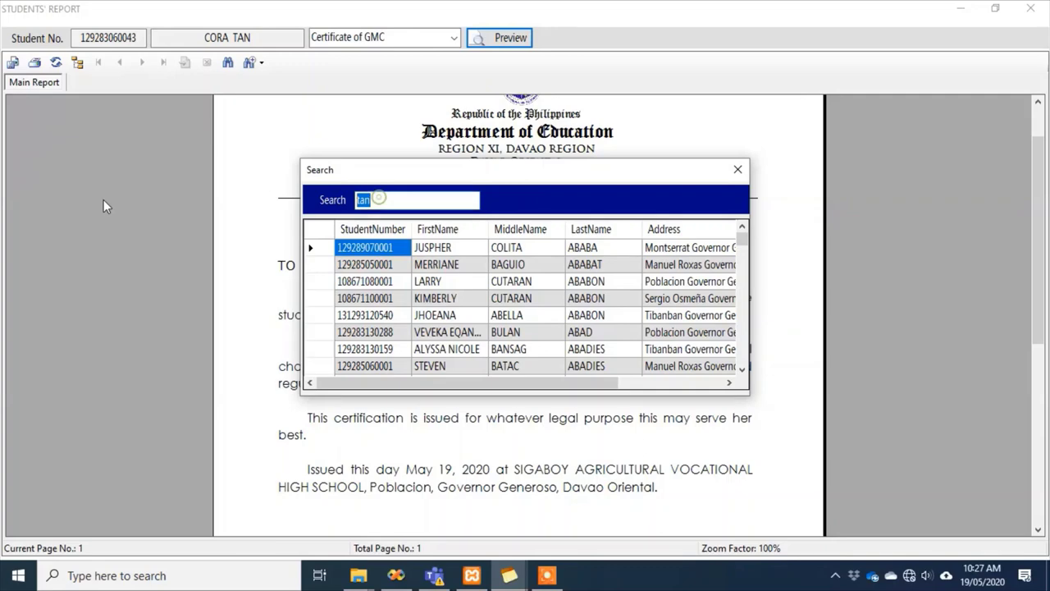
{"action": "type", "text": "gaw"}
{"action": "double_click", "coordinate": [360, 279]}
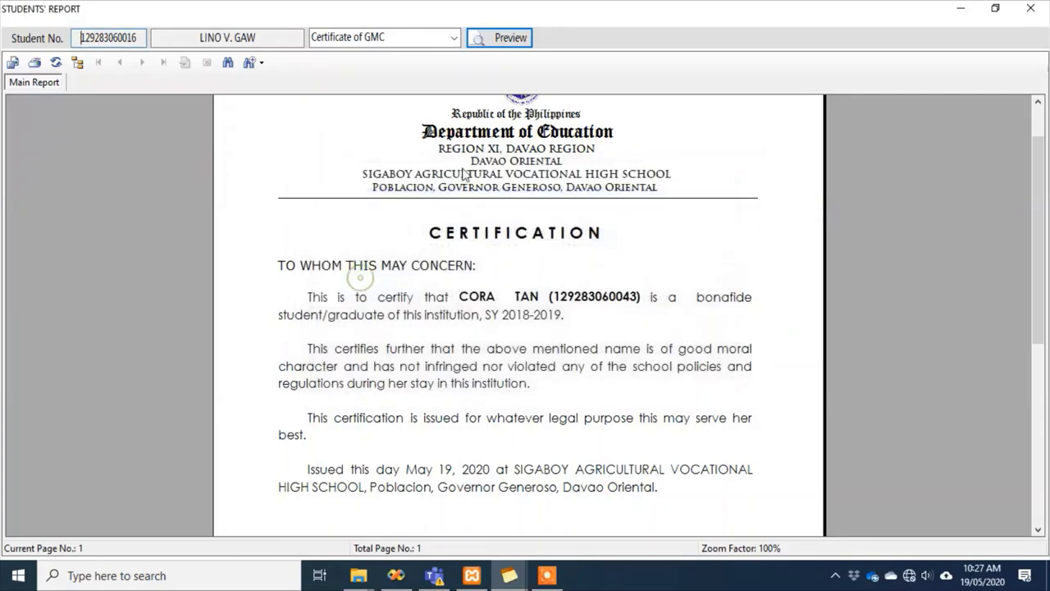
{"action": "scroll", "coordinate": [735, 287], "scroll_direction": "down", "scroll_amount": 3}
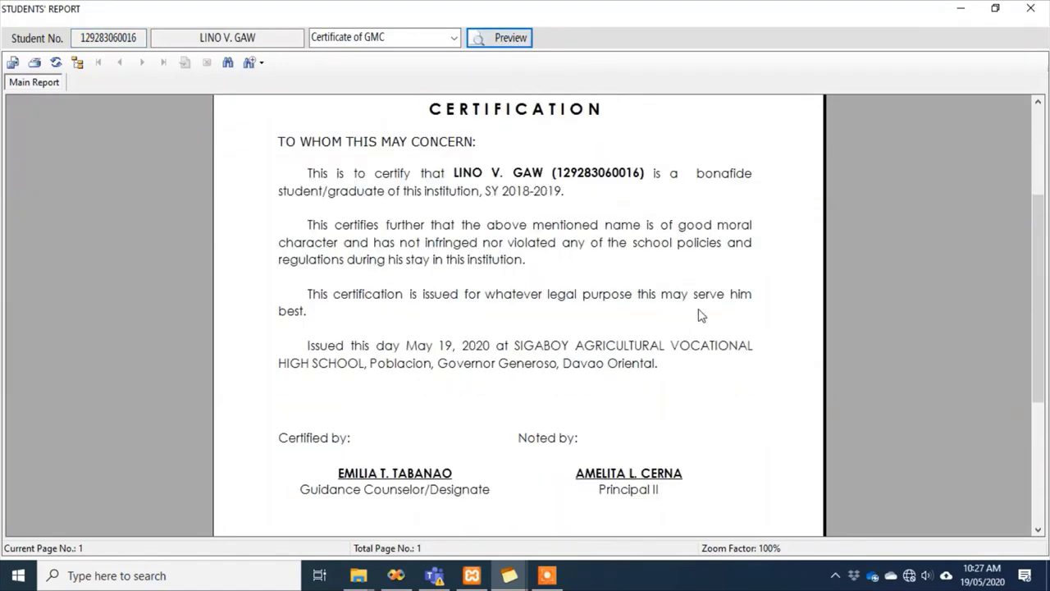
{"action": "scroll", "coordinate": [673, 328], "scroll_direction": "up", "scroll_amount": 3}
{"action": "scroll", "coordinate": [466, 366], "scroll_direction": "down", "scroll_amount": 2}
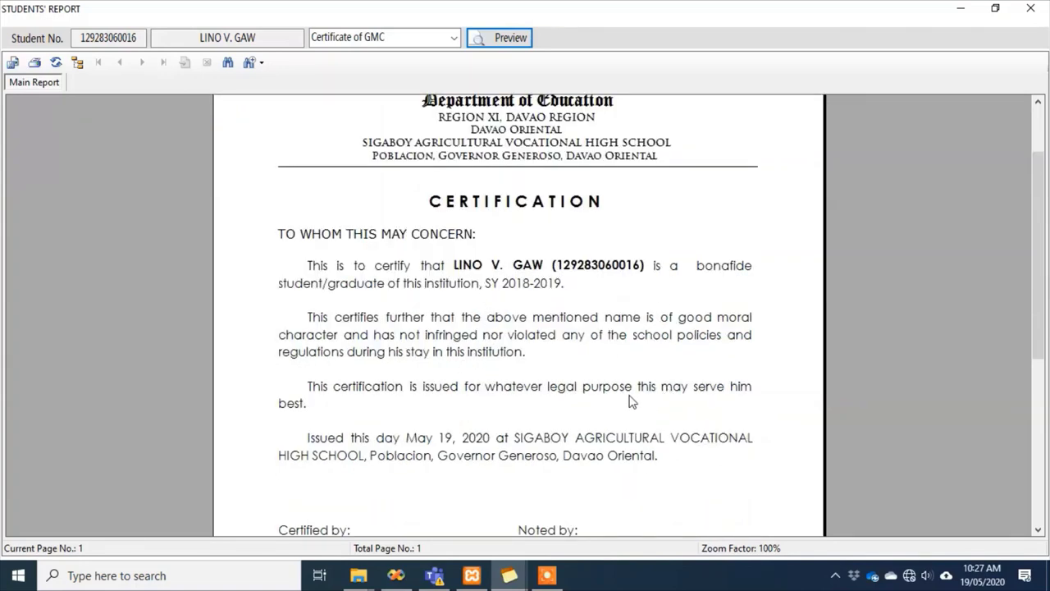
{"action": "left_click", "coordinate": [756, 402]}
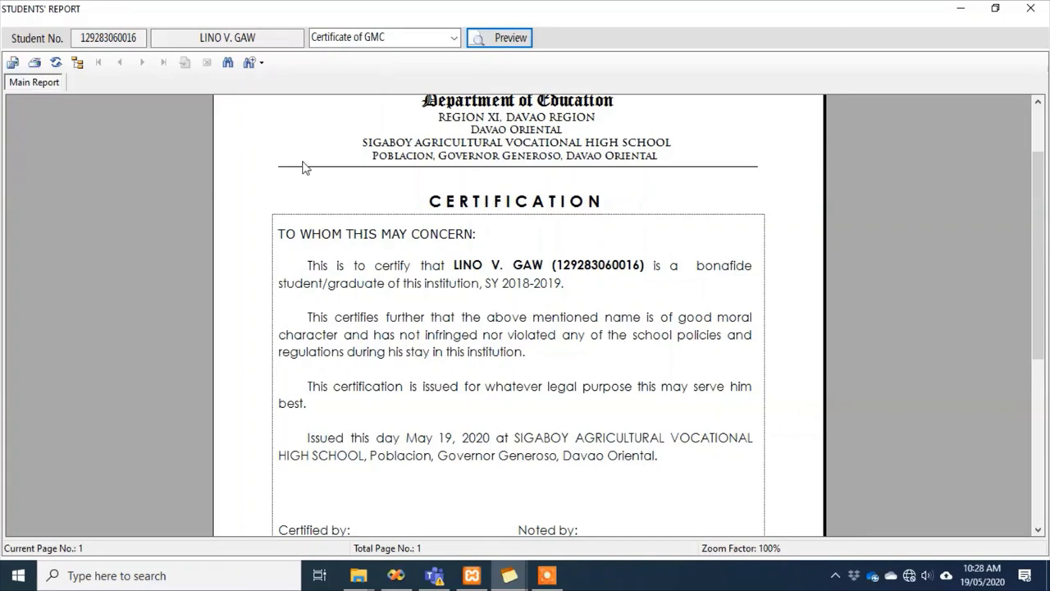
{"action": "left_click", "coordinate": [741, 411]}
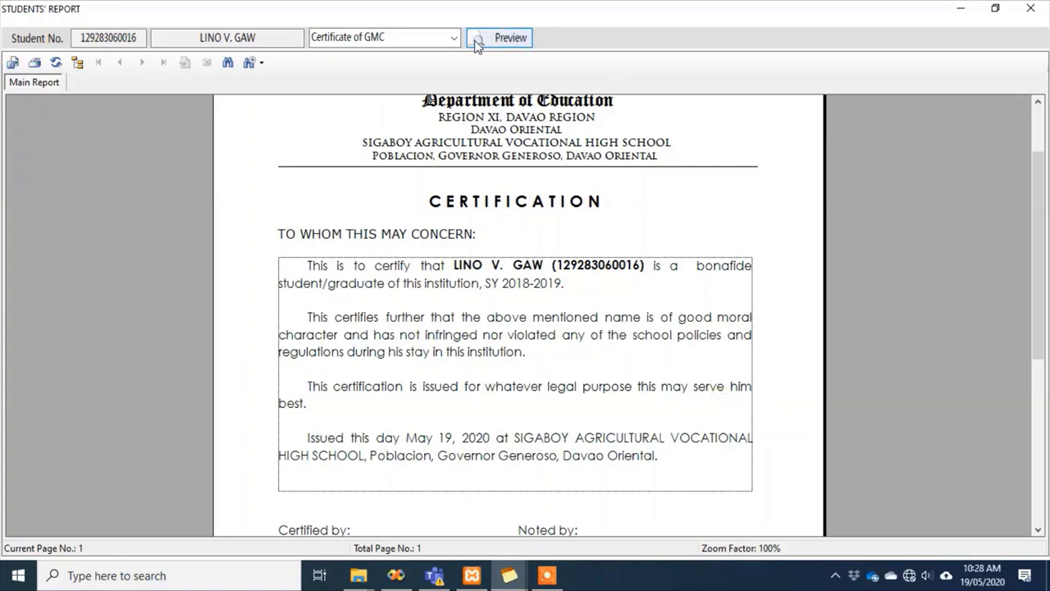
Preview the Clearance report dated May 19, 2020, then reopen the student search
{"action": "left_click", "coordinate": [450, 41]}
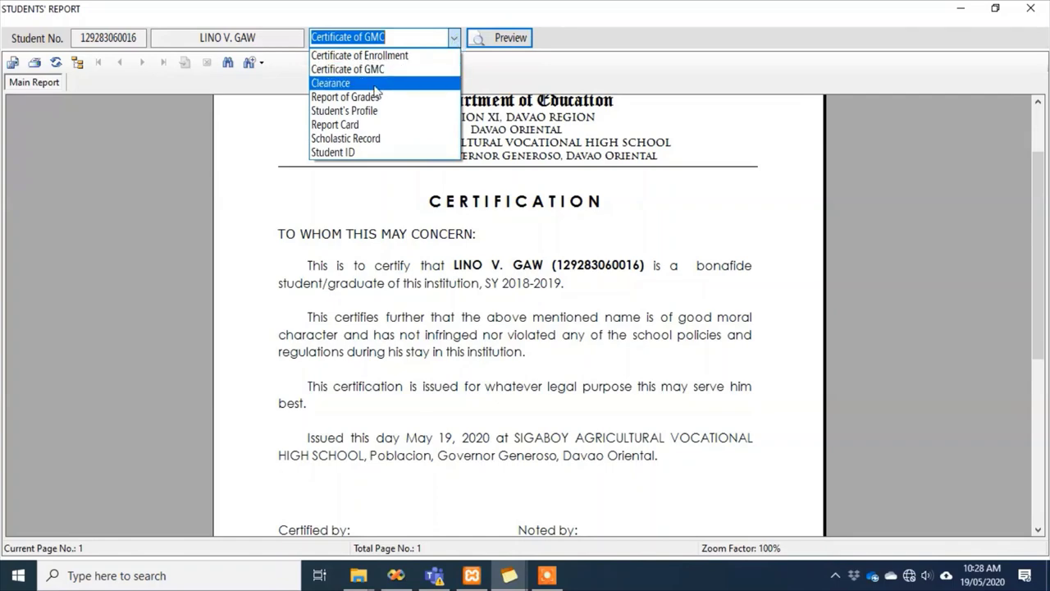
{"action": "left_click", "coordinate": [373, 82]}
{"action": "left_click", "coordinate": [519, 41]}
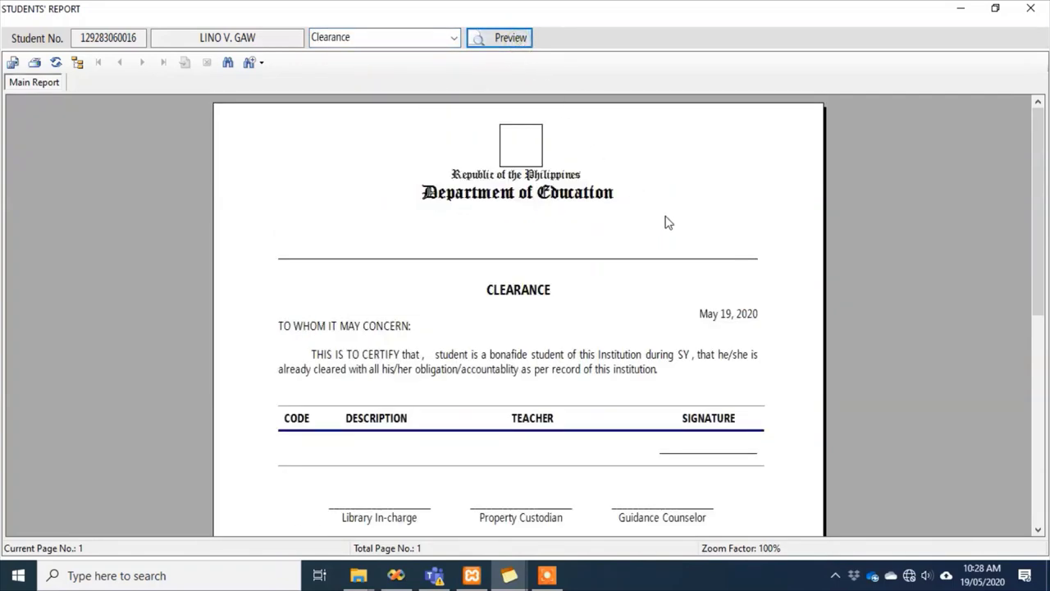
{"action": "scroll", "coordinate": [753, 284], "scroll_direction": "down", "scroll_amount": 3}
{"action": "scroll", "coordinate": [759, 279], "scroll_direction": "up", "scroll_amount": 3}
{"action": "scroll", "coordinate": [615, 398], "scroll_direction": "down", "scroll_amount": 3}
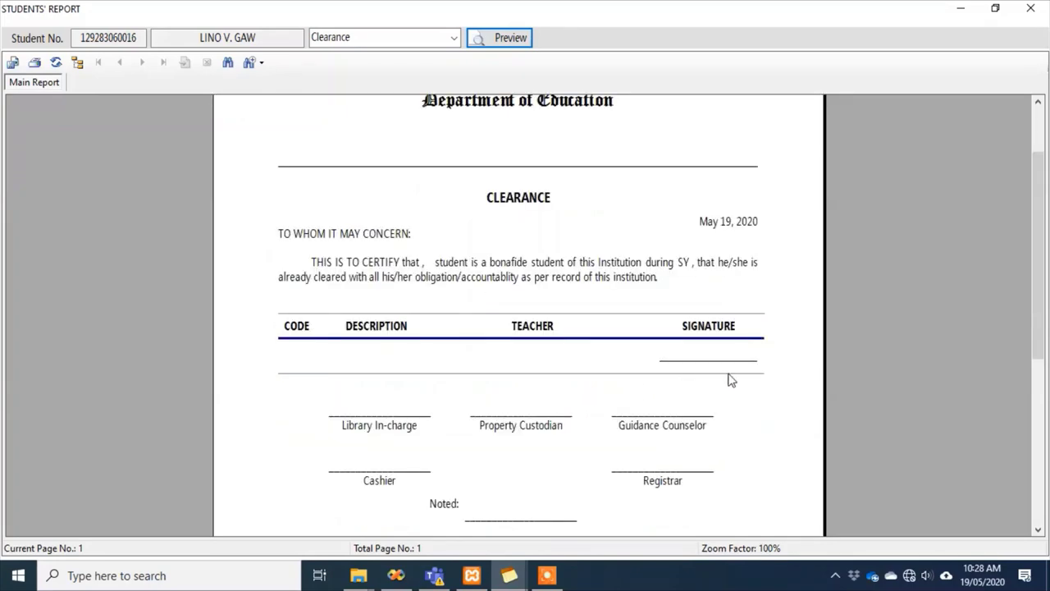
{"action": "scroll", "coordinate": [731, 376], "scroll_direction": "up", "scroll_amount": 3}
{"action": "double_click", "coordinate": [105, 37]}
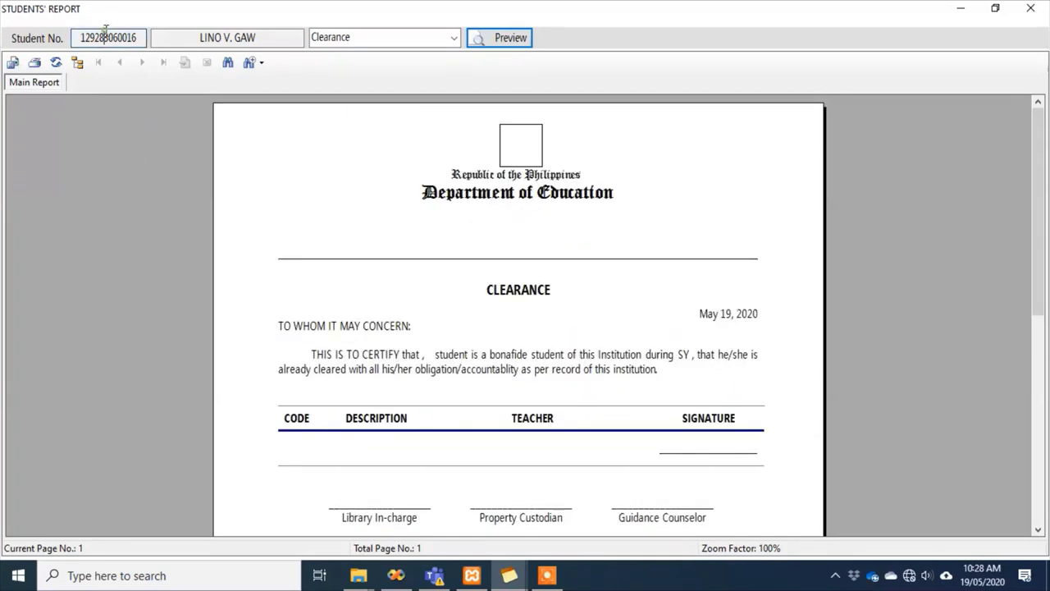
Search 'tan', sort by LastName, and regenerate the Clearance listing seven Grade 12 subjects with teachers
{"action": "type", "text": "tan"}
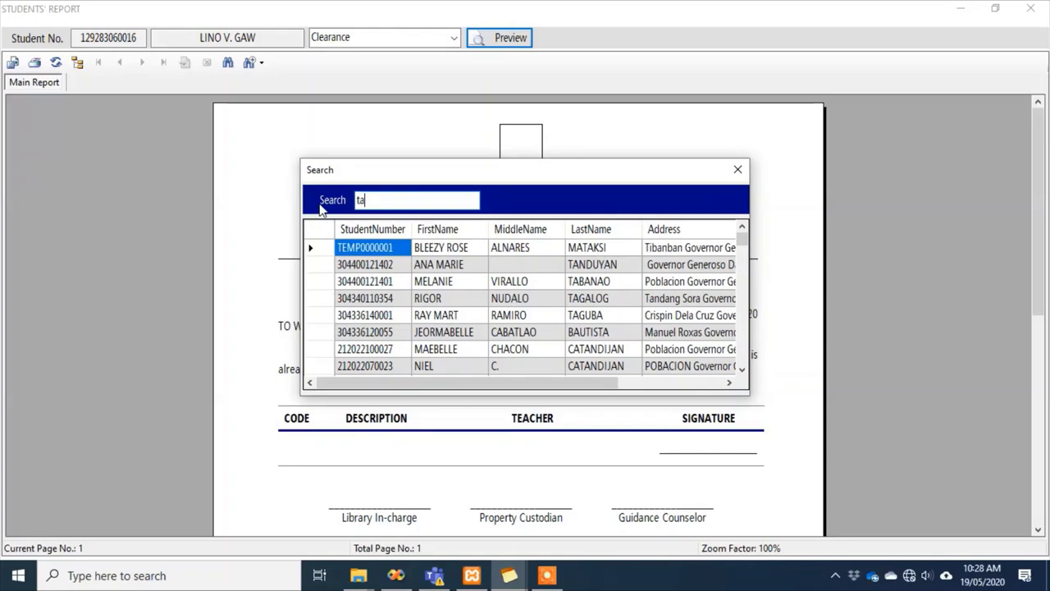
{"action": "left_click", "coordinate": [606, 230]}
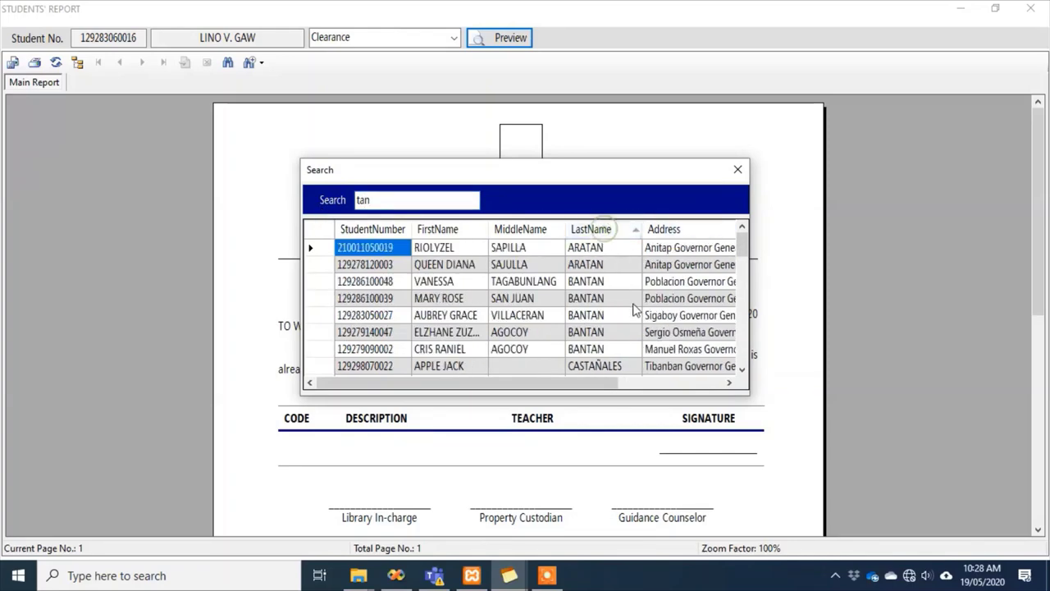
{"action": "scroll", "coordinate": [635, 315], "scroll_direction": "down", "scroll_amount": 5}
{"action": "scroll", "coordinate": [636, 325], "scroll_direction": "down", "scroll_amount": 3}
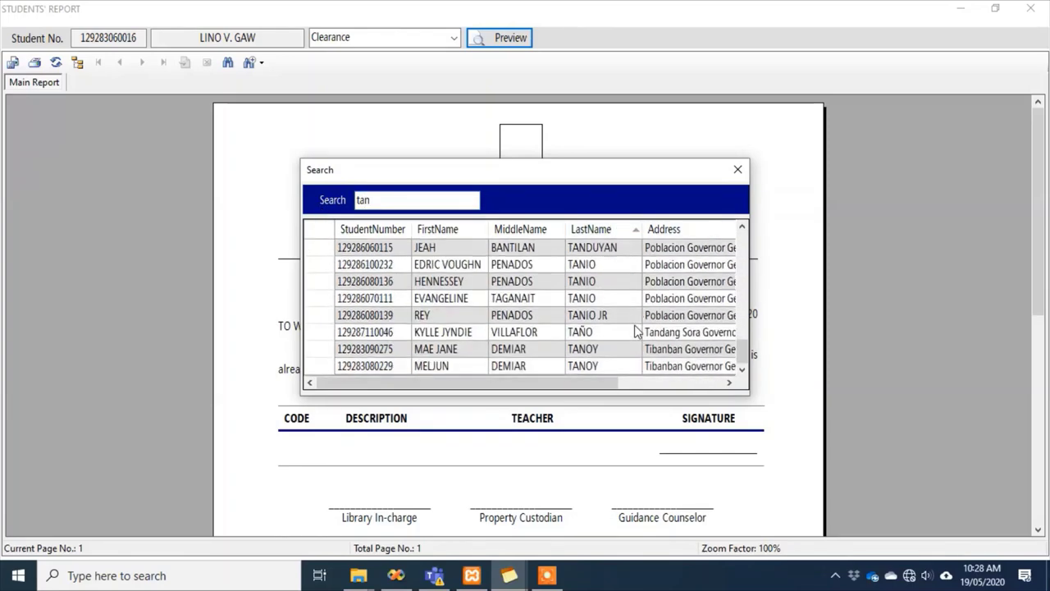
{"action": "scroll", "coordinate": [635, 330], "scroll_direction": "up", "scroll_amount": 4}
{"action": "double_click", "coordinate": [624, 332]}
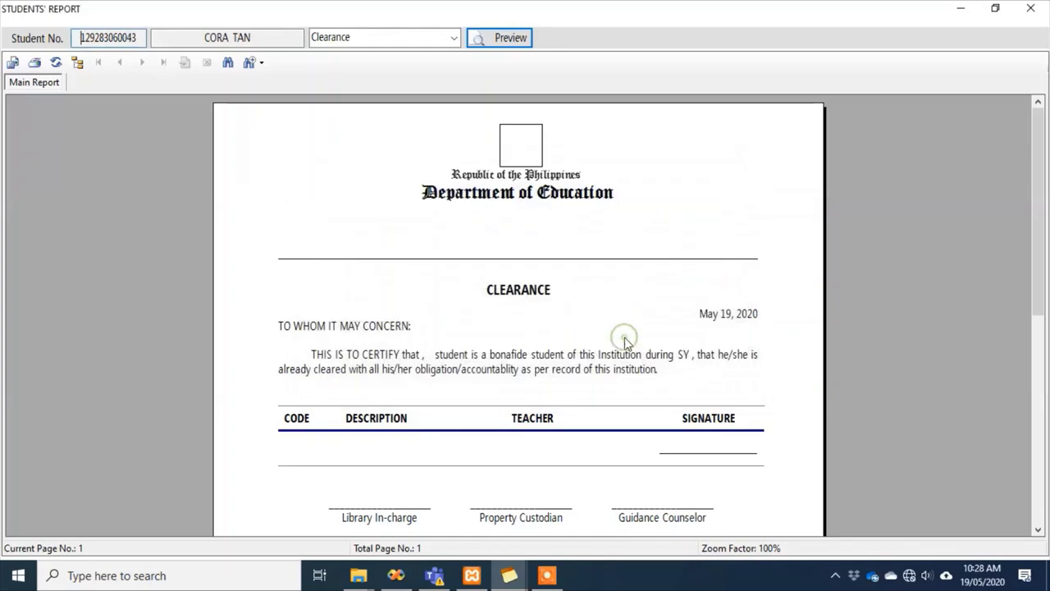
{"action": "left_click", "coordinate": [495, 45]}
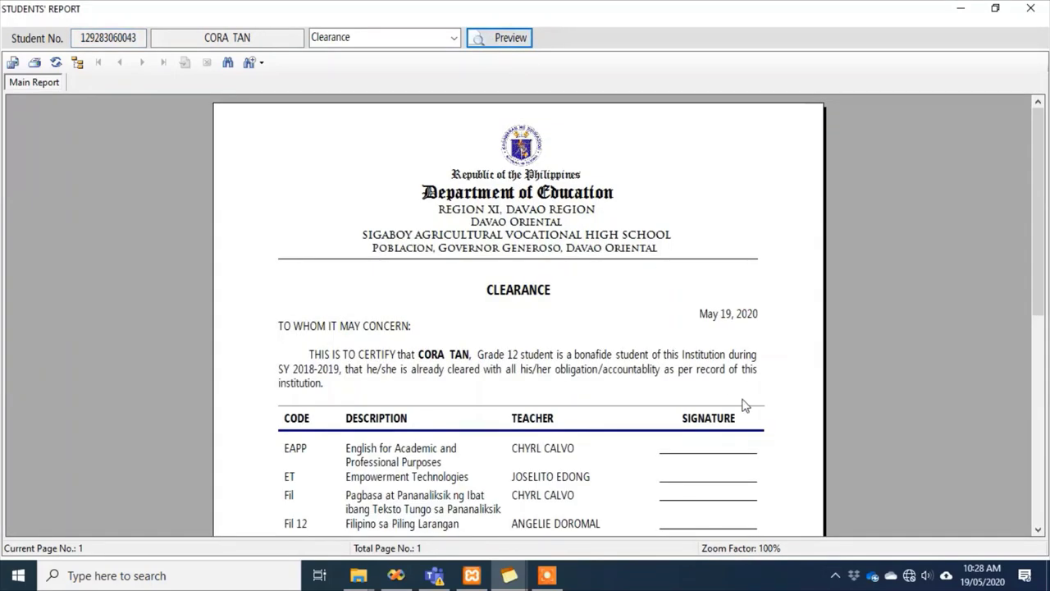
{"action": "scroll", "coordinate": [745, 406], "scroll_direction": "down", "scroll_amount": 2}
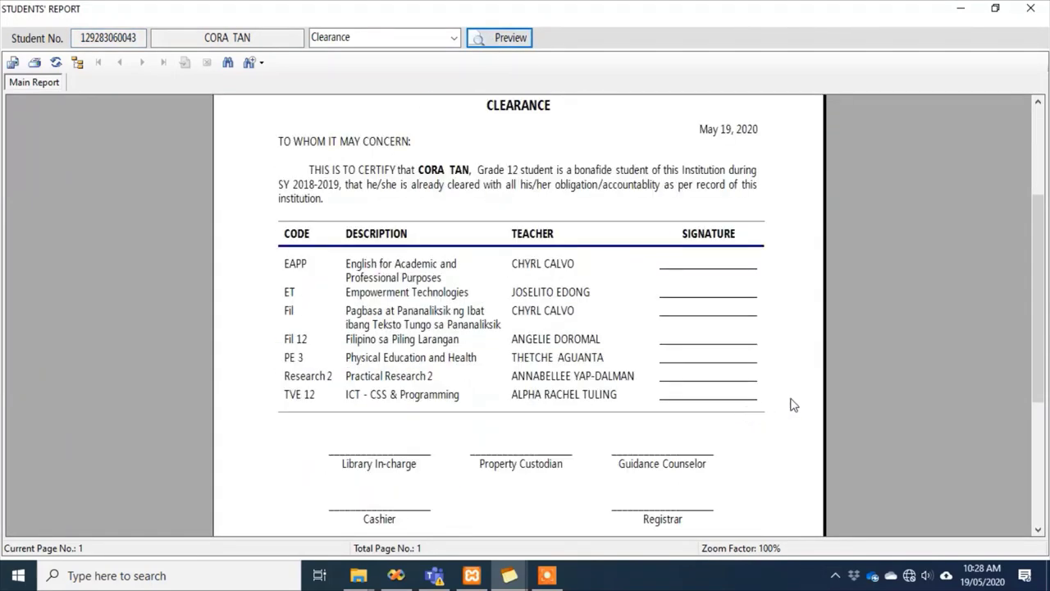
{"action": "scroll", "coordinate": [794, 404], "scroll_direction": "up", "scroll_amount": 1}
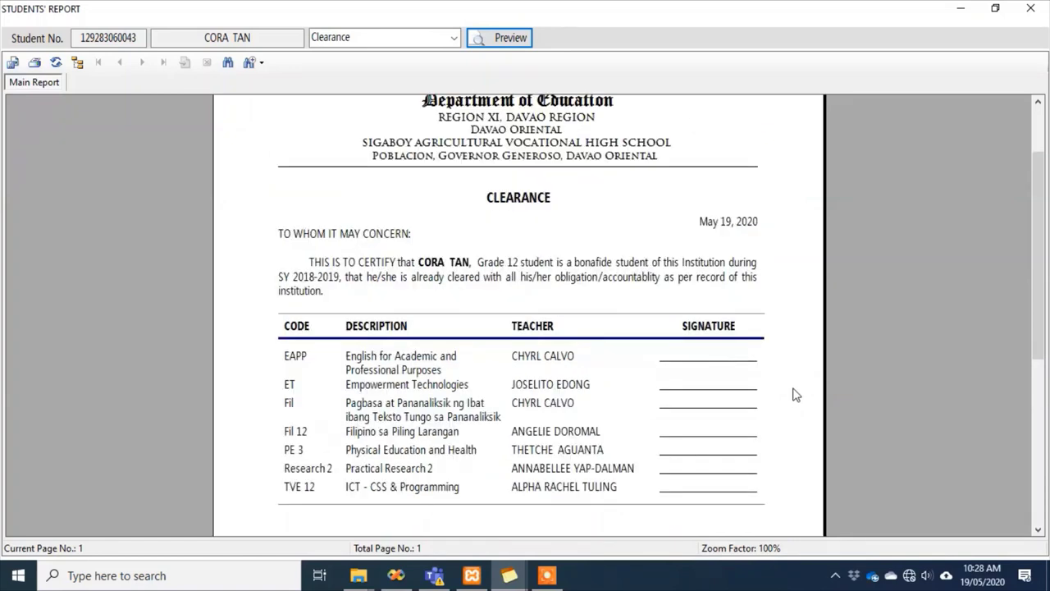
{"action": "left_click", "coordinate": [271, 38]}
{"action": "scroll", "coordinate": [447, 394], "scroll_direction": "down", "scroll_amount": 1}
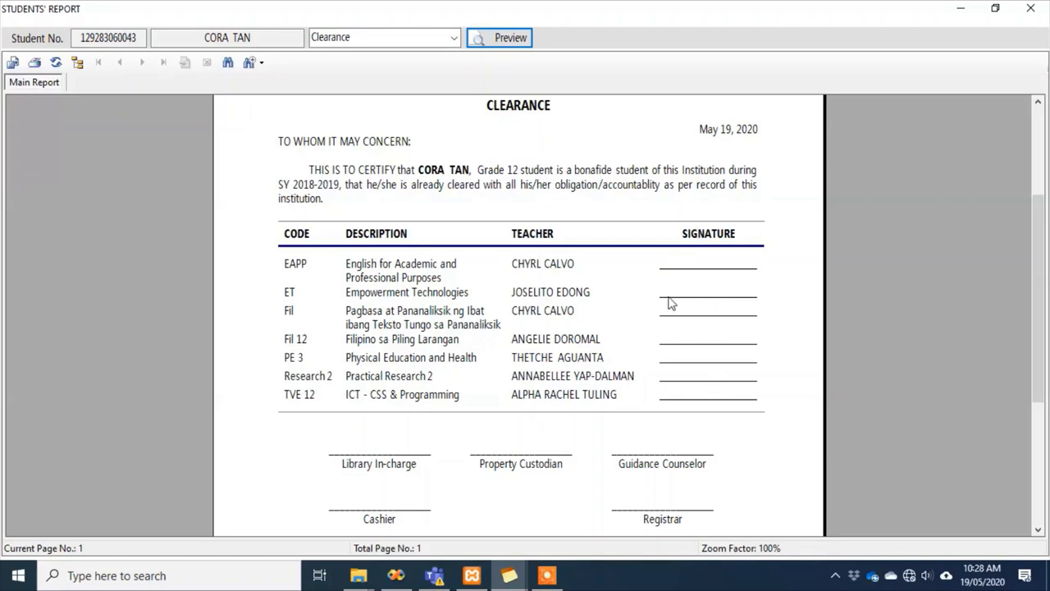
{"action": "left_click", "coordinate": [454, 38]}
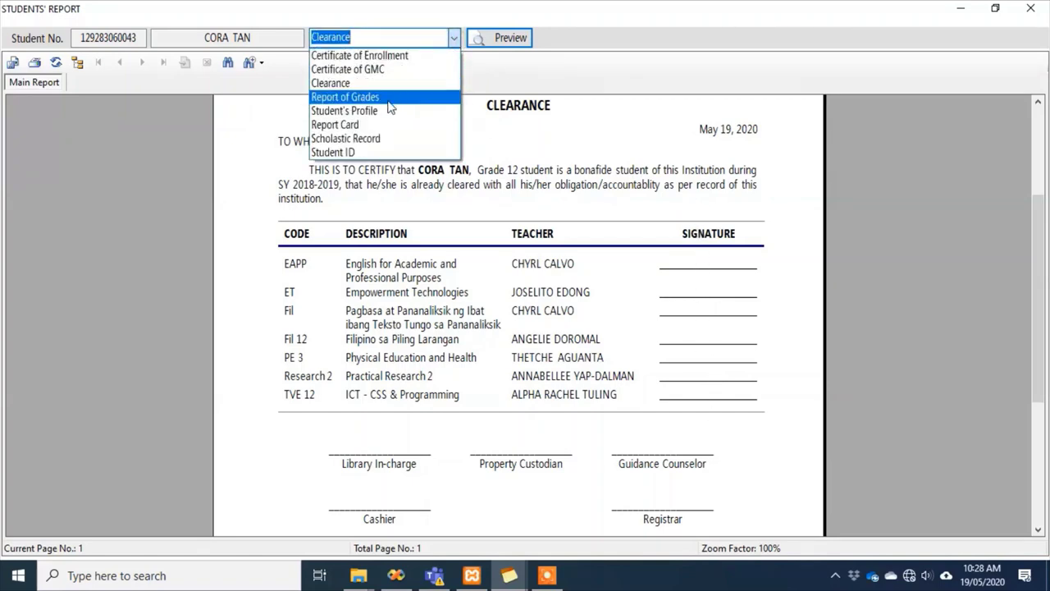
Preview the Report of Grades showing six learning areas and a general average of 90
{"action": "left_click", "coordinate": [352, 95]}
{"action": "left_click", "coordinate": [501, 38]}
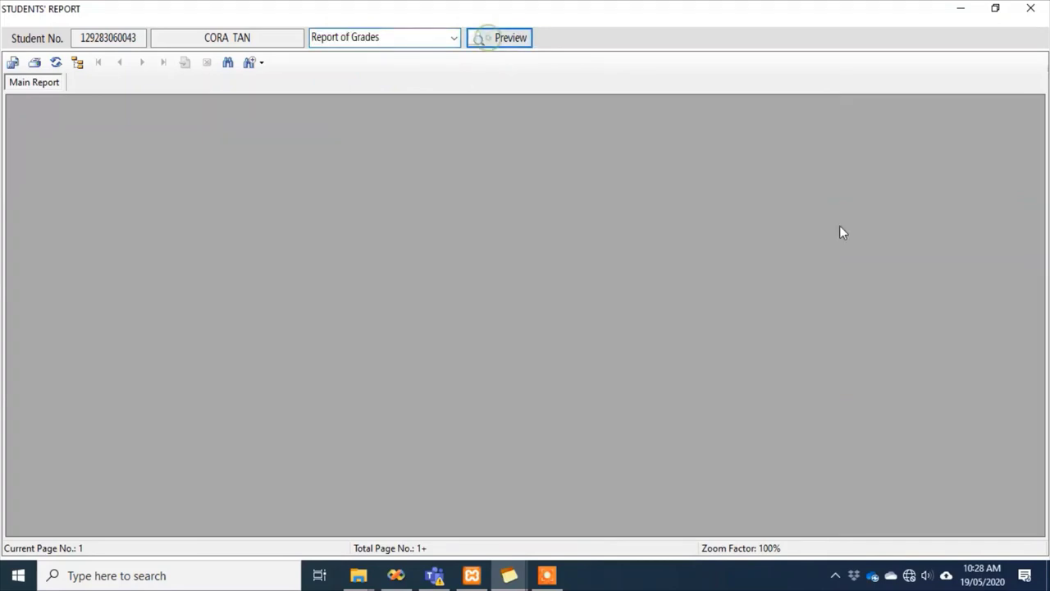
{"action": "scroll", "coordinate": [810, 298], "scroll_direction": "down", "scroll_amount": 2}
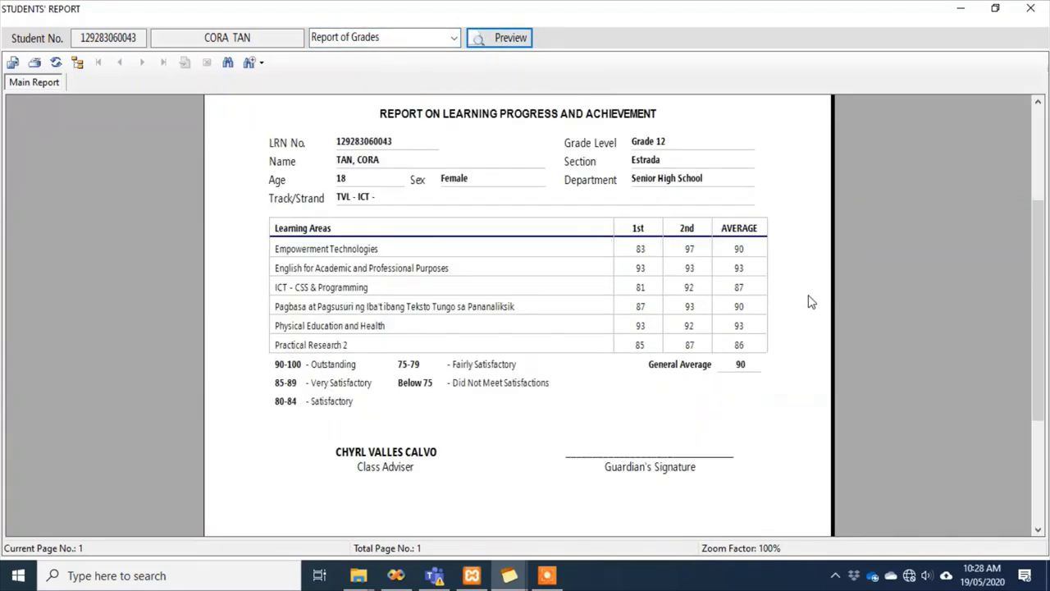
{"action": "scroll", "coordinate": [810, 302], "scroll_direction": "up", "scroll_amount": 4}
{"action": "scroll", "coordinate": [809, 297], "scroll_direction": "down", "scroll_amount": 4}
{"action": "scroll", "coordinate": [809, 297], "scroll_direction": "up", "scroll_amount": 2}
{"action": "scroll", "coordinate": [809, 297], "scroll_direction": "down", "scroll_amount": 2}
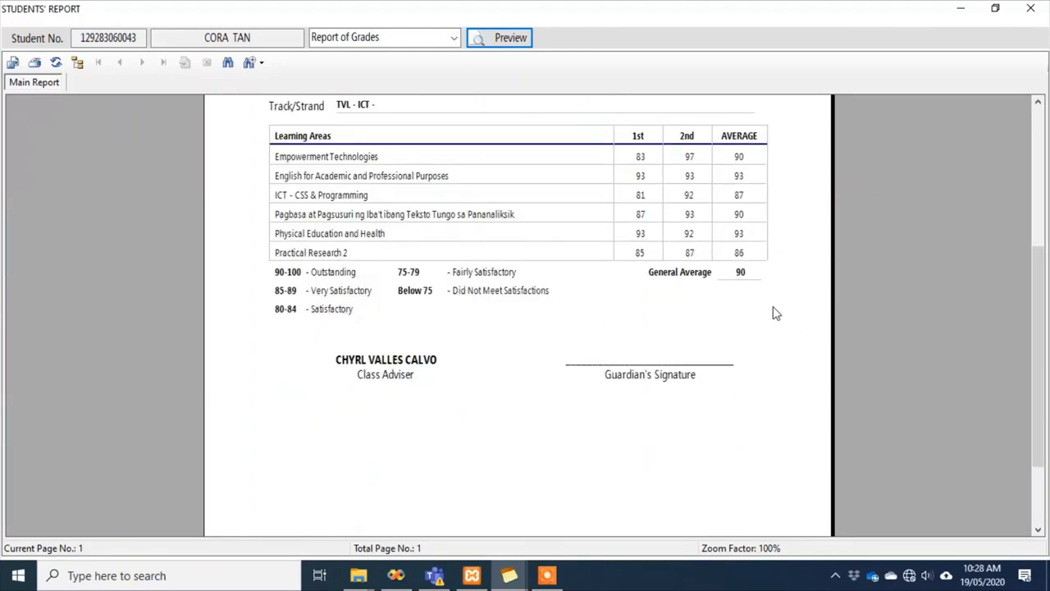
{"action": "scroll", "coordinate": [776, 314], "scroll_direction": "up", "scroll_amount": 4}
{"action": "scroll", "coordinate": [780, 315], "scroll_direction": "down", "scroll_amount": 2}
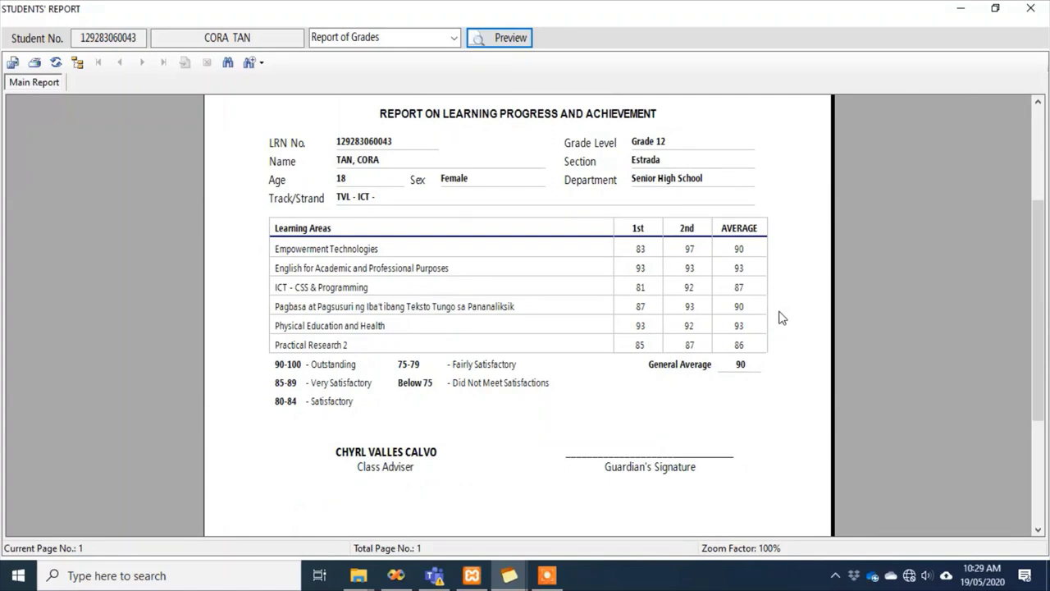
{"action": "scroll", "coordinate": [781, 317], "scroll_direction": "up", "scroll_amount": 2}
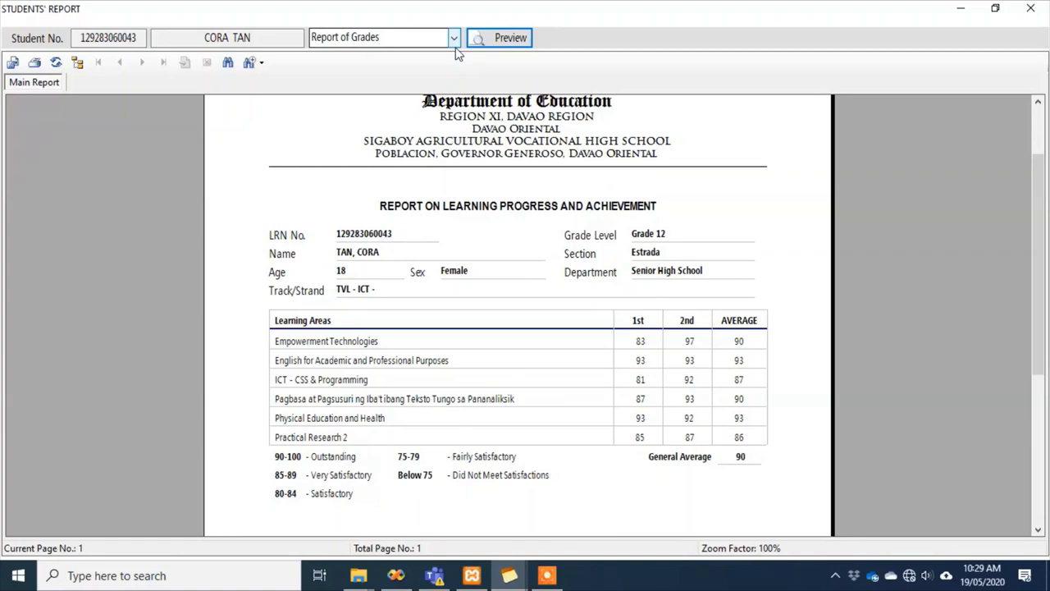
{"action": "left_click", "coordinate": [453, 39]}
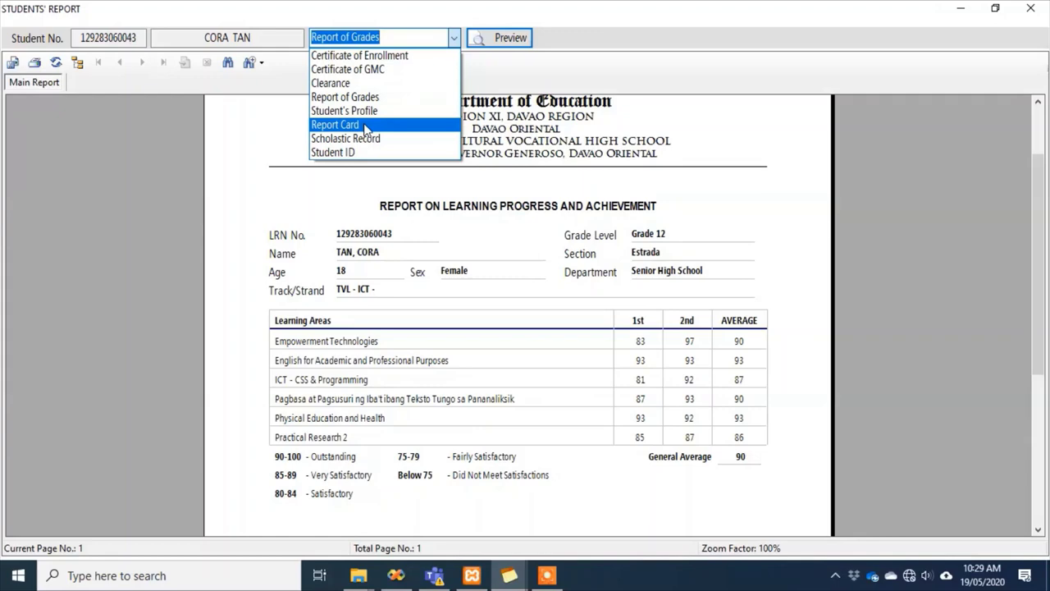
Preview both pages of the Report Card (Form 138) with semester averages 90 and 89
{"action": "left_click", "coordinate": [364, 124]}
{"action": "left_click", "coordinate": [500, 38]}
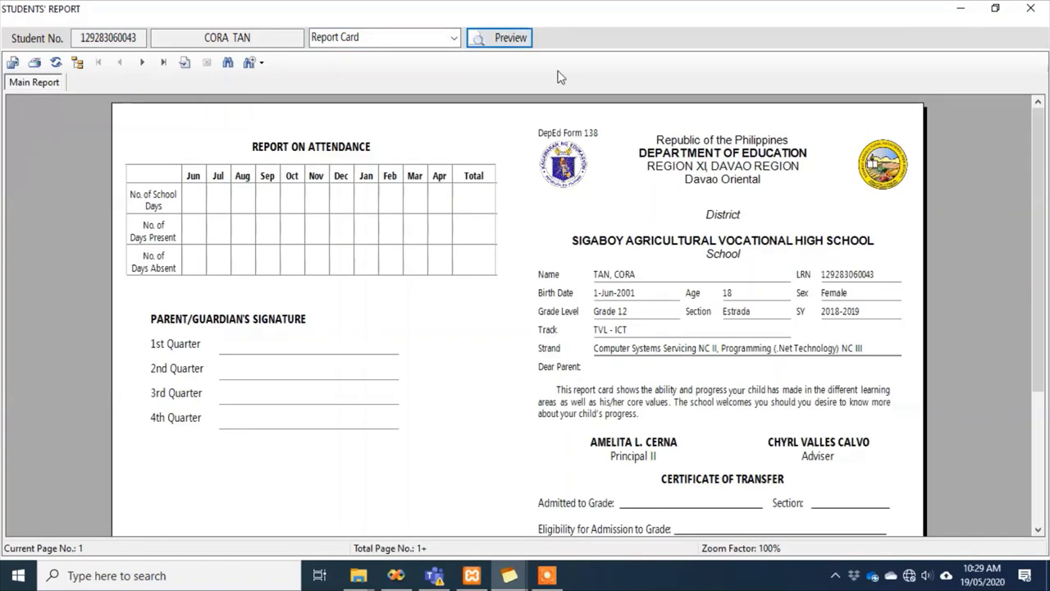
{"action": "mouse_move", "coordinate": [1043, 156]}
{"action": "left_mouse_down"}
{"action": "mouse_move", "coordinate": [1045, 245]}
{"action": "mouse_move", "coordinate": [1046, 138]}
{"action": "left_mouse_up"}
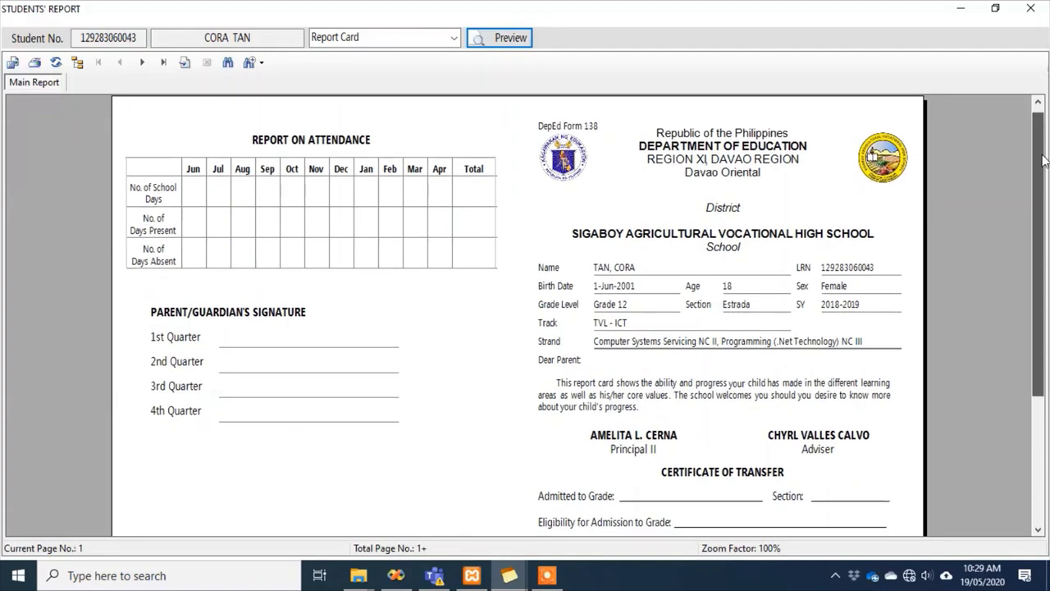
{"action": "left_click", "coordinate": [146, 66]}
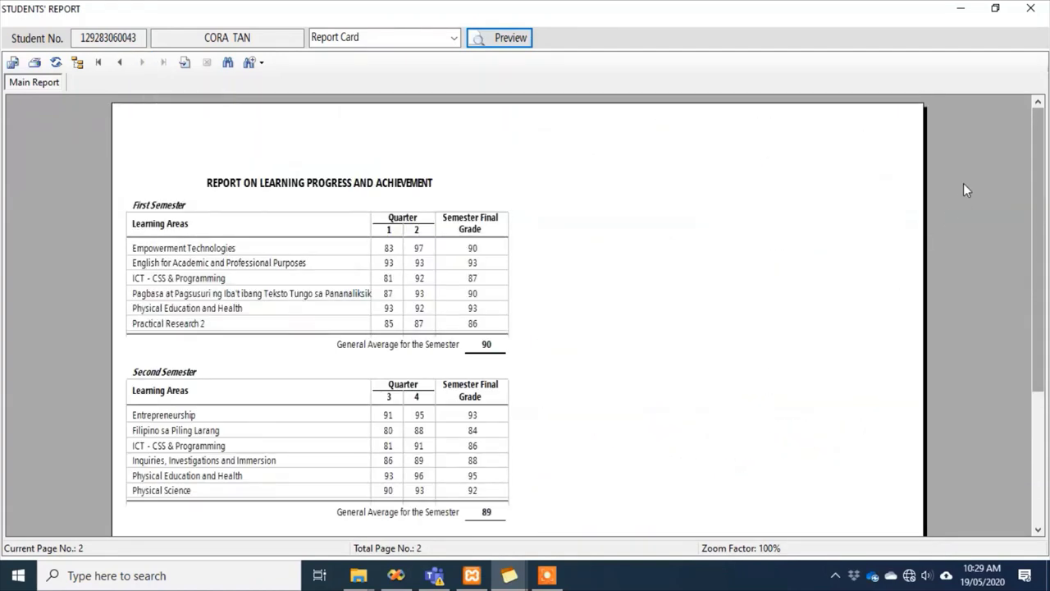
{"action": "mouse_move", "coordinate": [1039, 227]}
{"action": "left_mouse_down"}
{"action": "mouse_move", "coordinate": [1046, 351]}
{"action": "mouse_move", "coordinate": [1046, 213]}
{"action": "left_mouse_up"}
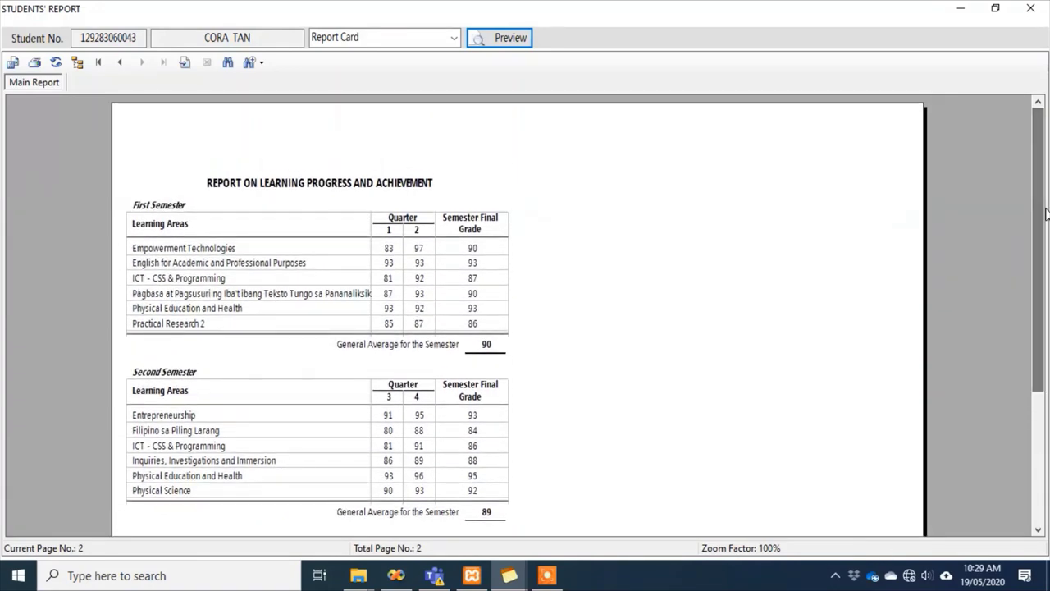
{"action": "left_click", "coordinate": [454, 37]}
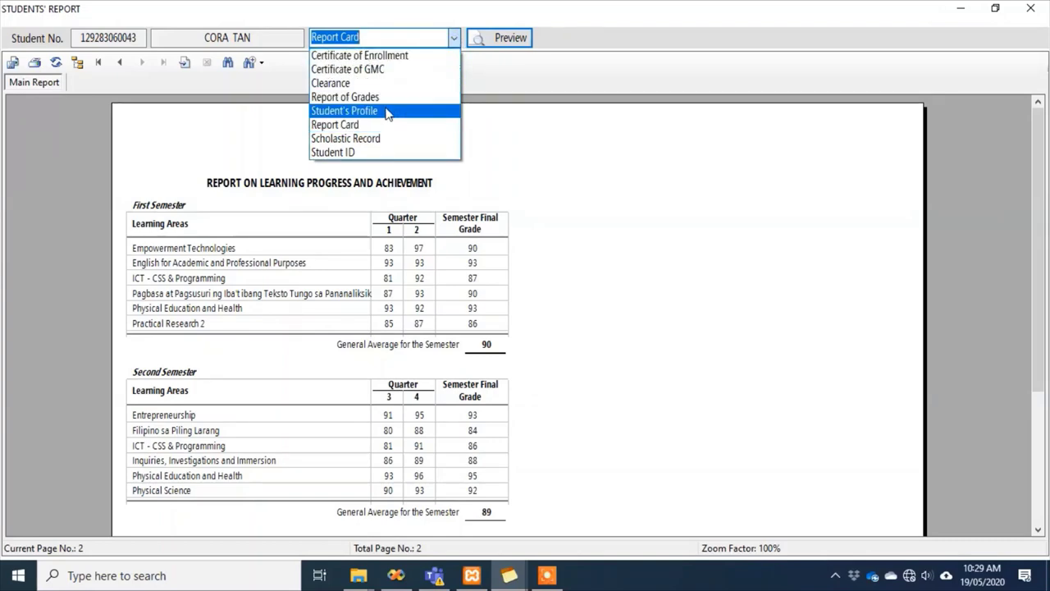
Preview the one-page Student's Profile with personal, parent/guardian and Grade 12 enrolment details
{"action": "left_click", "coordinate": [345, 110]}
{"action": "left_click", "coordinate": [499, 39]}
{"action": "mouse_move", "coordinate": [1047, 242]}
{"action": "left_mouse_down"}
{"action": "mouse_move", "coordinate": [1047, 387]}
{"action": "mouse_move", "coordinate": [1038, 216]}
{"action": "left_mouse_up"}
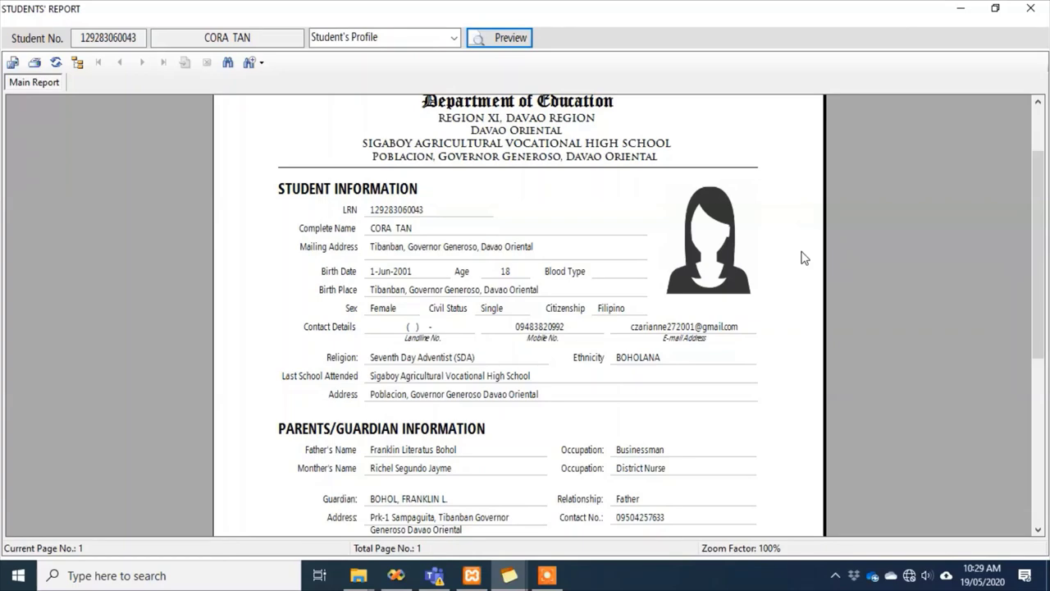
{"action": "scroll", "coordinate": [804, 258], "scroll_direction": "up", "scroll_amount": 2}
{"action": "left_click_drag", "start_coordinate": [1046, 185], "coordinate": [1014, 248]}
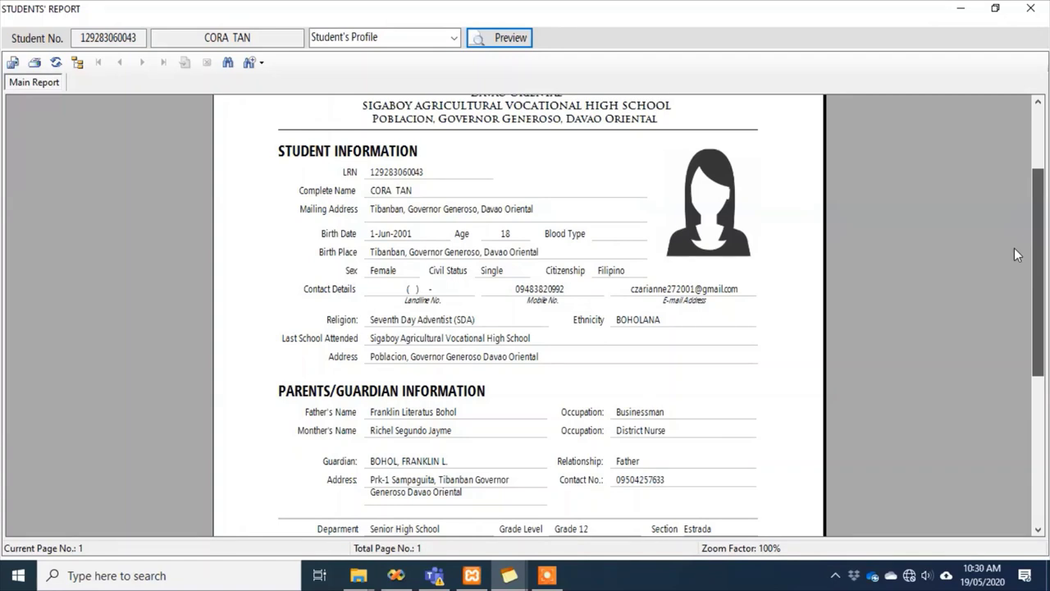
{"action": "left_click", "coordinate": [452, 41]}
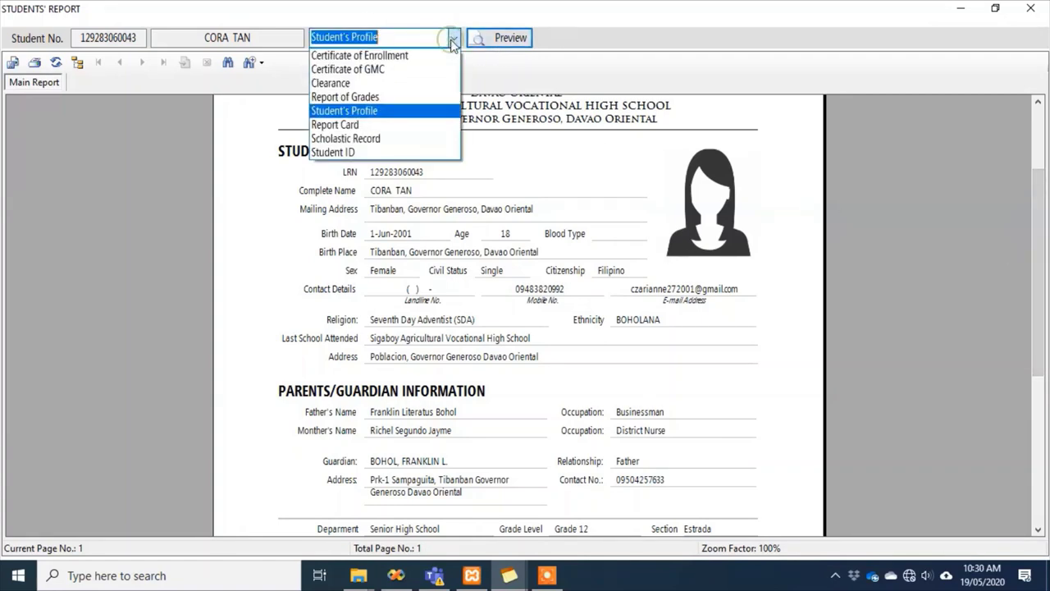
Preview the two-page Scholastic Record showing Grade 11 first-semester grades
{"action": "left_click", "coordinate": [404, 139]}
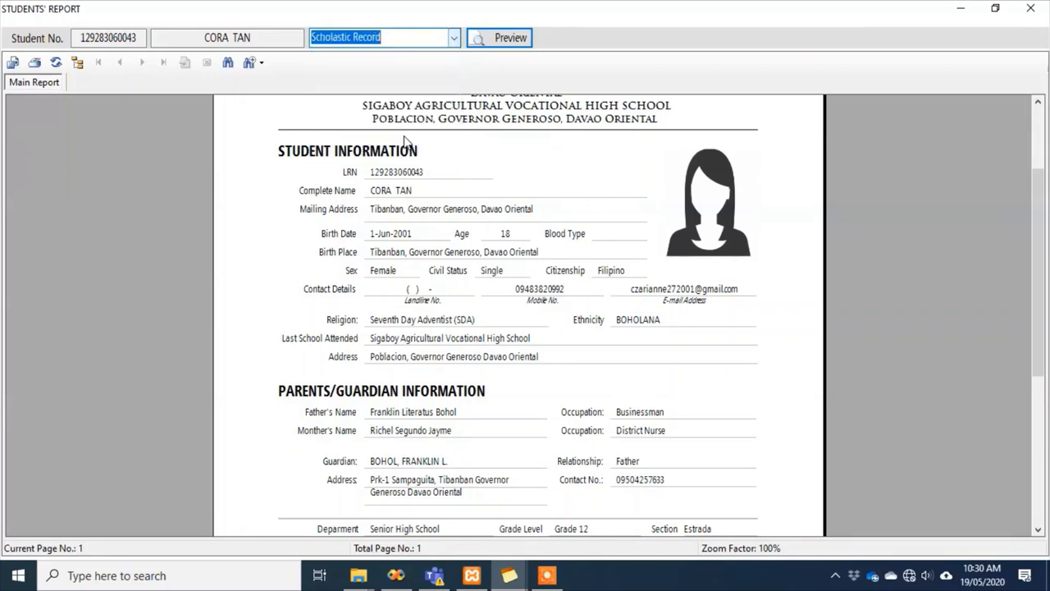
{"action": "left_click", "coordinate": [511, 38]}
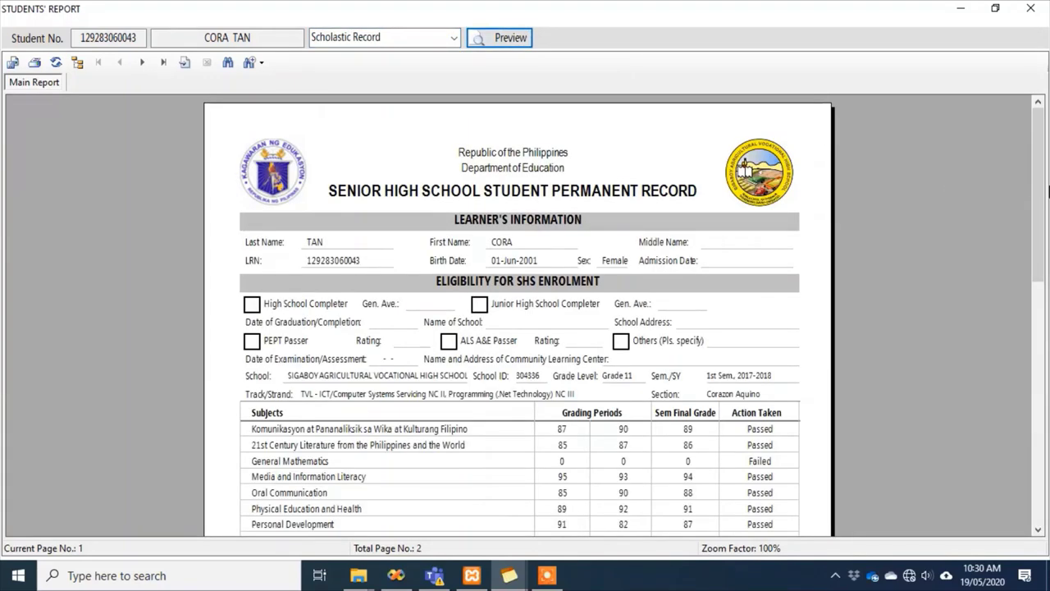
{"action": "scroll", "coordinate": [1043, 179], "scroll_direction": "down", "scroll_amount": 1}
{"action": "left_click_drag", "start_coordinate": [1043, 179], "coordinate": [1013, 146]}
Preview the student's Student ID card
{"action": "left_click", "coordinate": [452, 38]}
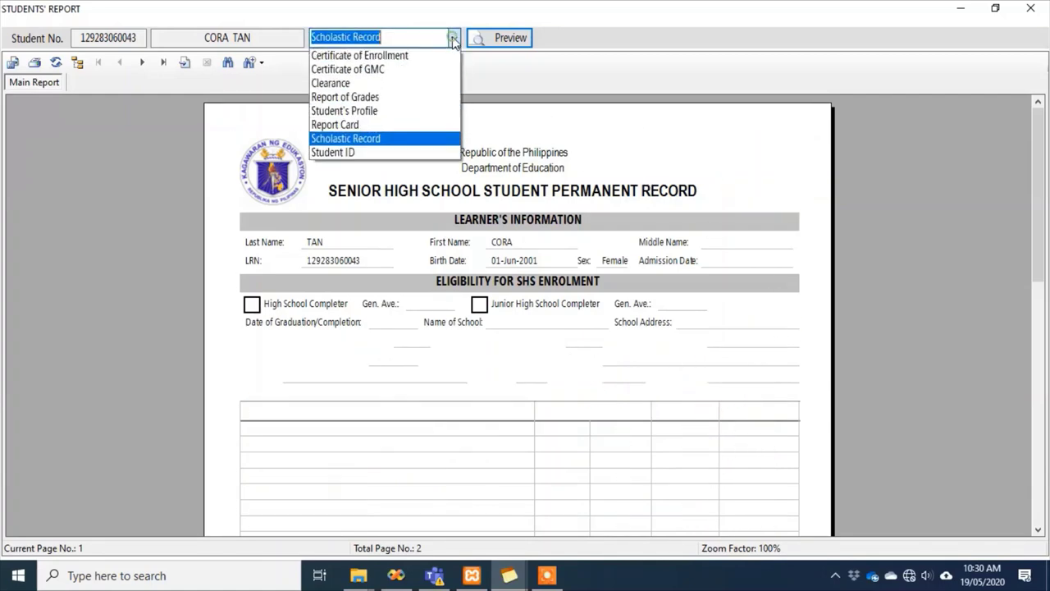
{"action": "left_click", "coordinate": [386, 152]}
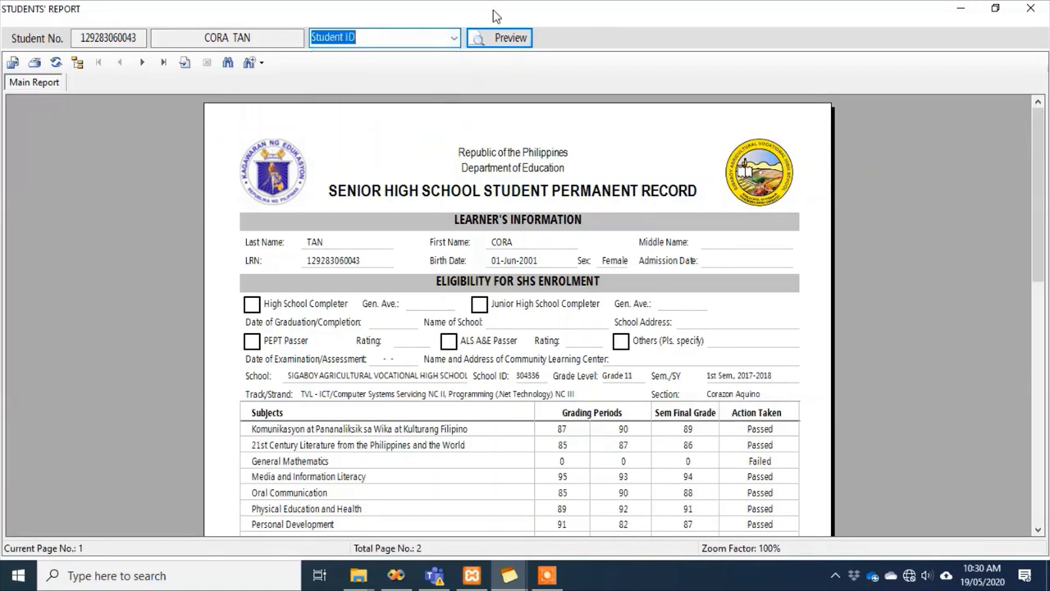
{"action": "left_click", "coordinate": [499, 41]}
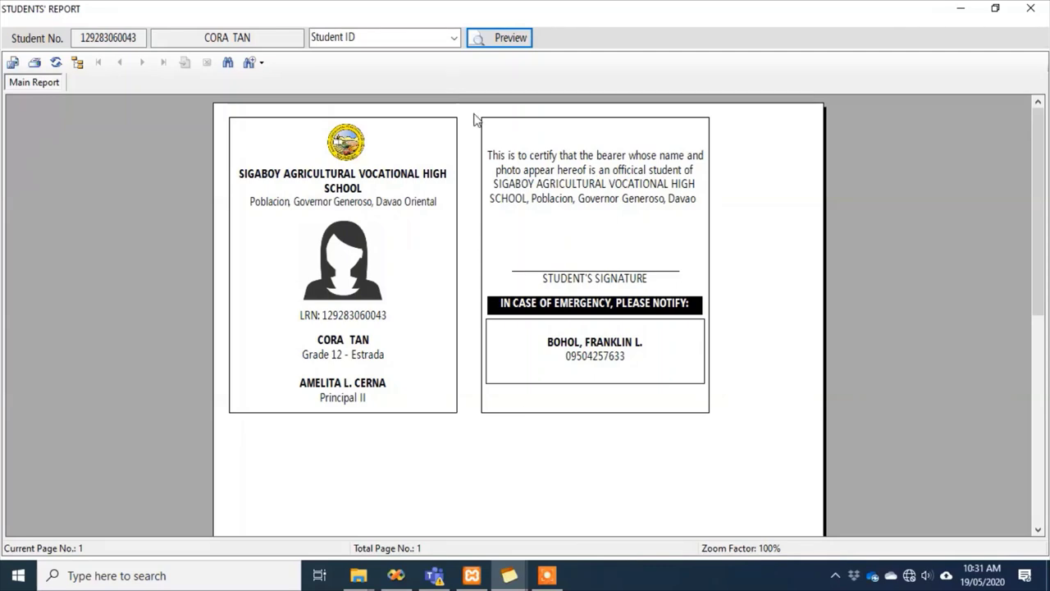
Close the Students' Report window, returning to the School Records home screen
{"action": "left_click", "coordinate": [453, 38]}
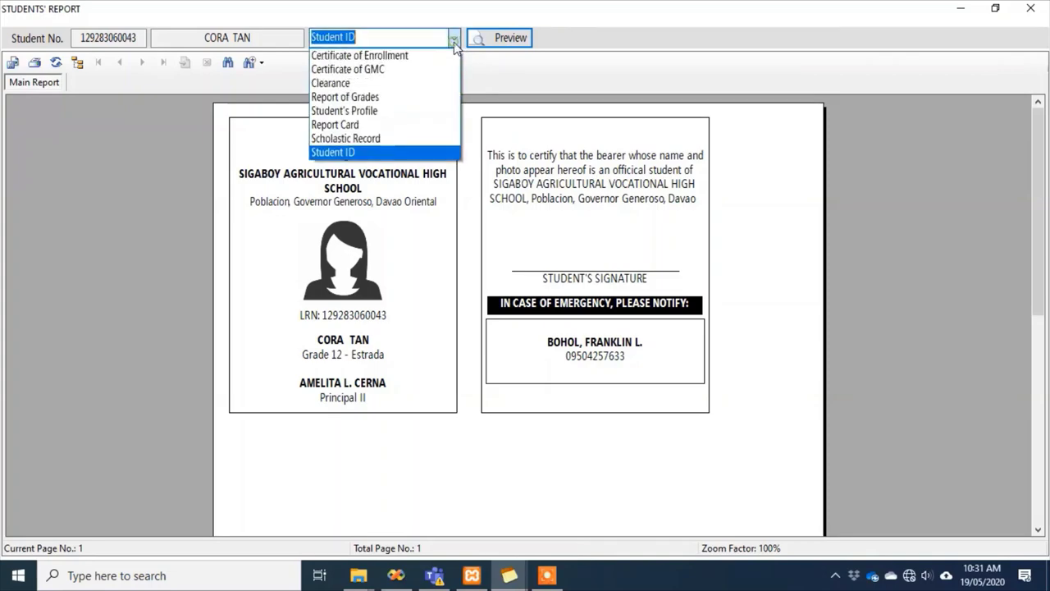
{"action": "left_click", "coordinate": [1029, 15]}
{"action": "left_click", "coordinate": [1028, 12]}
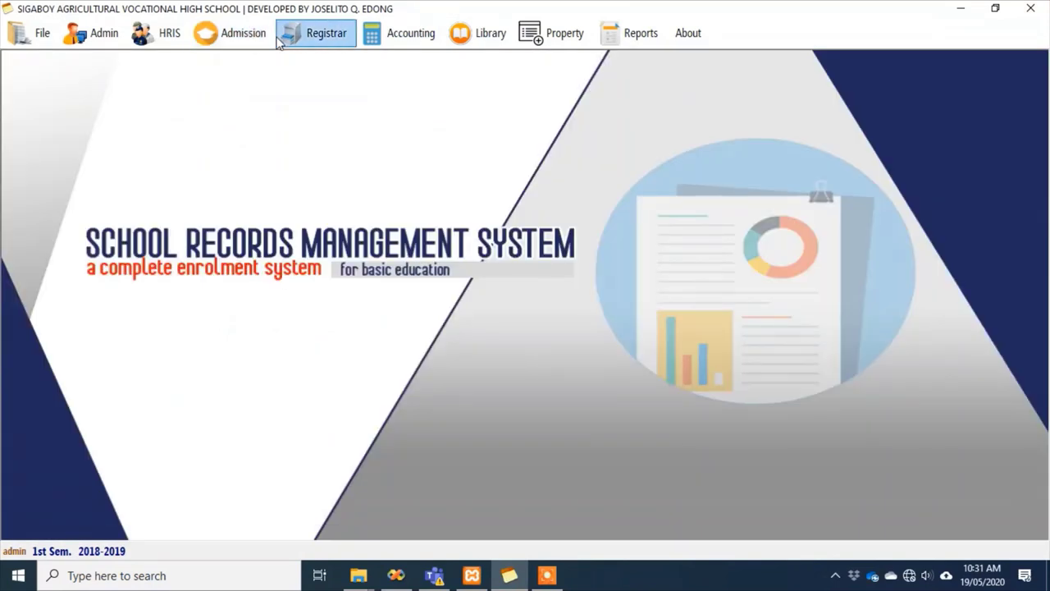
Start a grading sheet and select Empowerment Technologies, section Estrada, by searching 'te'
{"action": "left_click", "coordinate": [300, 38]}
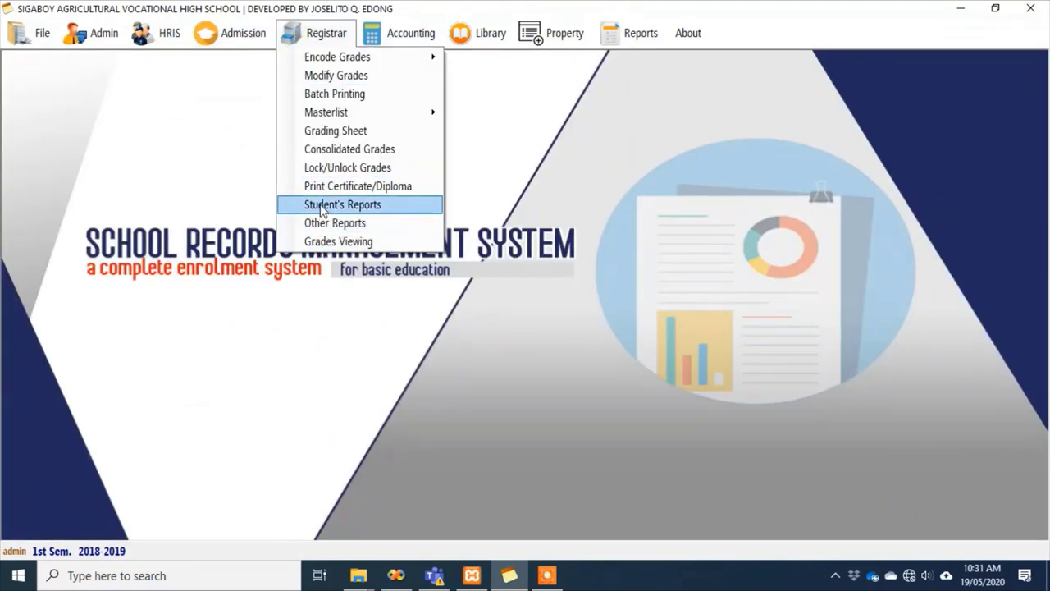
{"action": "left_click", "coordinate": [327, 131]}
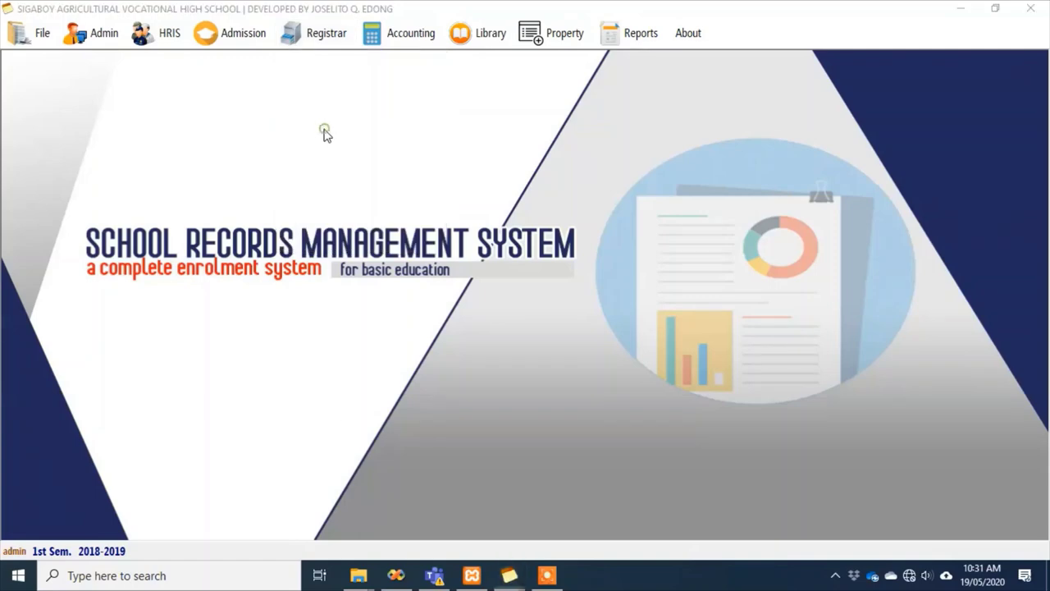
{"action": "left_click", "coordinate": [547, 245]}
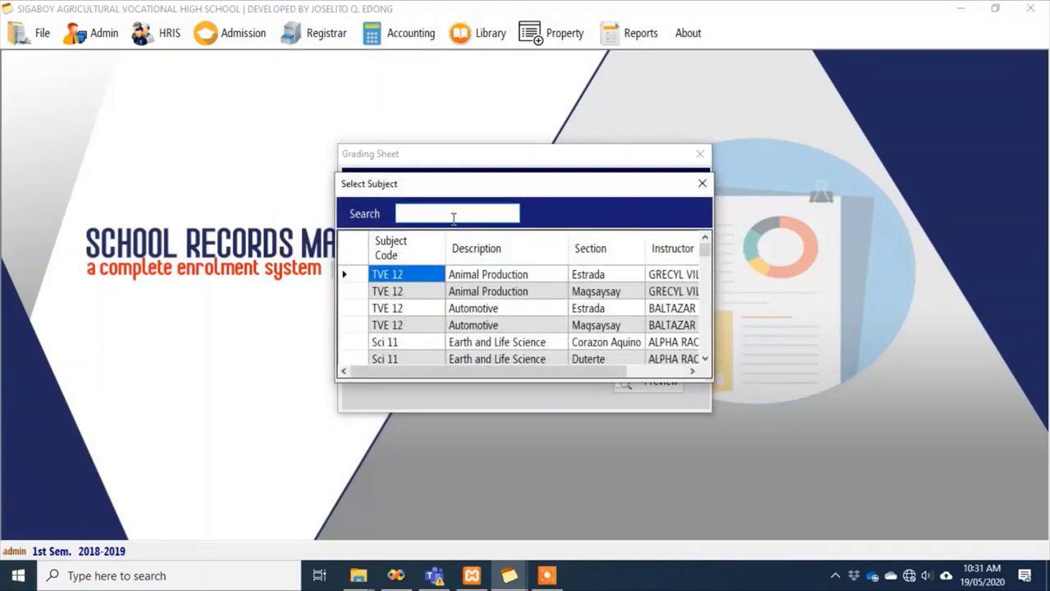
{"action": "type", "text": "t"}
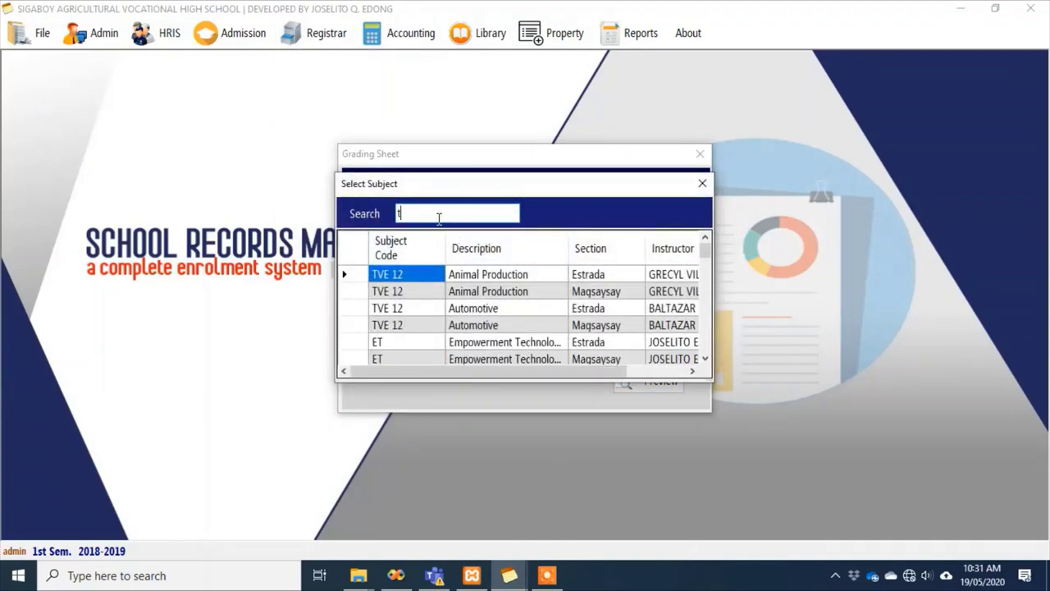
{"action": "type", "text": "e"}
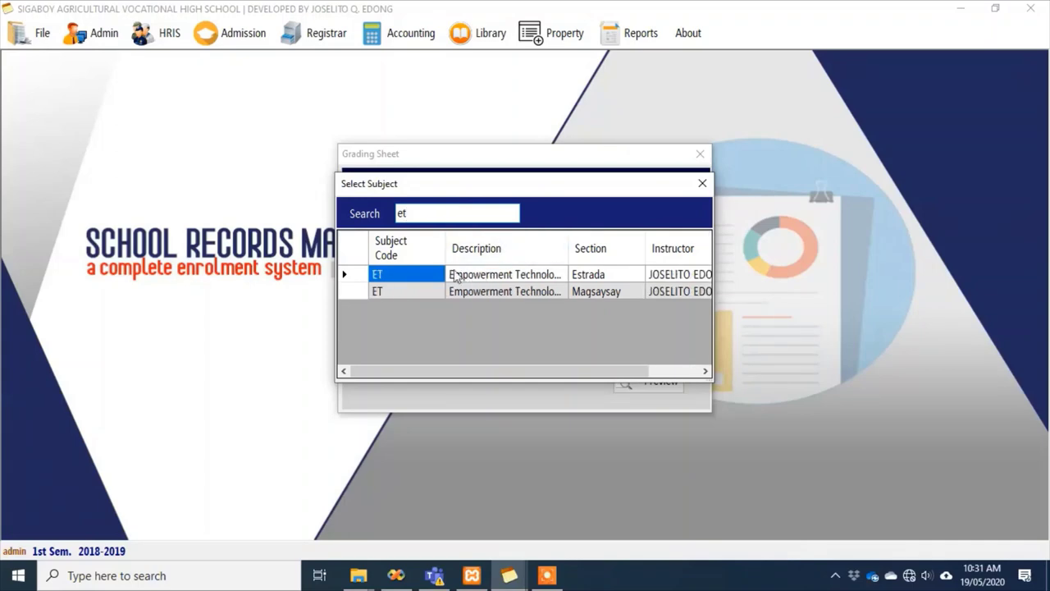
{"action": "double_click", "coordinate": [413, 279]}
Adjust the grading period, then preview the grading sheet full screen and scroll its pages
{"action": "left_click", "coordinate": [677, 347]}
{"action": "left_click", "coordinate": [640, 367]}
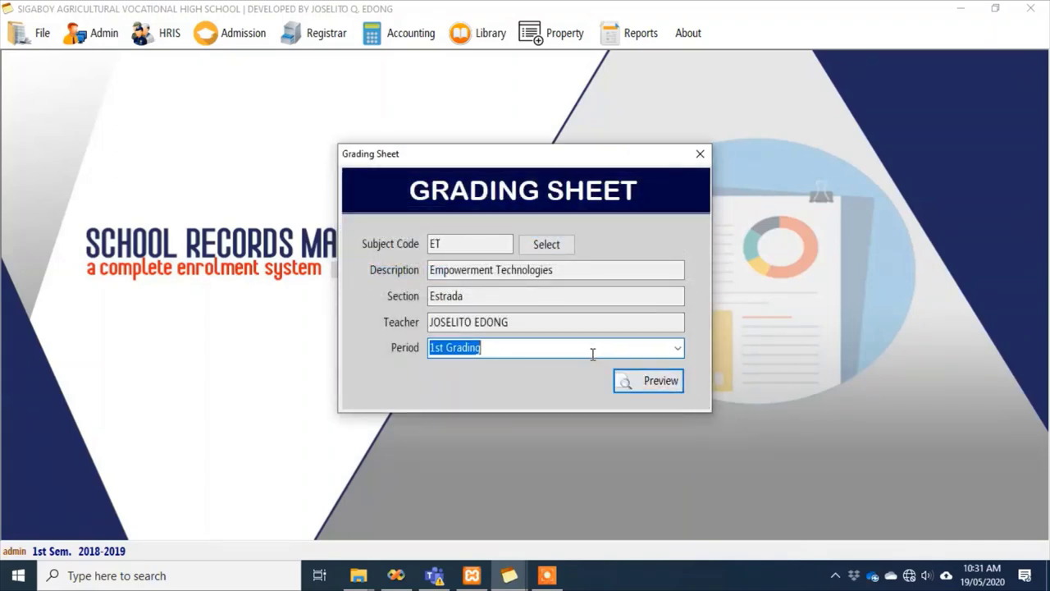
{"action": "key", "text": "BackSpace"}
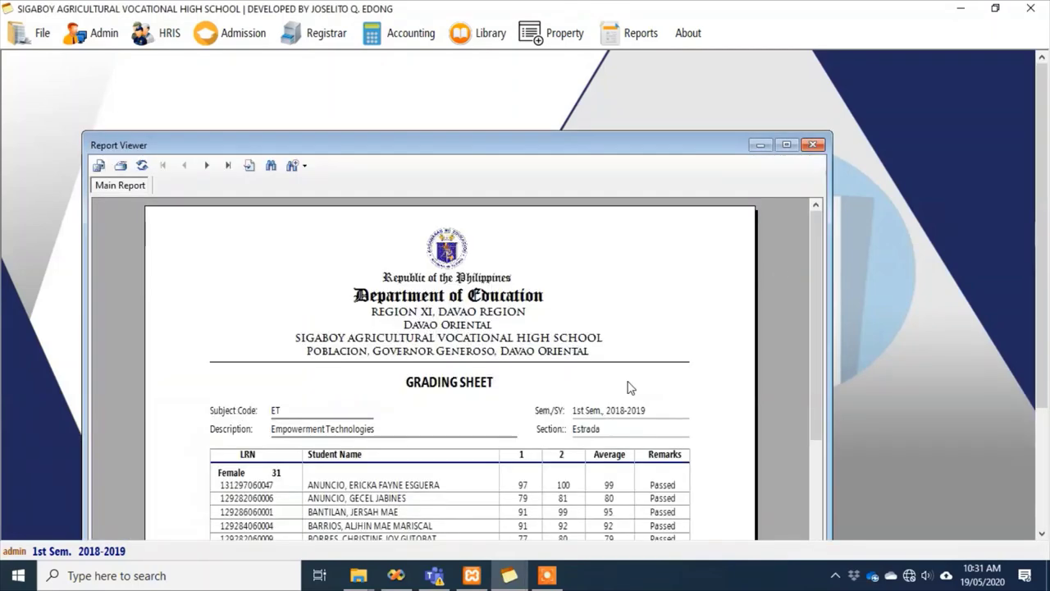
{"action": "left_click", "coordinate": [791, 146]}
{"action": "scroll", "coordinate": [789, 276], "scroll_direction": "down", "scroll_amount": 3}
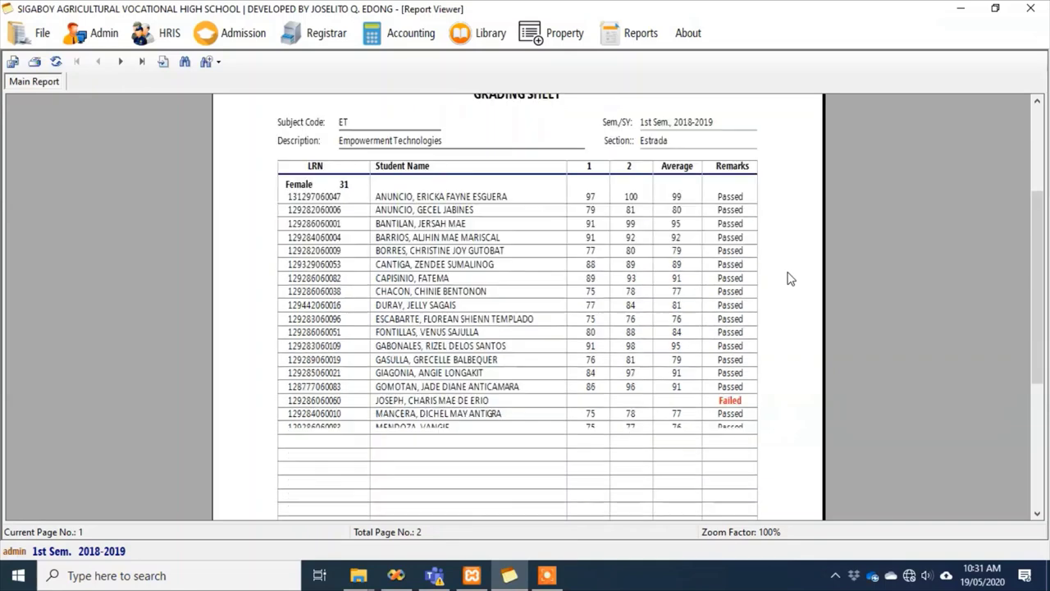
{"action": "scroll", "coordinate": [813, 351], "scroll_direction": "down", "scroll_amount": 6}
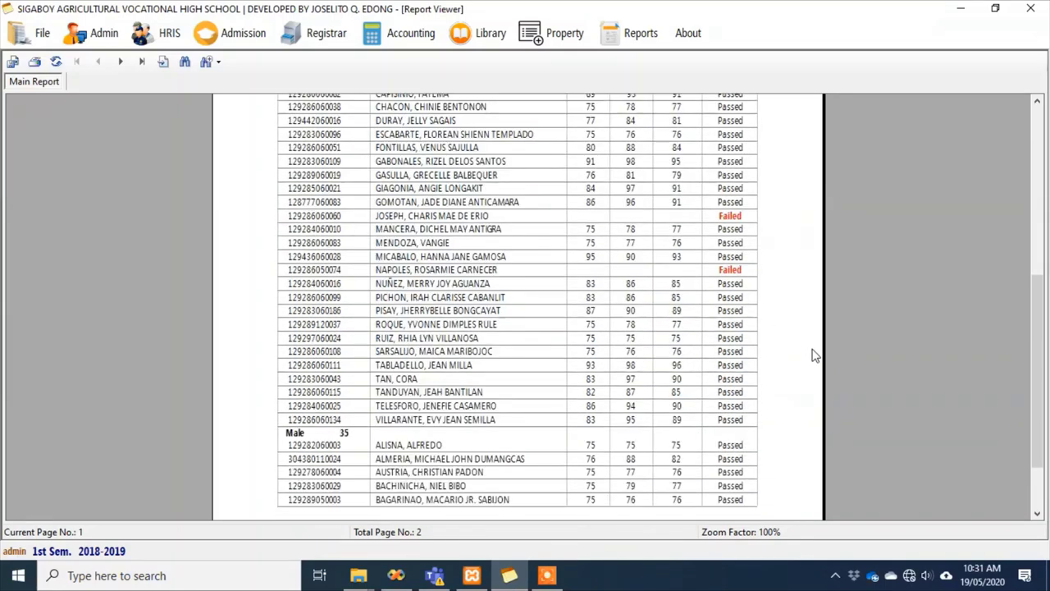
{"action": "scroll", "coordinate": [738, 332], "scroll_direction": "up", "scroll_amount": 9}
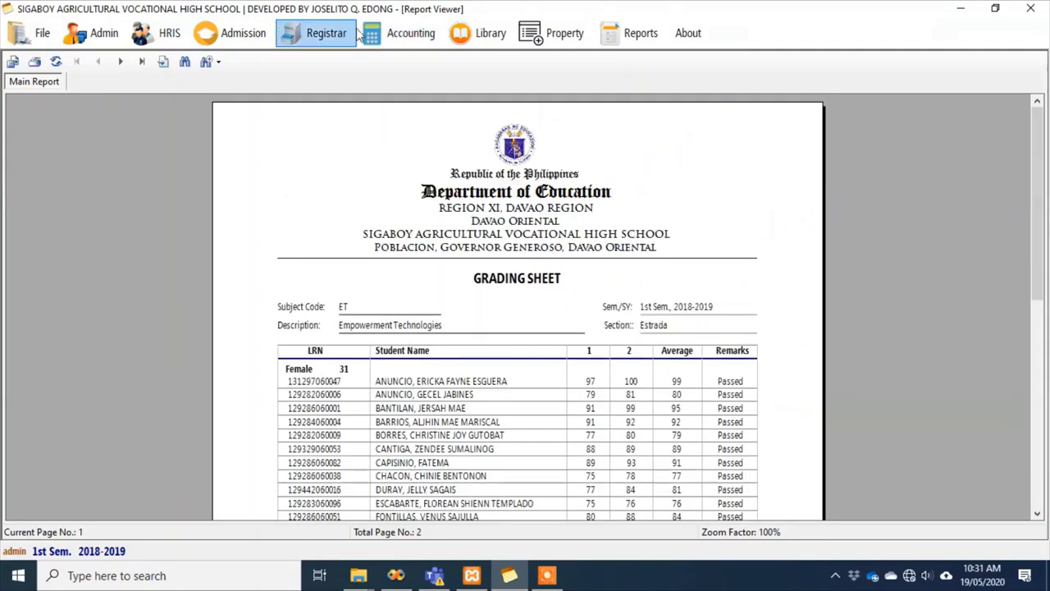
Preview the 1st Grading consolidated grades for Grade 11, section Corazon Aquino
{"action": "left_click", "coordinate": [321, 33]}
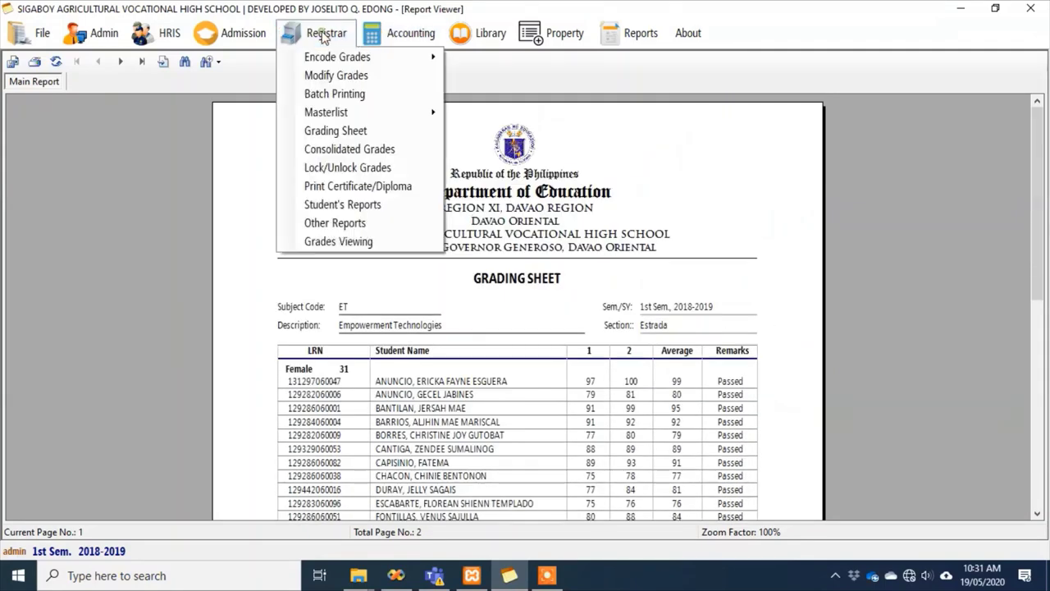
{"action": "left_click", "coordinate": [326, 149]}
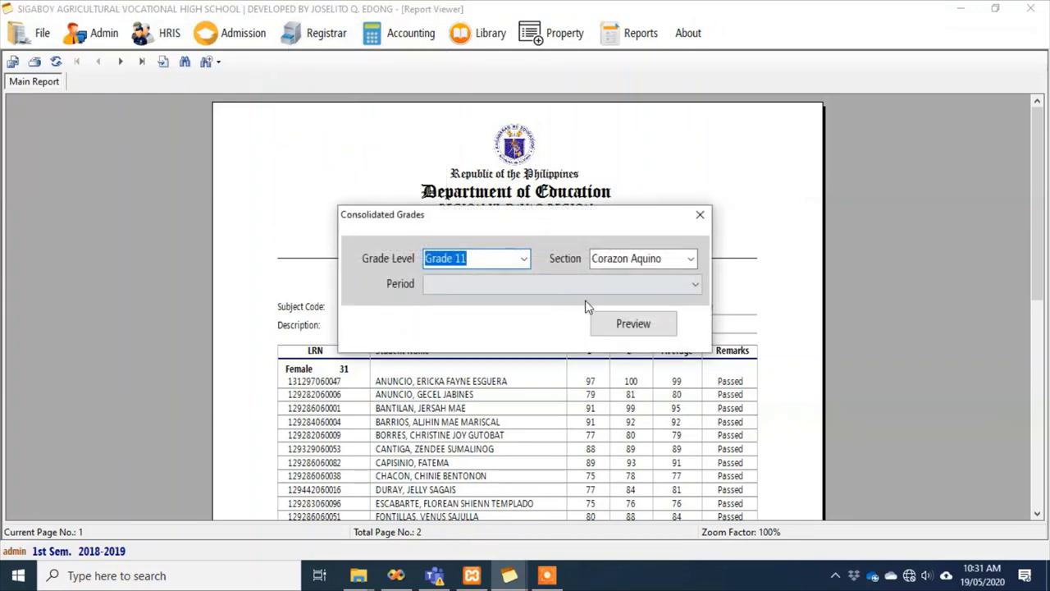
{"action": "left_click", "coordinate": [687, 285]}
{"action": "left_click", "coordinate": [515, 305]}
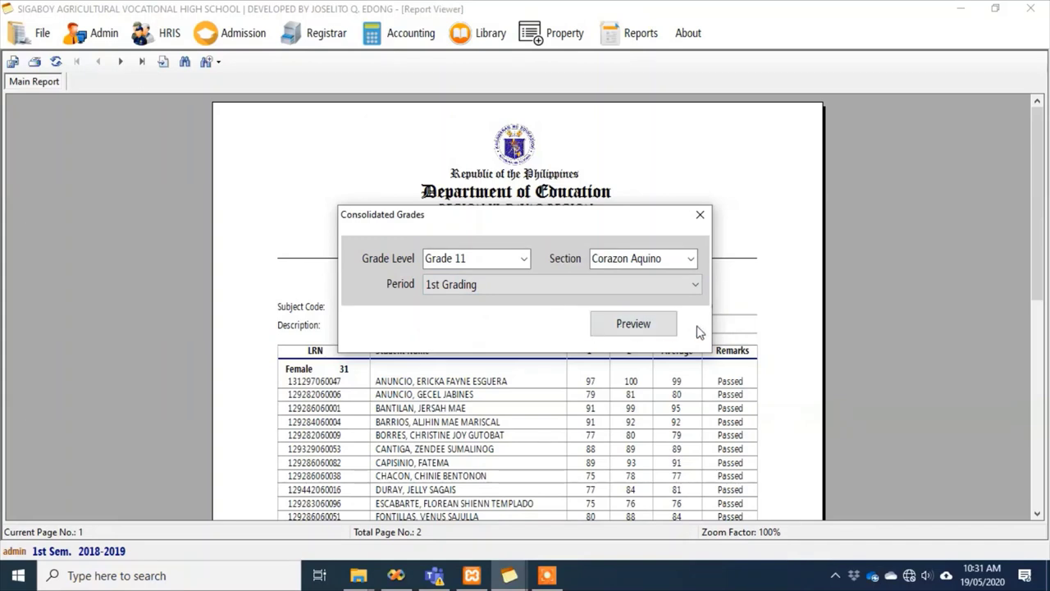
{"action": "left_click", "coordinate": [655, 326]}
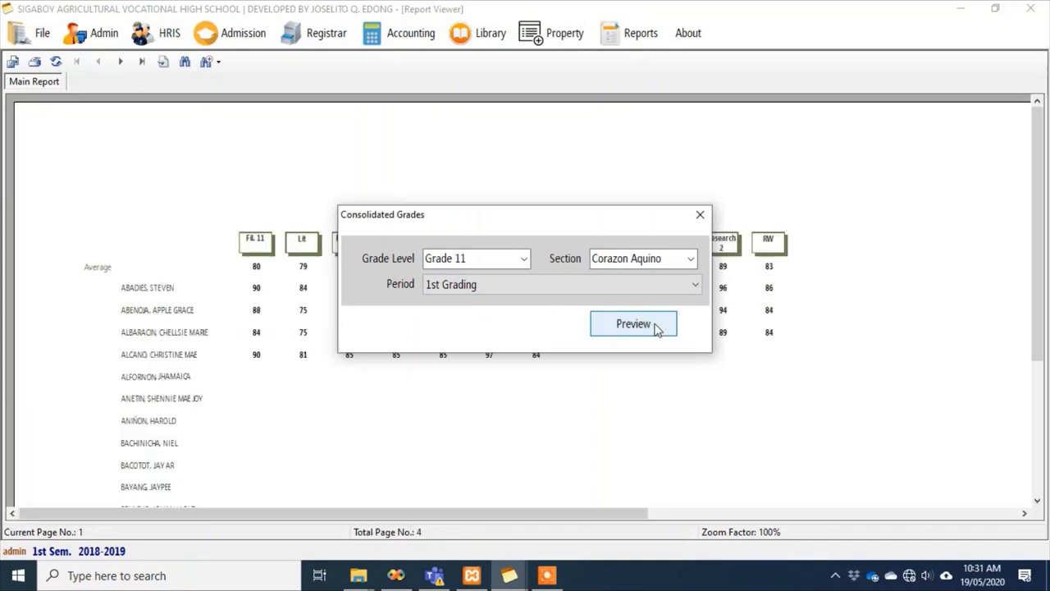
Scroll through the four-page consolidated report and return to its top-left
{"action": "left_click_drag", "start_coordinate": [1041, 167], "coordinate": [1033, 205]}
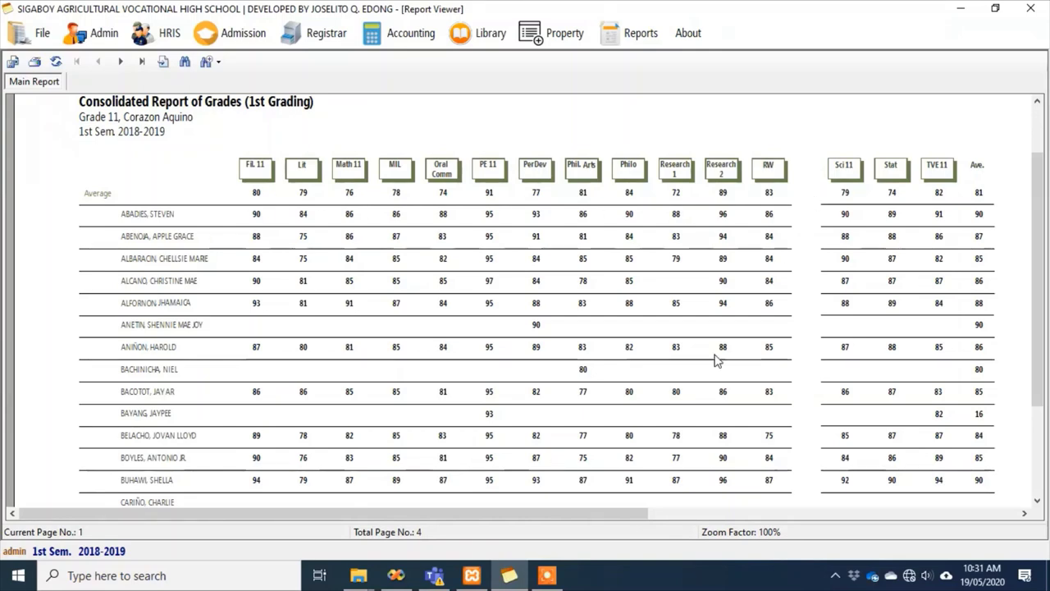
{"action": "left_click_drag", "start_coordinate": [408, 514], "coordinate": [513, 528]}
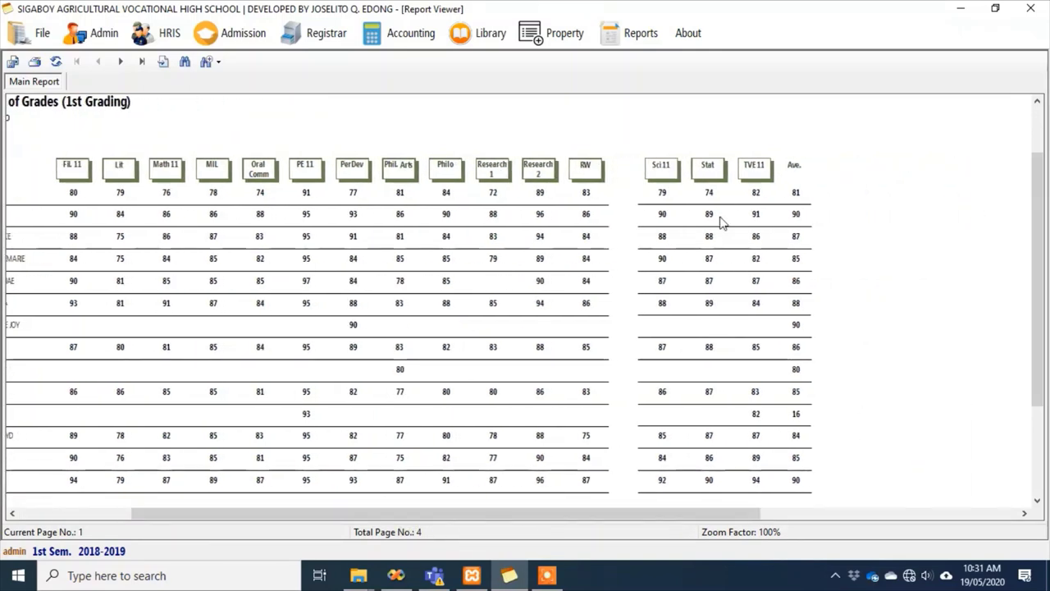
{"action": "scroll", "coordinate": [812, 427], "scroll_direction": "down", "scroll_amount": 3}
{"action": "scroll", "coordinate": [800, 476], "scroll_direction": "up", "scroll_amount": 5}
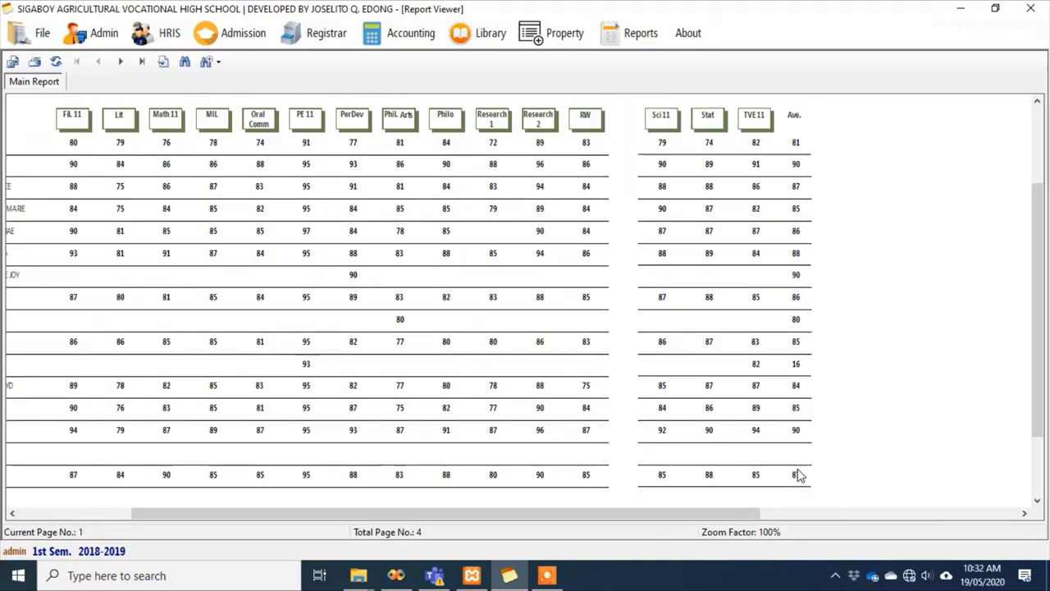
{"action": "left_click_drag", "start_coordinate": [407, 513], "coordinate": [293, 513]}
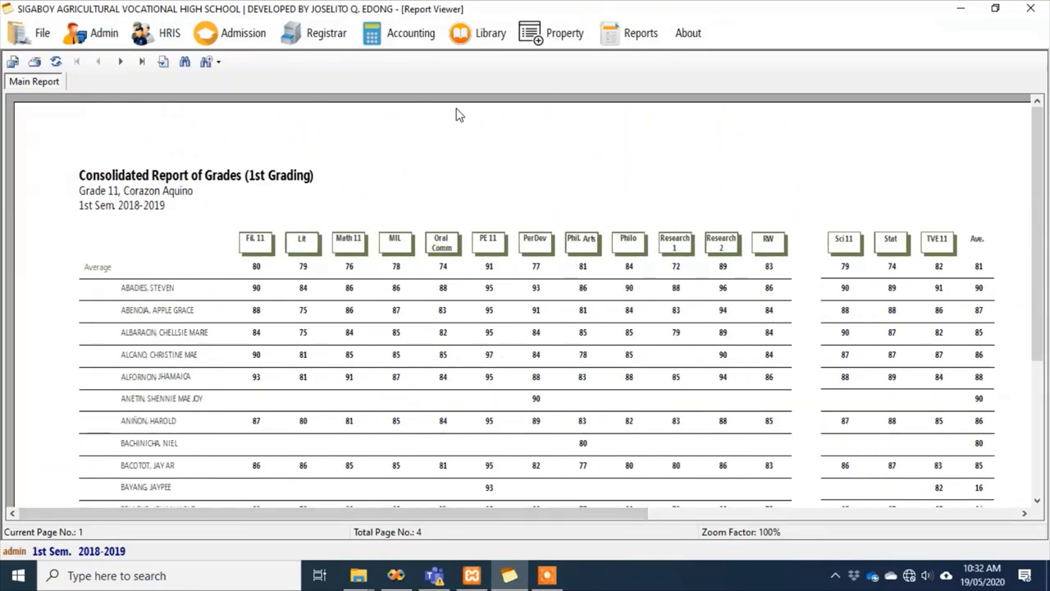
Preview the diploma for the first student in the Print Certificate/Diploma list and scroll it
{"action": "left_click", "coordinate": [316, 33]}
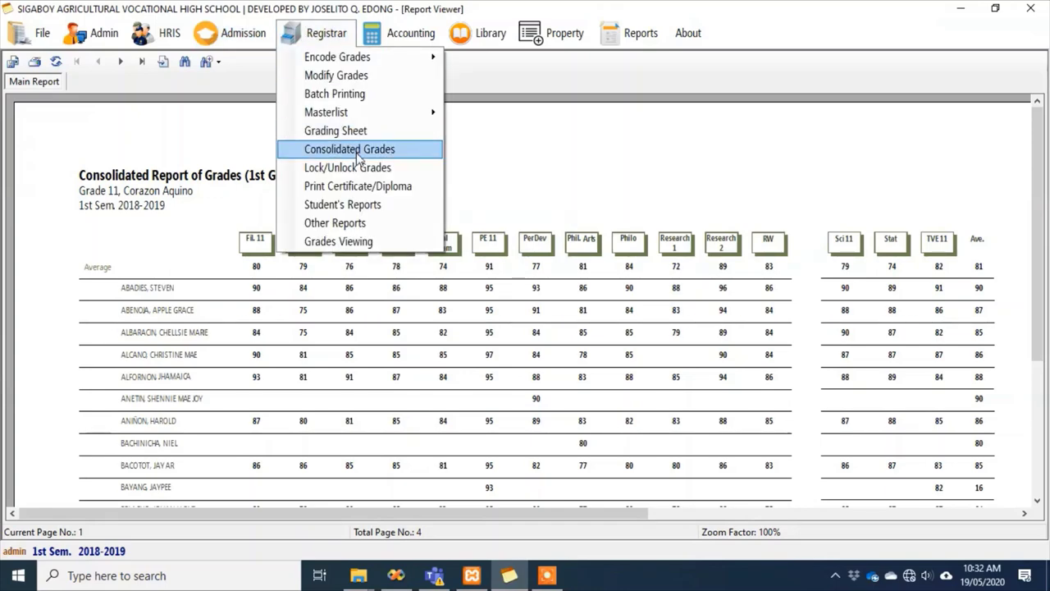
{"action": "left_click", "coordinate": [352, 187]}
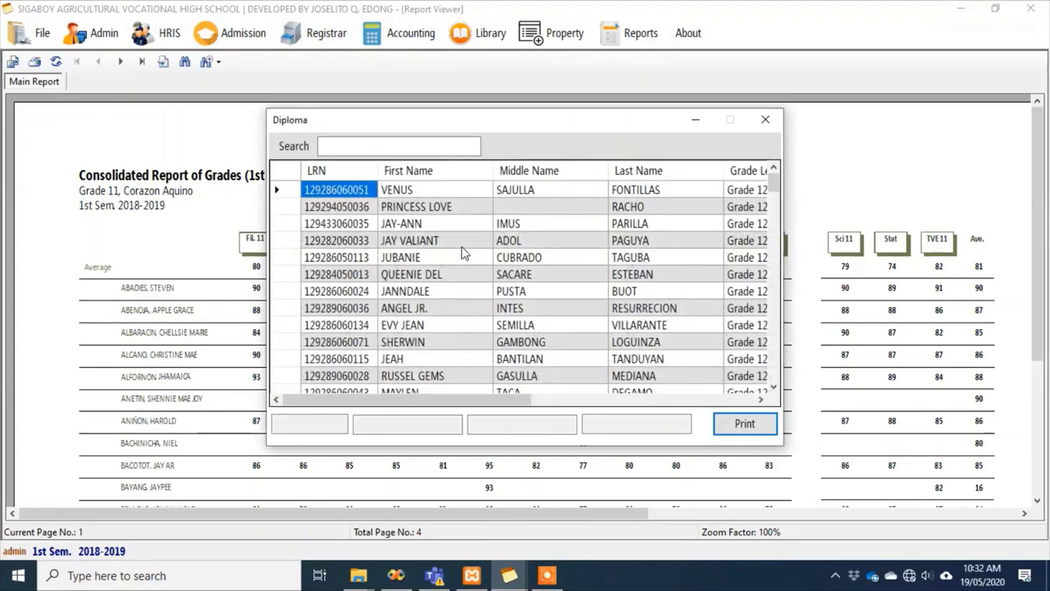
{"action": "left_click", "coordinate": [361, 191]}
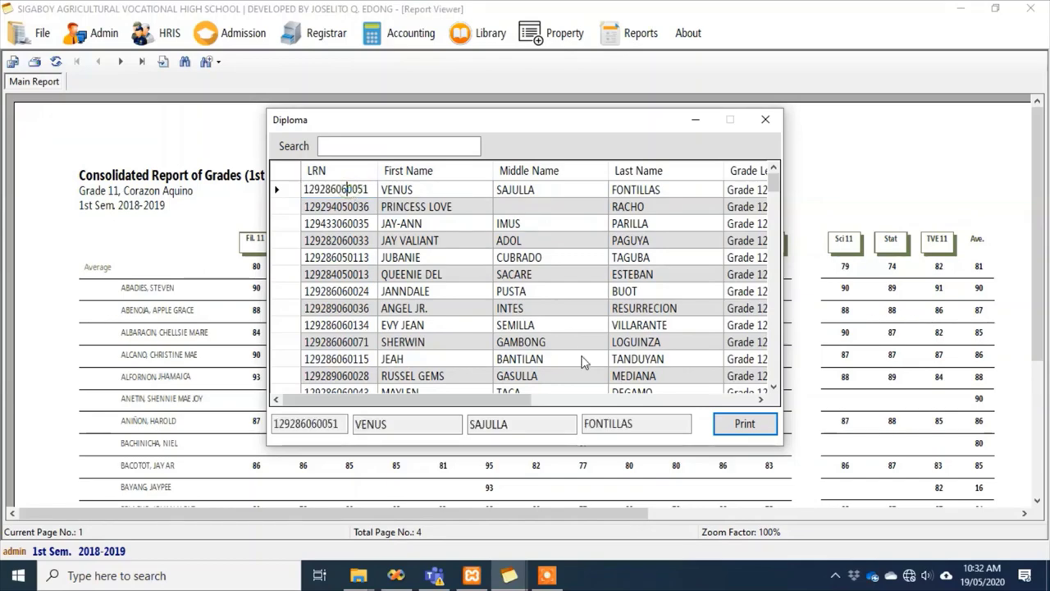
{"action": "left_click", "coordinate": [745, 425]}
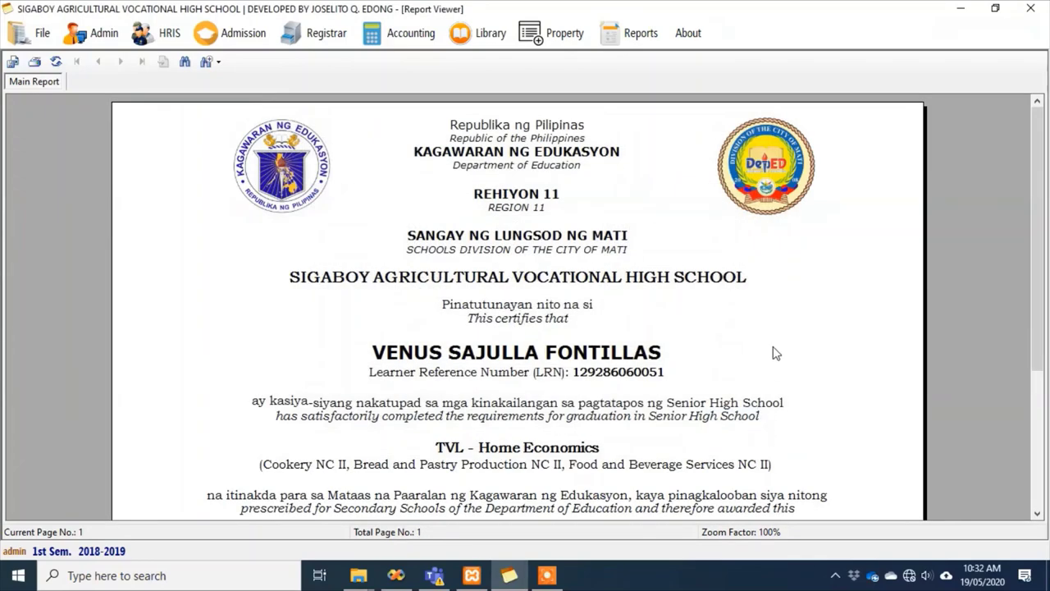
{"action": "scroll", "coordinate": [827, 311], "scroll_direction": "down", "scroll_amount": 3}
{"action": "scroll", "coordinate": [829, 315], "scroll_direction": "down", "scroll_amount": 3}
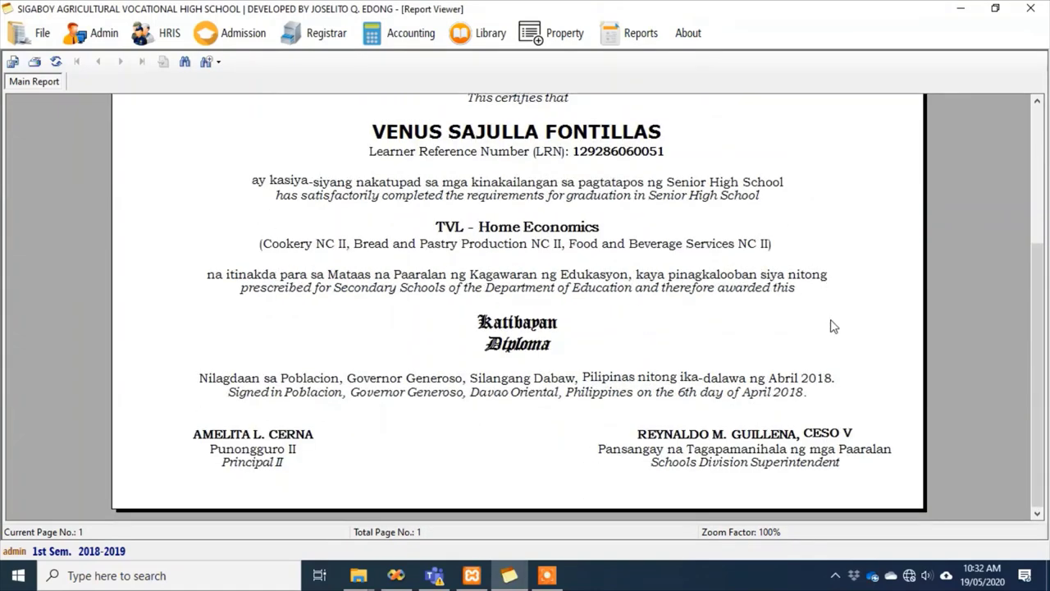
{"action": "scroll", "coordinate": [829, 323], "scroll_direction": "up", "scroll_amount": 2}
{"action": "scroll", "coordinate": [1039, 316], "scroll_direction": "up", "scroll_amount": 1}
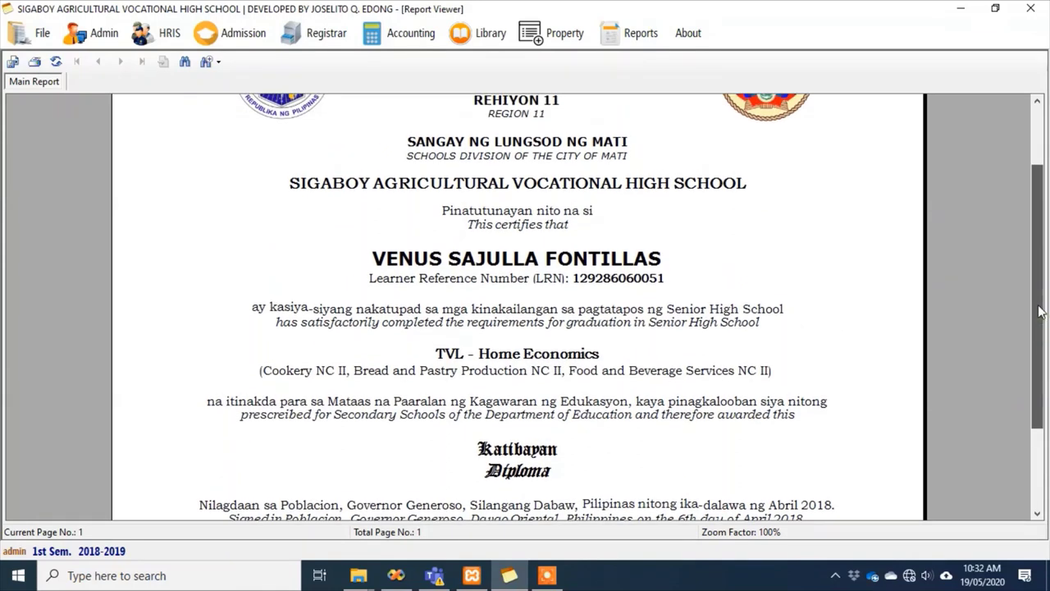
Reopen the diploma student list, browse through the students, and close it
{"action": "left_click", "coordinate": [321, 33]}
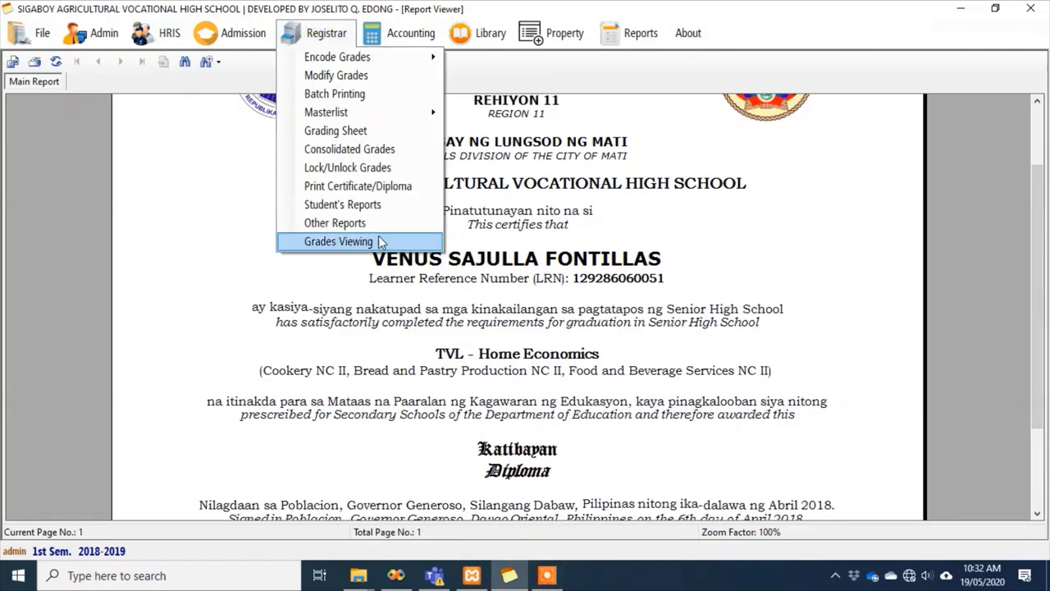
{"action": "left_click", "coordinate": [361, 185]}
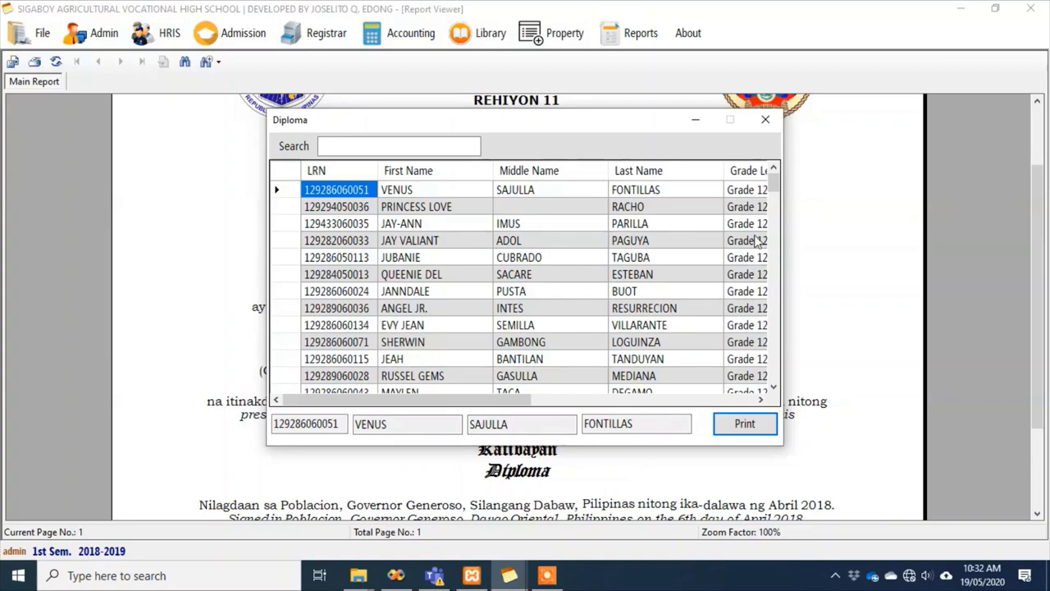
{"action": "left_click_drag", "start_coordinate": [774, 172], "coordinate": [774, 373]}
{"action": "left_click_drag", "start_coordinate": [522, 398], "coordinate": [543, 390]}
{"action": "left_click", "coordinate": [657, 257]}
{"action": "scroll", "coordinate": [656, 345], "scroll_direction": "up", "scroll_amount": 5}
{"action": "scroll", "coordinate": [656, 345], "scroll_direction": "up", "scroll_amount": 12}
{"action": "left_click_drag", "start_coordinate": [580, 402], "coordinate": [555, 402]}
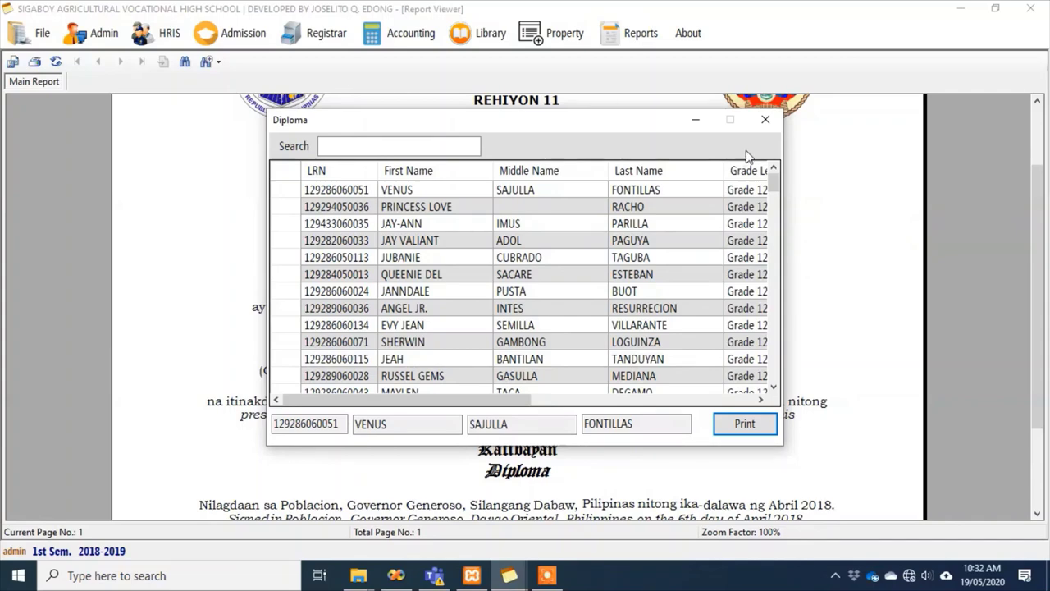
{"action": "left_click", "coordinate": [764, 121]}
{"action": "left_click_drag", "start_coordinate": [1048, 302], "coordinate": [1039, 343]}
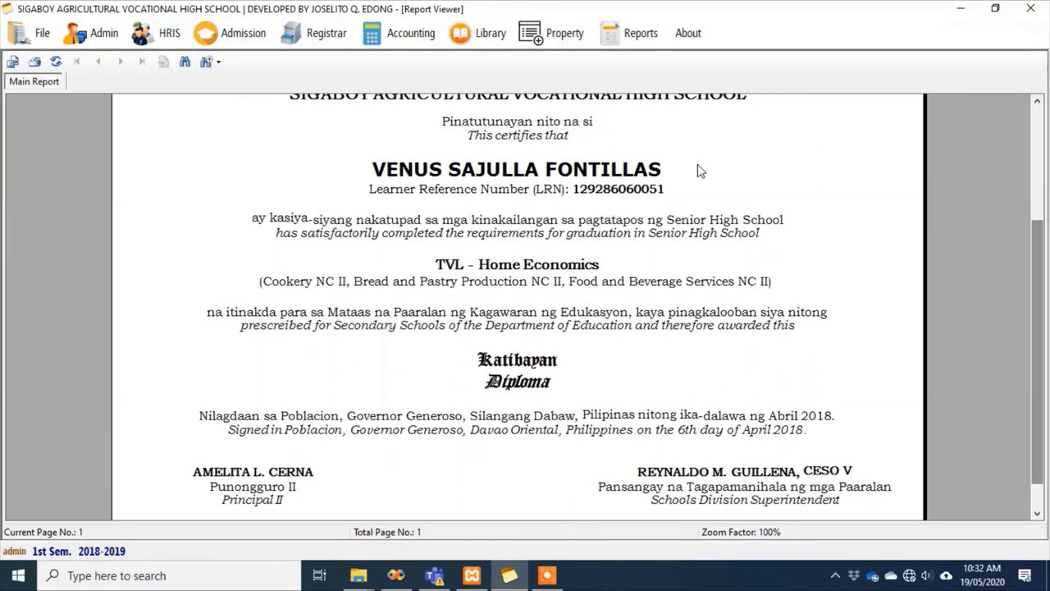
{"action": "left_click", "coordinate": [320, 32]}
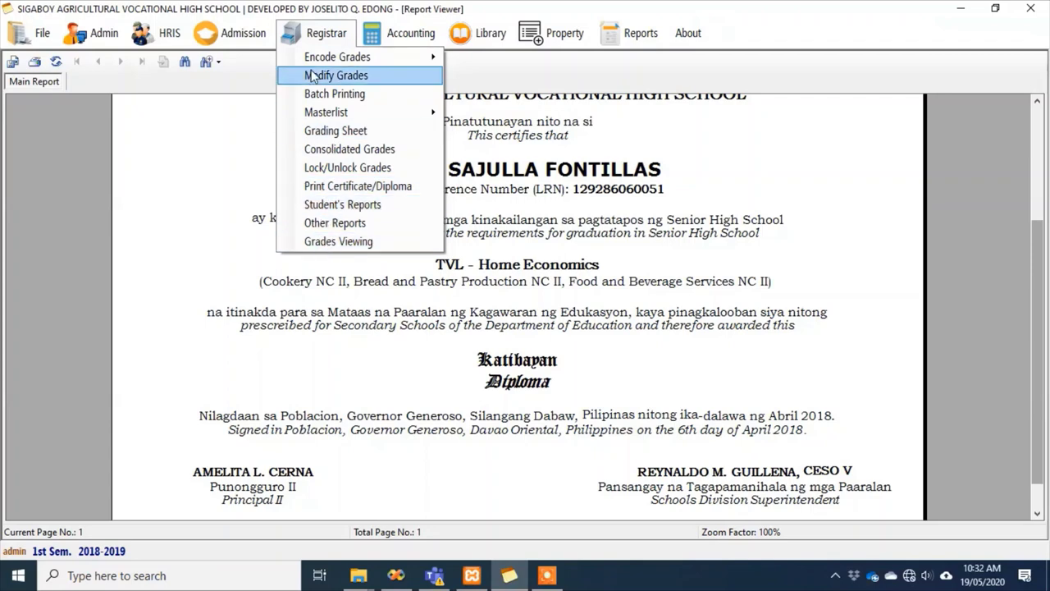
Preview HRIS List of Personnel for all staff and go to its last page
{"action": "mouse_move", "coordinate": [168, 32]}
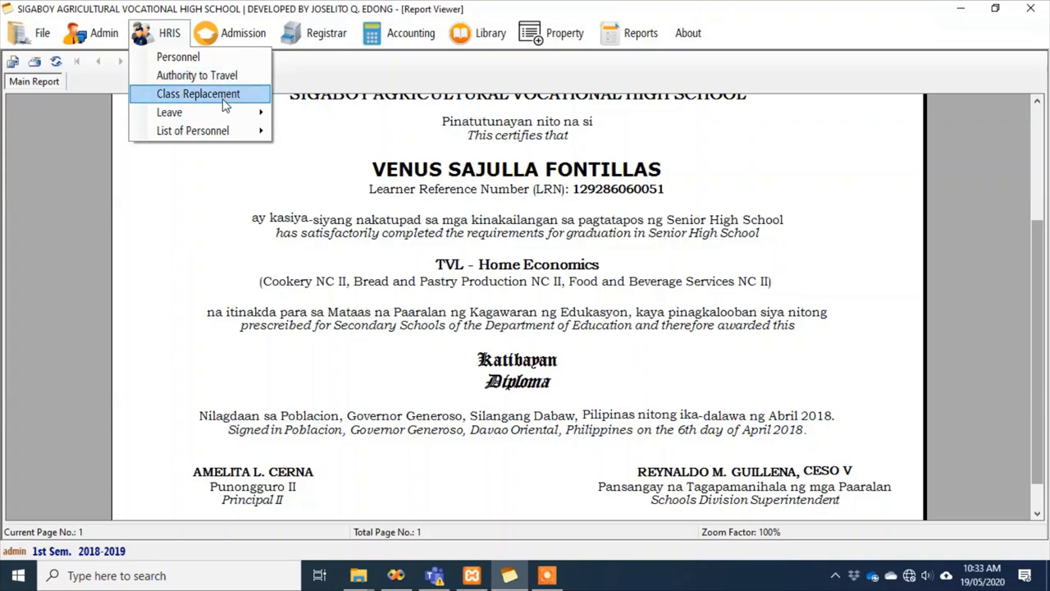
{"action": "left_click", "coordinate": [222, 133]}
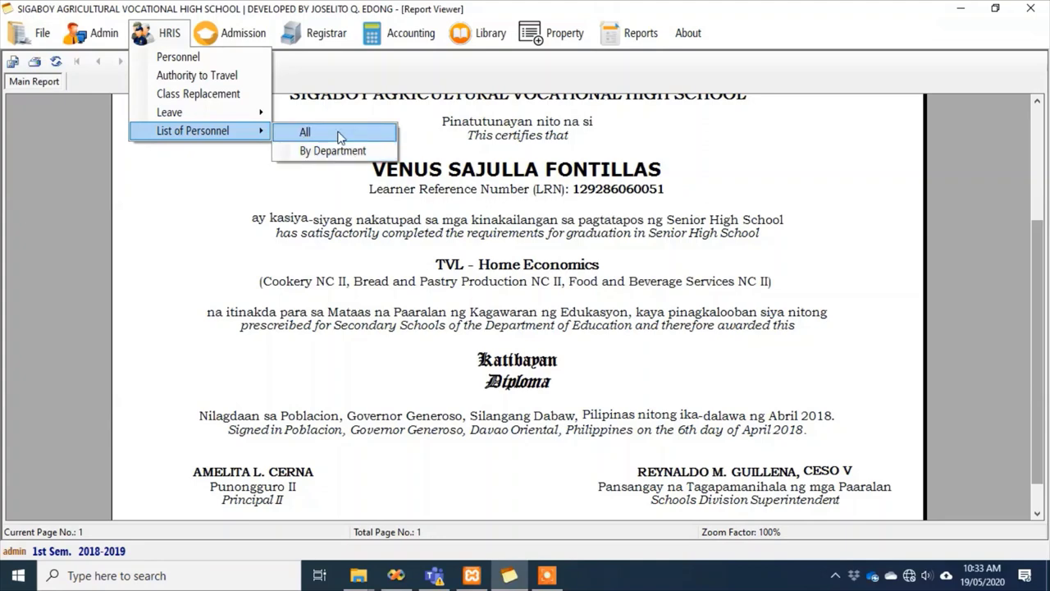
{"action": "left_click", "coordinate": [340, 133]}
{"action": "scroll", "coordinate": [778, 337], "scroll_direction": "down", "scroll_amount": 10}
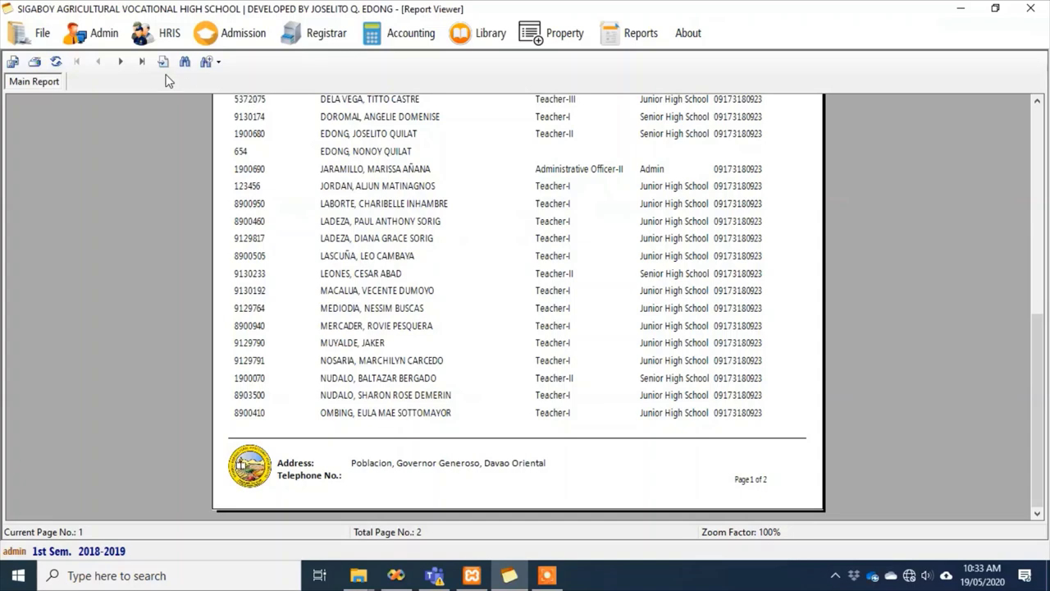
{"action": "left_click", "coordinate": [138, 63]}
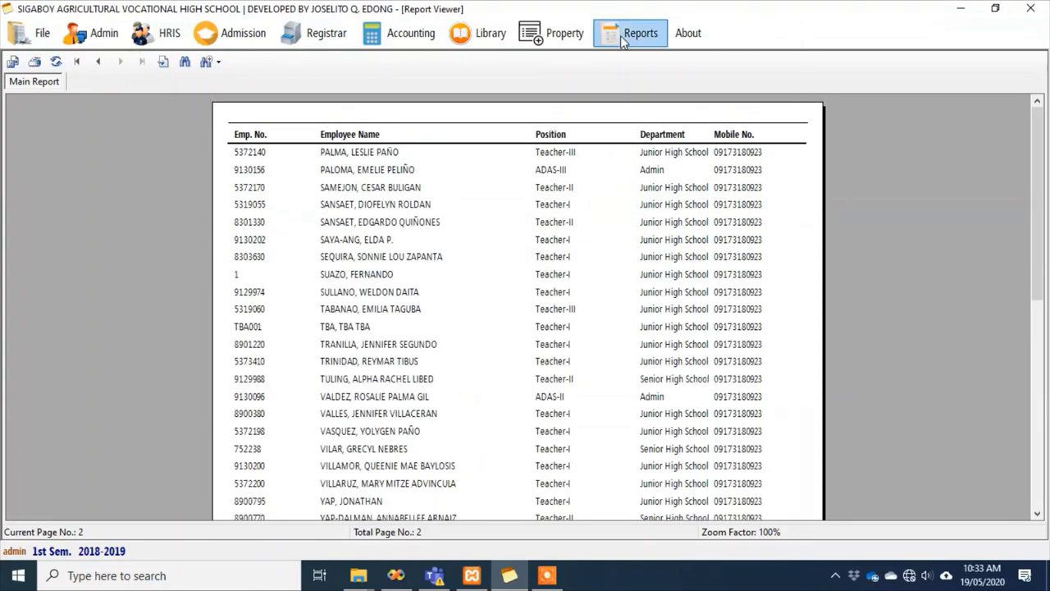
{"action": "left_click", "coordinate": [101, 38]}
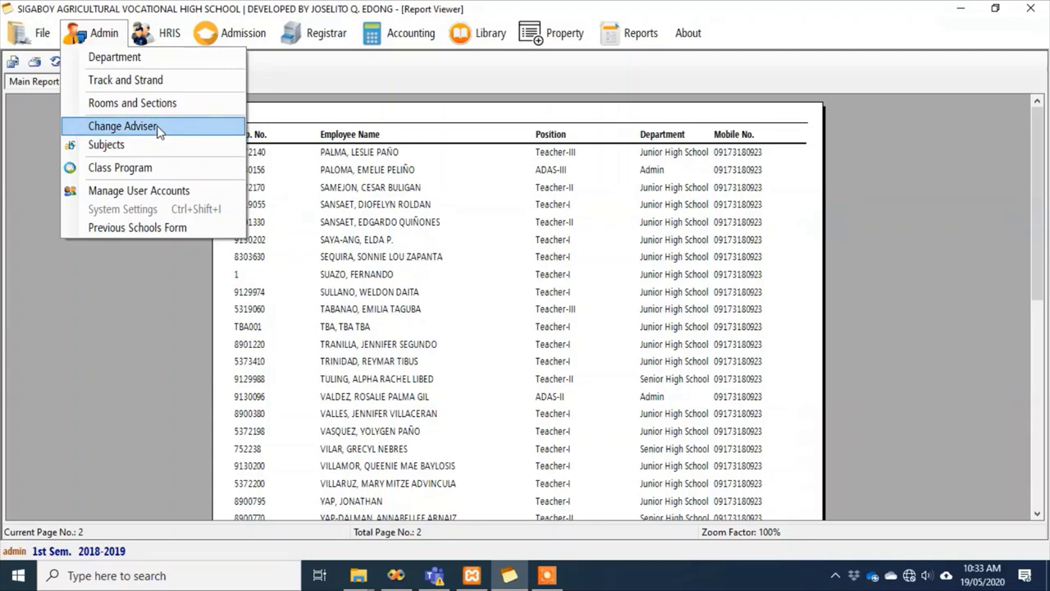
{"action": "mouse_move", "coordinate": [558, 33]}
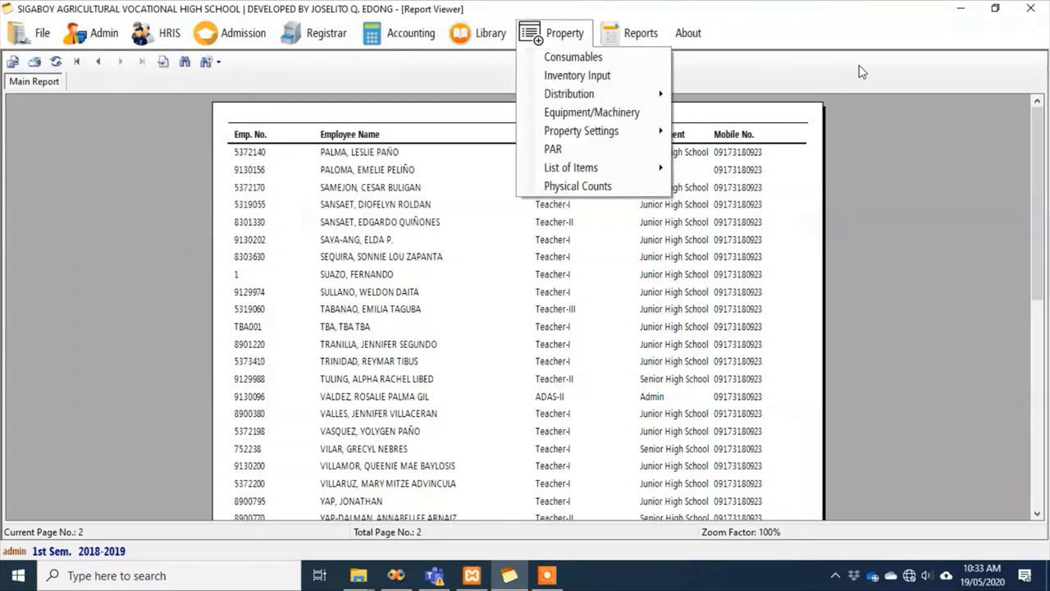
{"action": "left_click", "coordinate": [852, 79]}
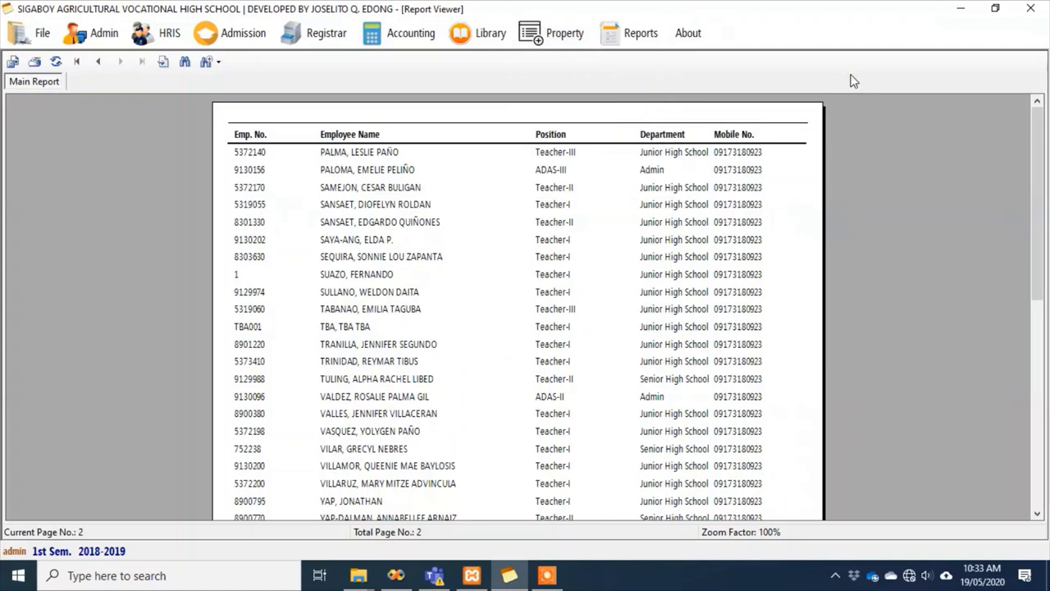